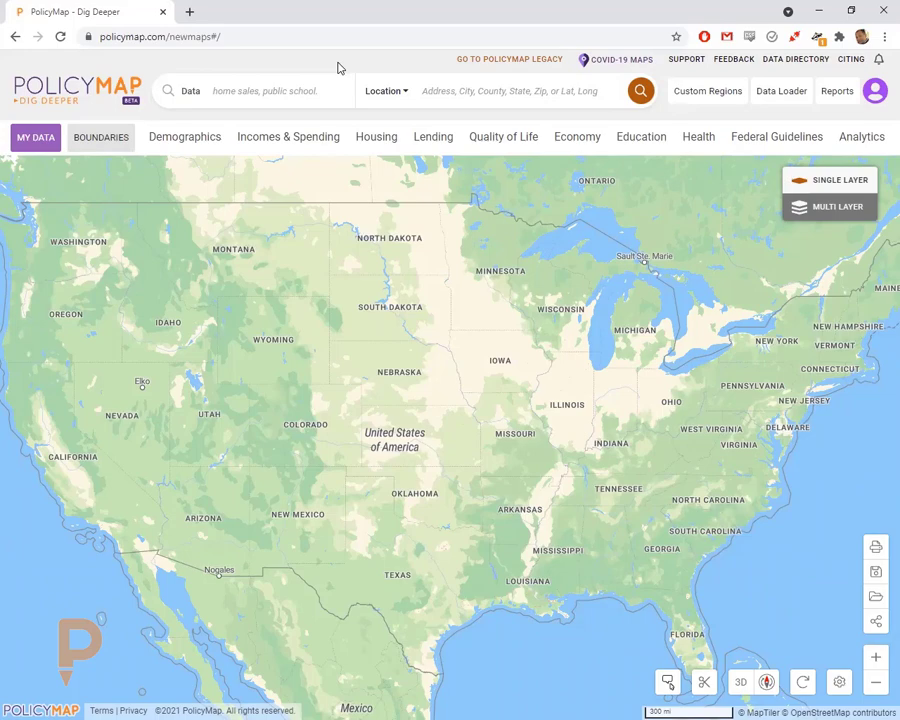
- Pan and zoom the map, then zoom back out to the continental US
drag(368, 353, 458, 311)
scroll(396, 370, up, 2)
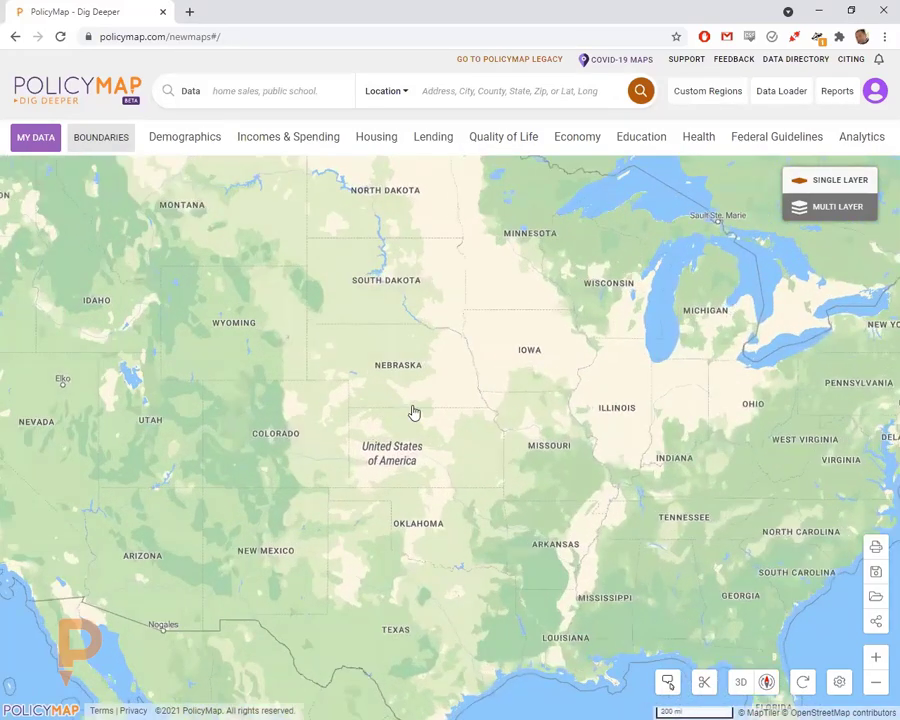
scroll(414, 412, up, 5)
scroll(468, 382, down, 3)
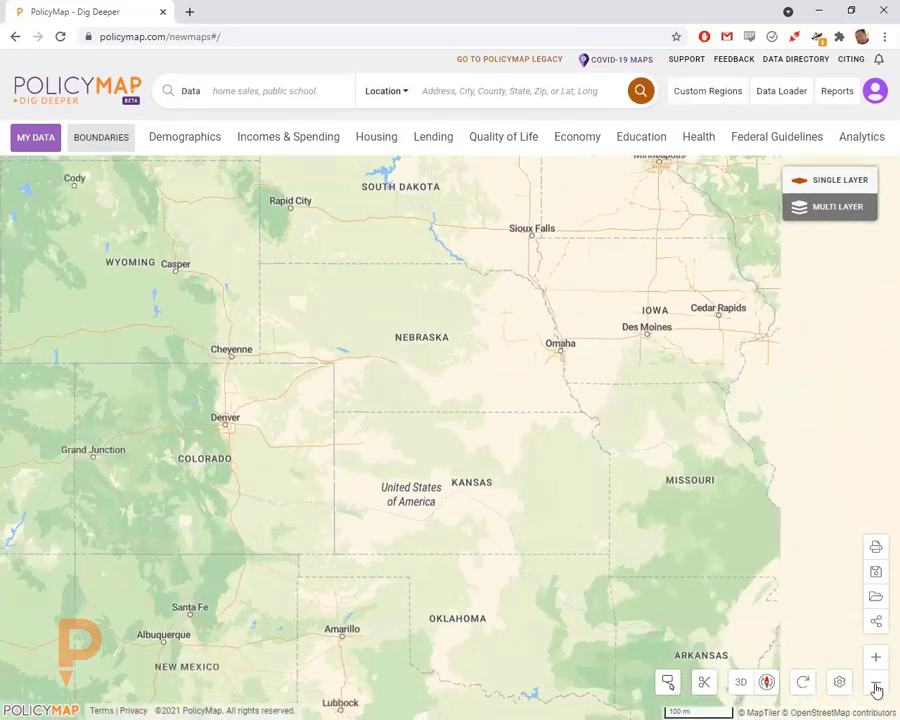
click(876, 690)
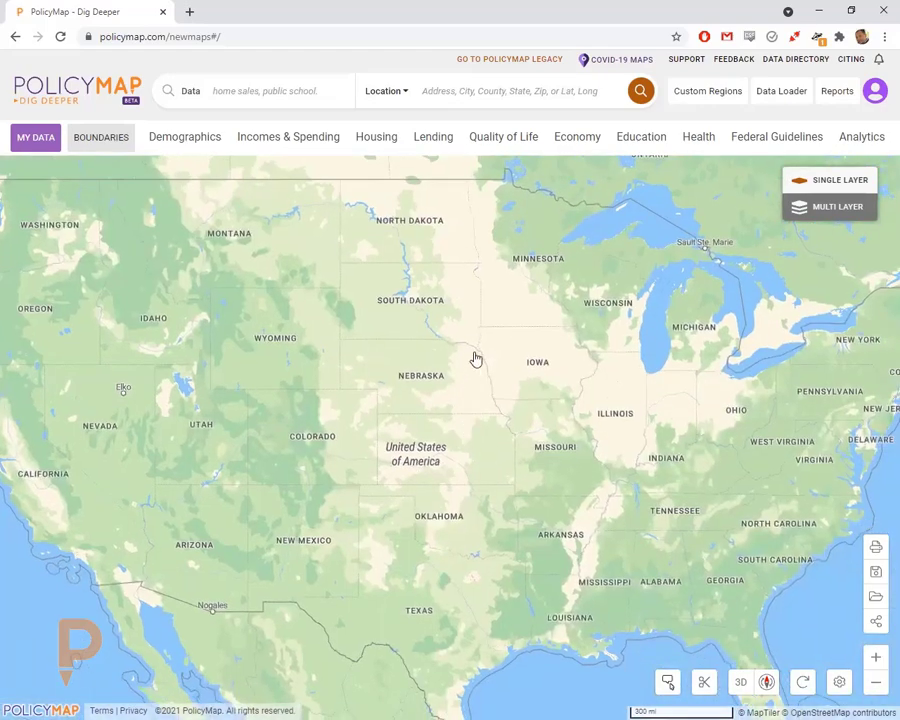
click(460, 91)
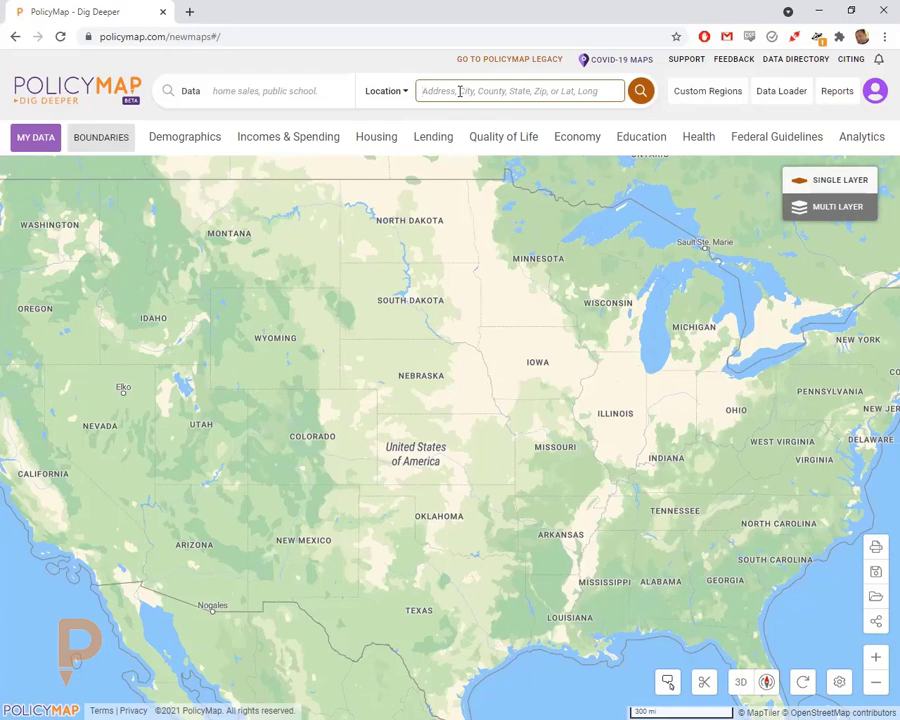
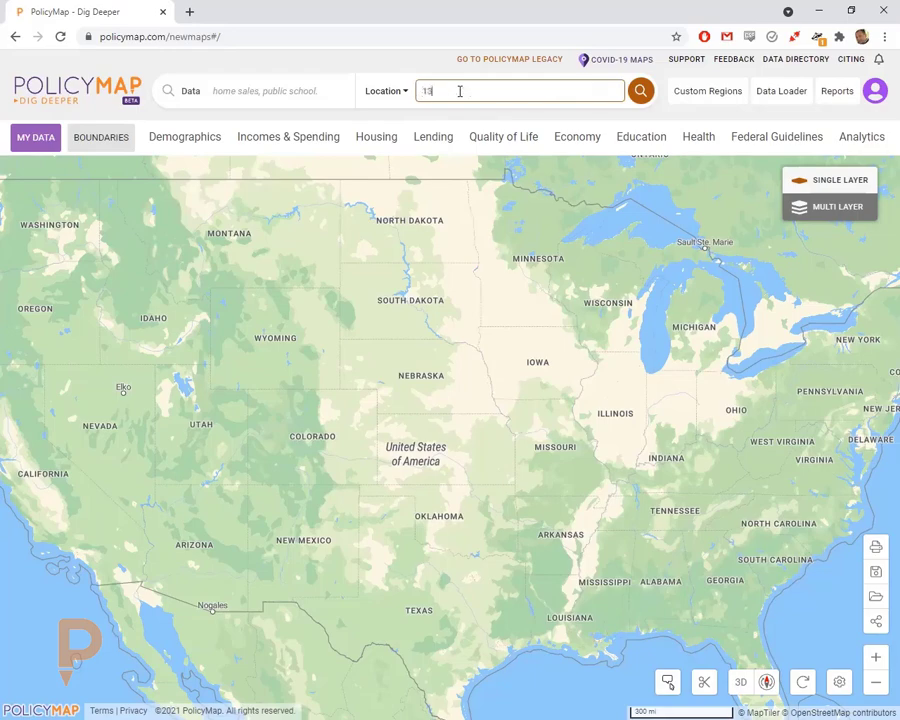
key(Return)
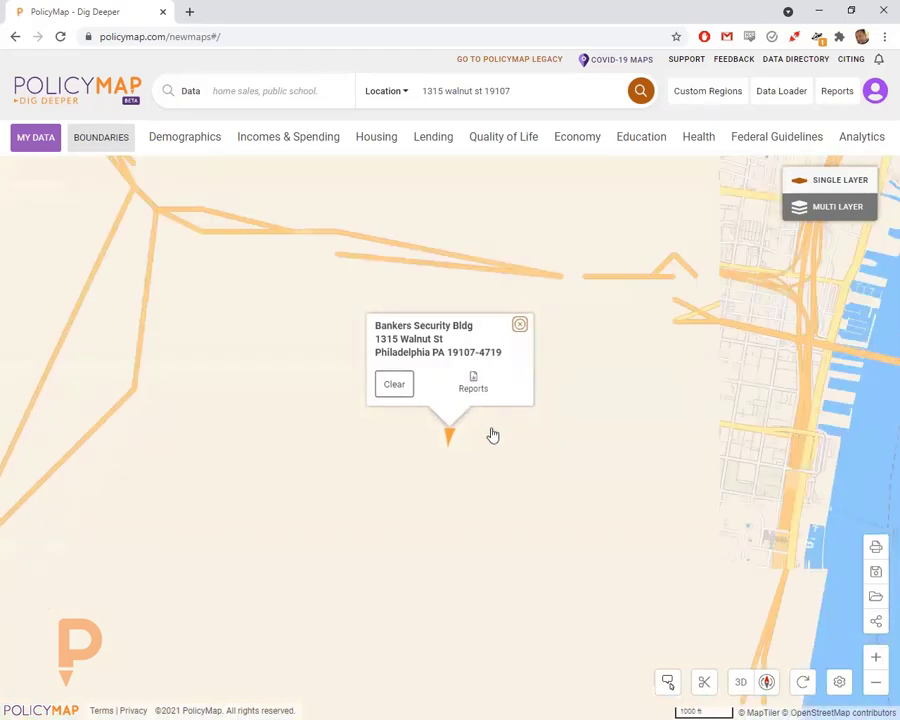
click(519, 318)
- Clear the address marker from the map and select the old address in the Location box
drag(292, 362, 249, 301)
scroll(435, 427, up, 5)
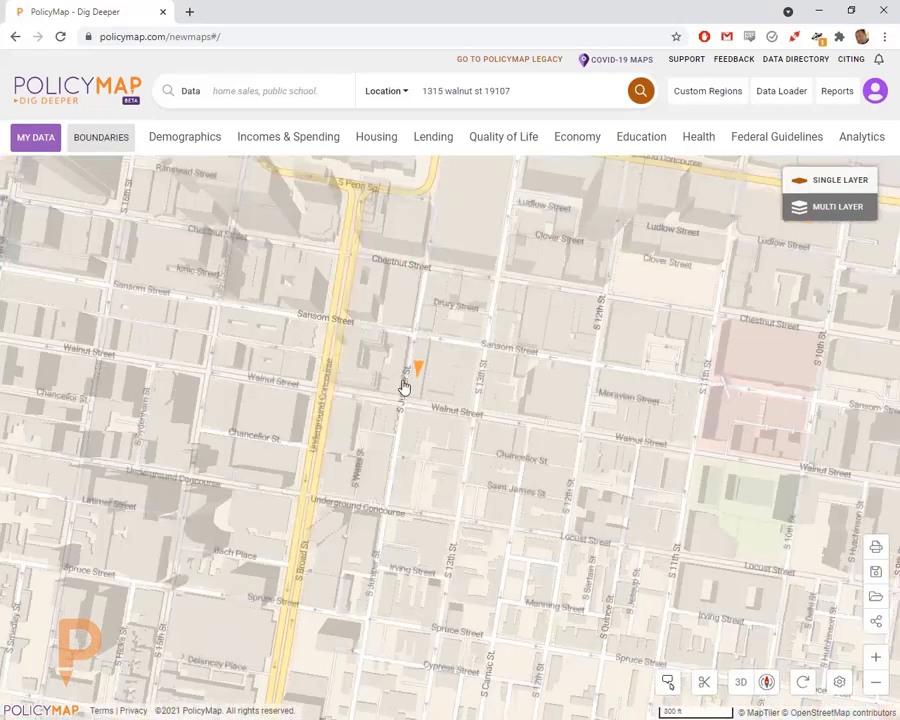
scroll(404, 386, down, 5)
scroll(405, 389, down, 3)
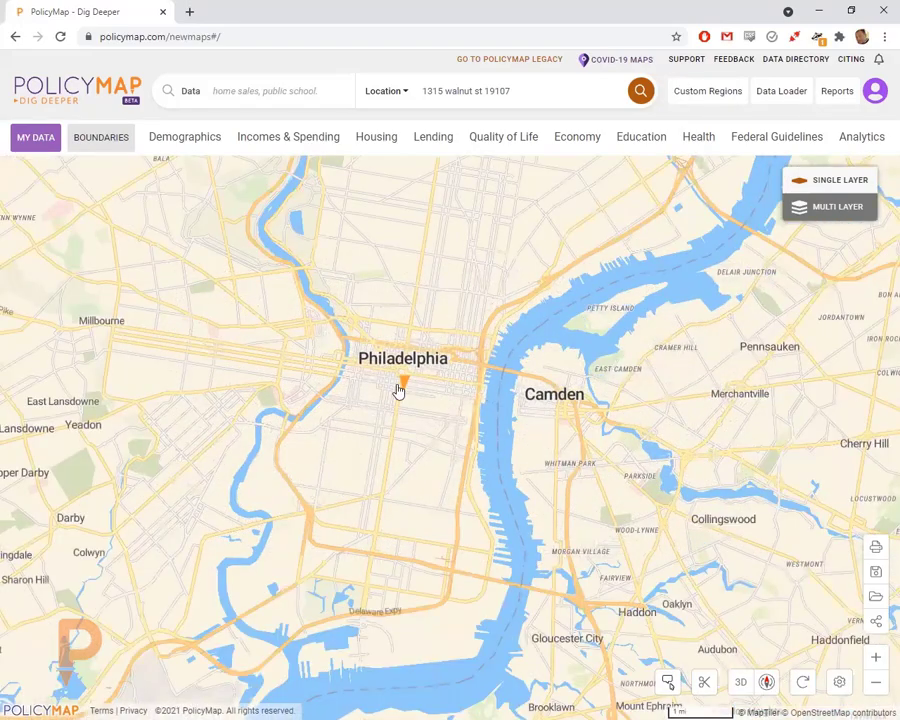
click(404, 384)
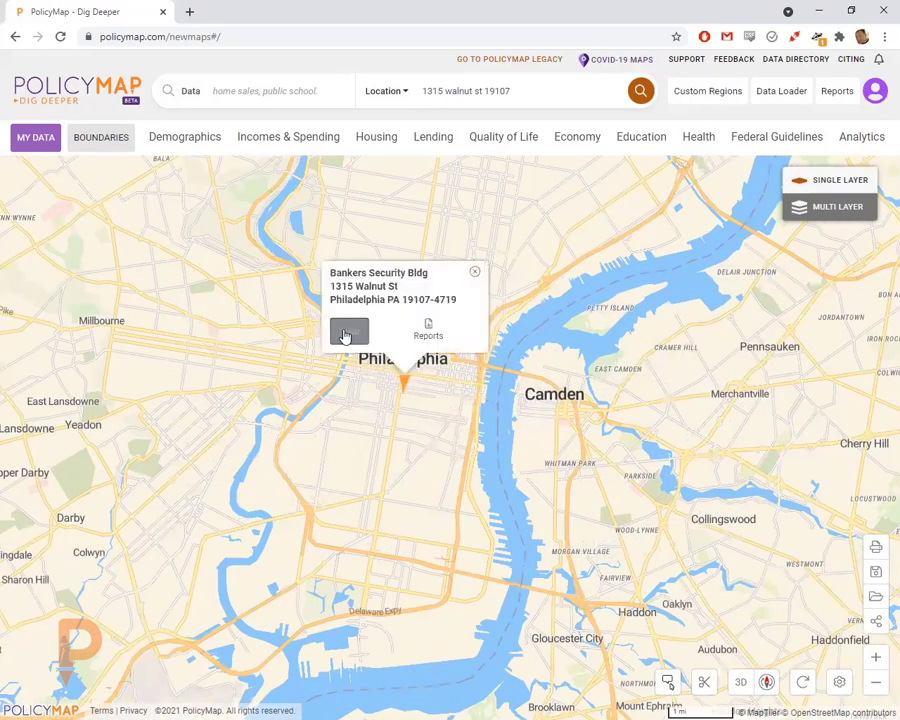
click(344, 334)
drag(516, 90, 392, 90)
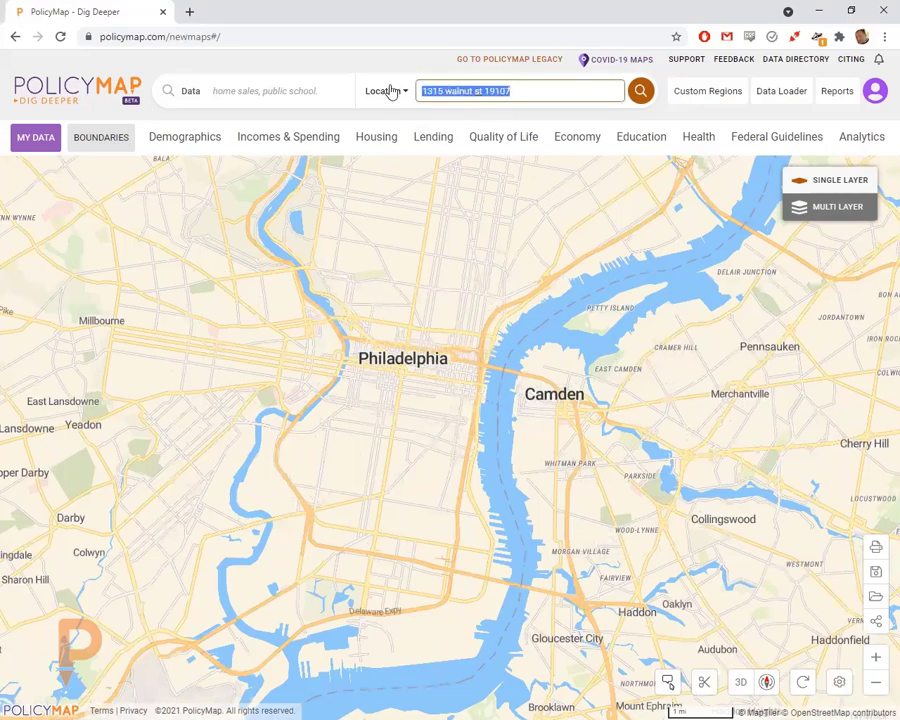
- Replace the search with 19107, choose its Zip Code Tabulation Area result, and zoom out one level
key(BackSpace)
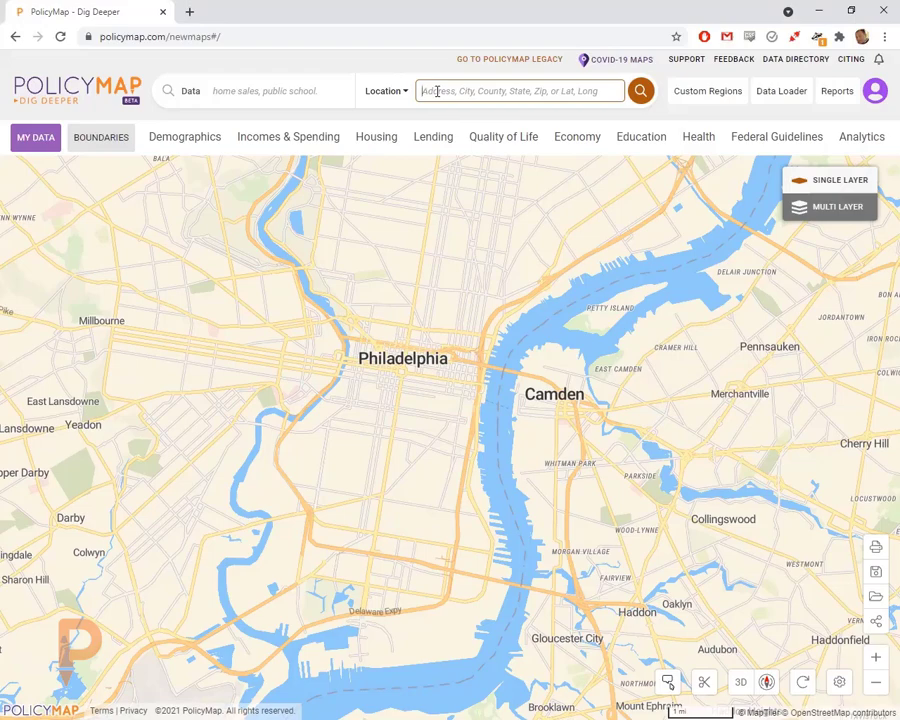
text(19107)
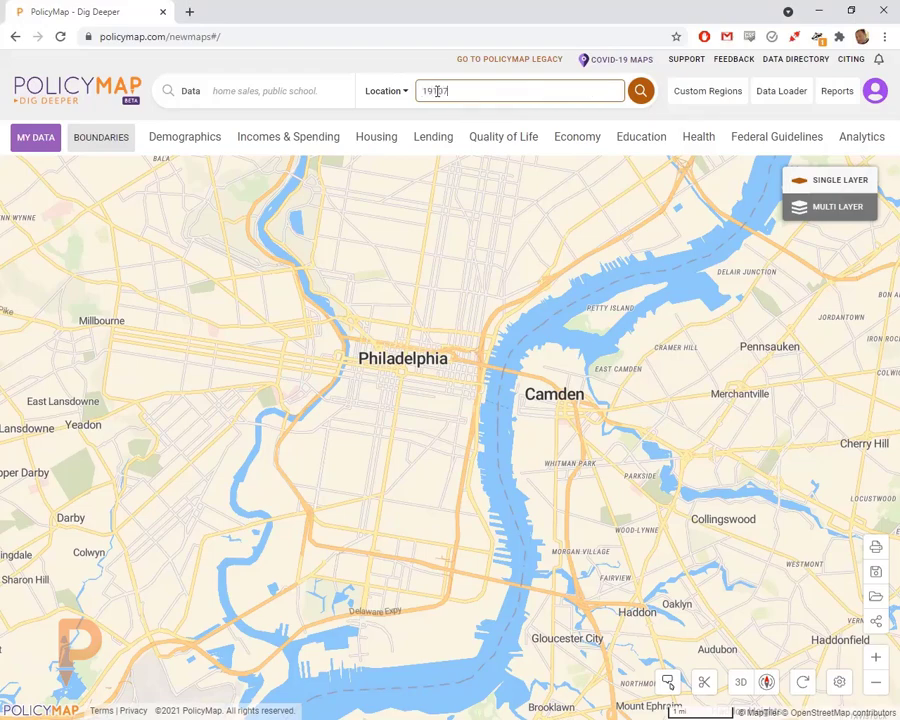
click(458, 156)
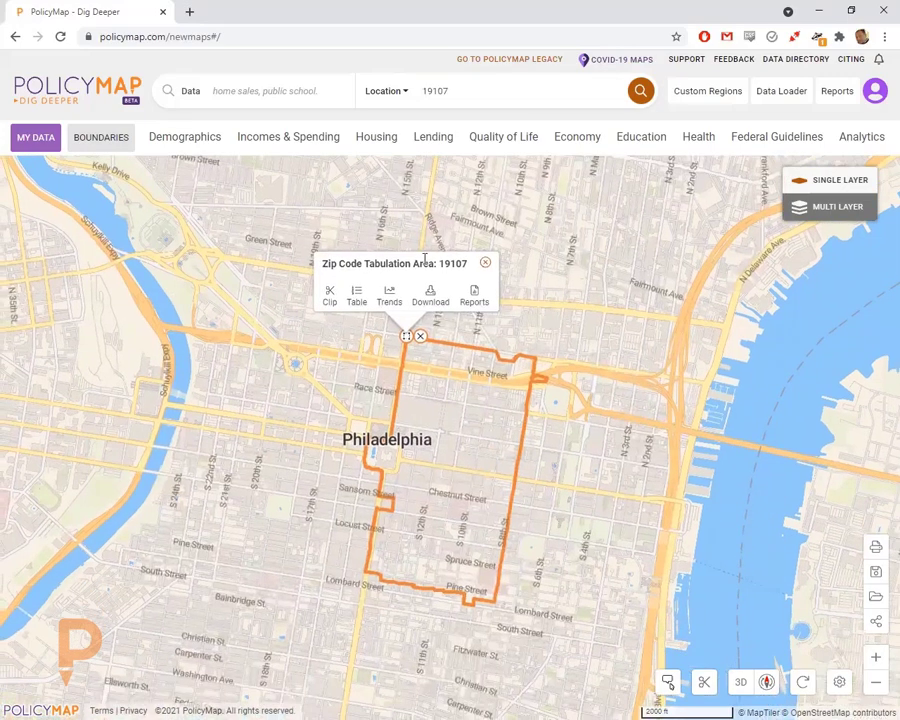
click(486, 263)
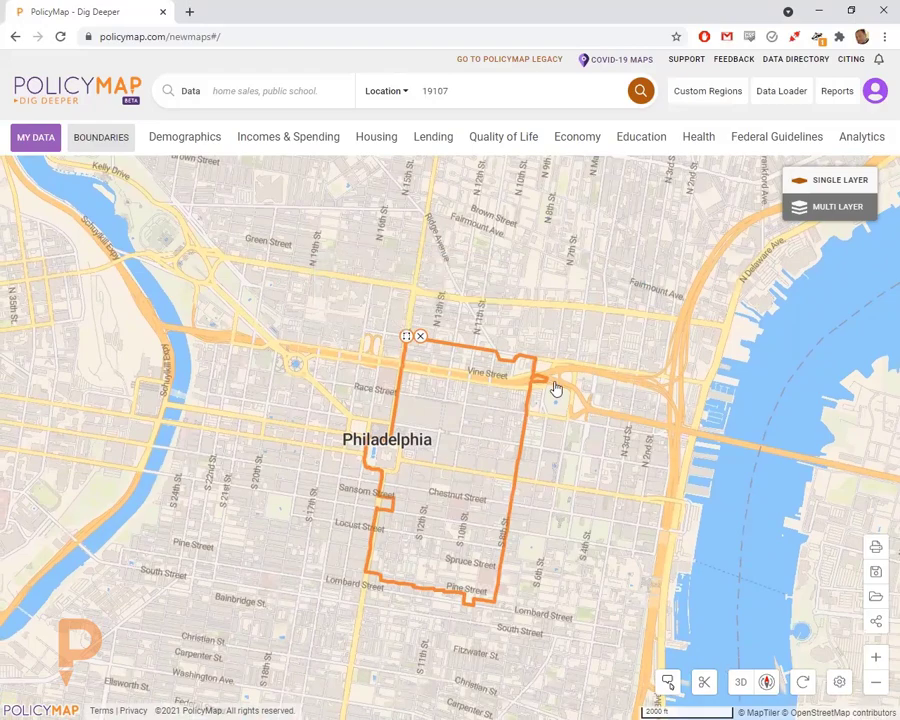
scroll(556, 389, down, 3)
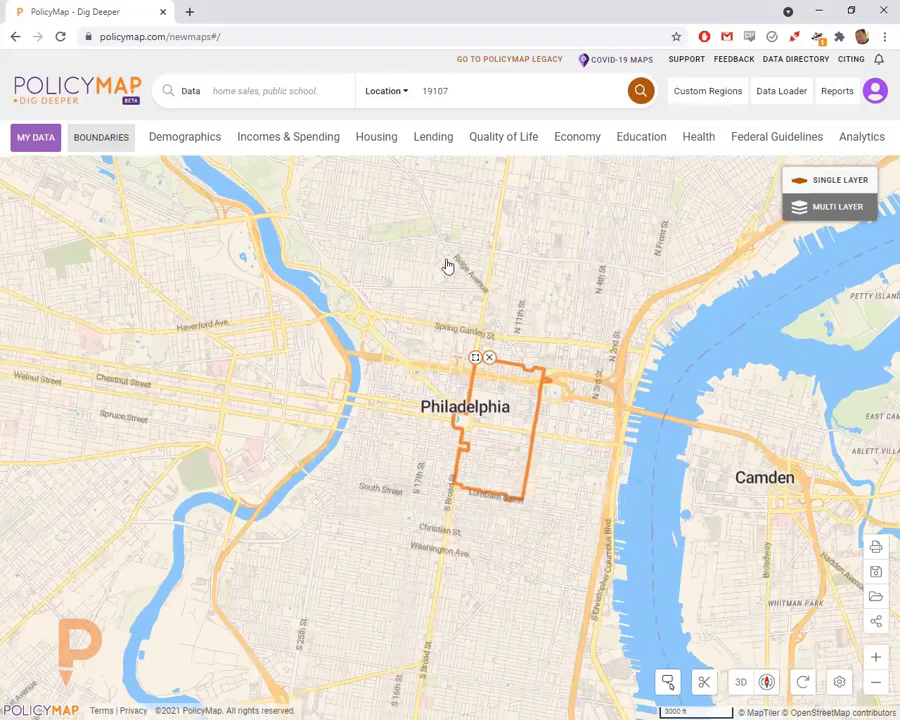
click(462, 93)
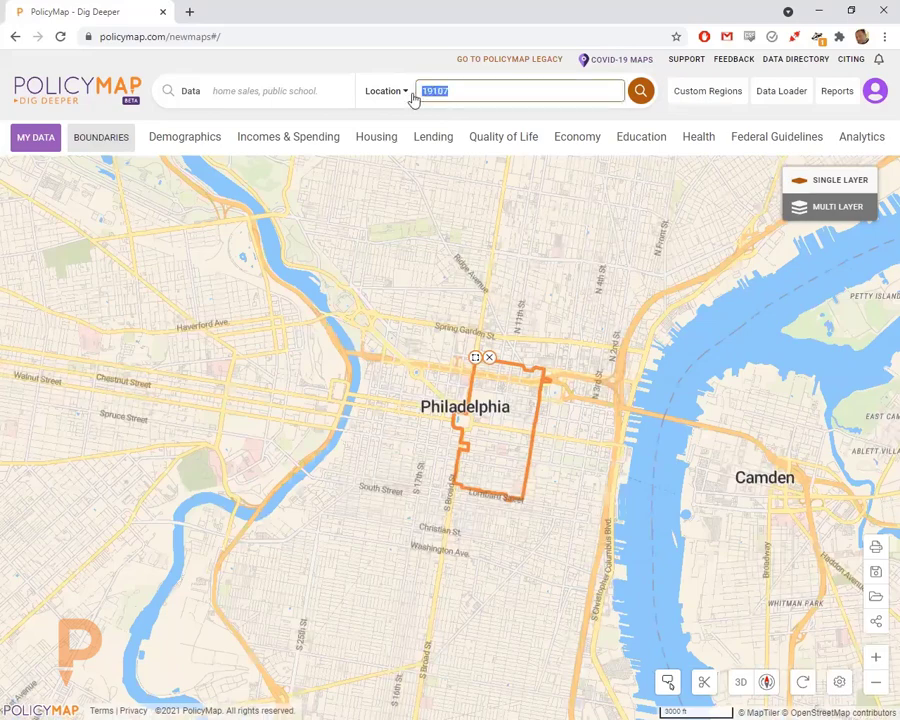
- Add the Zip Code Tabulation Area boundary layer, then remove all boundaries and reopen the boundary list
click(110, 142)
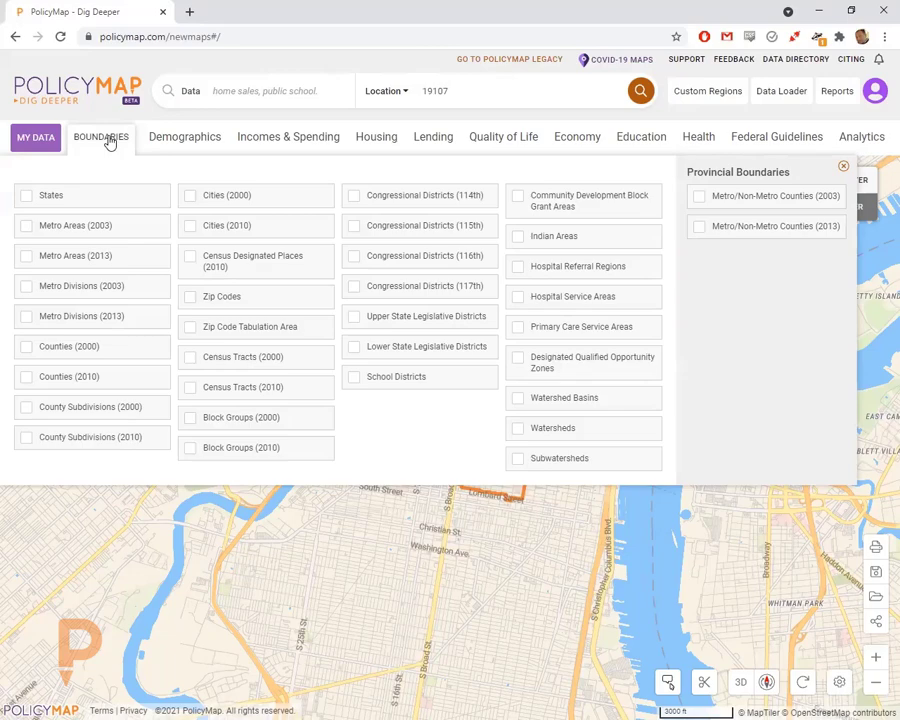
click(224, 332)
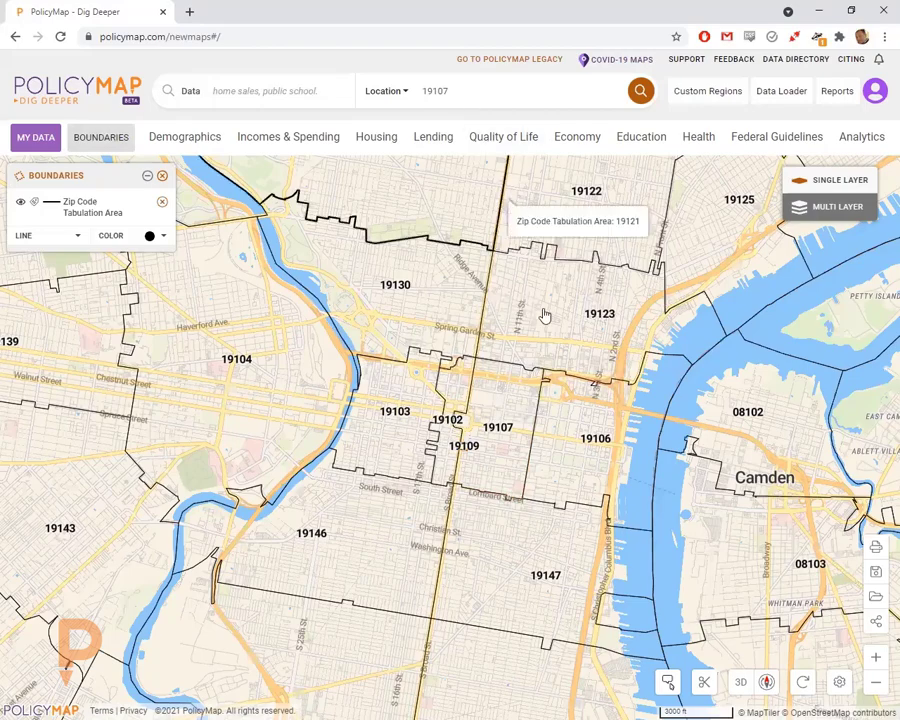
scroll(542, 316, down, 2)
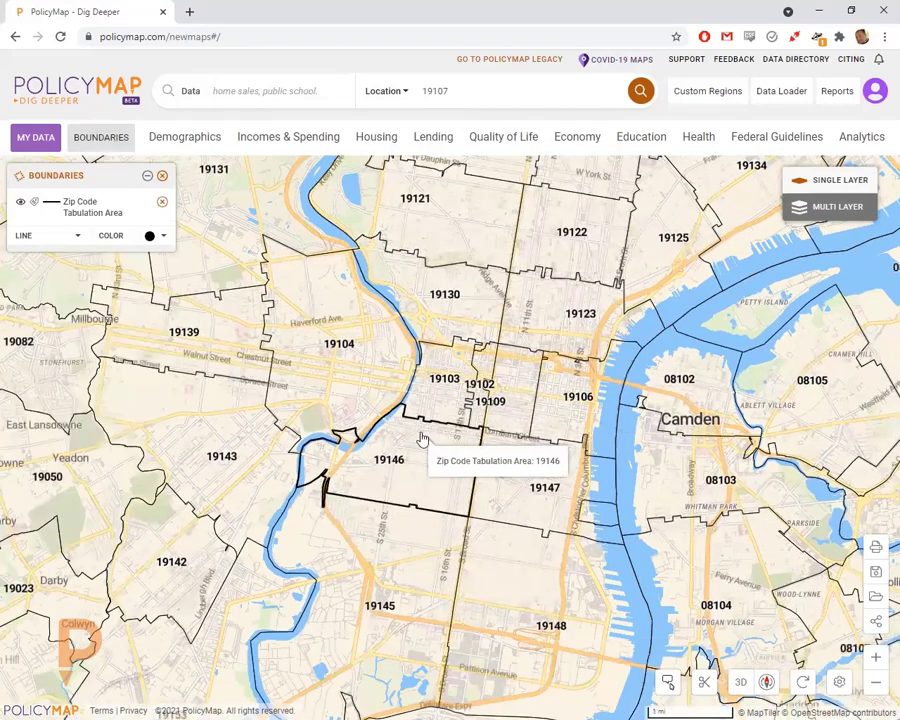
drag(439, 373, 399, 401)
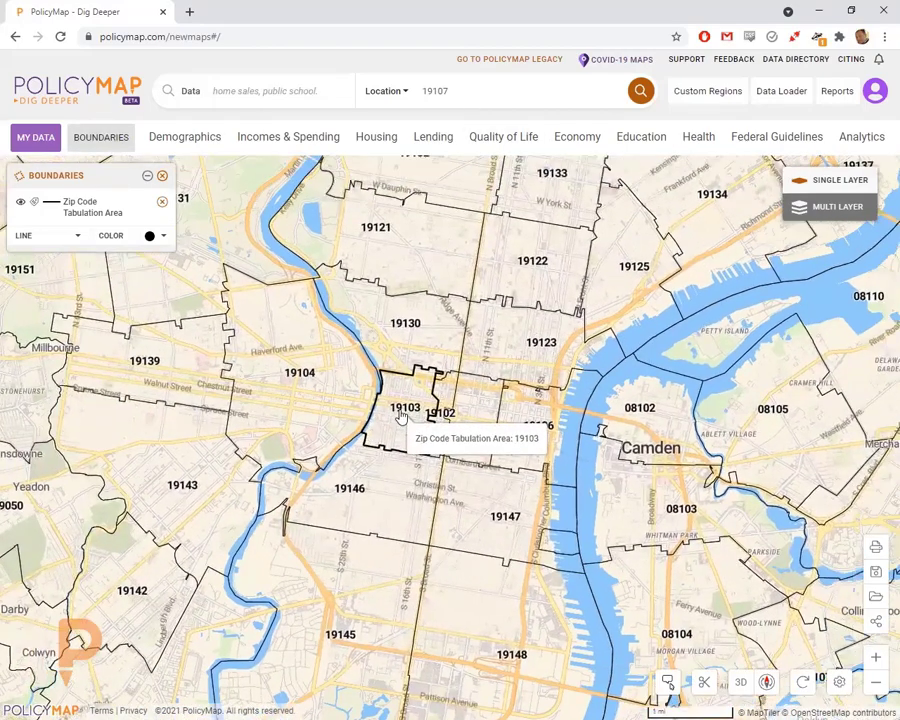
click(163, 176)
click(95, 142)
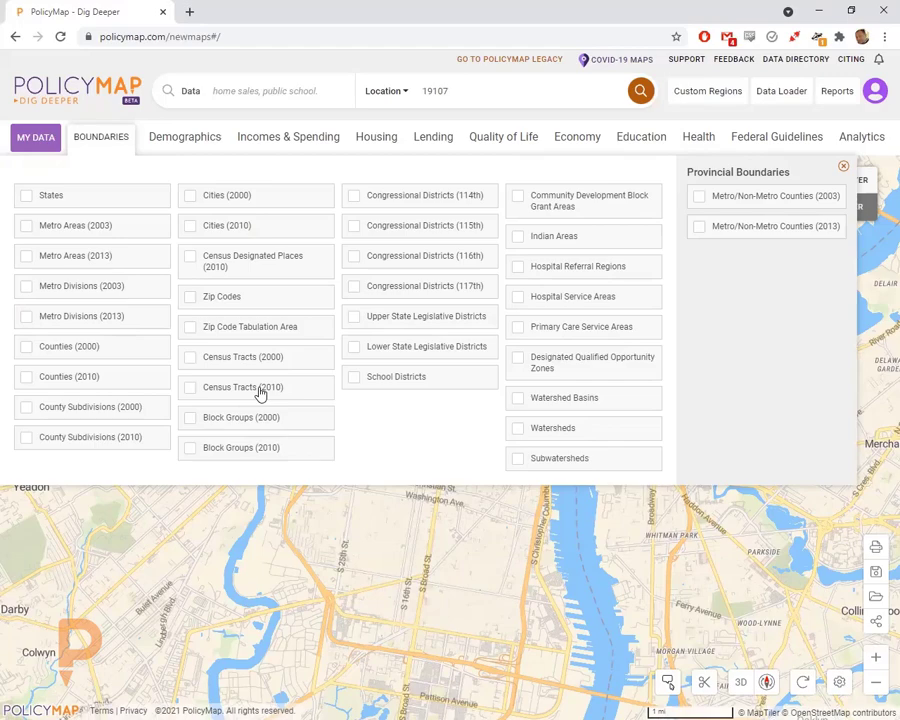
- Add the Block Groups (2010) boundary layer with its ID labels hidden
click(262, 451)
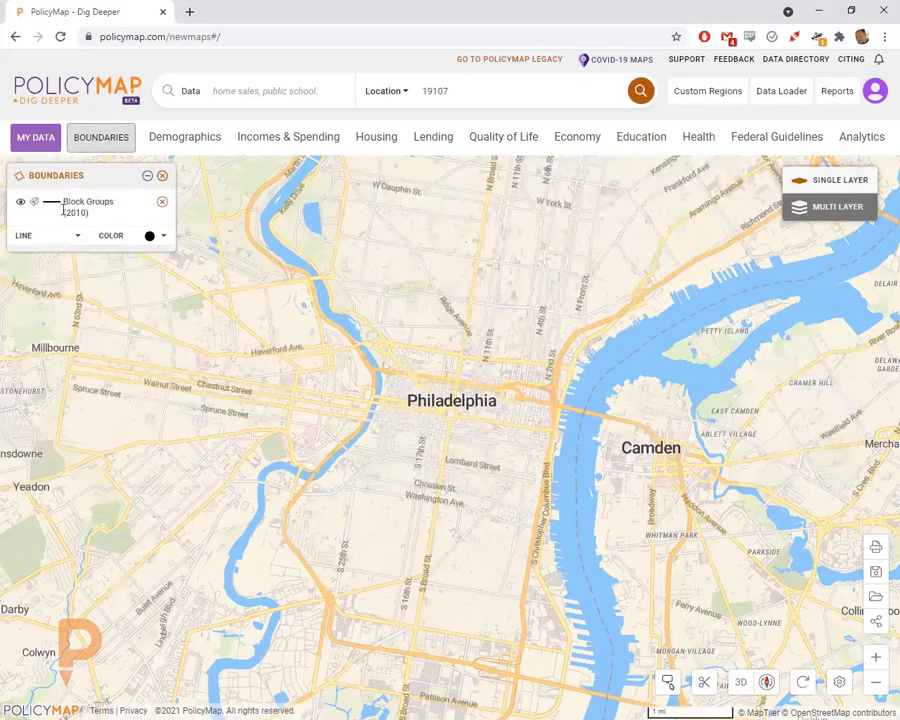
click(34, 201)
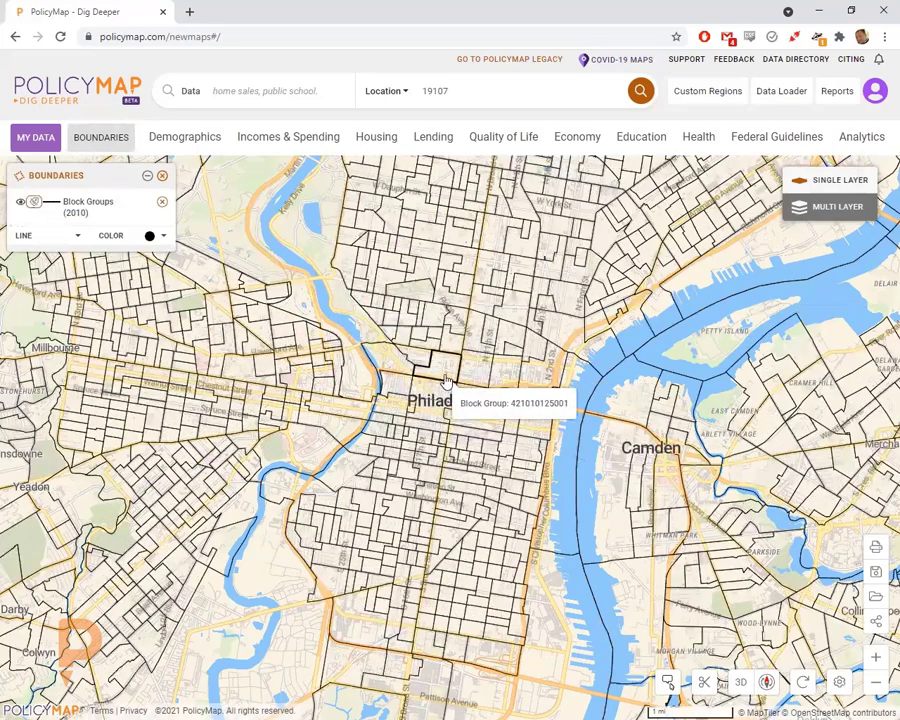
drag(445, 421, 440, 446)
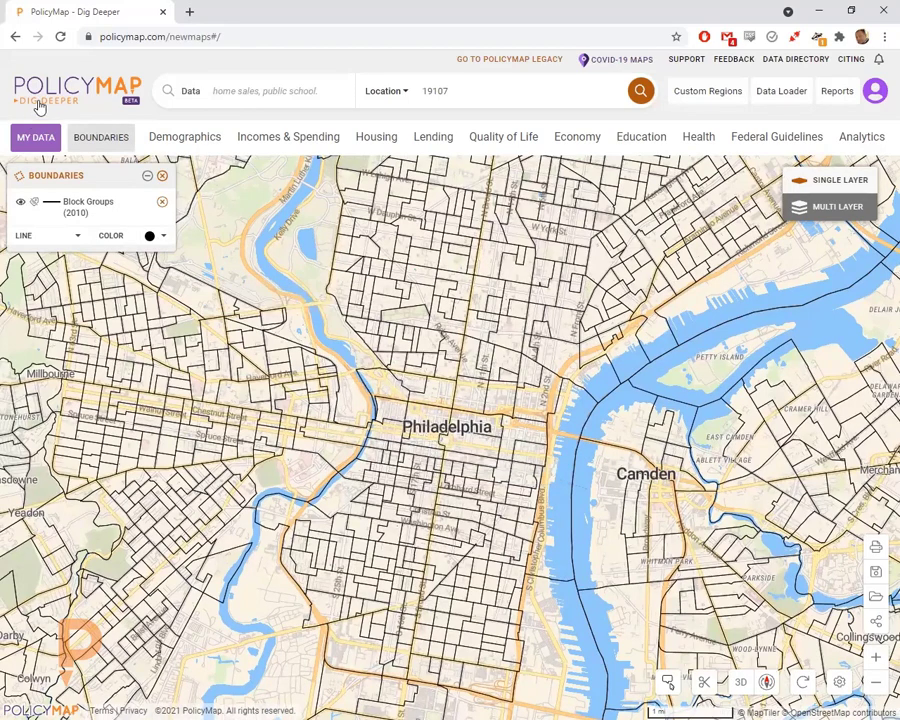
- Add the Census Tracts (2010) boundary layer and toggle its labels
click(117, 140)
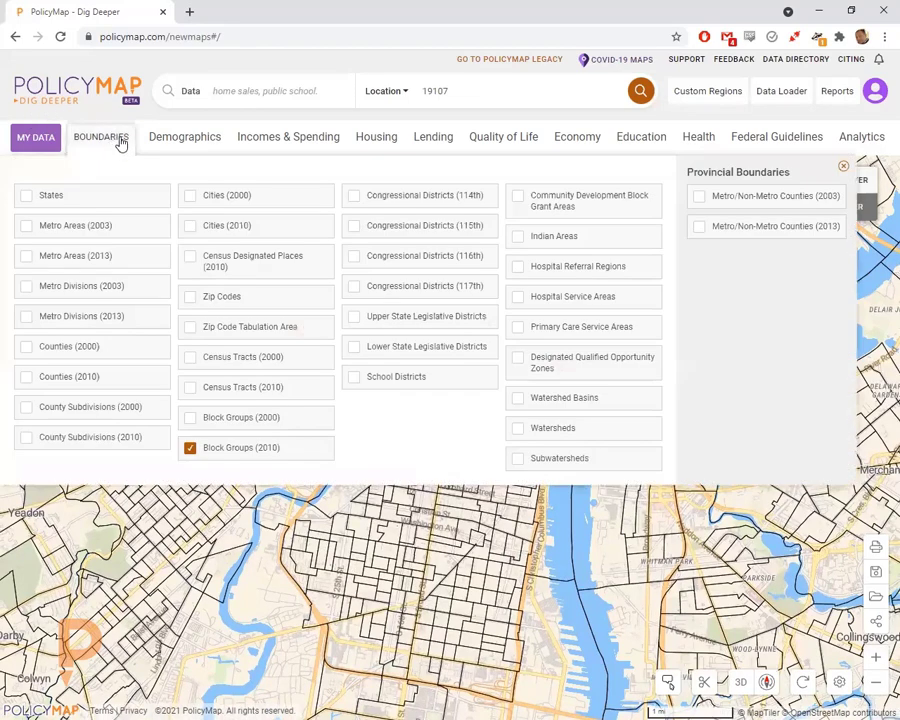
click(232, 387)
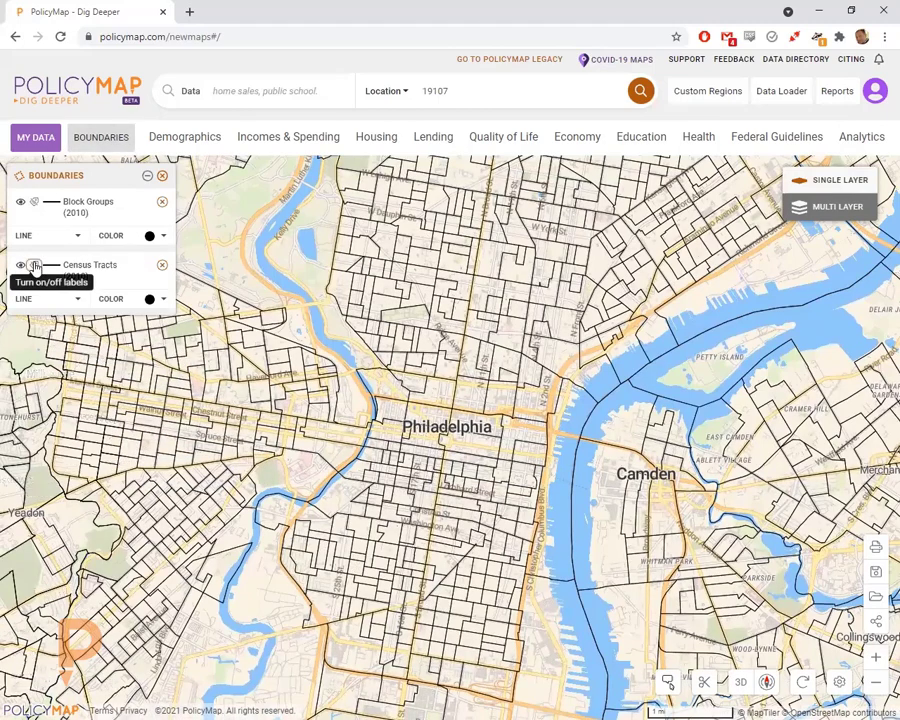
click(34, 265)
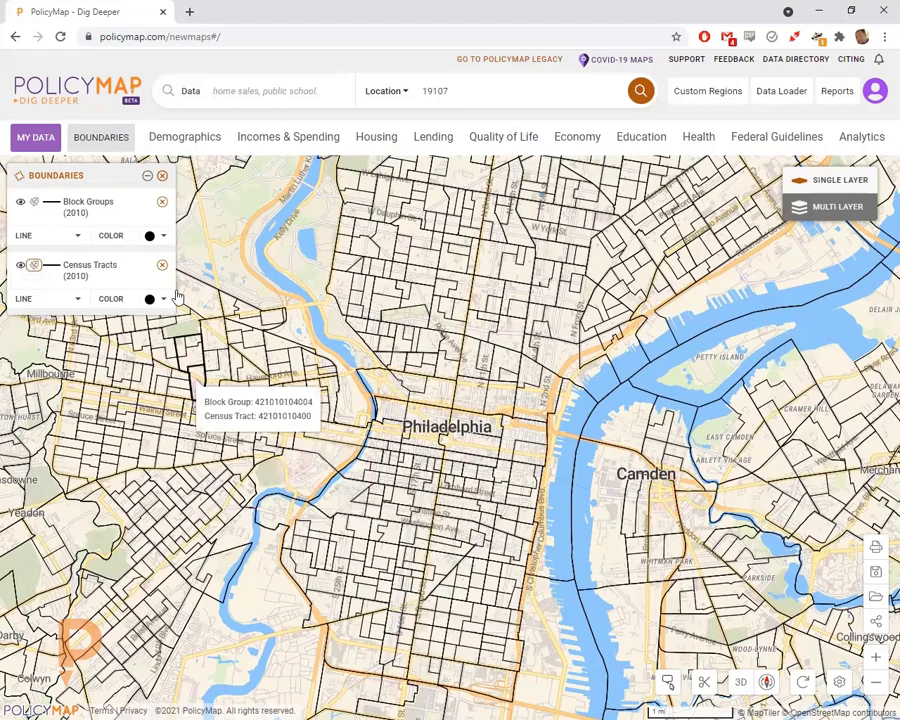
- Make the census tract lines Large weight and blue, then remove the boundary layers
click(43, 305)
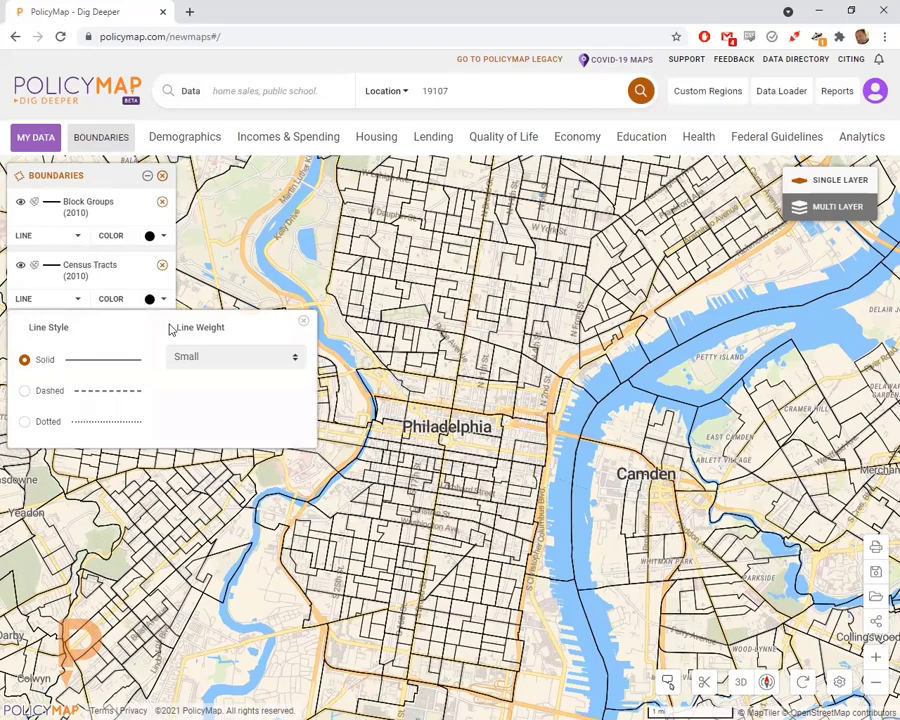
click(199, 355)
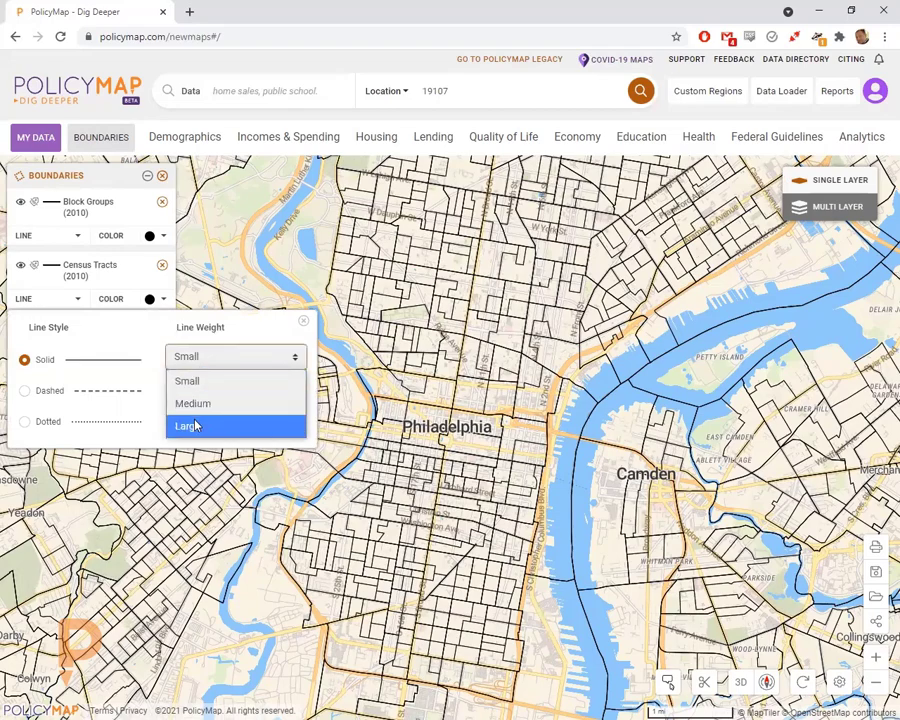
click(188, 425)
click(128, 300)
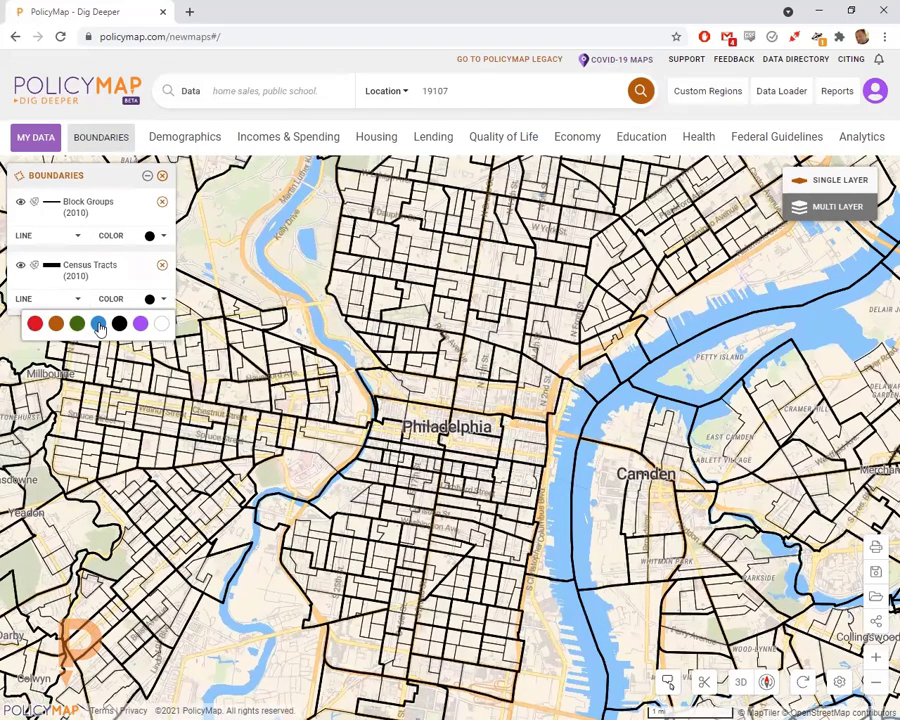
click(98, 323)
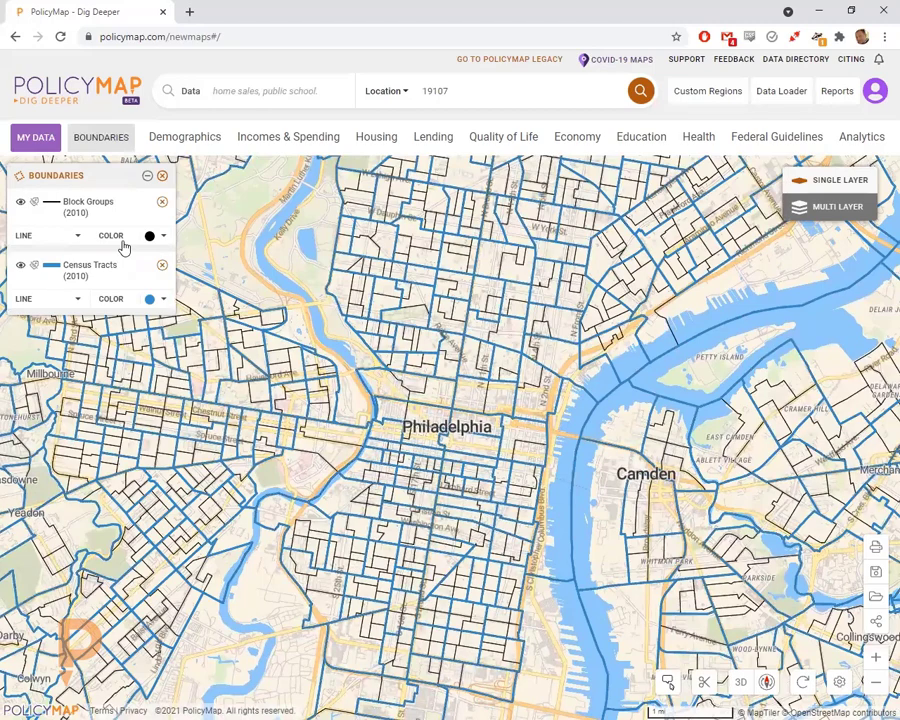
click(163, 178)
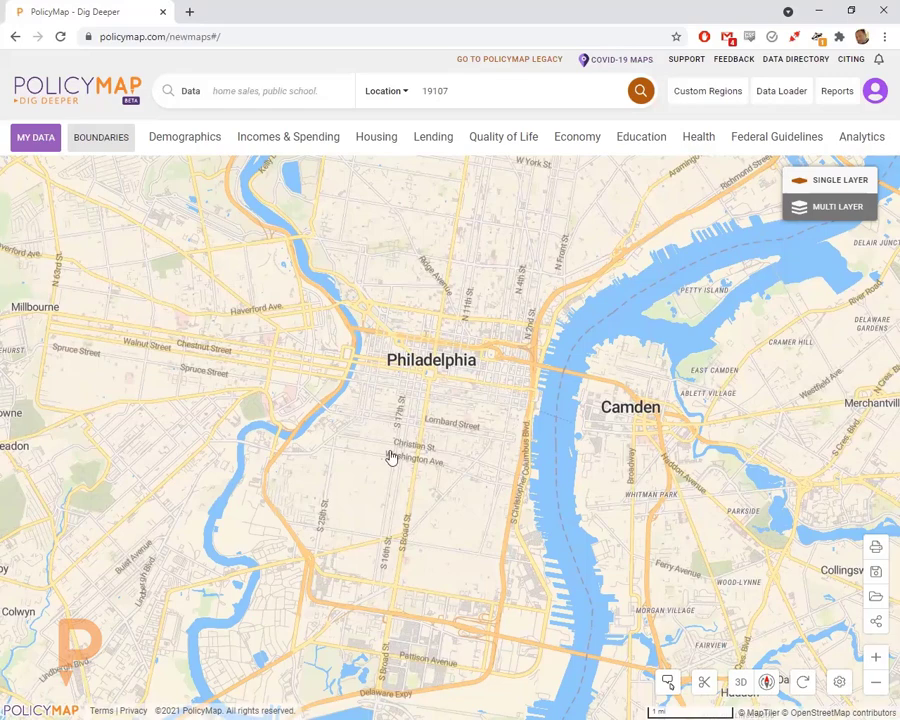
- Start a hand-drawn custom region via Custom Regions > Draw region and Continue
drag(390, 452, 395, 423)
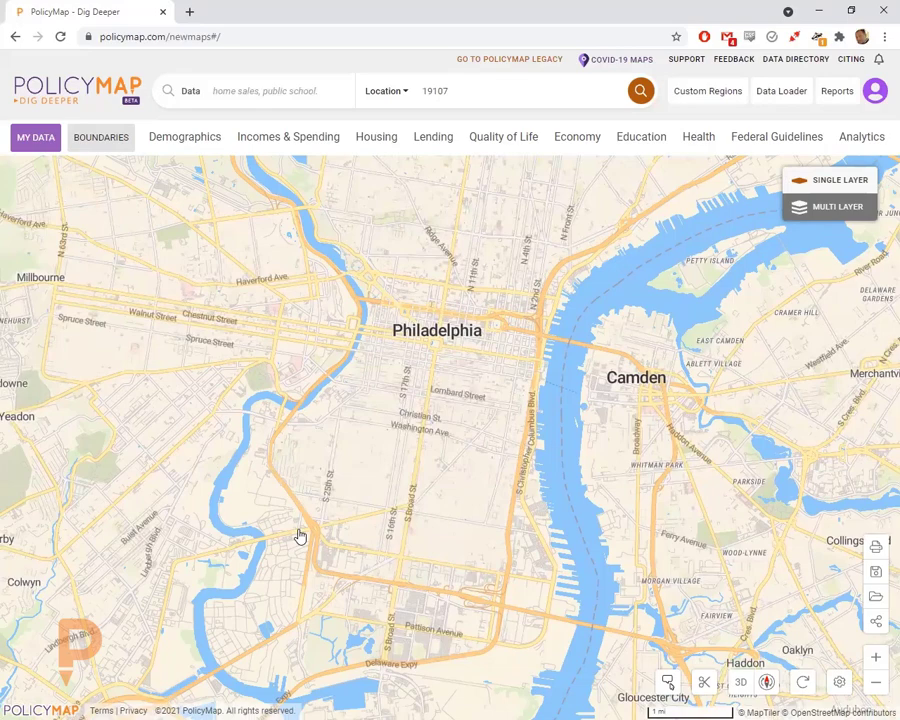
click(688, 100)
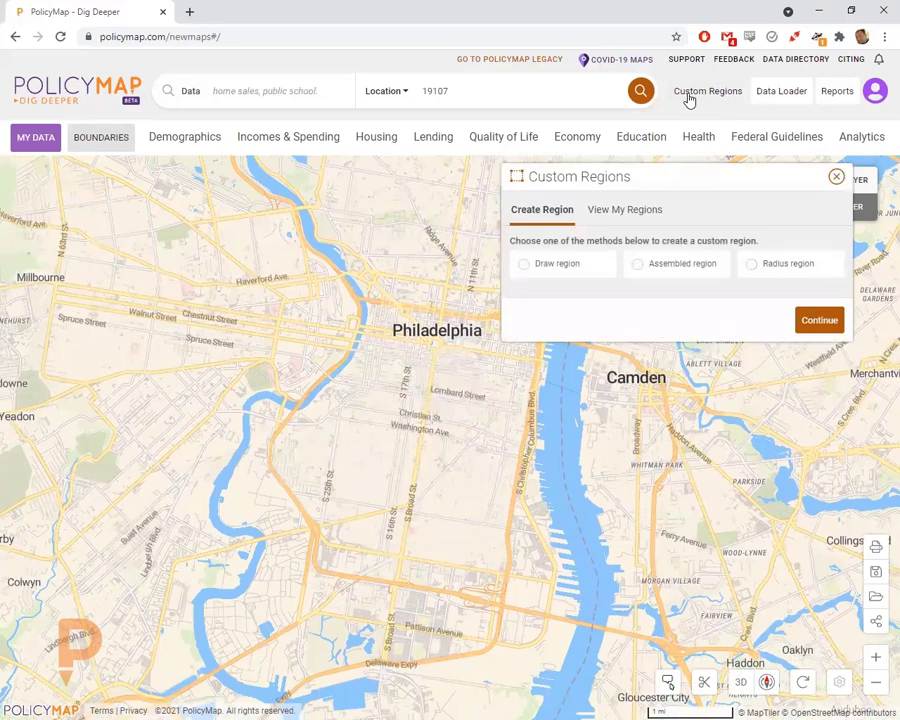
click(567, 264)
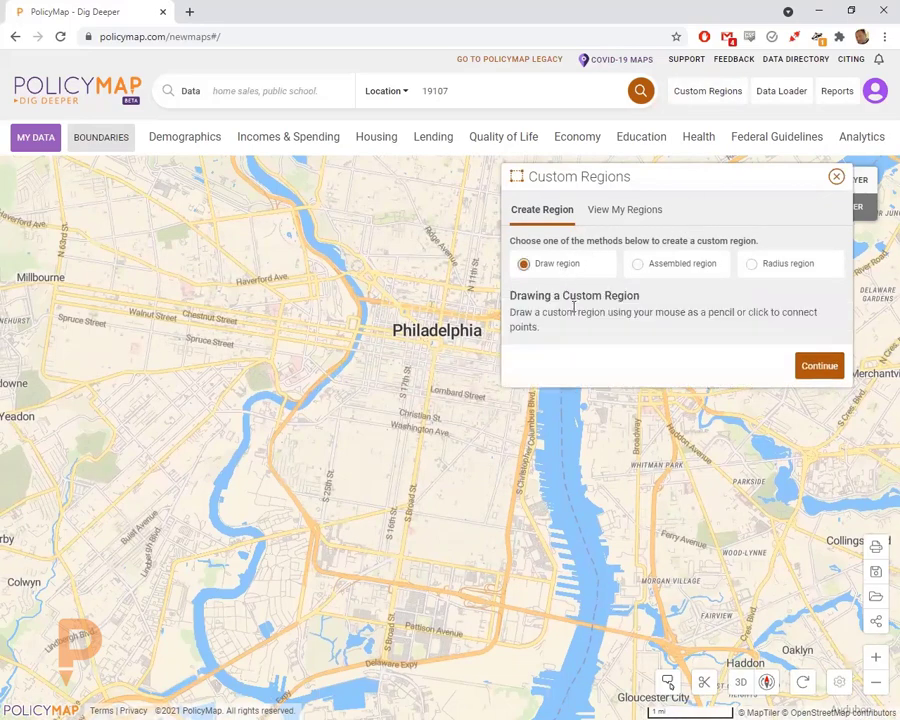
click(817, 368)
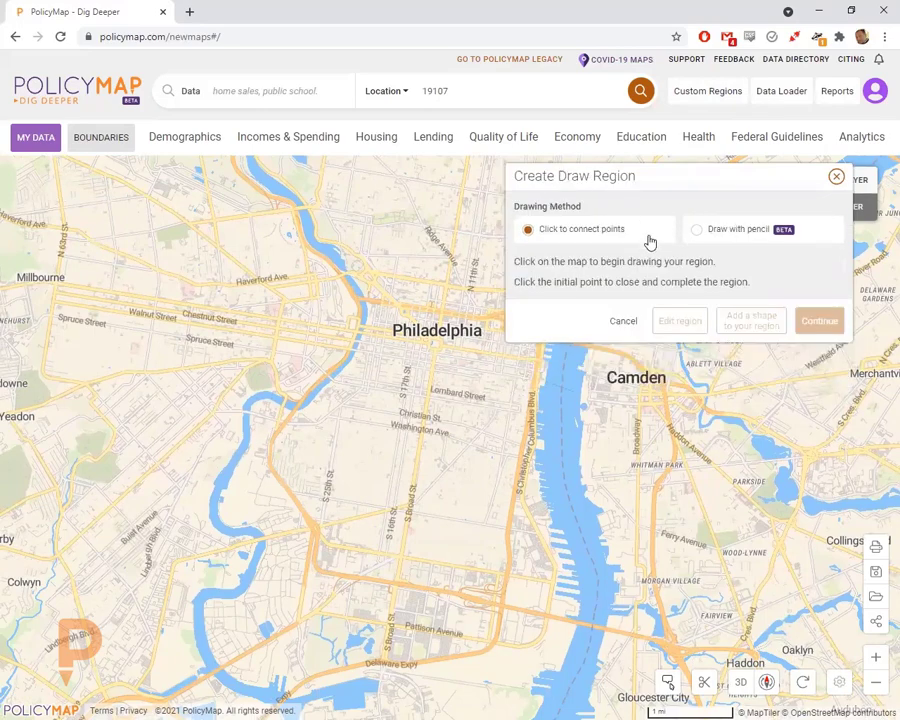
click(468, 90)
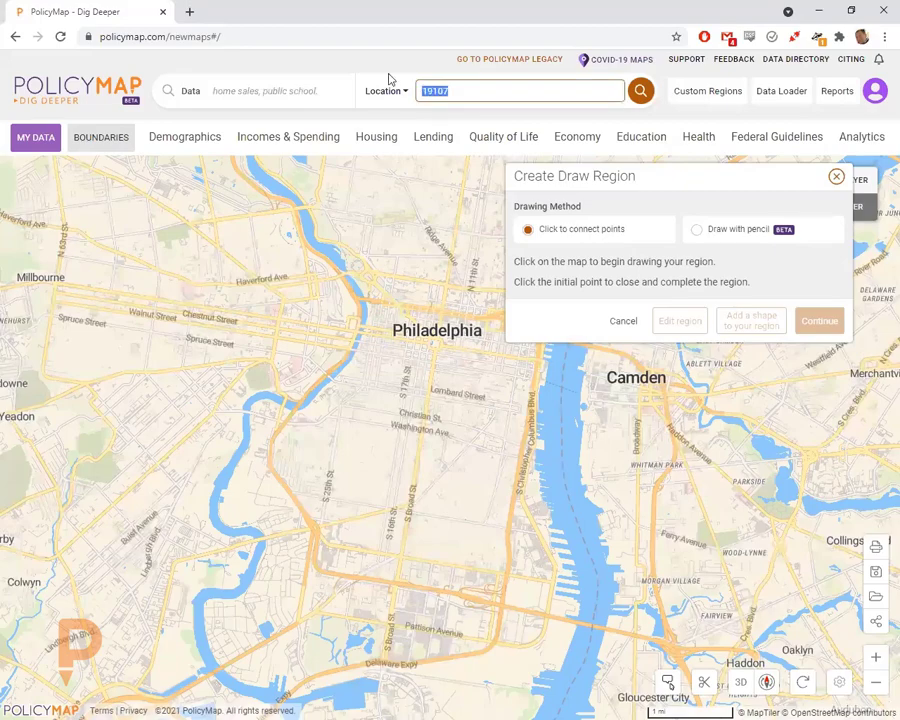
- Go to McHenry County, IL, clear its outline, and restart a hand-drawn custom region
text(mchenry)
click(394, 118)
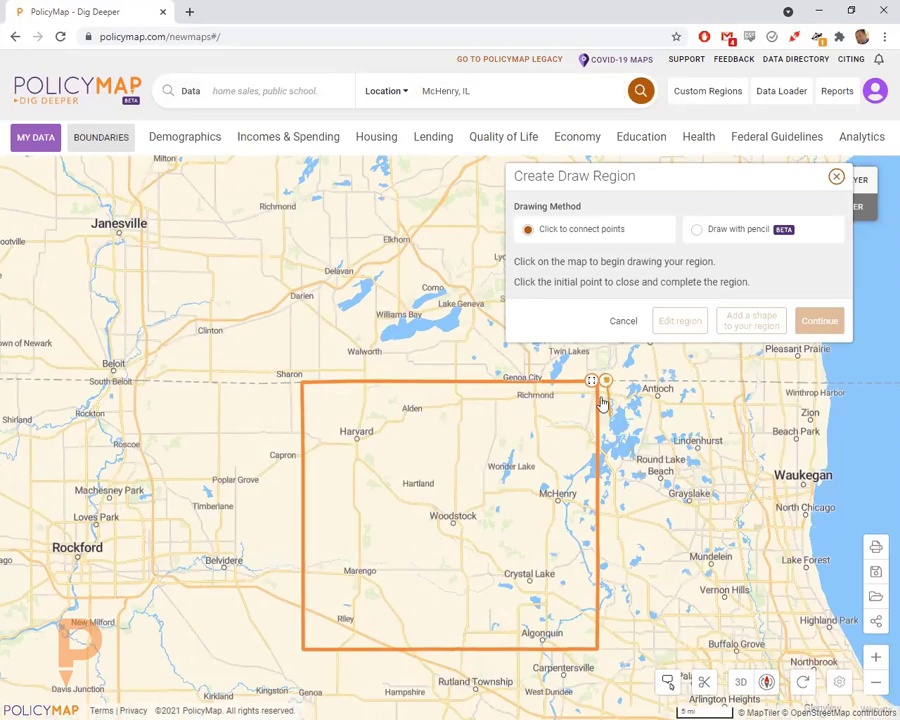
click(622, 320)
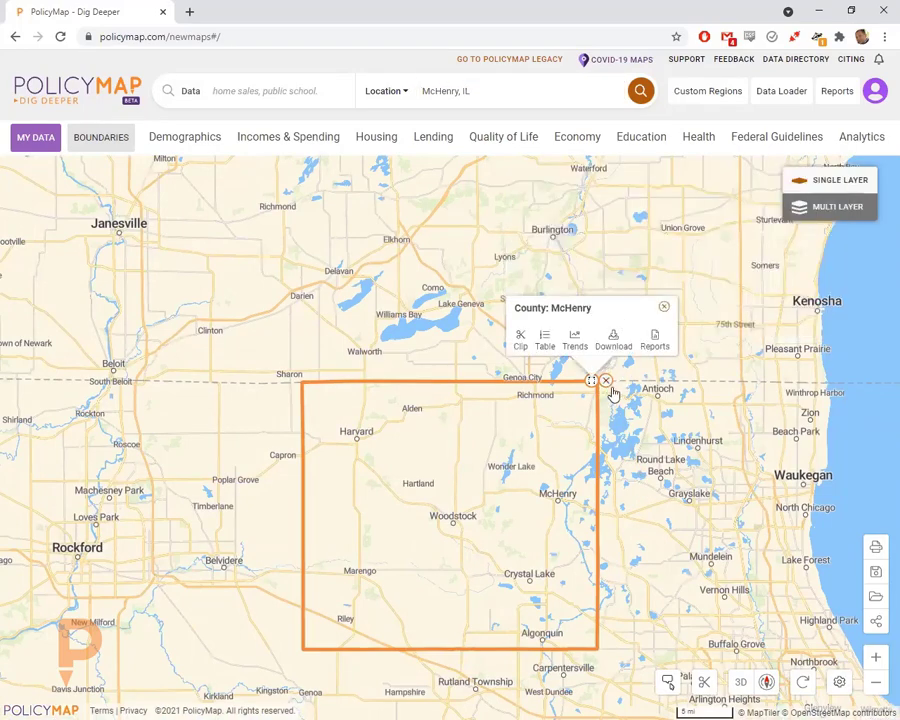
click(603, 382)
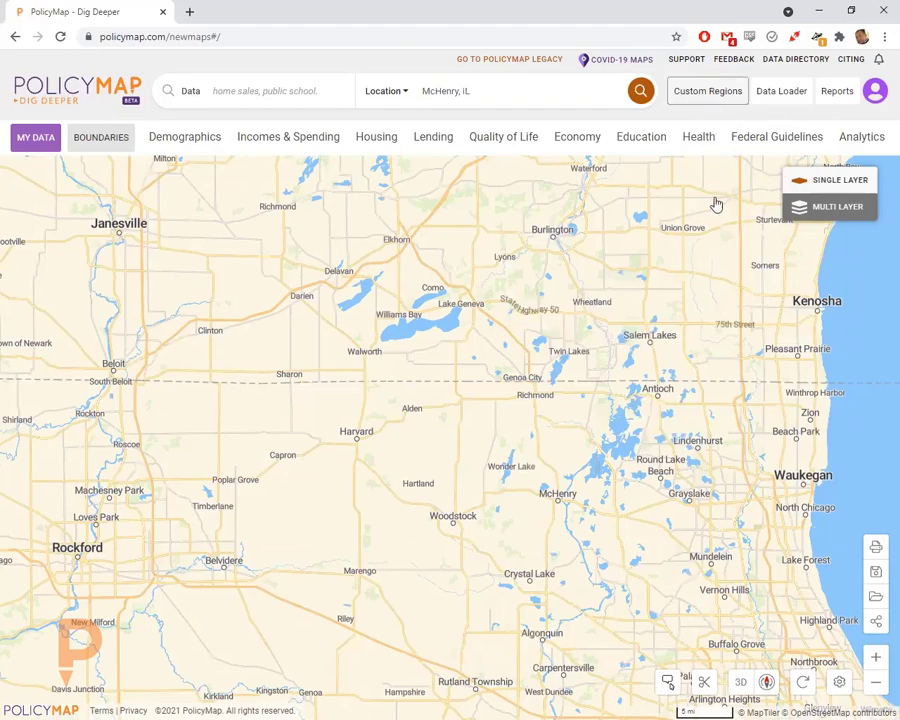
click(568, 263)
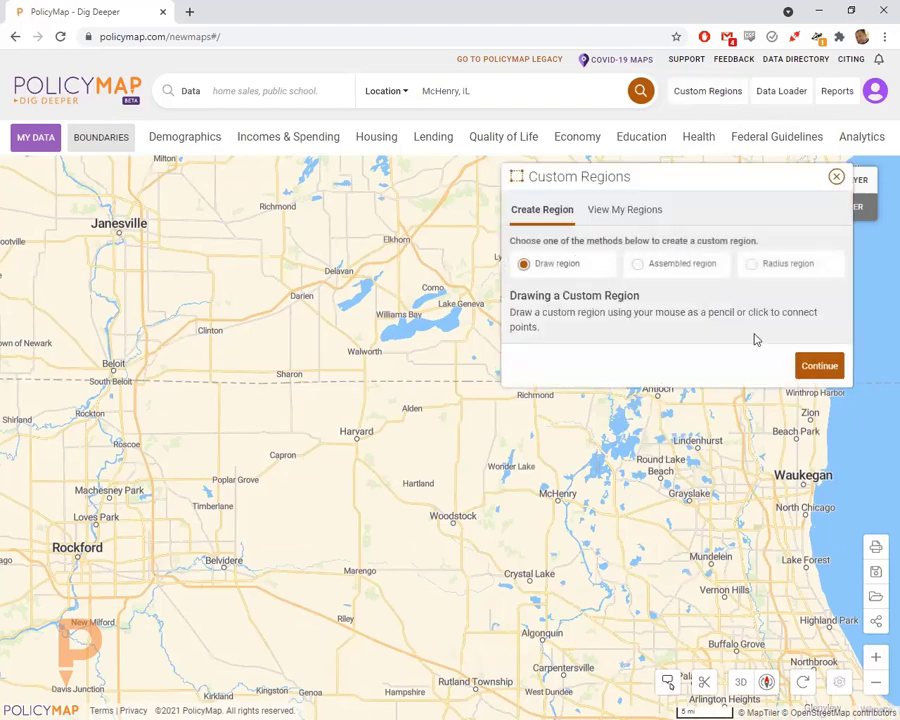
click(819, 366)
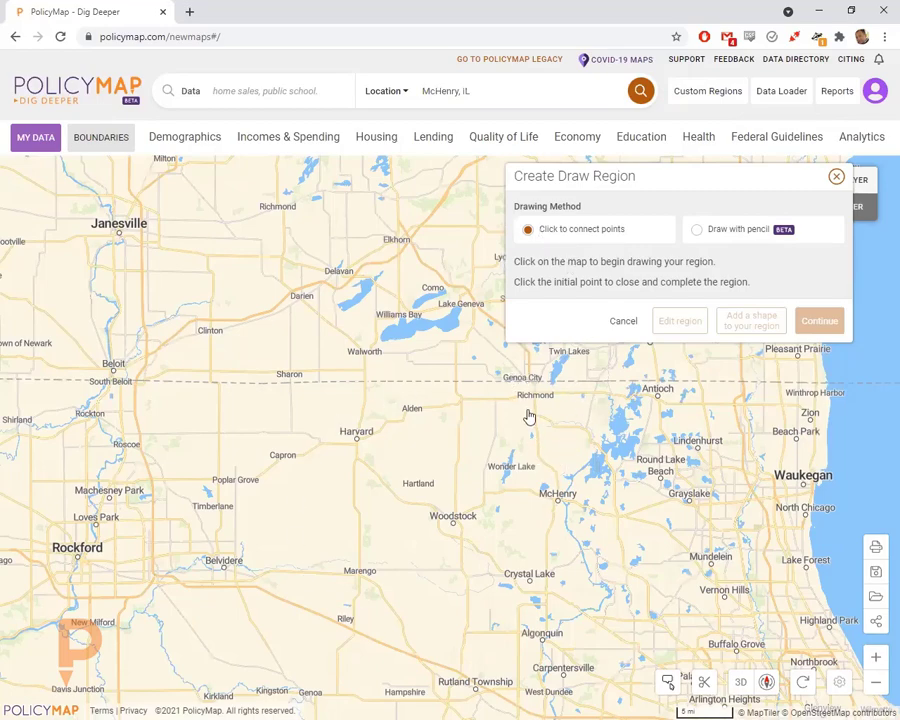
- Place the region's first vertices near Volo, at McHenry and near Ringwood
scroll(532, 452, up, 2)
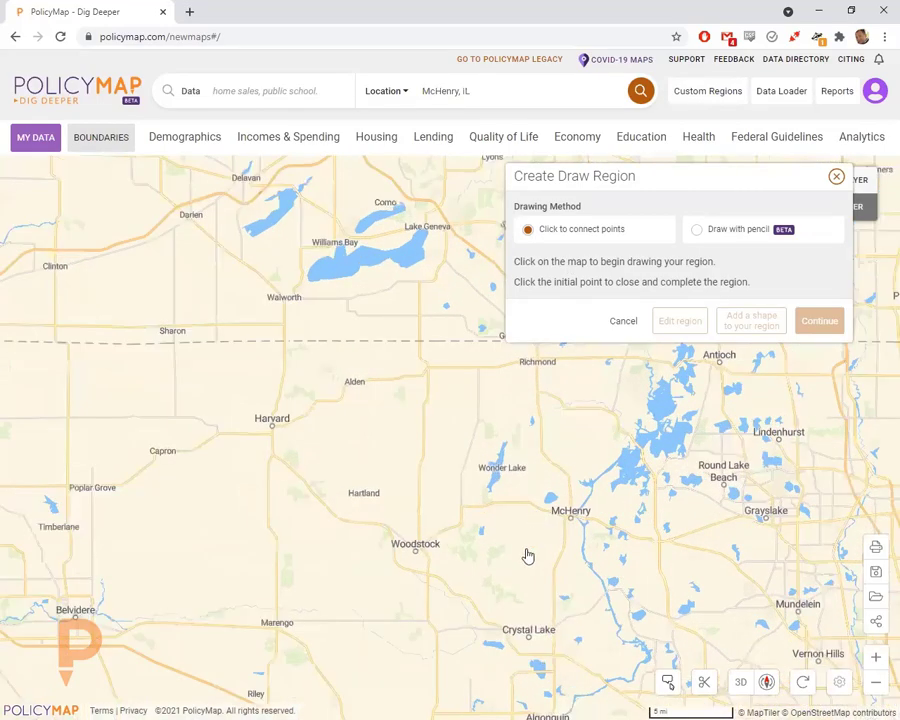
drag(583, 513, 487, 453)
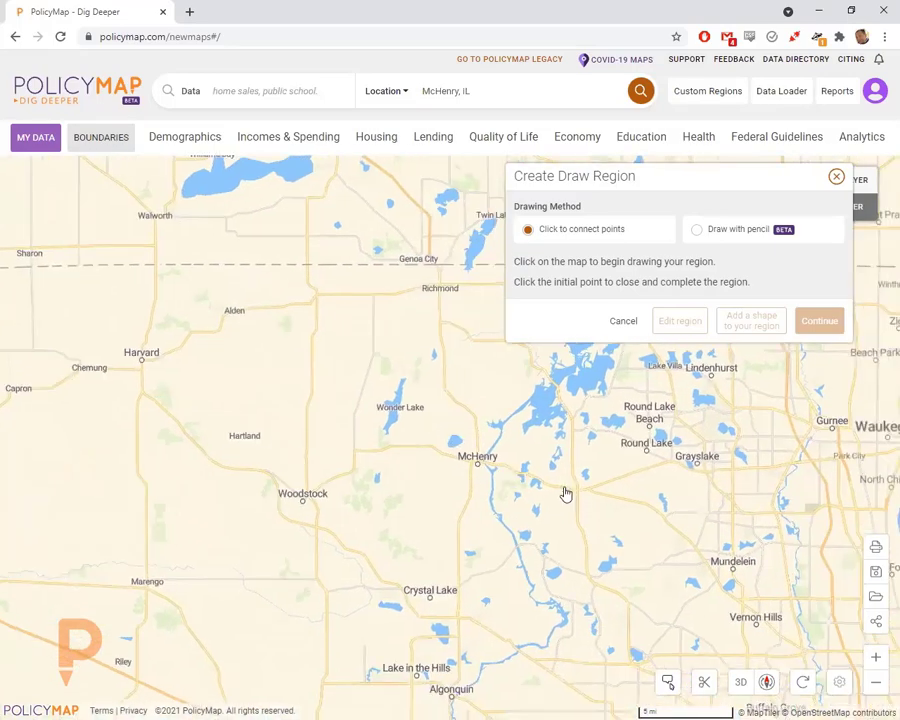
click(575, 488)
scroll(585, 533, up, 2)
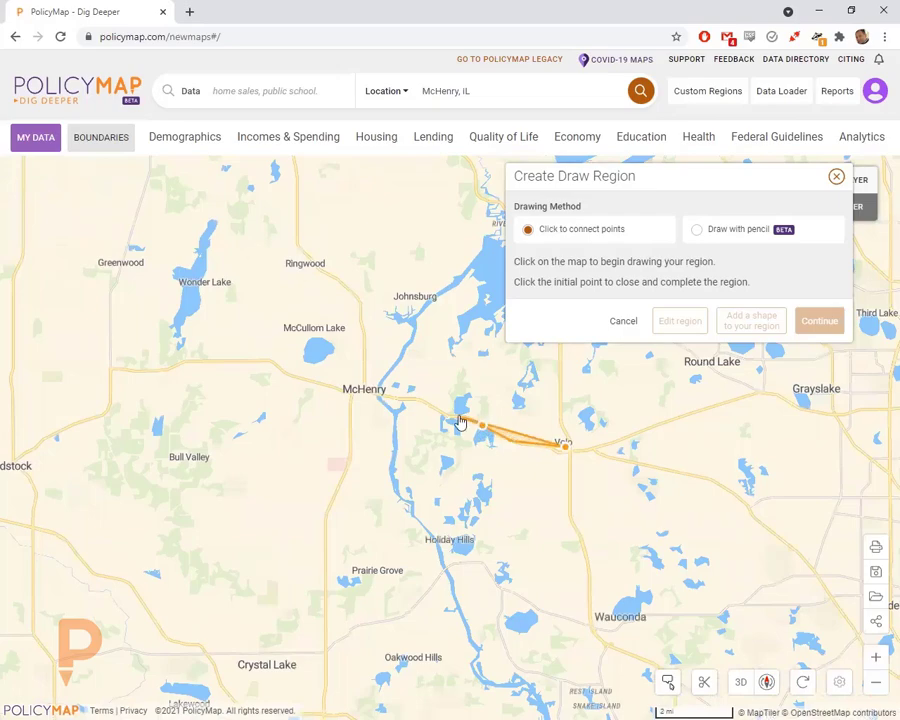
click(360, 397)
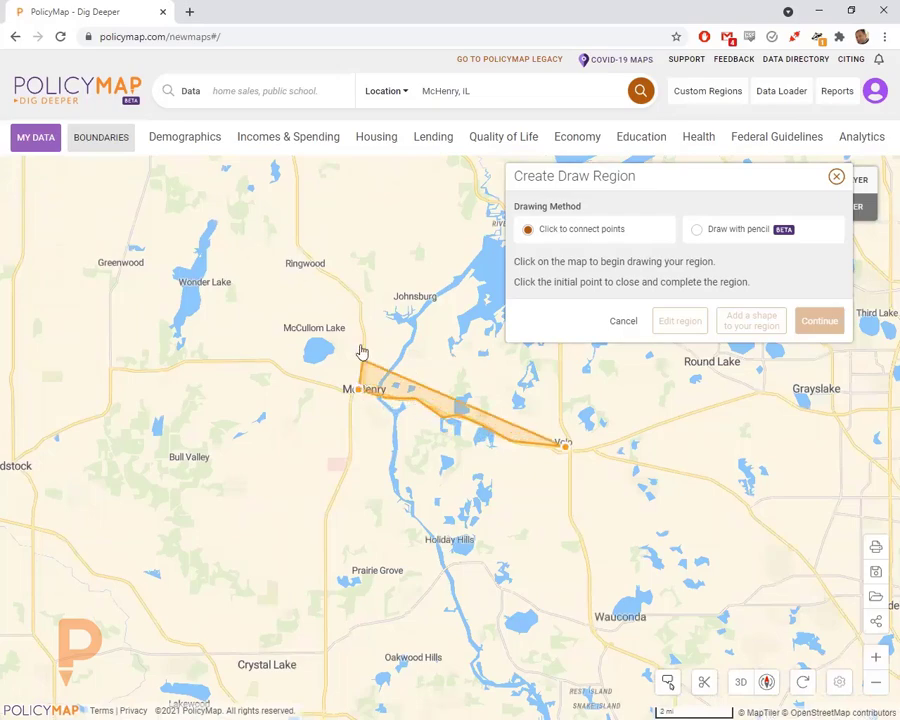
drag(356, 304, 323, 433)
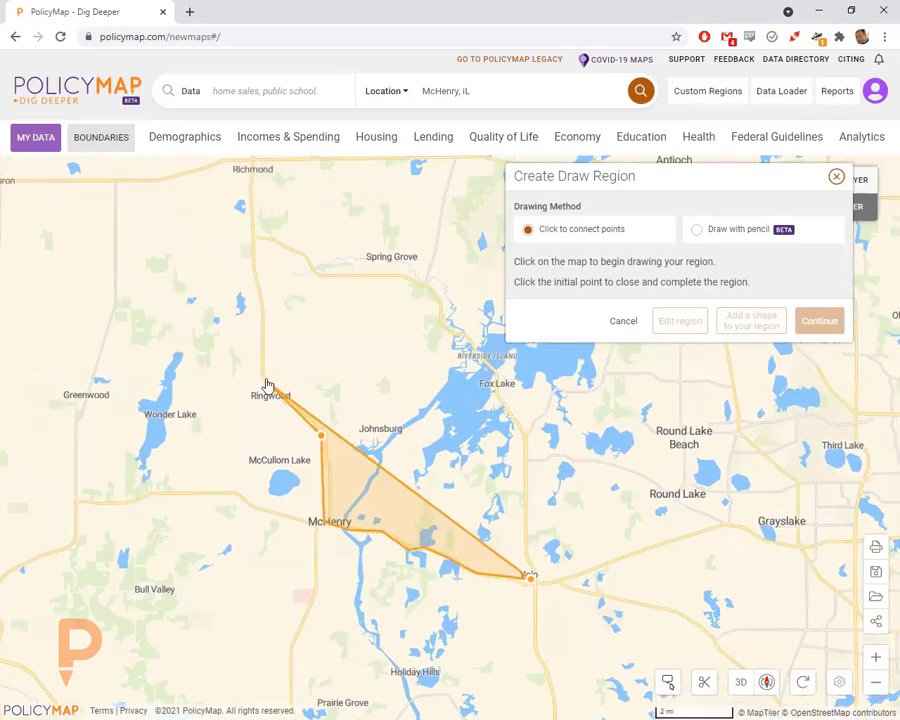
click(265, 378)
- Continue vertices north past Spring Grove and Fox Lake, closing the polygon back at Volo
click(261, 287)
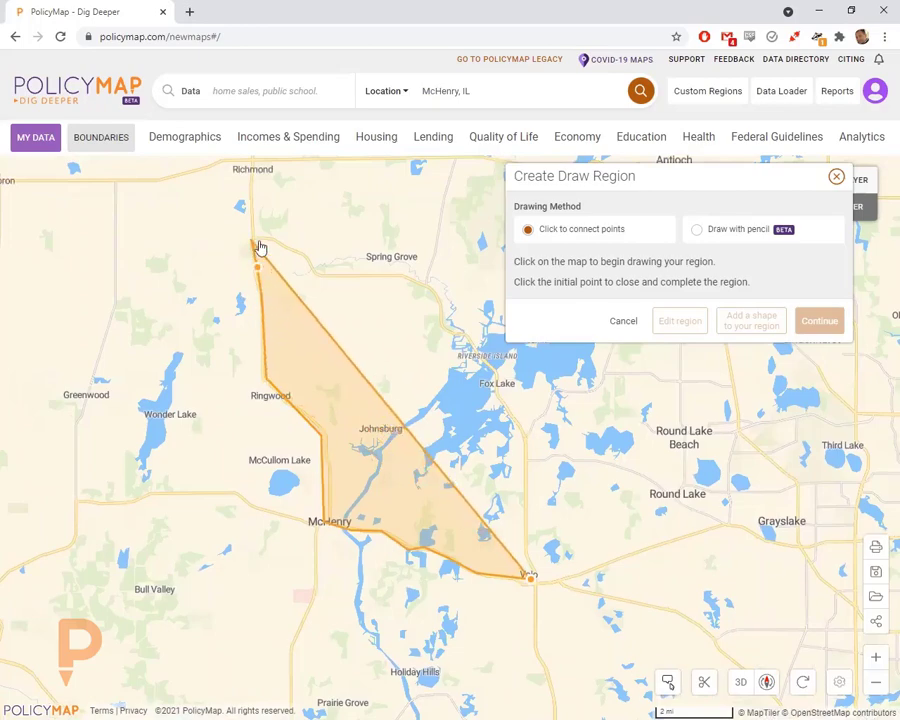
click(252, 241)
click(326, 277)
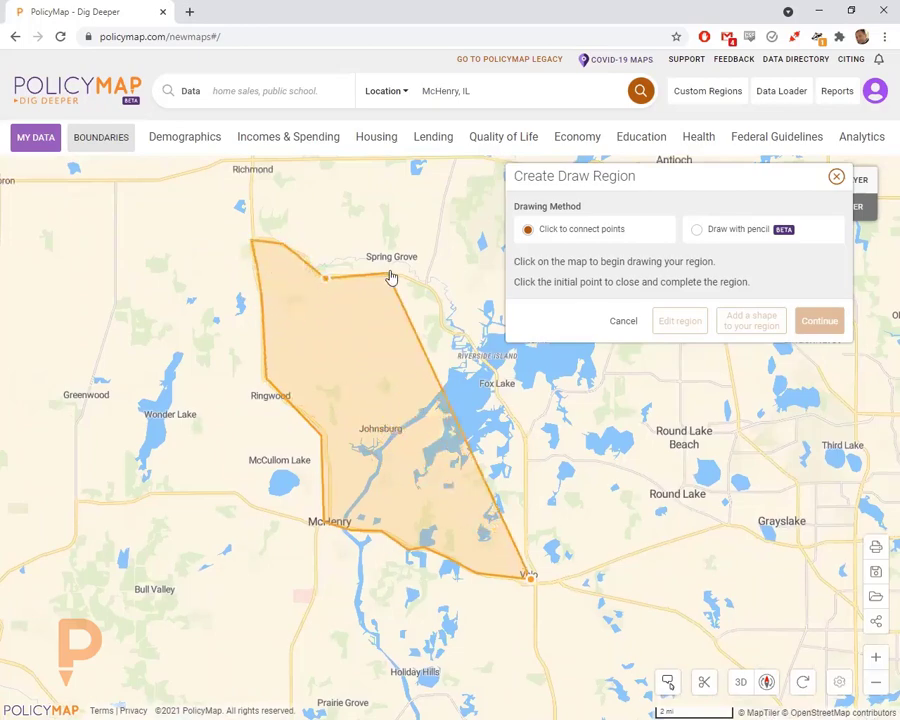
click(401, 275)
click(445, 332)
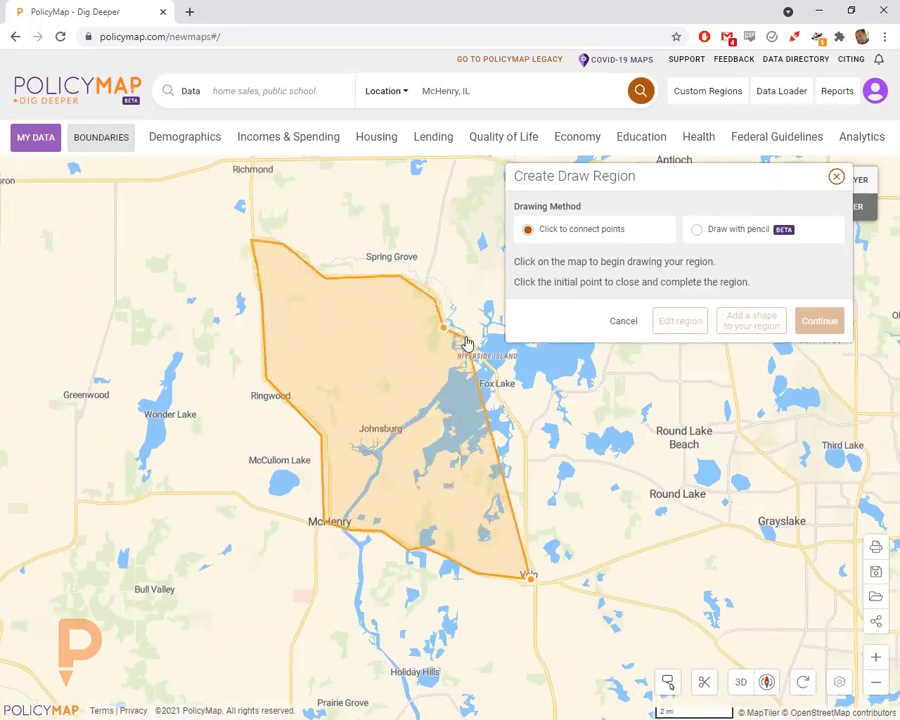
click(524, 437)
click(524, 553)
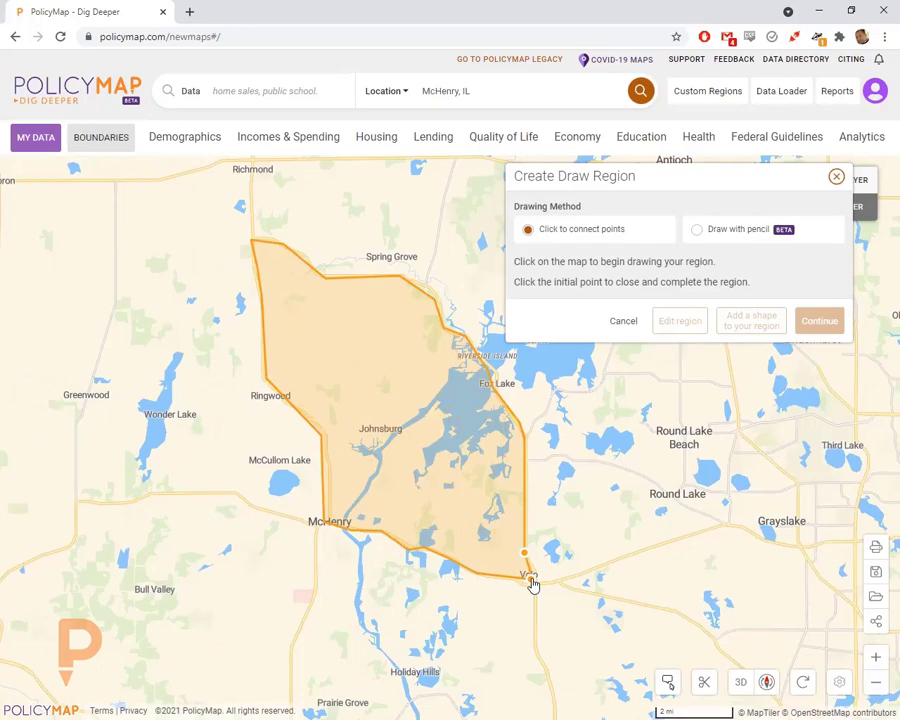
double_click(530, 579)
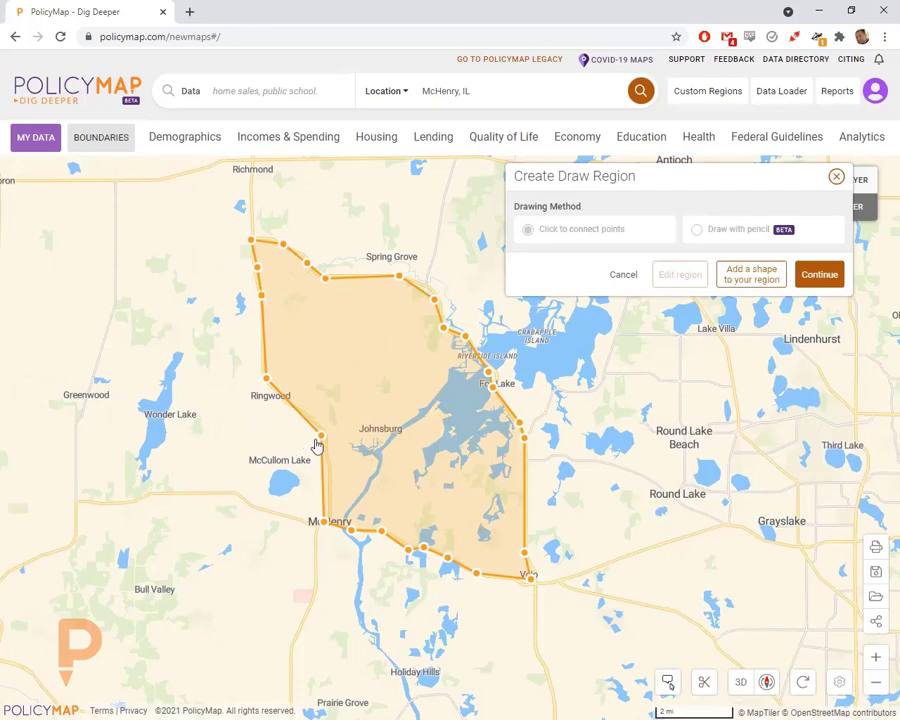
drag(323, 441, 304, 533)
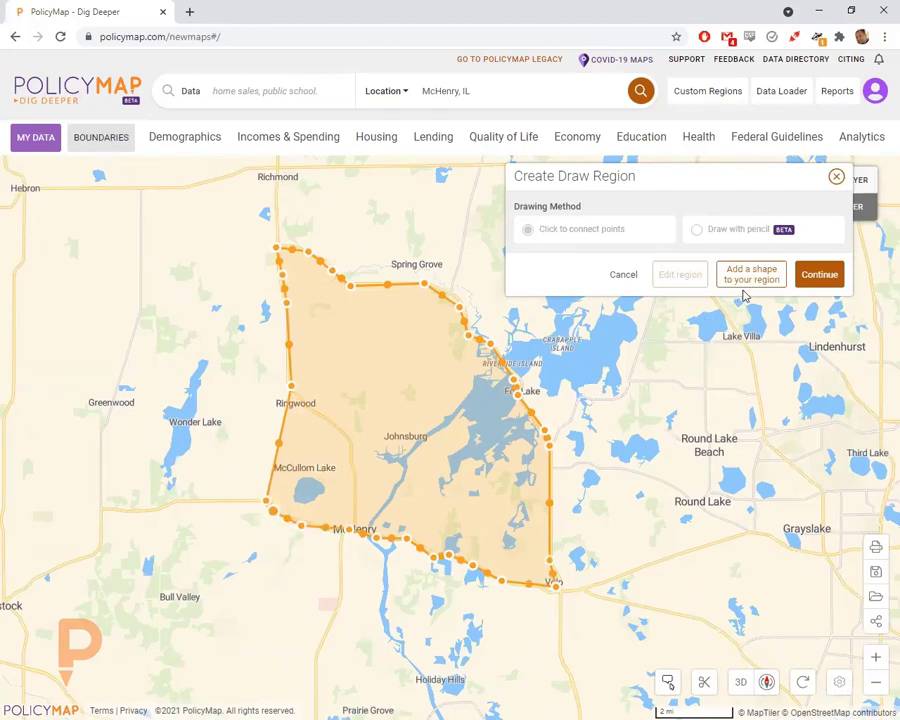
- Name the drawn region 'Ringwood', give it an opaque purple fill, and save it
click(819, 277)
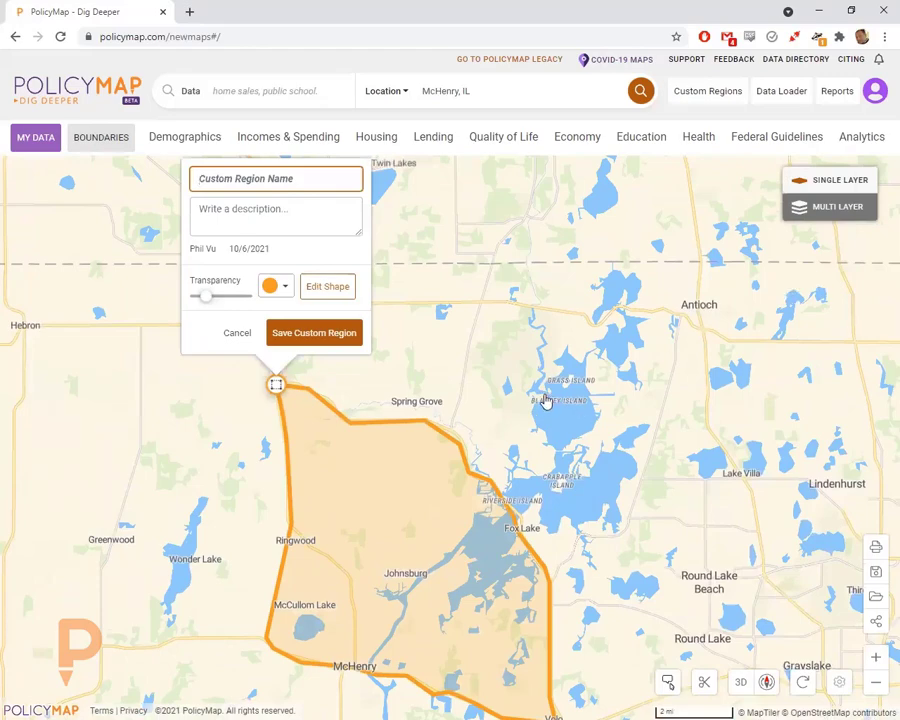
drag(542, 400, 612, 390)
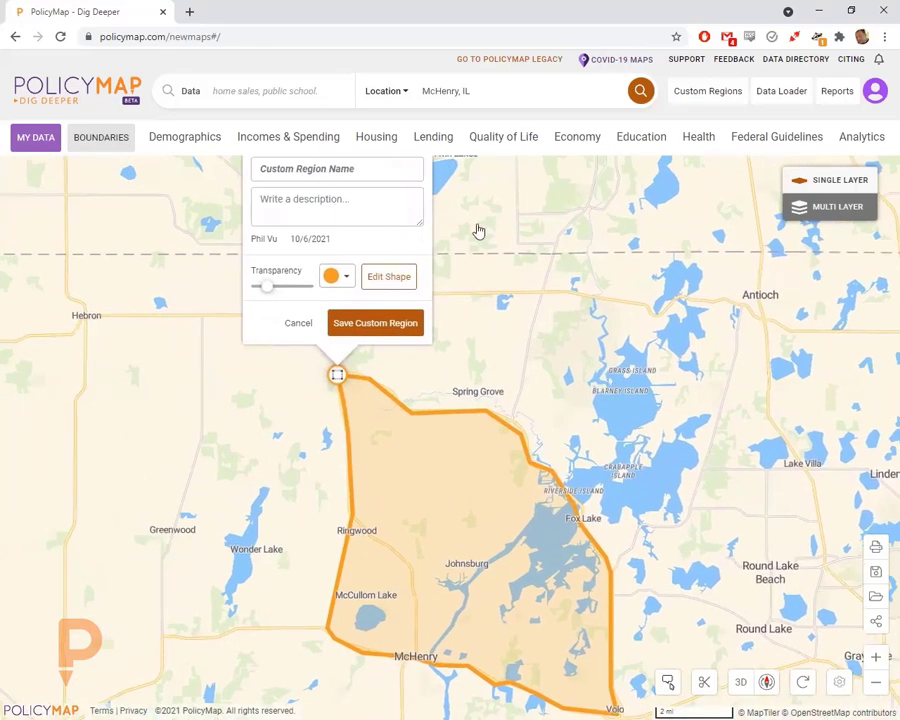
click(360, 189)
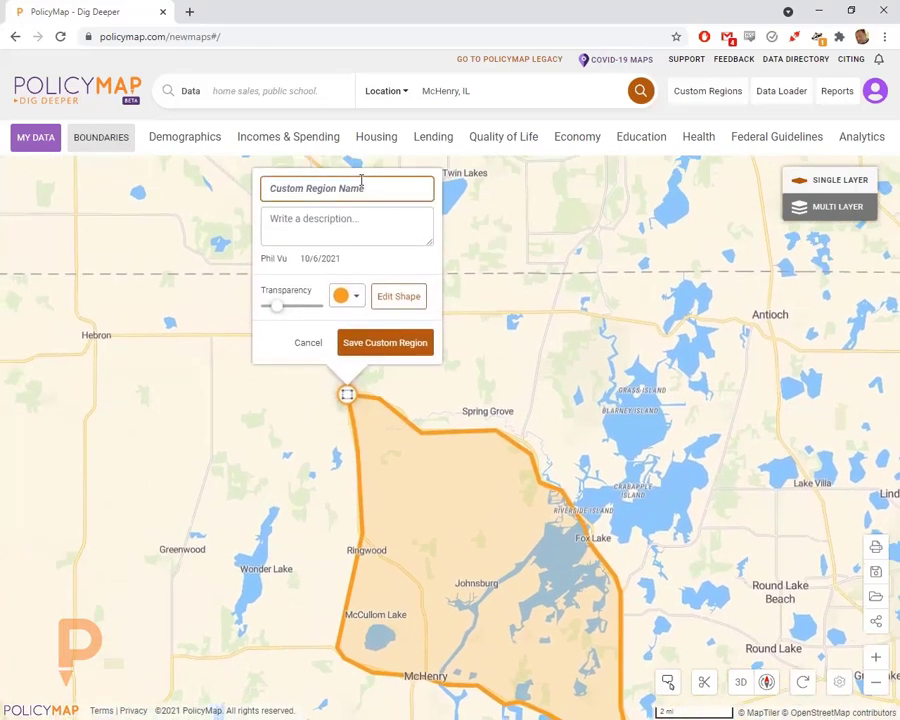
text(Ringwood)
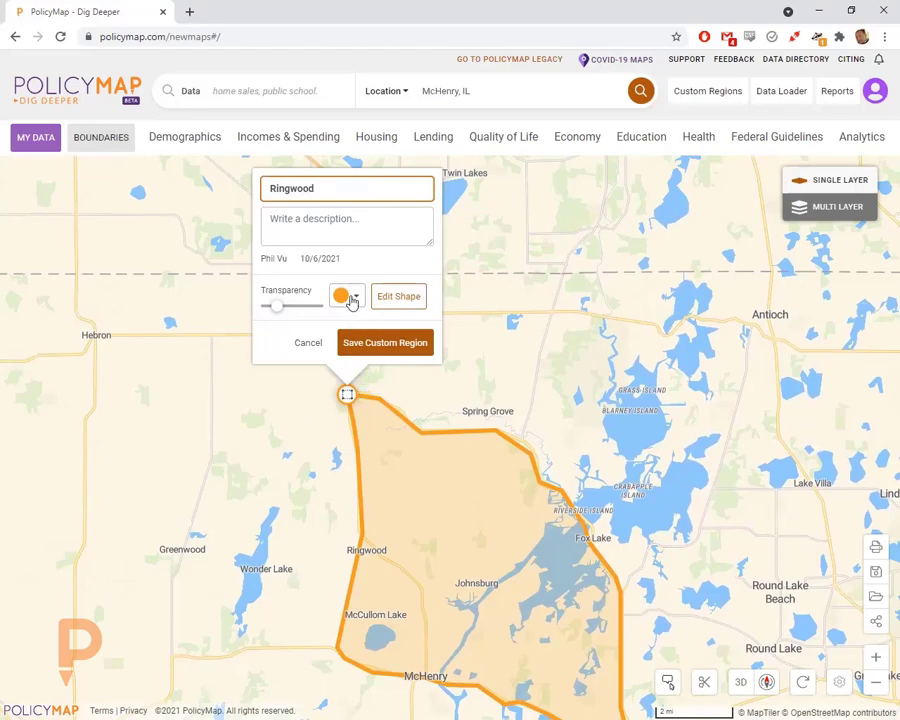
click(352, 300)
click(328, 344)
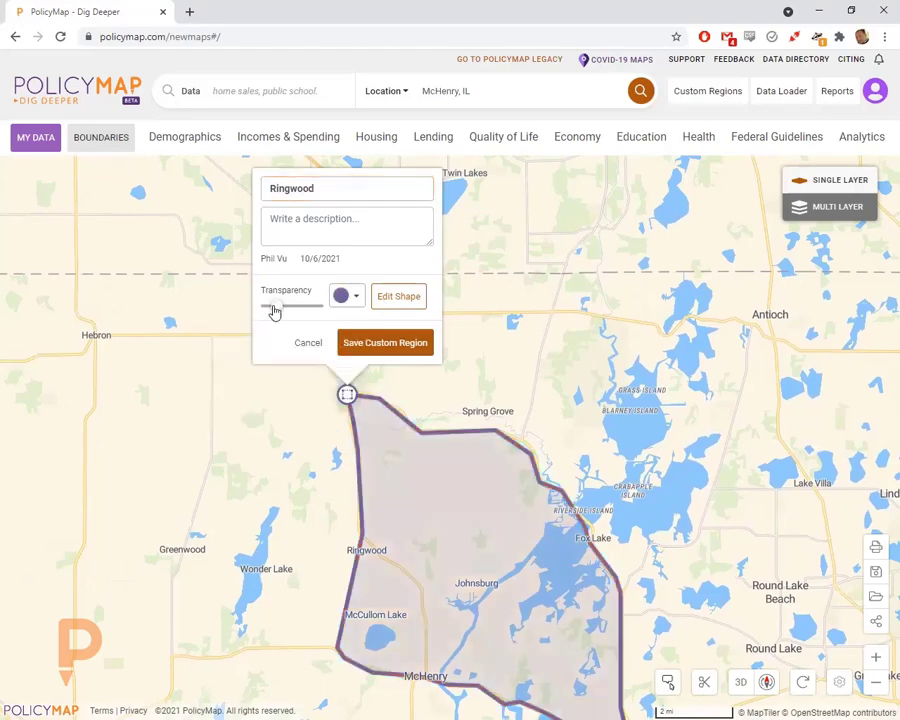
drag(274, 312, 294, 301)
click(398, 342)
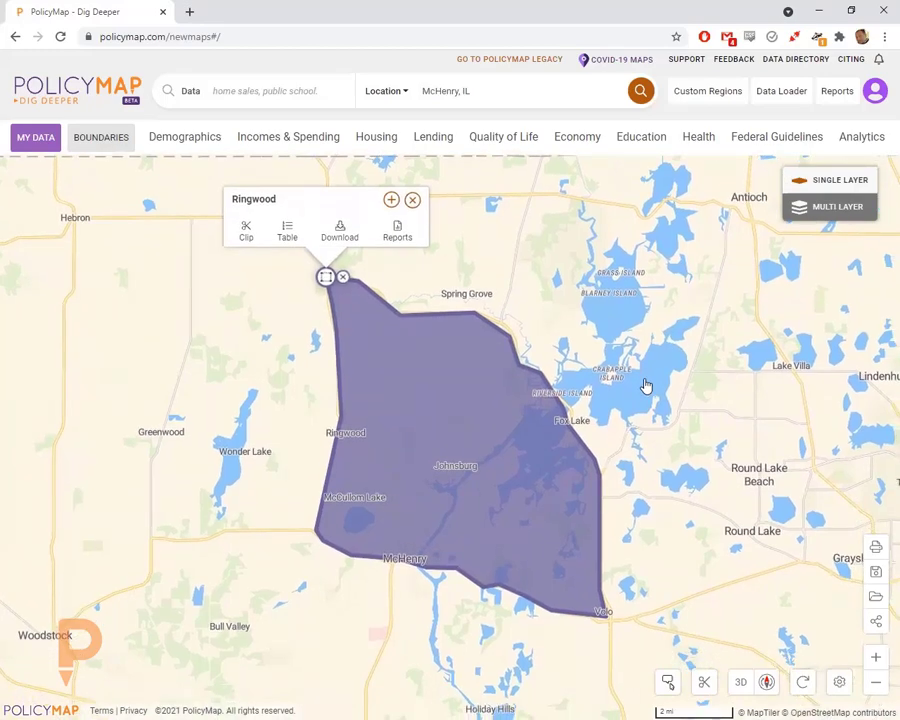
- Add Zip Code Tabulation Area boundaries without labels, then reopen the boundary list
click(98, 135)
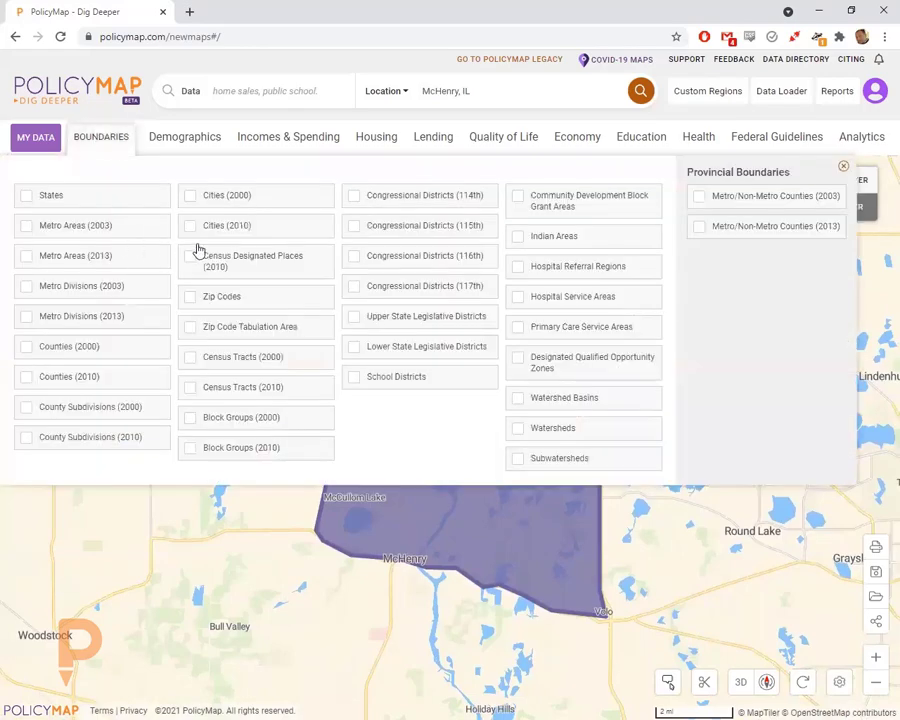
click(224, 328)
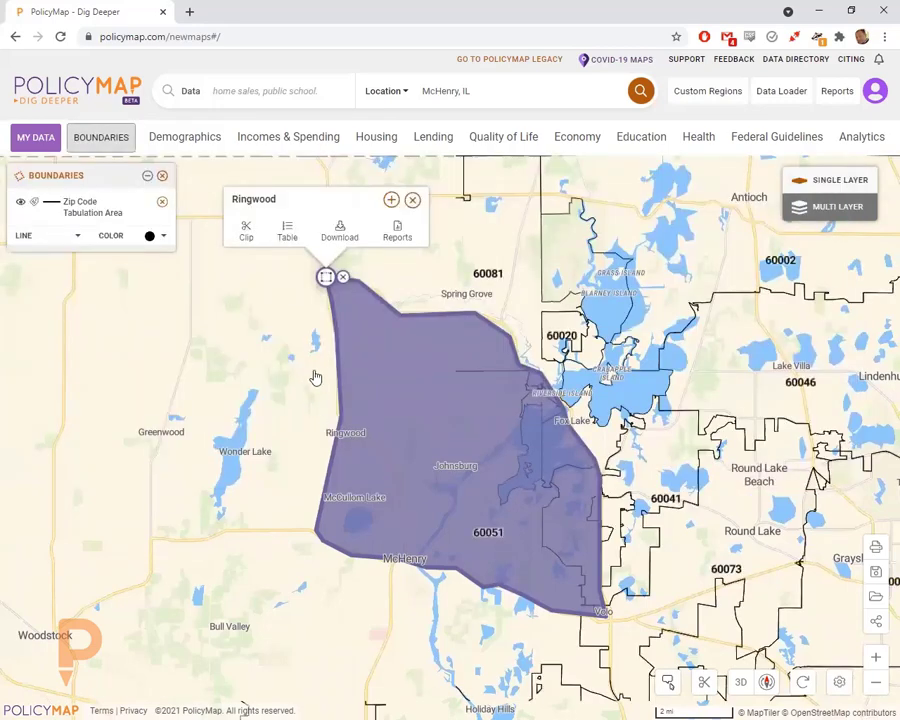
click(34, 202)
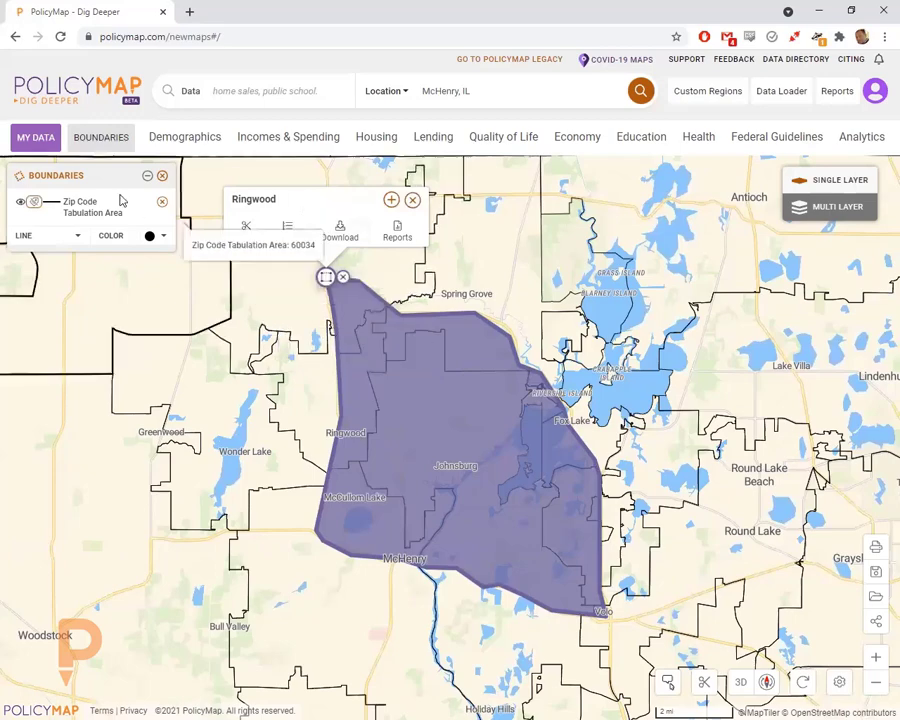
click(101, 138)
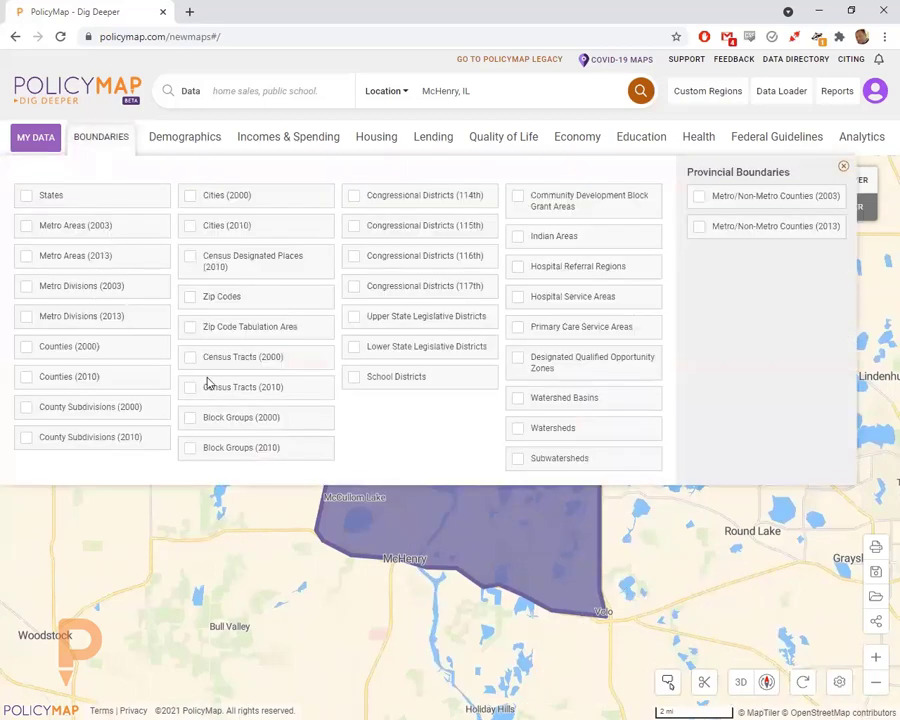
- Overlay the Census Tracts (2010) boundaries and recentre the map on the Ringwood region
click(248, 396)
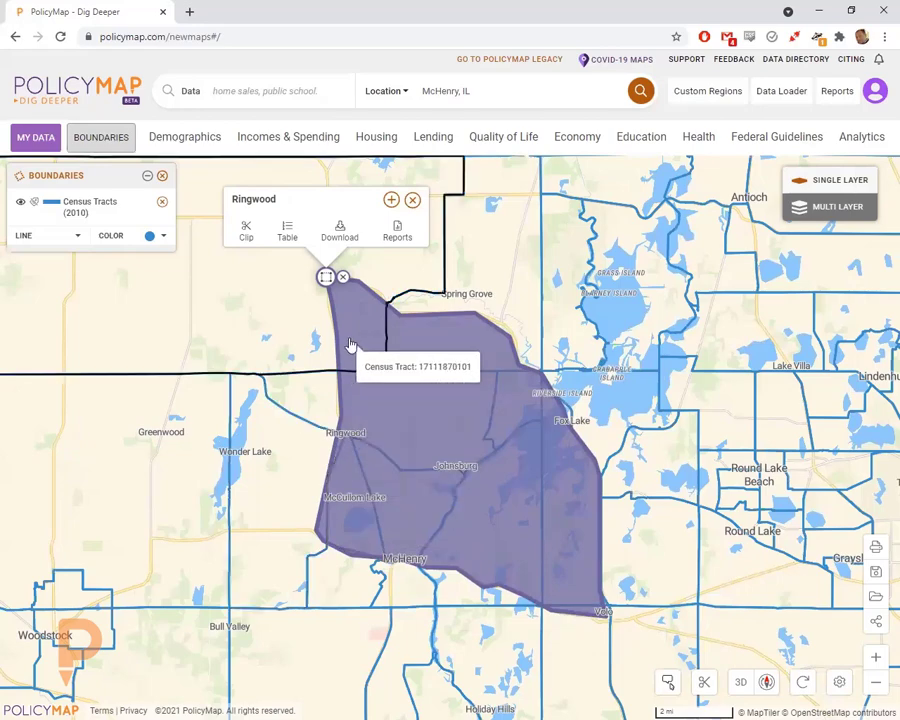
drag(255, 403, 242, 509)
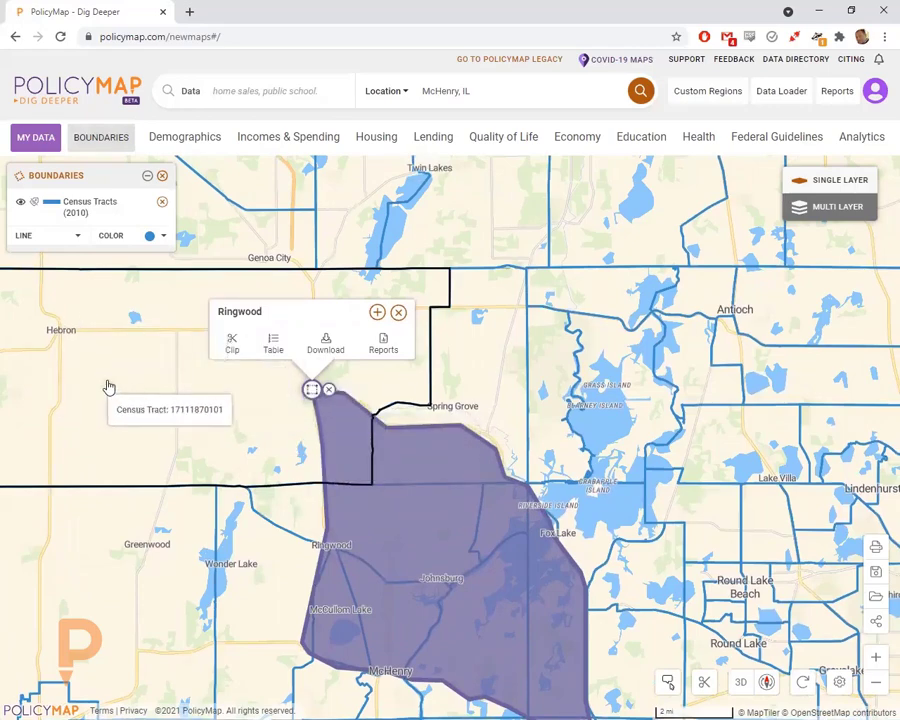
drag(217, 436, 190, 332)
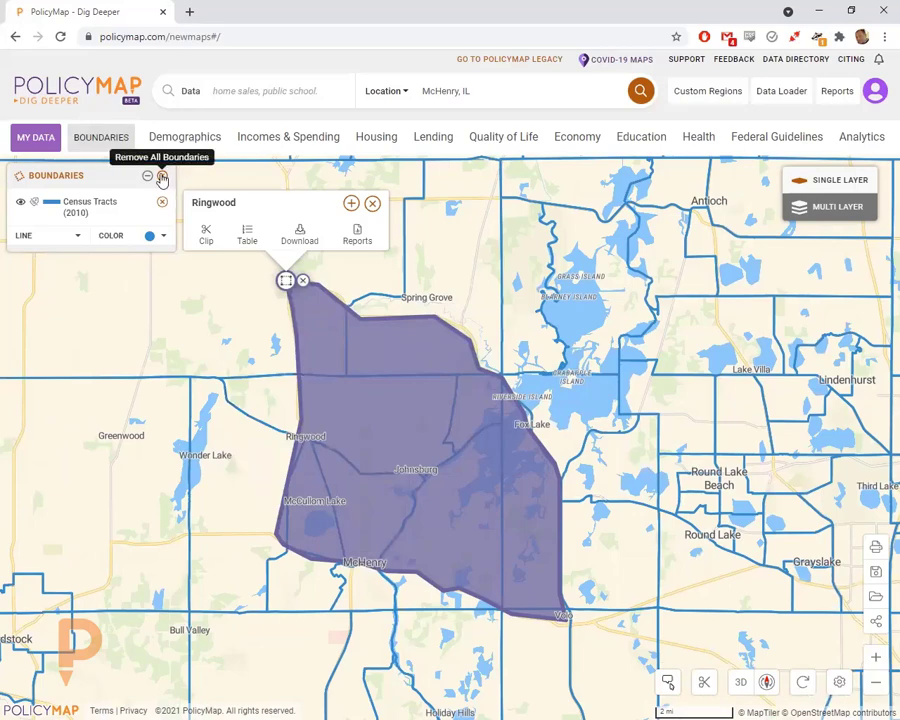
- Remove all boundary overlays, zoom out and pan east toward Round Lake
click(162, 177)
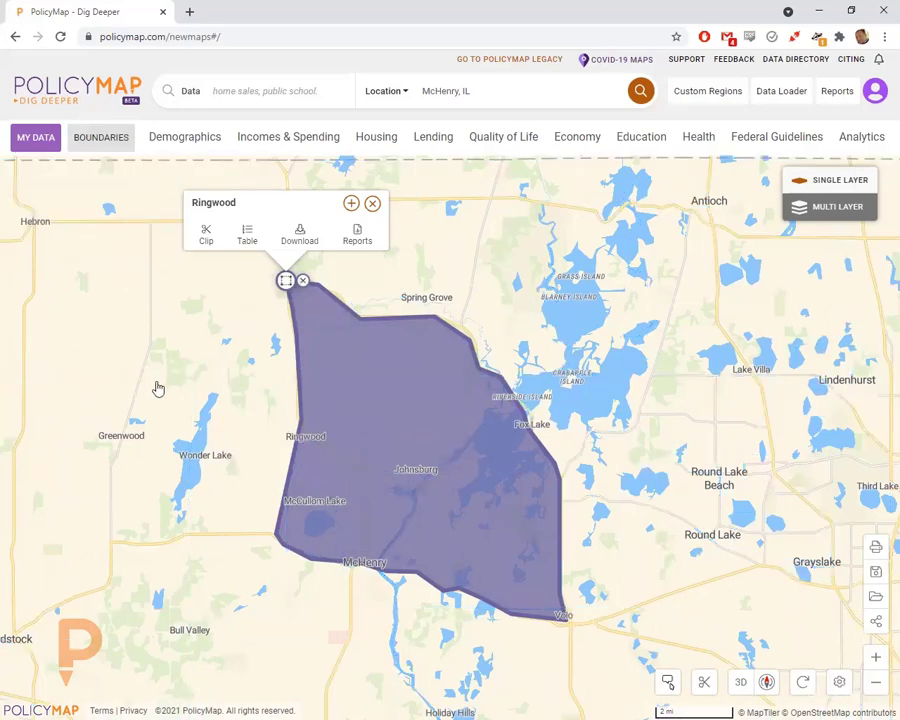
scroll(185, 438, down, 1)
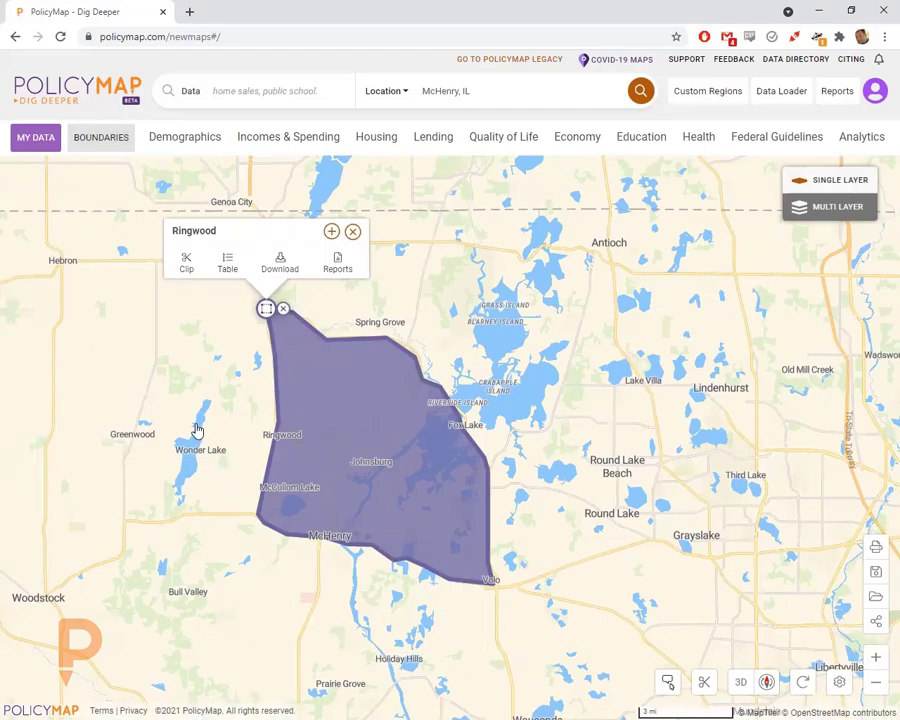
drag(572, 438, 446, 393)
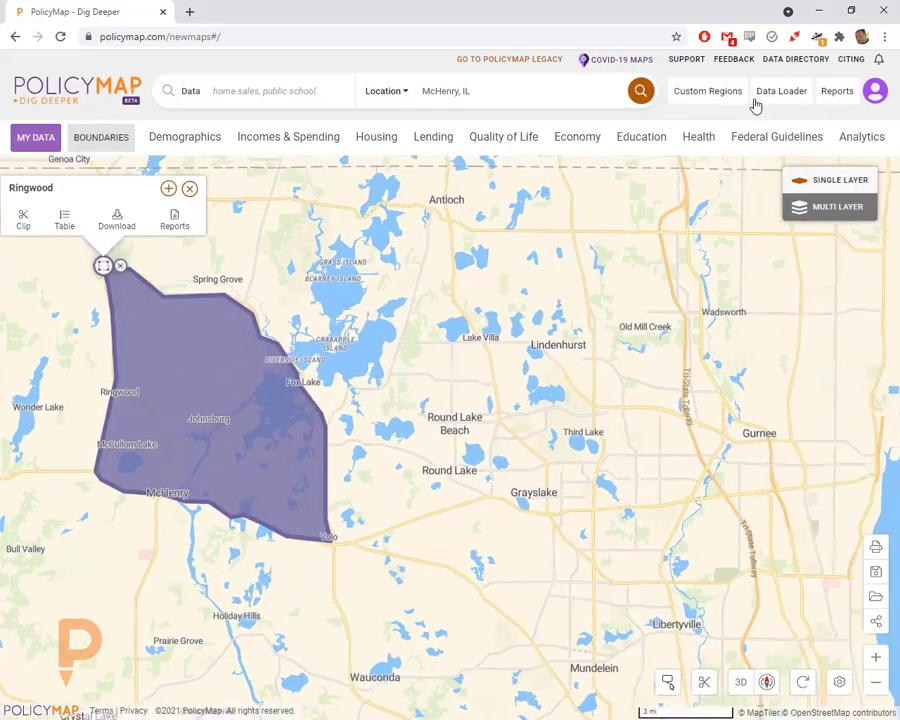
- Begin a new Custom Region as an Assembled region from boundaries
click(700, 88)
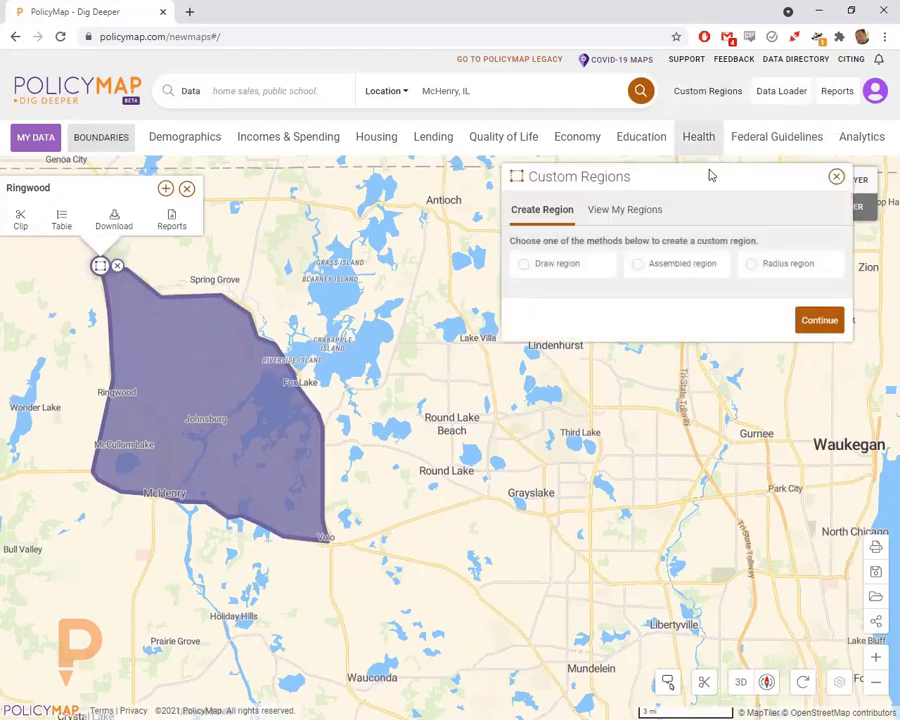
click(677, 265)
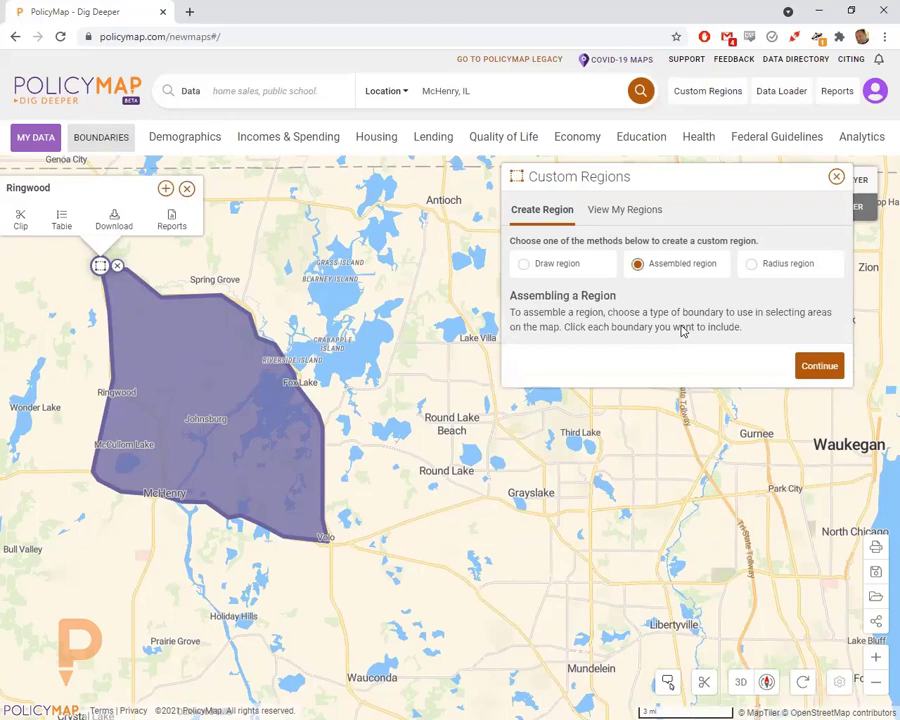
click(819, 367)
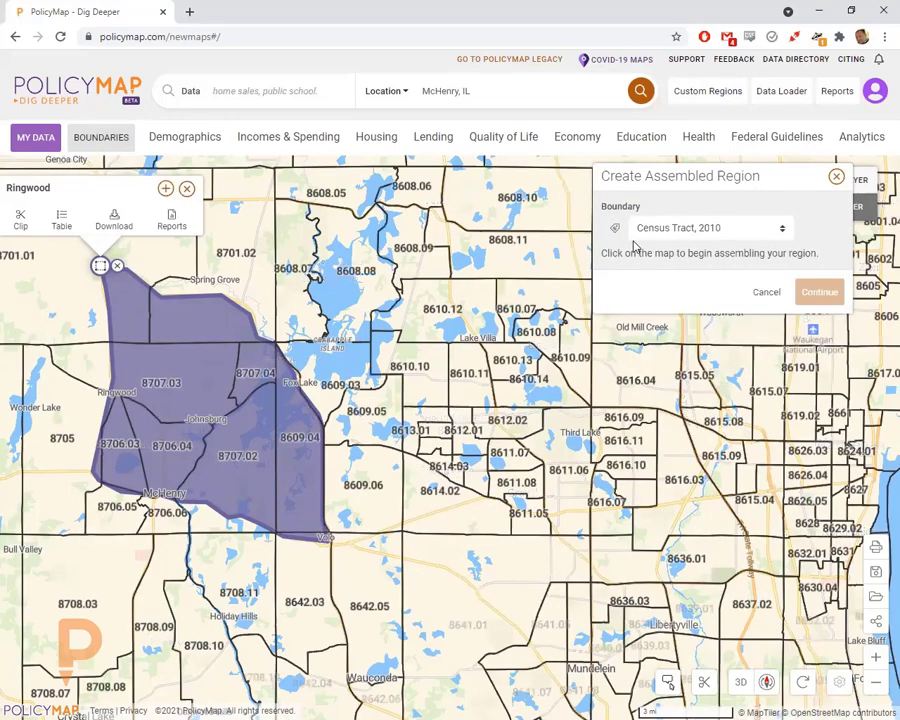
- Hide the tract number labels and keep Census Tract (2010) as the boundary type
click(613, 232)
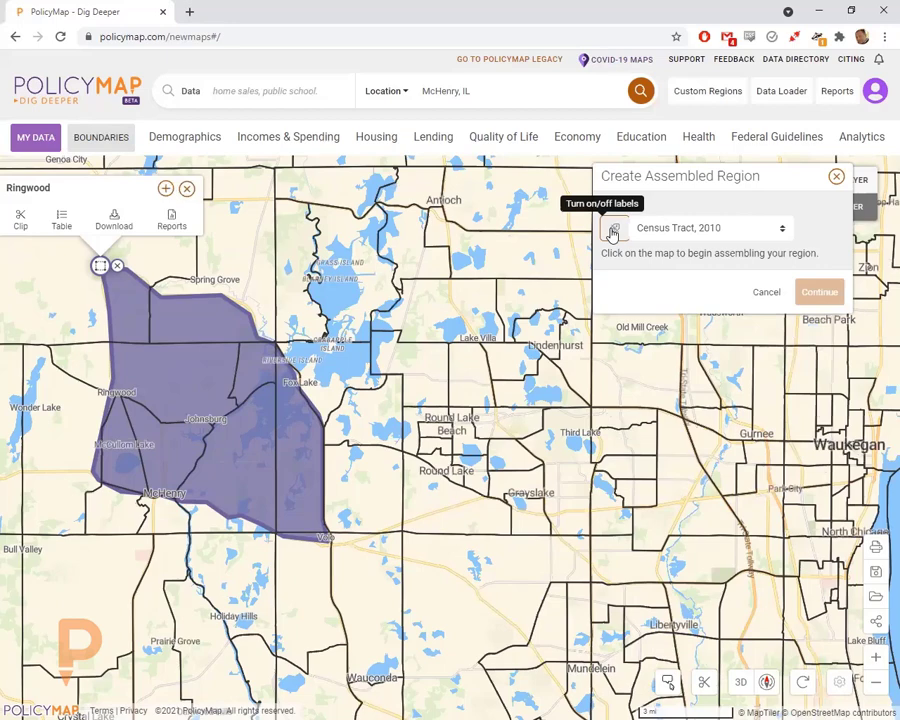
click(697, 230)
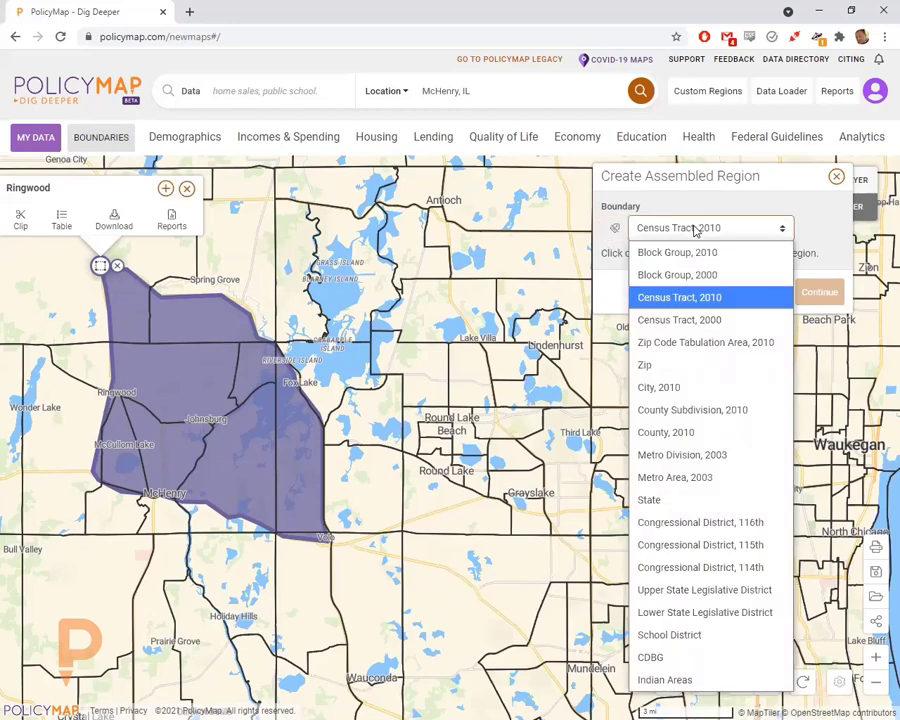
click(536, 298)
- Select the census tracts around Lake Villa, Lindenhurst and northern Round Lake Beach
click(458, 300)
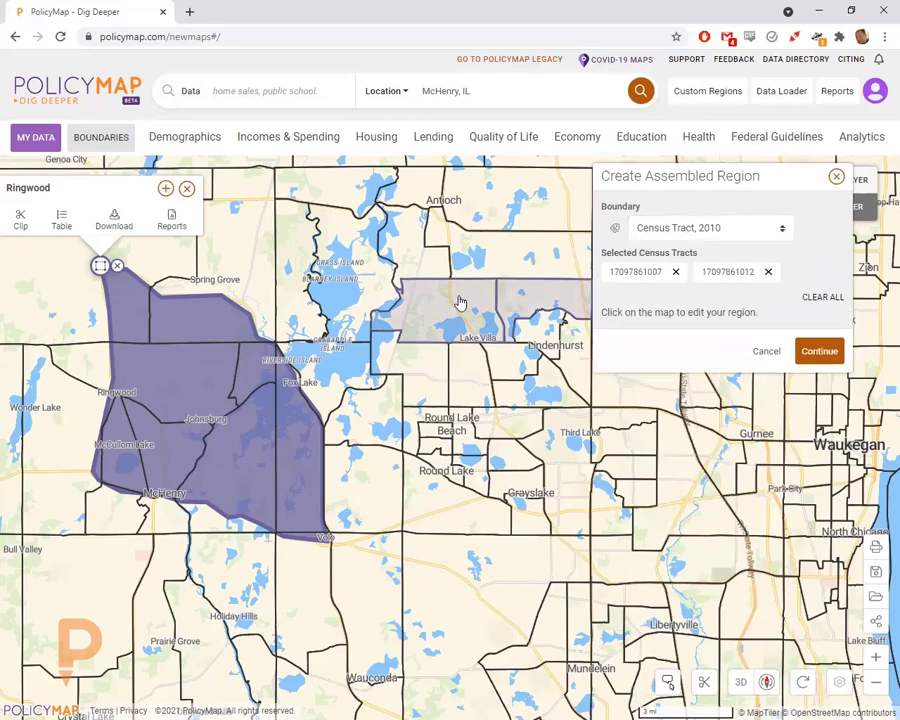
click(458, 372)
click(480, 380)
click(505, 388)
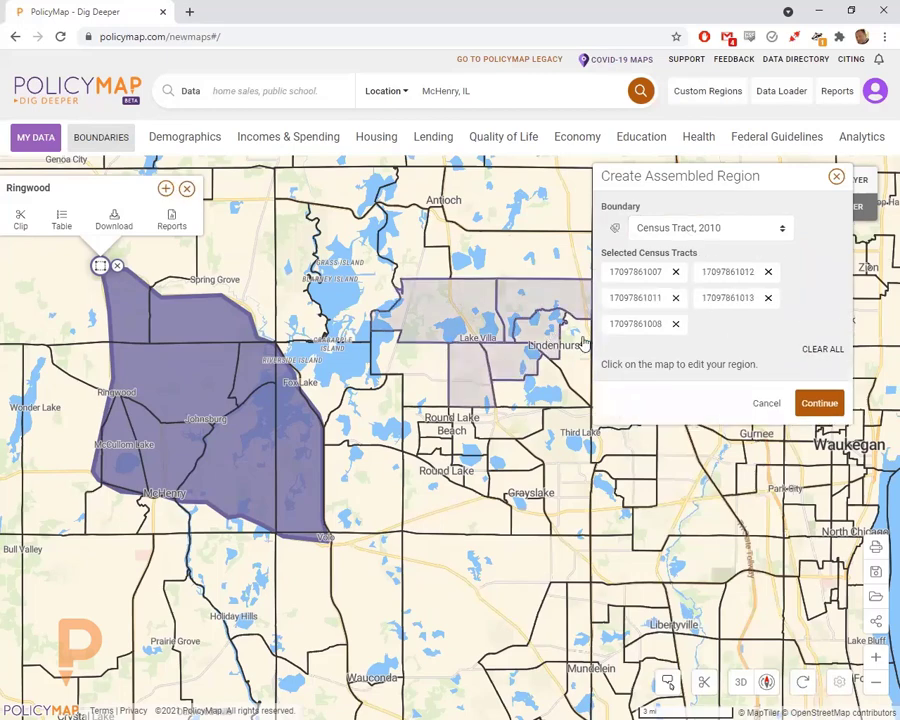
click(527, 395)
click(438, 382)
click(432, 400)
click(428, 425)
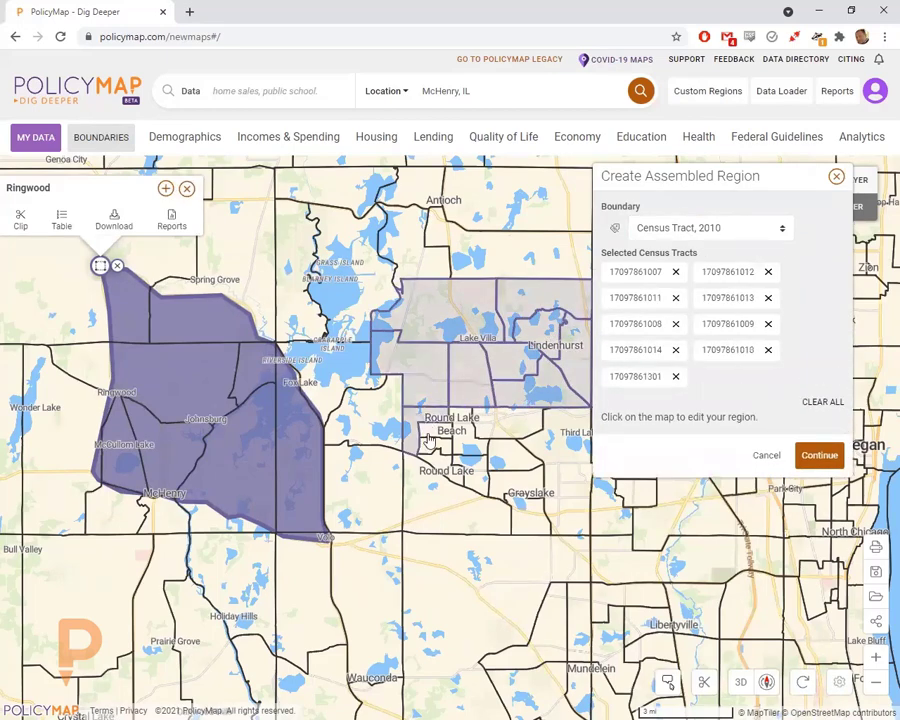
click(427, 450)
- Add the tracts around Round Lake Beach, Round Lake and Grayslake to the selection
click(452, 455)
click(468, 460)
click(470, 472)
click(478, 482)
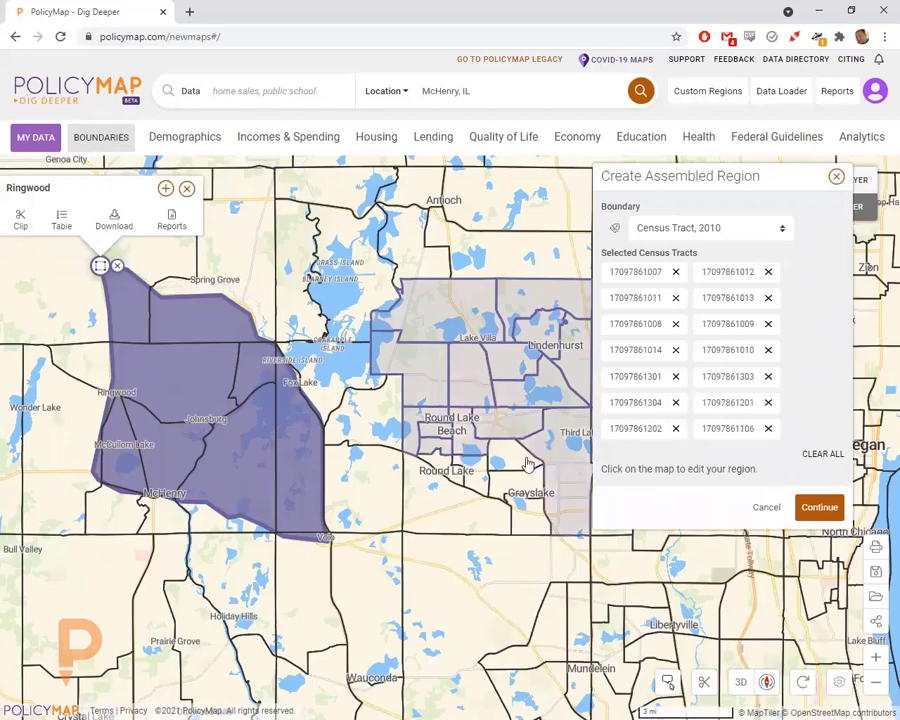
click(520, 503)
click(476, 512)
click(440, 505)
click(432, 525)
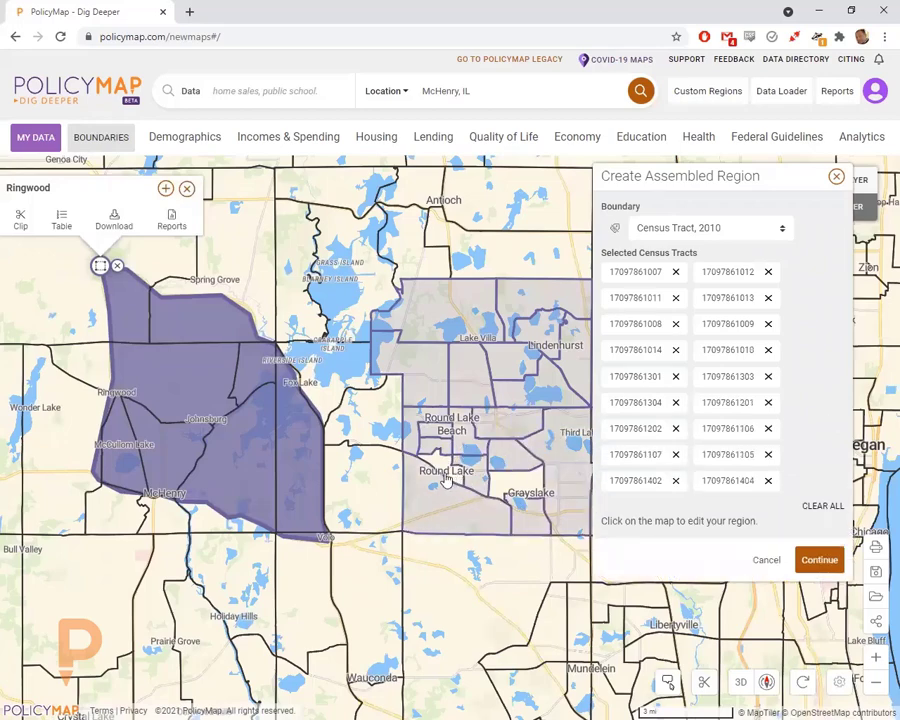
click(523, 492)
click(523, 492)
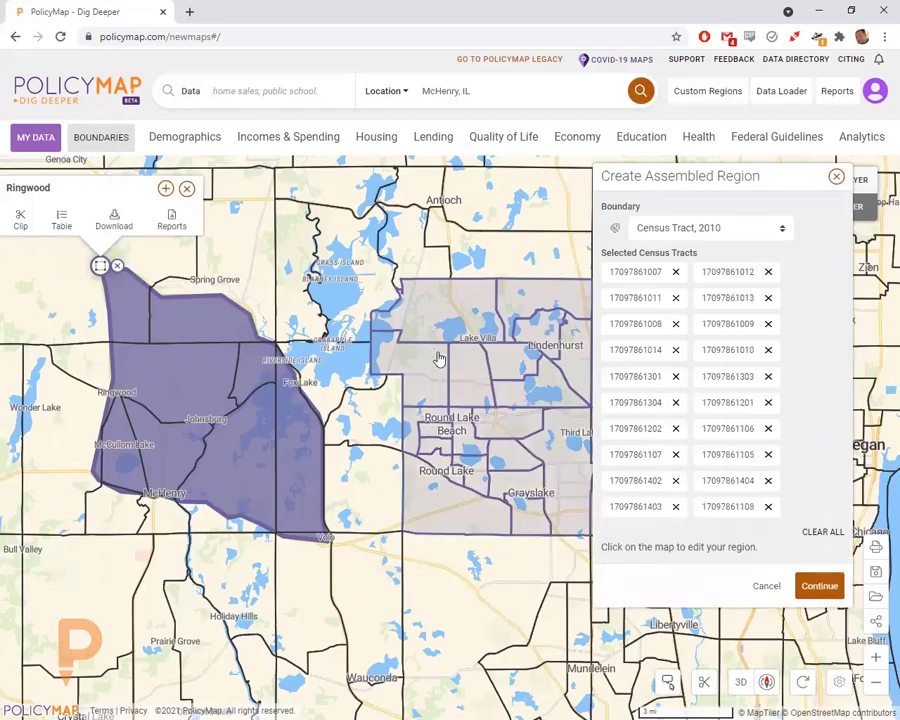
- Deselect the four extra northern tracts and merge the selection into one region
click(520, 293)
click(452, 305)
click(540, 328)
click(572, 345)
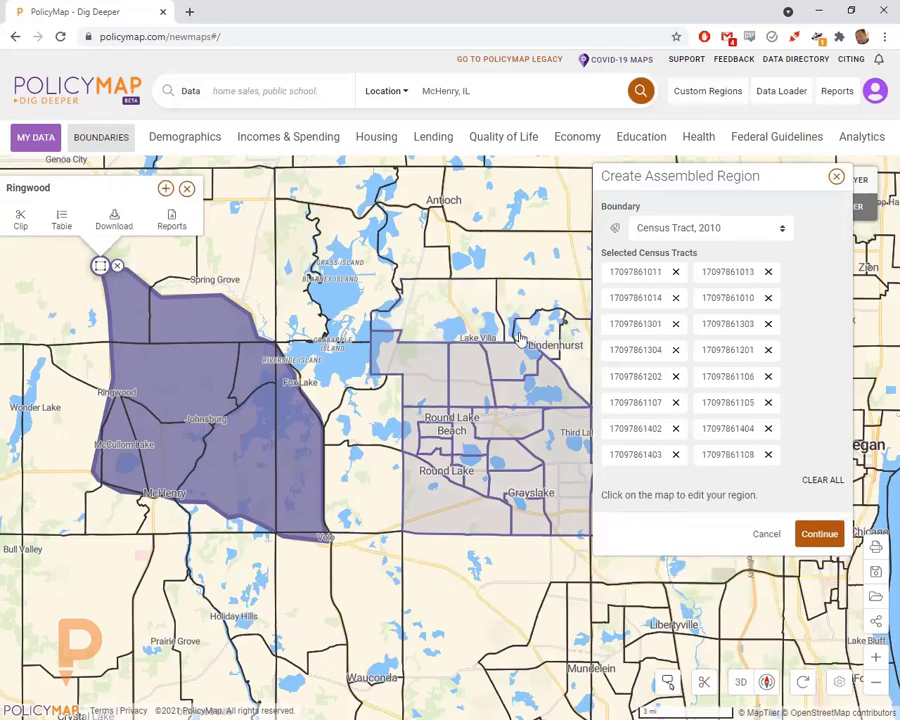
click(817, 532)
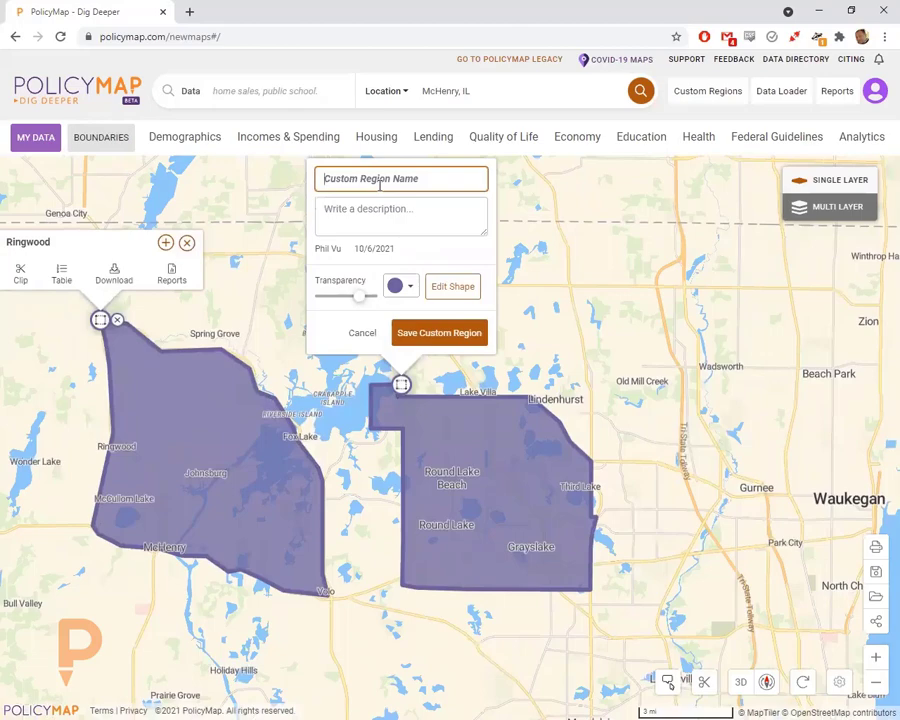
- Name the region 'Round Lake Beach', colour it teal, and save it
text(Round Lake Beach)
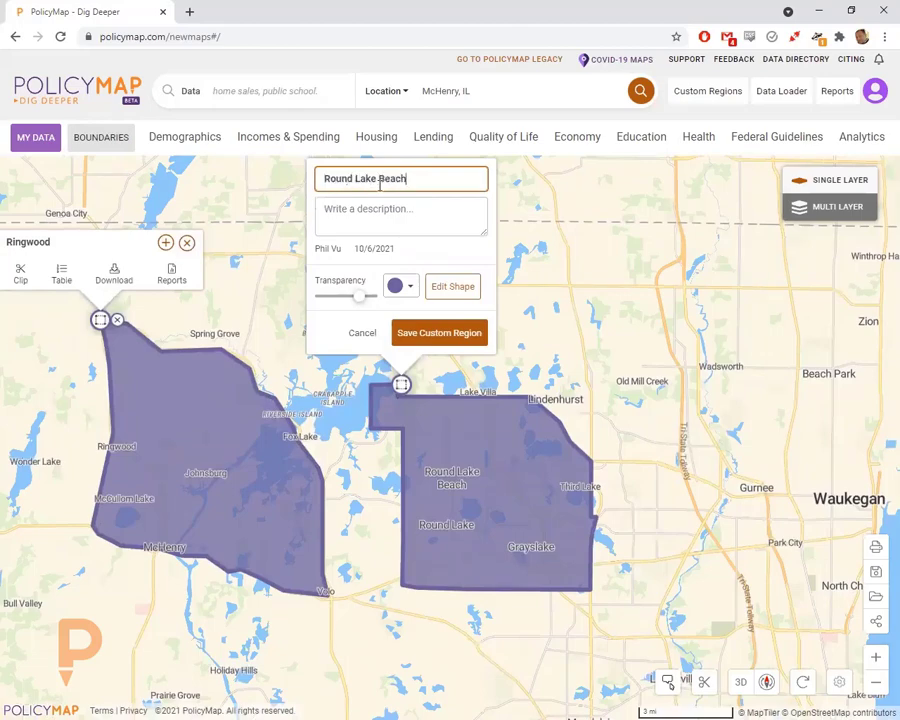
click(400, 286)
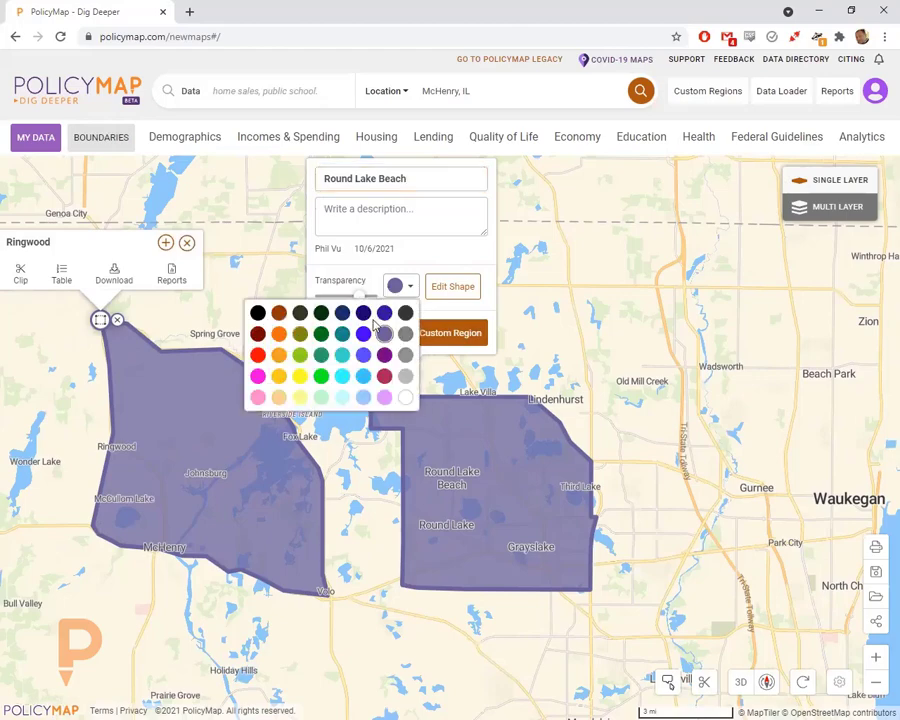
click(341, 353)
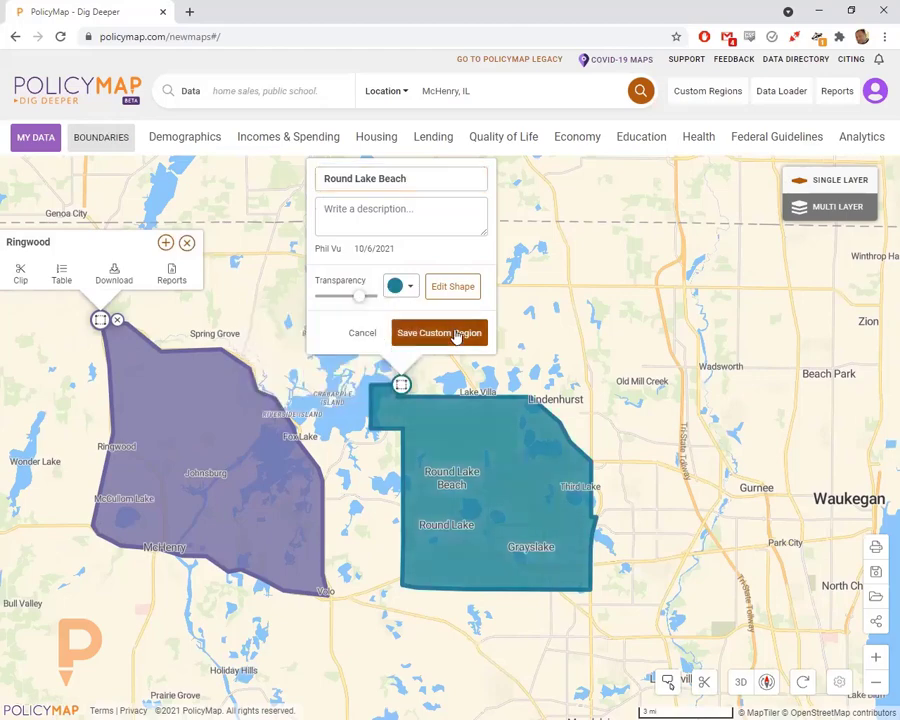
click(456, 334)
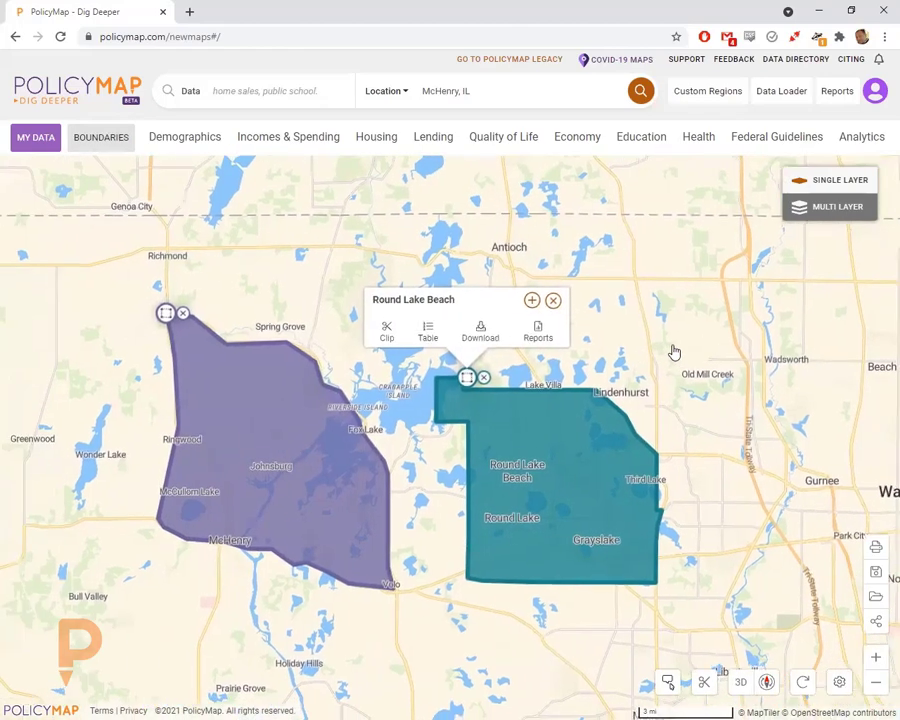
- Recentre the map on both regions and expand Round Lake Beach's details
drag(606, 359, 674, 351)
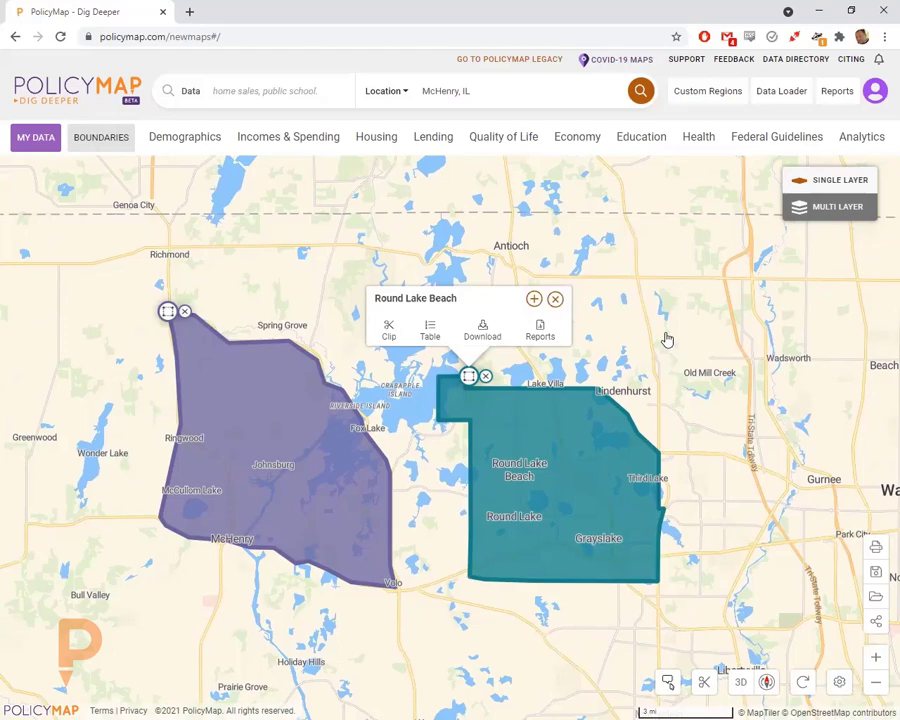
drag(658, 342, 683, 334)
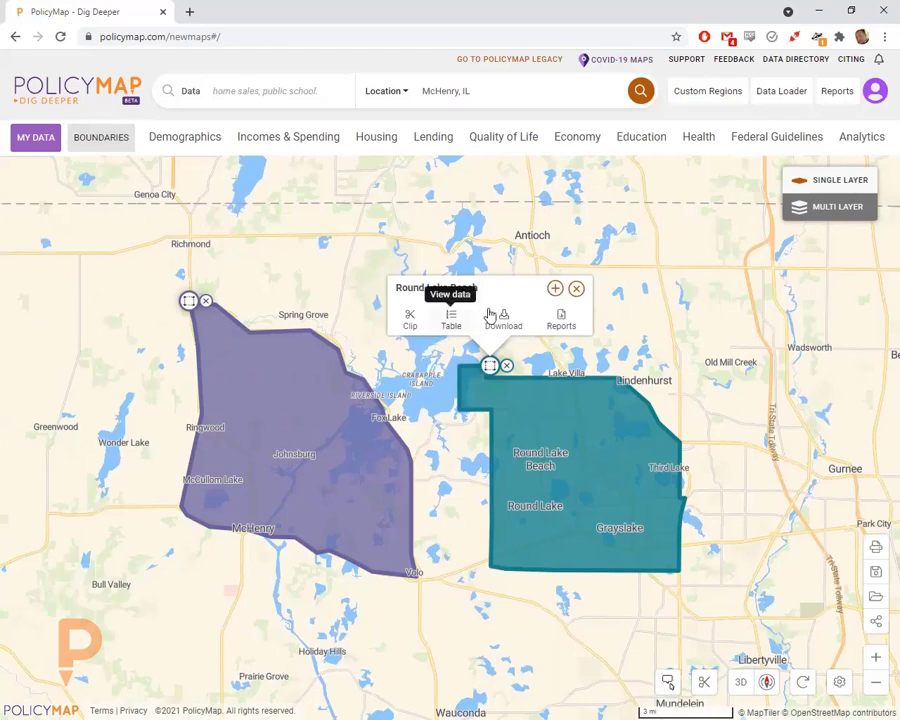
click(554, 288)
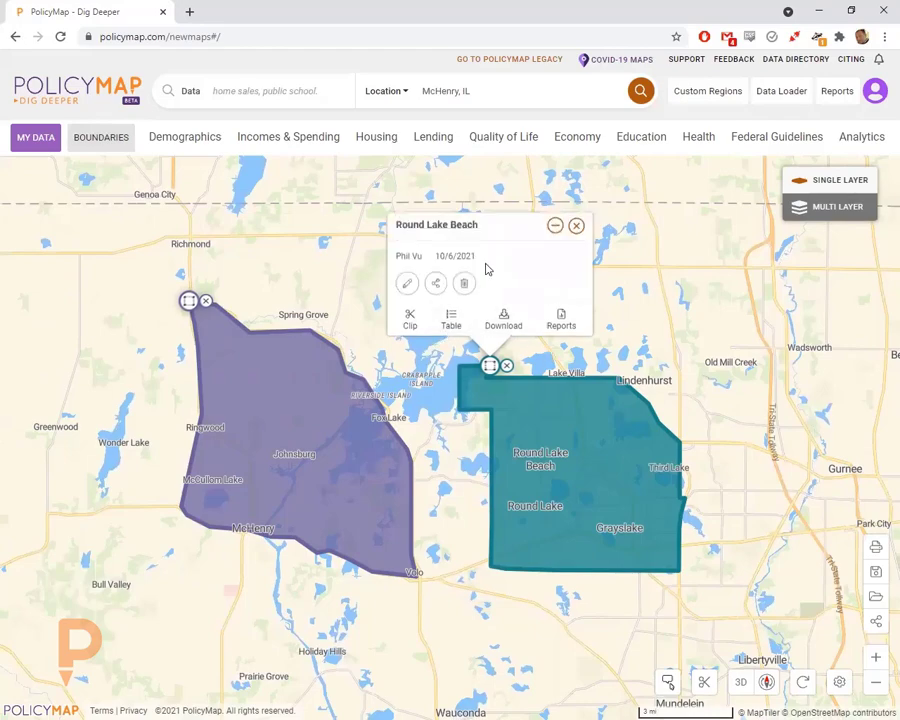
- Edit Round Lake Beach's shape to add tracts 8610.12, 8610.07, 8610.08 and 8610.09, then save
click(407, 284)
click(538, 285)
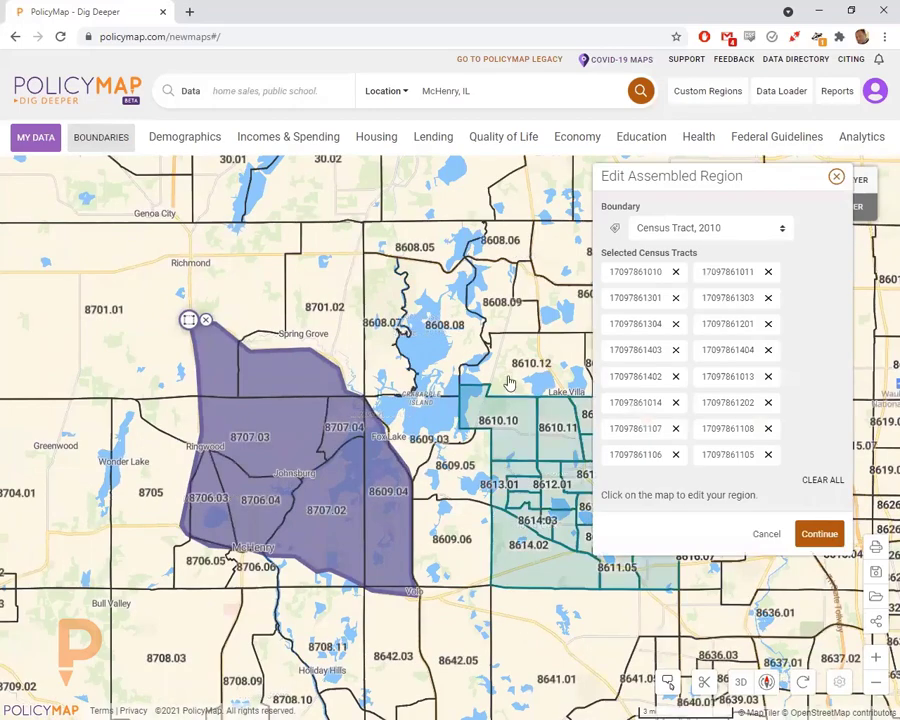
click(511, 382)
drag(360, 303, 240, 270)
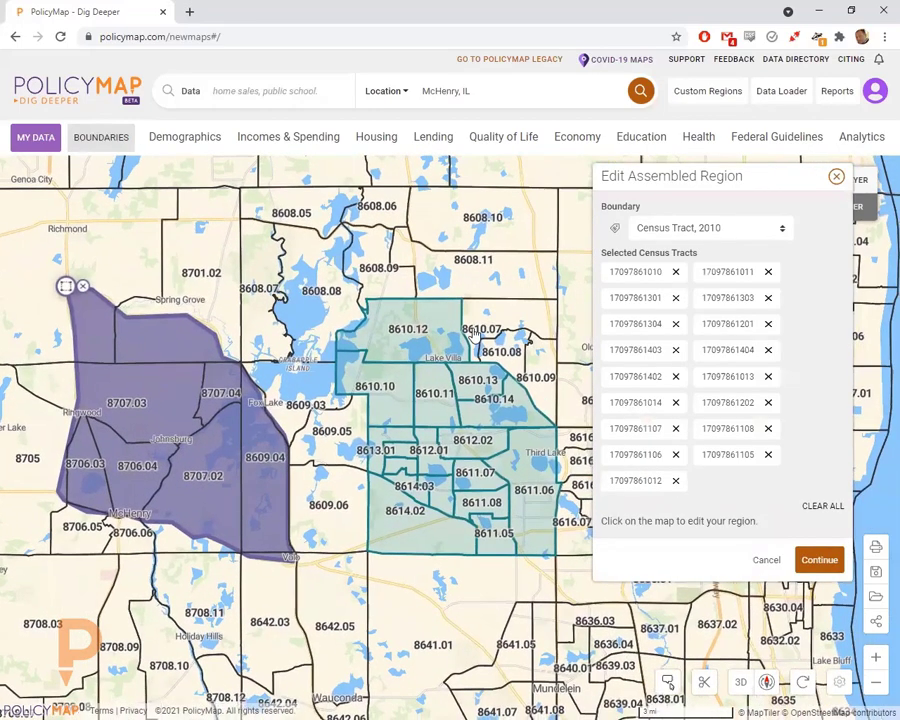
click(480, 330)
click(495, 355)
click(535, 380)
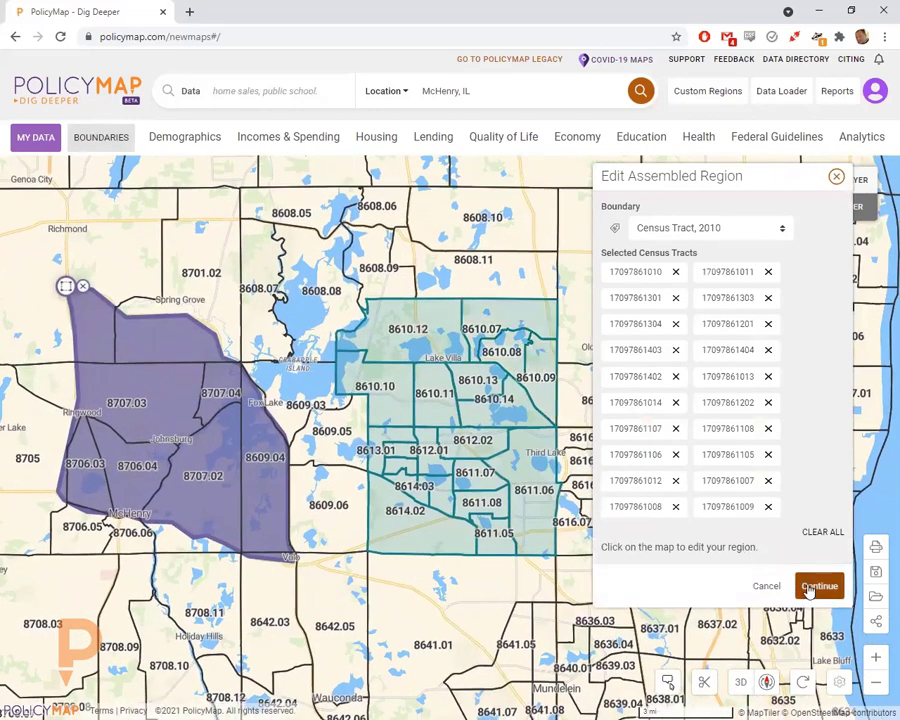
click(818, 586)
click(414, 327)
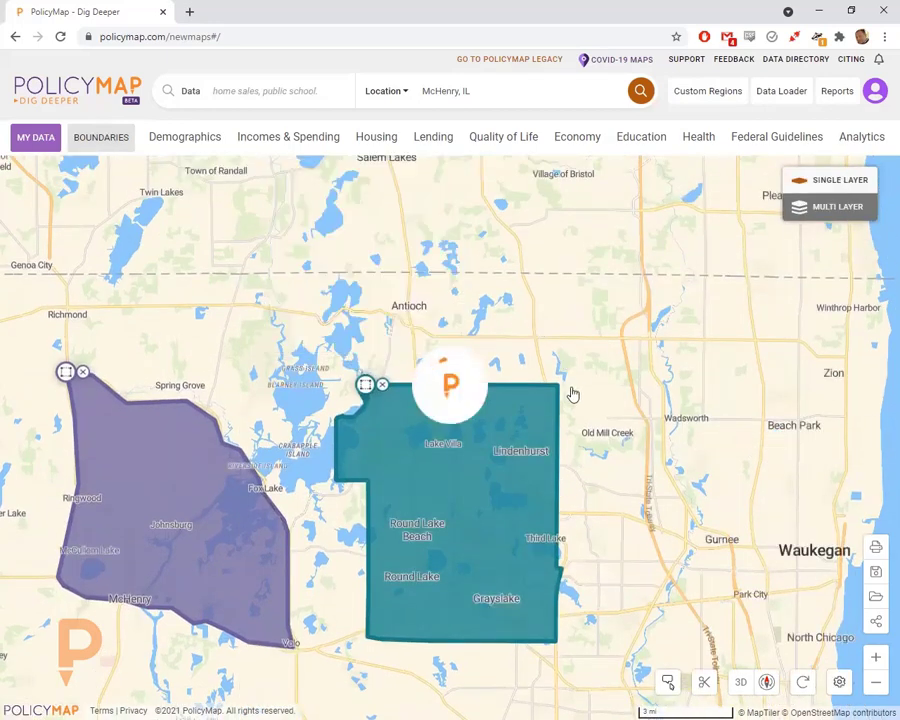
- Show the Ringwood options popup, Round Lake Beach's Reports list, and its expanded 10/6/2021 details
click(367, 388)
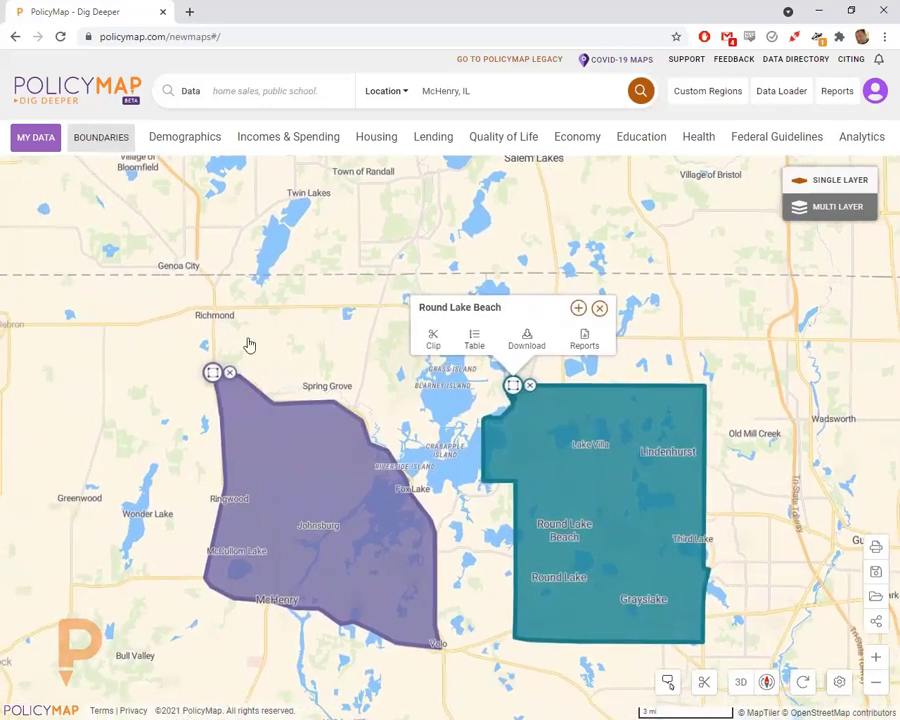
click(212, 372)
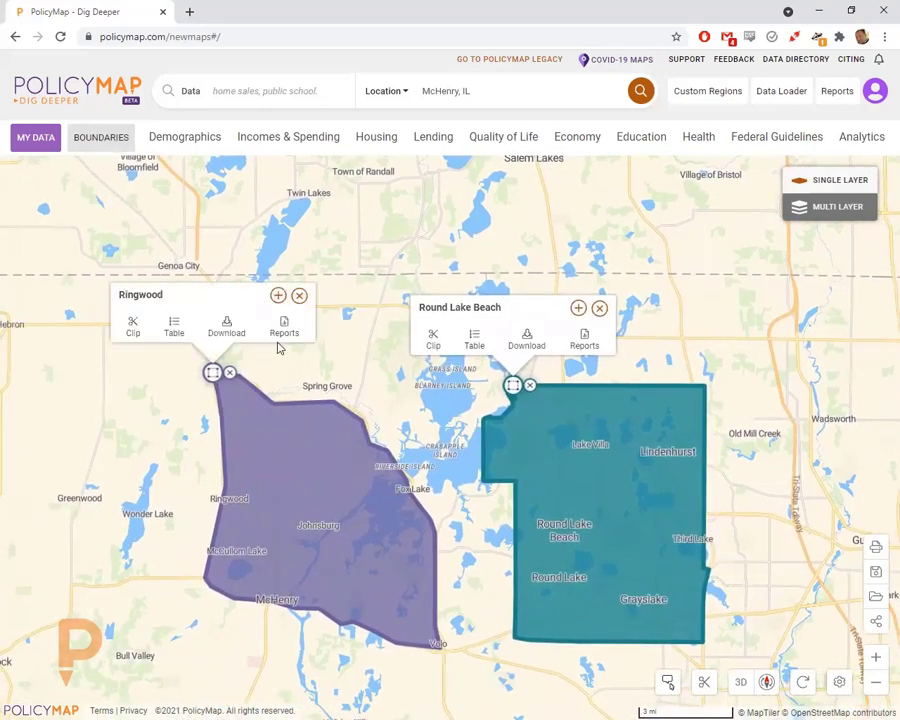
click(584, 343)
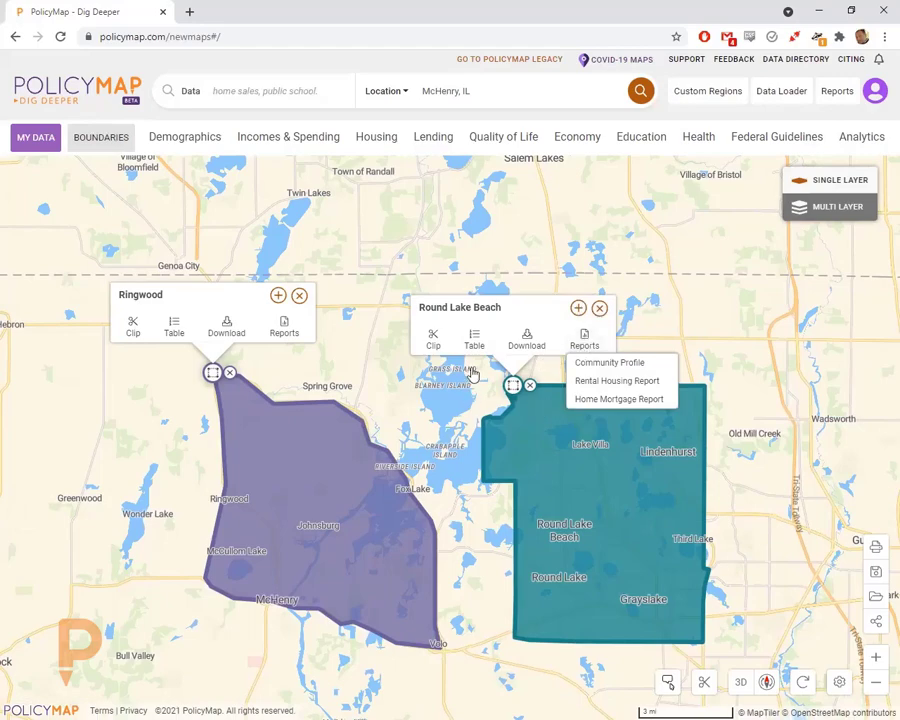
click(578, 308)
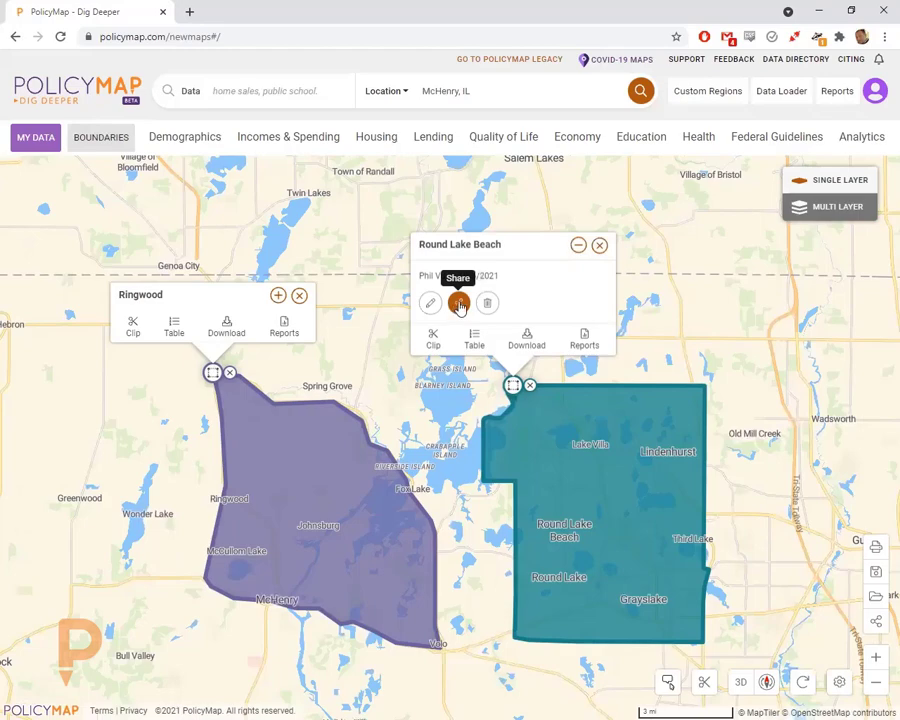
click(697, 95)
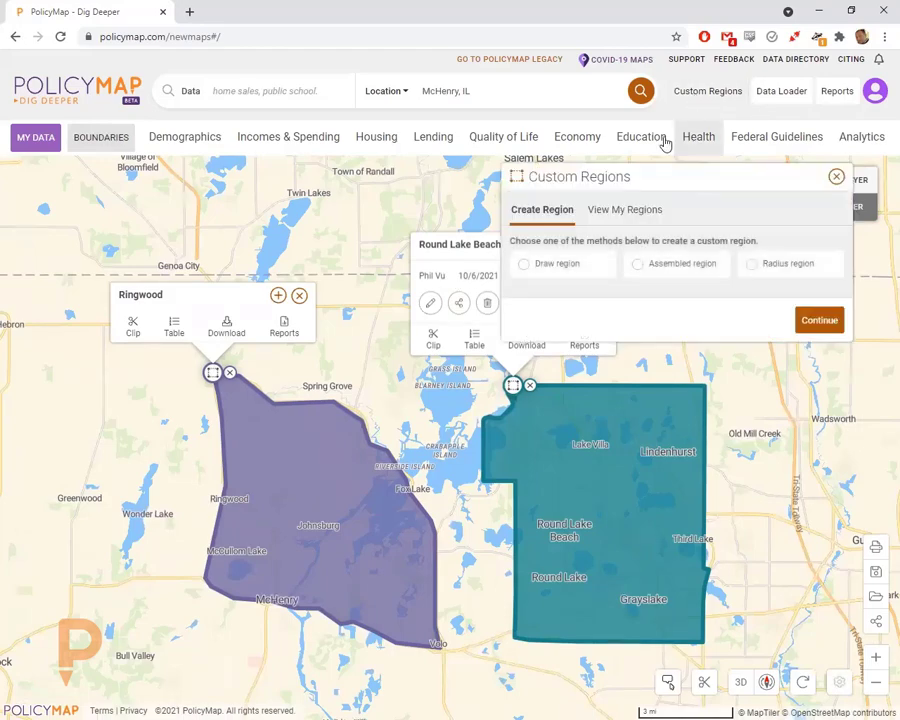
click(604, 214)
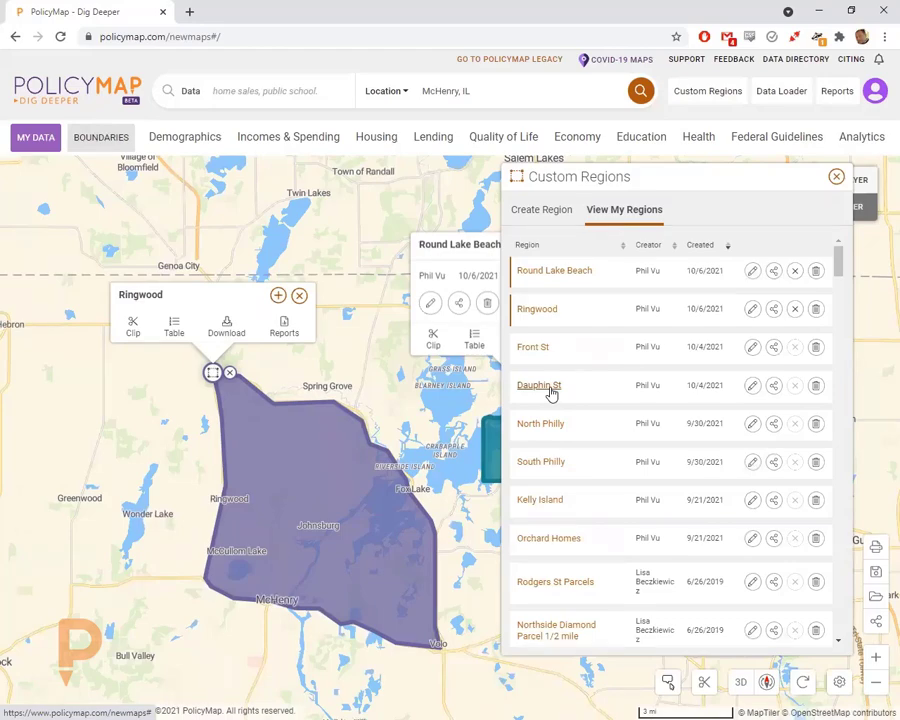
scroll(598, 432, down, 3)
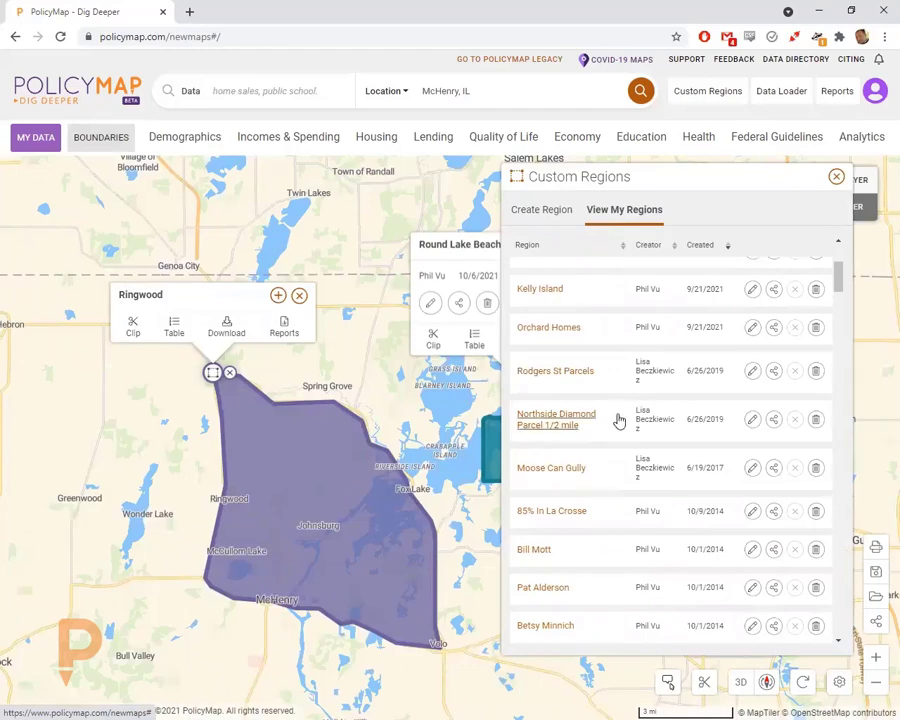
scroll(615, 454, down, 1)
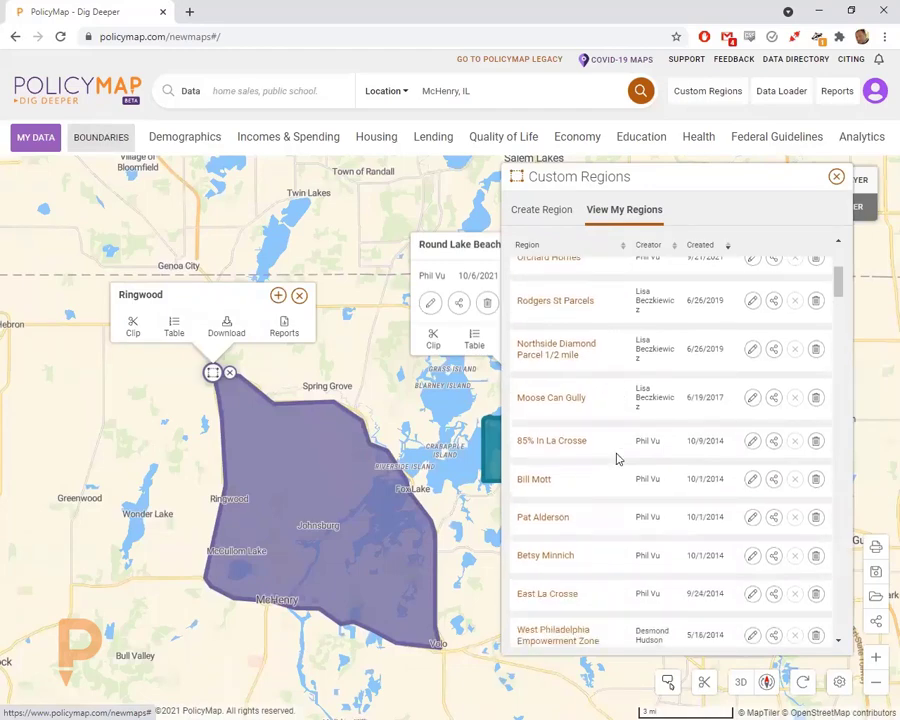
scroll(617, 459, down, 3)
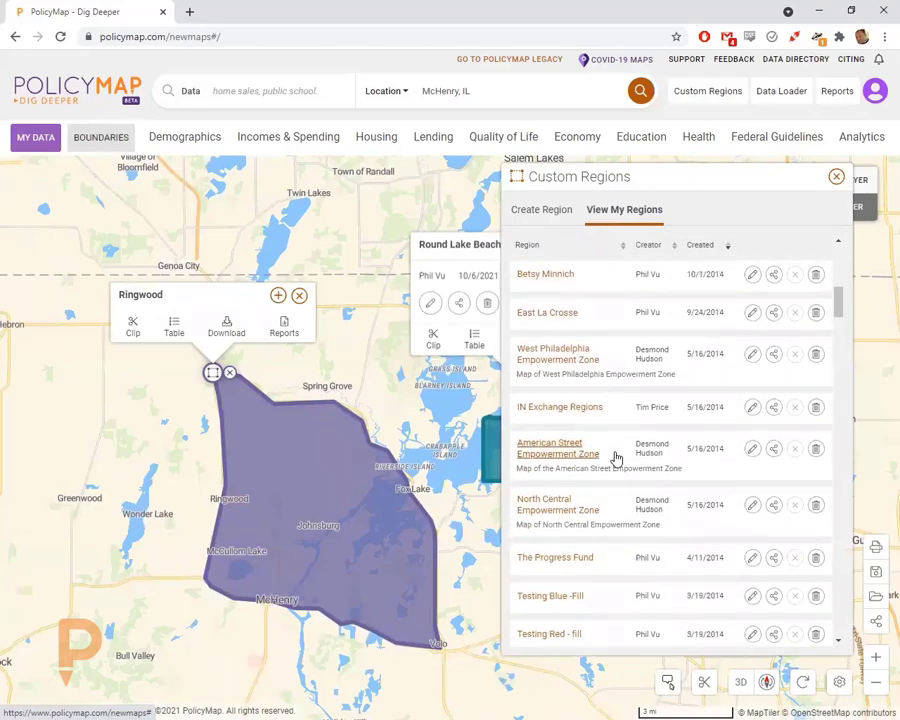
click(836, 177)
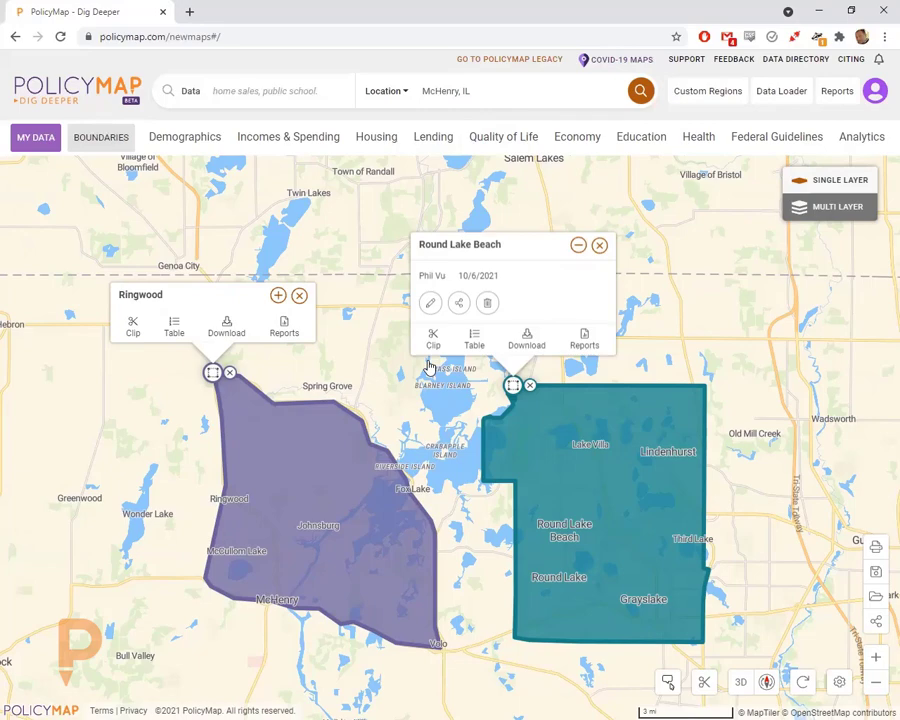
- Delete the Round Lake Beach and Ringwood regions, then pan to show Woodstock and Crystal Lake
click(529, 385)
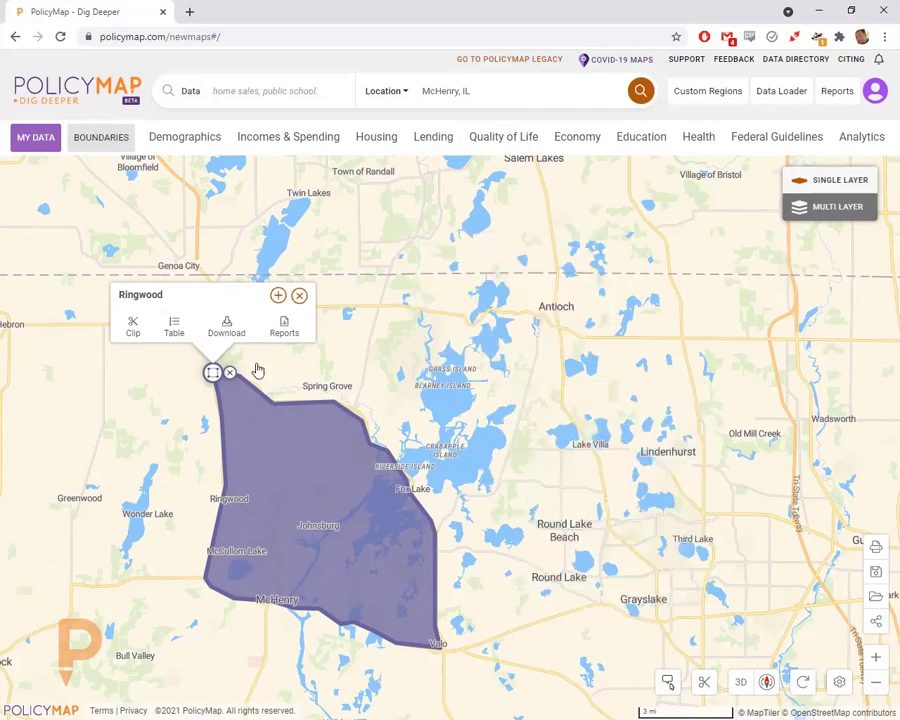
click(229, 372)
drag(457, 427, 470, 396)
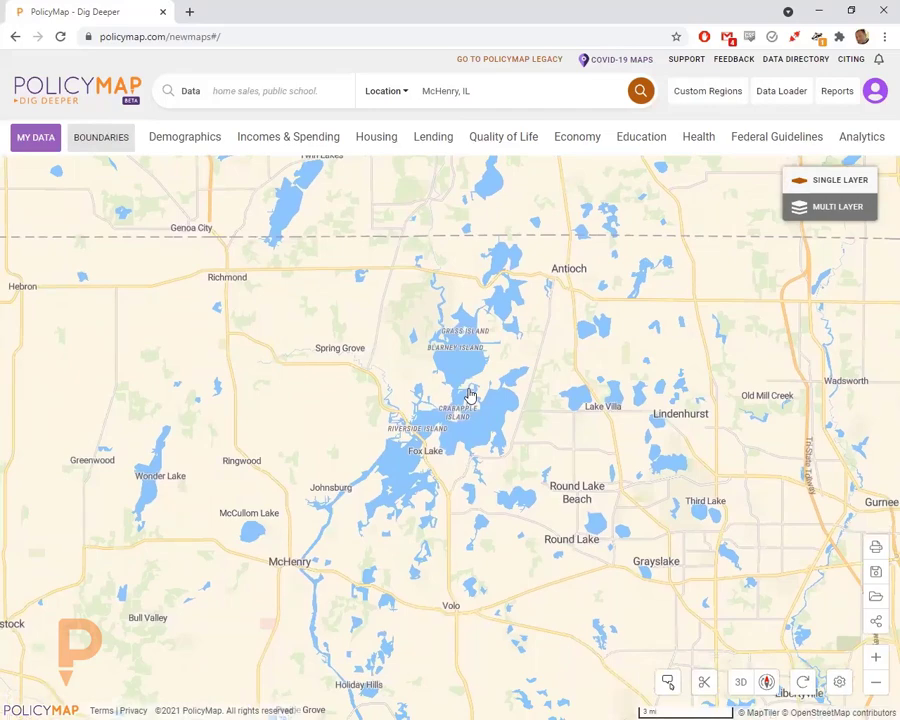
drag(470, 395, 488, 373)
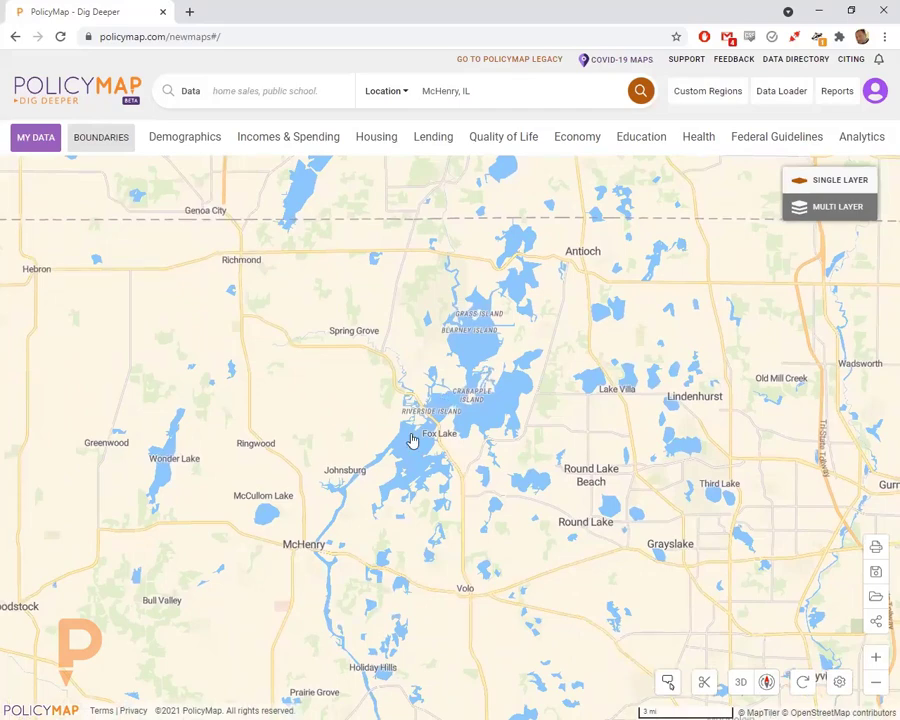
drag(412, 438, 498, 360)
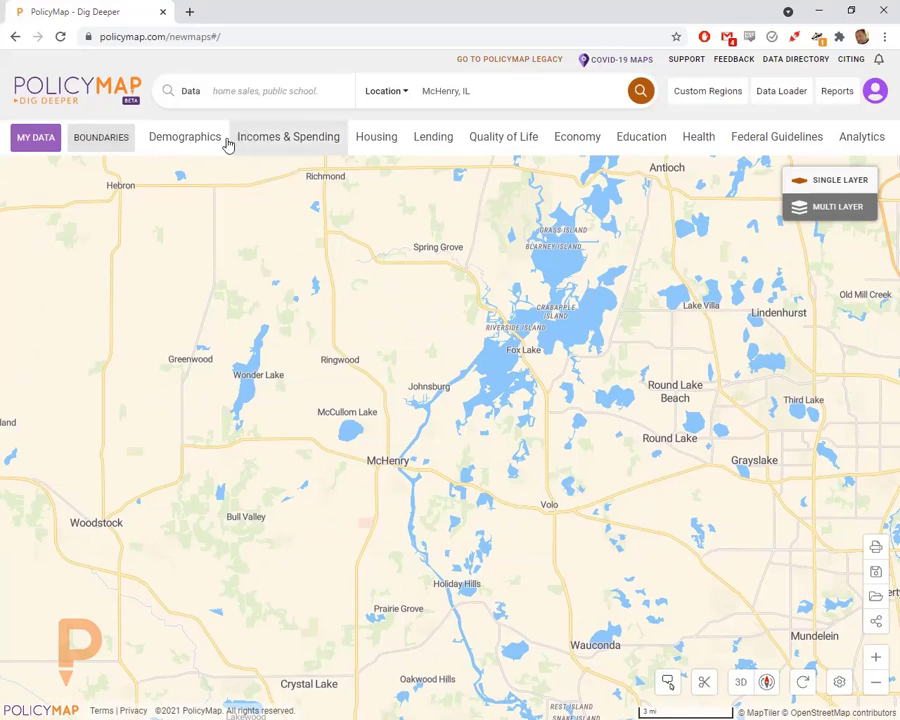
- Browse the Demographics through Education menus, then list Quality of Life's Computer and Internet Access datasets
click(186, 136)
click(270, 140)
click(376, 136)
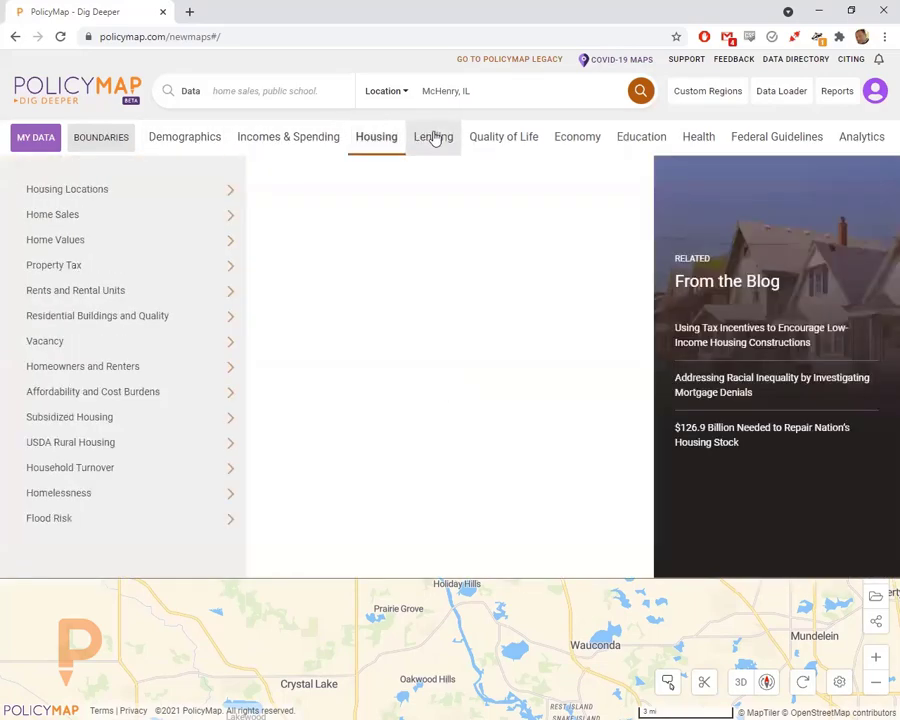
click(436, 138)
click(503, 138)
click(590, 137)
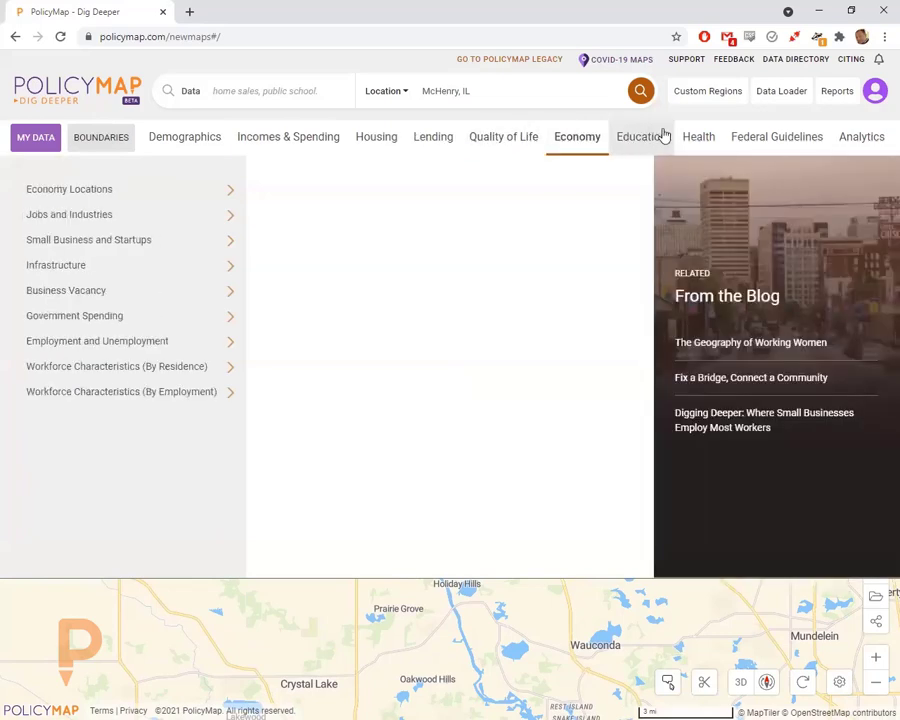
click(666, 144)
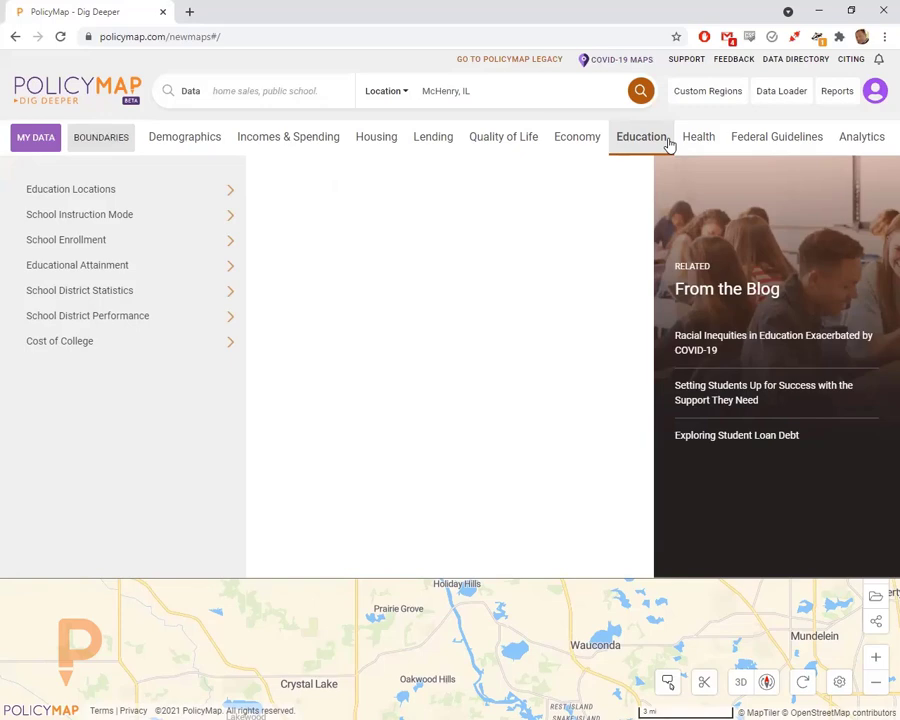
click(489, 136)
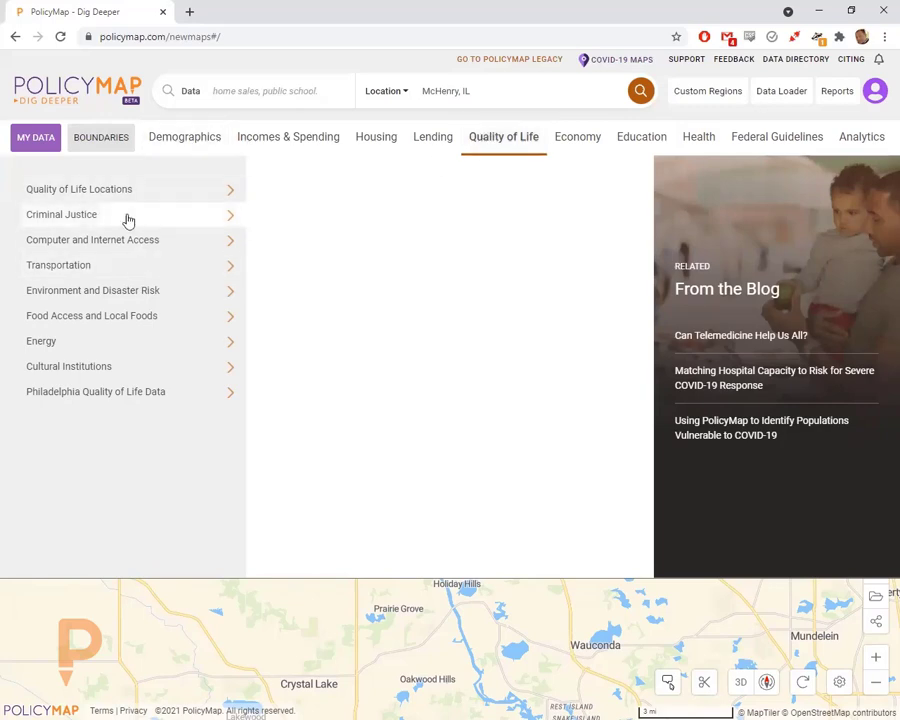
click(100, 240)
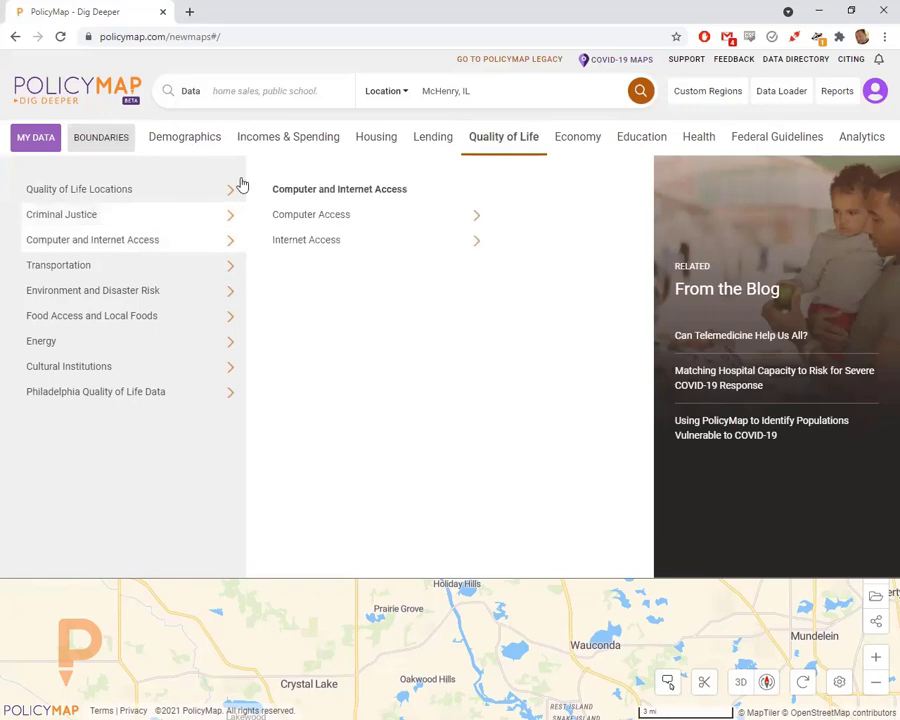
- Open the Data Directory in a new tab and scroll through its Demographics indicator tables
click(789, 62)
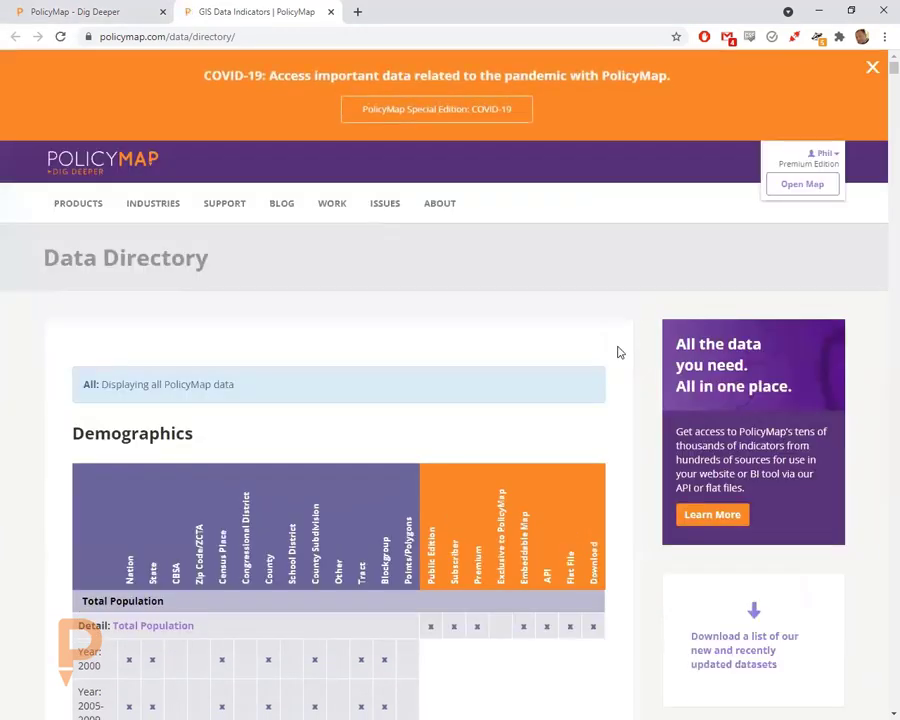
scroll(635, 390, down, 4)
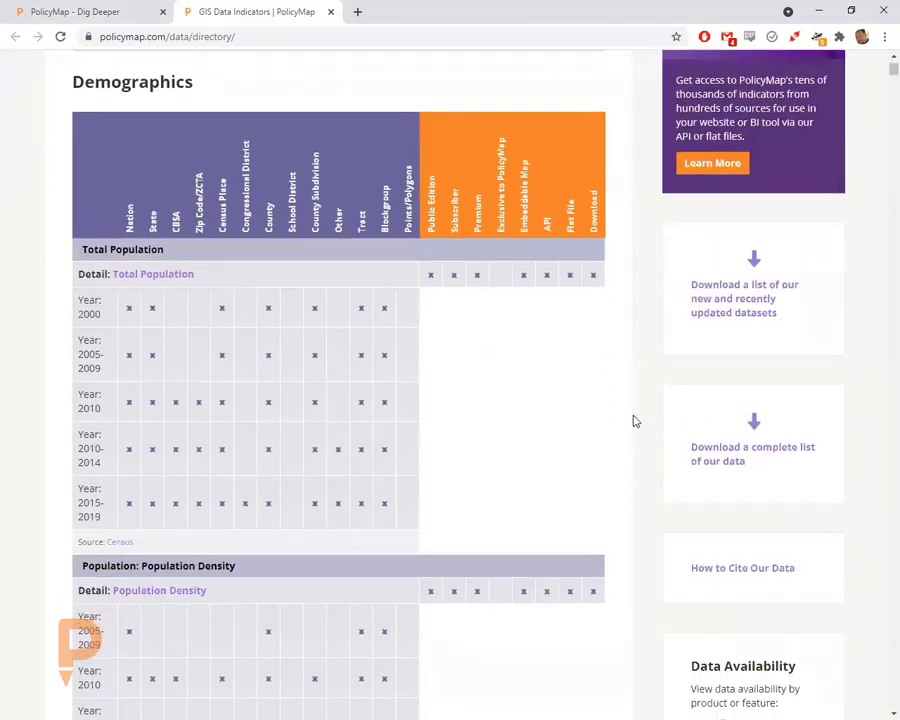
scroll(634, 416, down, 2)
scroll(637, 420, down, 3)
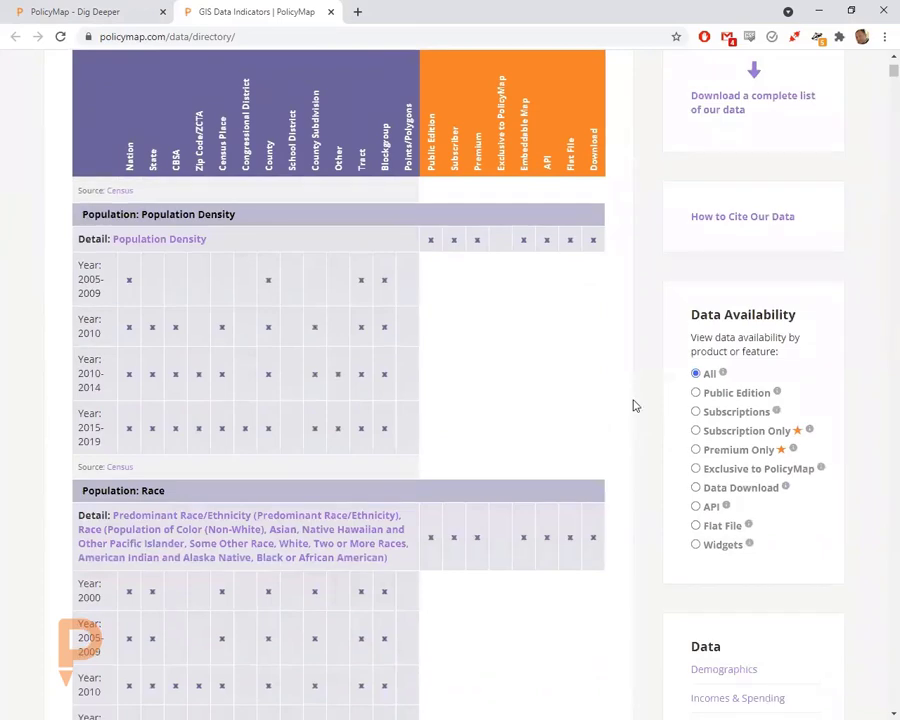
scroll(632, 400, down, 5)
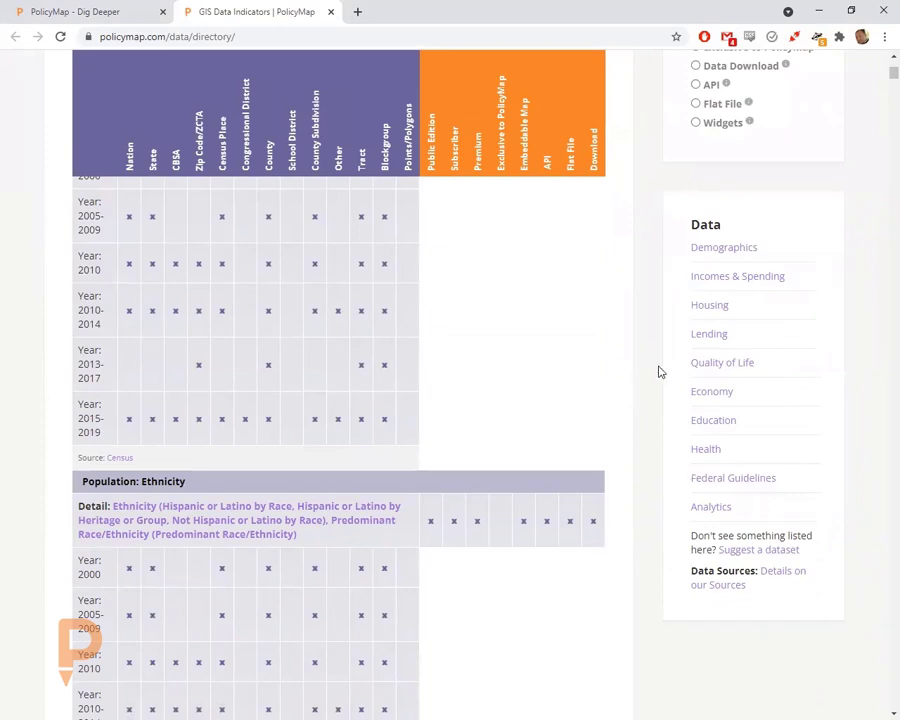
- Jump to the Quality of Life datasets and scroll down to the Transportation indicators
click(714, 365)
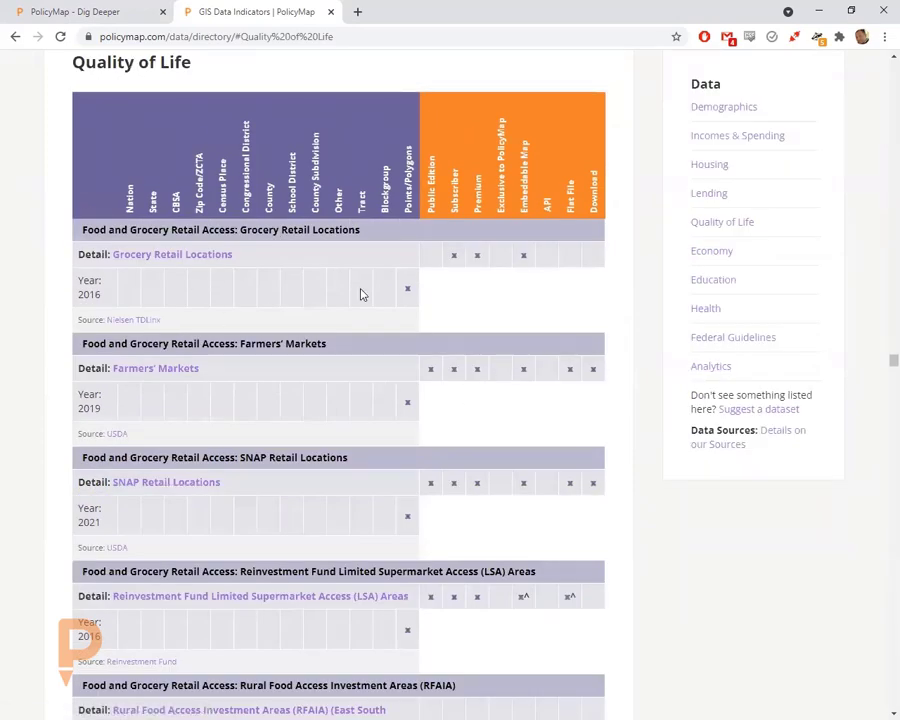
scroll(402, 446, down, 2)
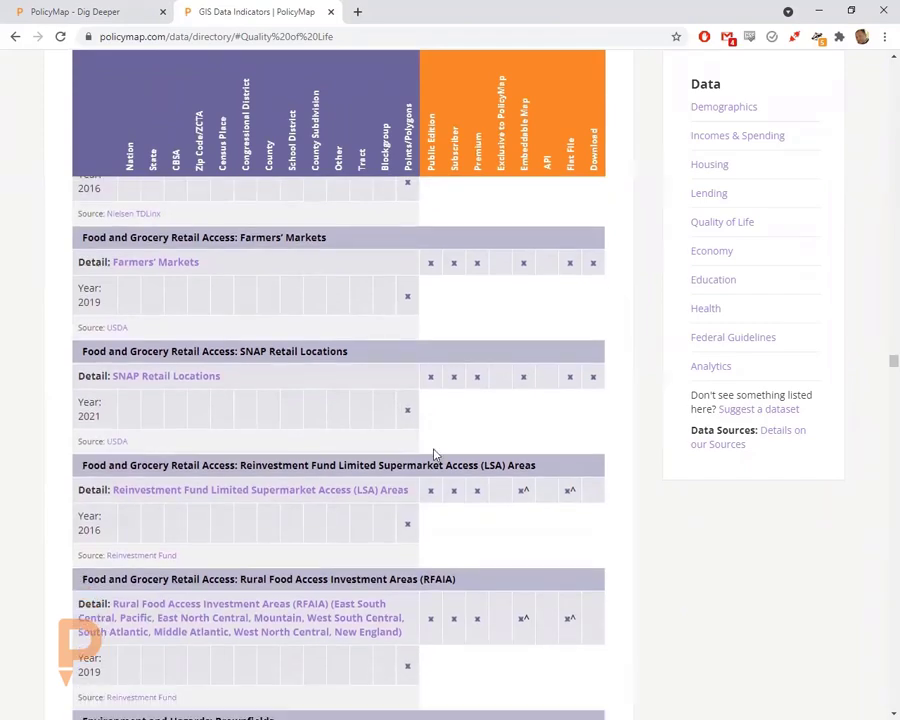
scroll(440, 460, down, 5)
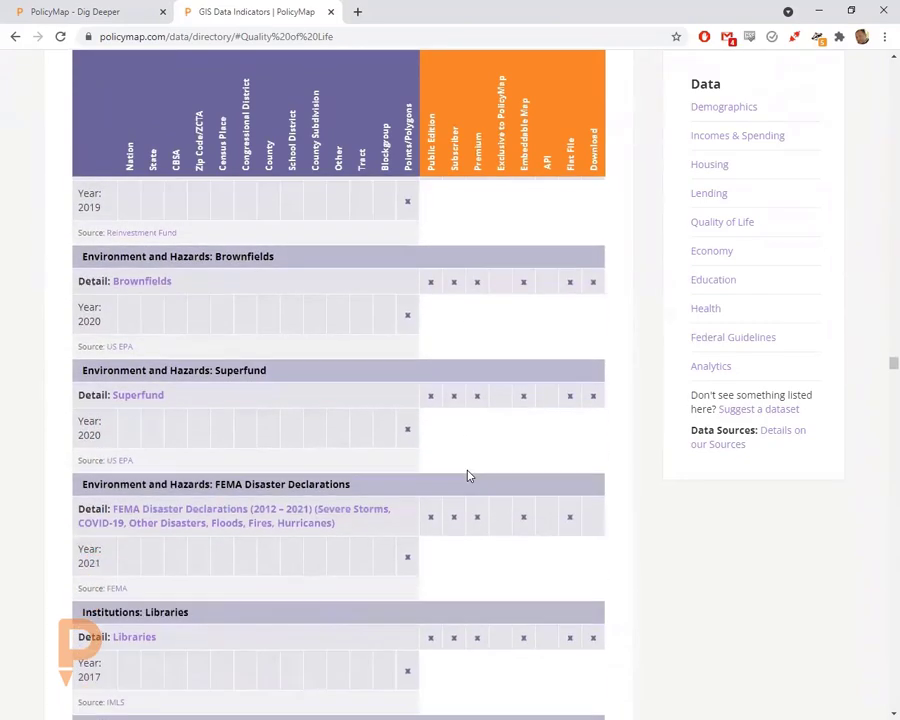
scroll(466, 470, down, 6)
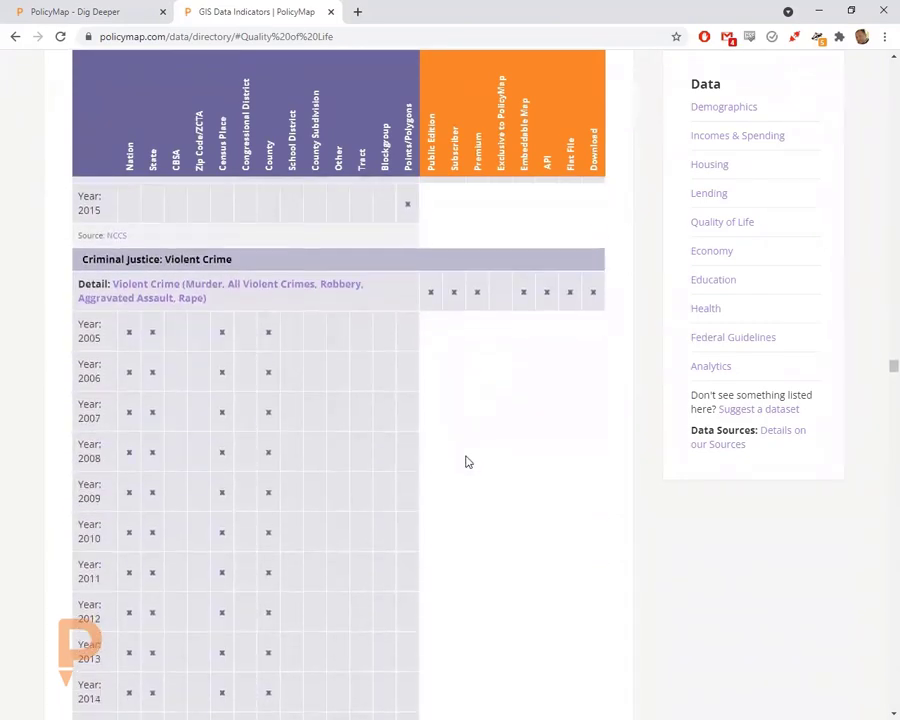
scroll(466, 462, down, 5)
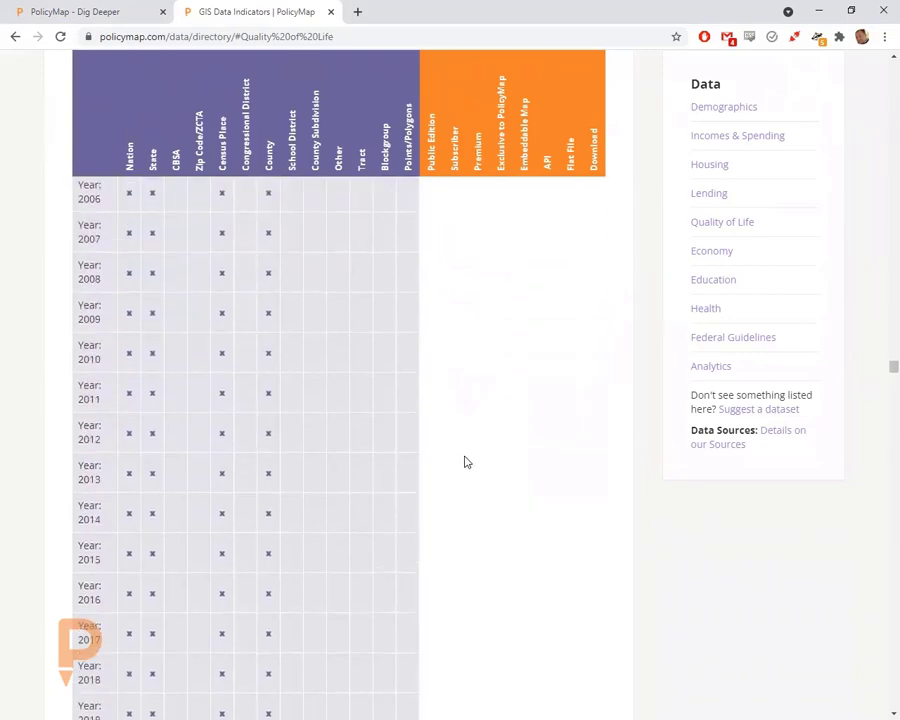
scroll(465, 463, down, 15)
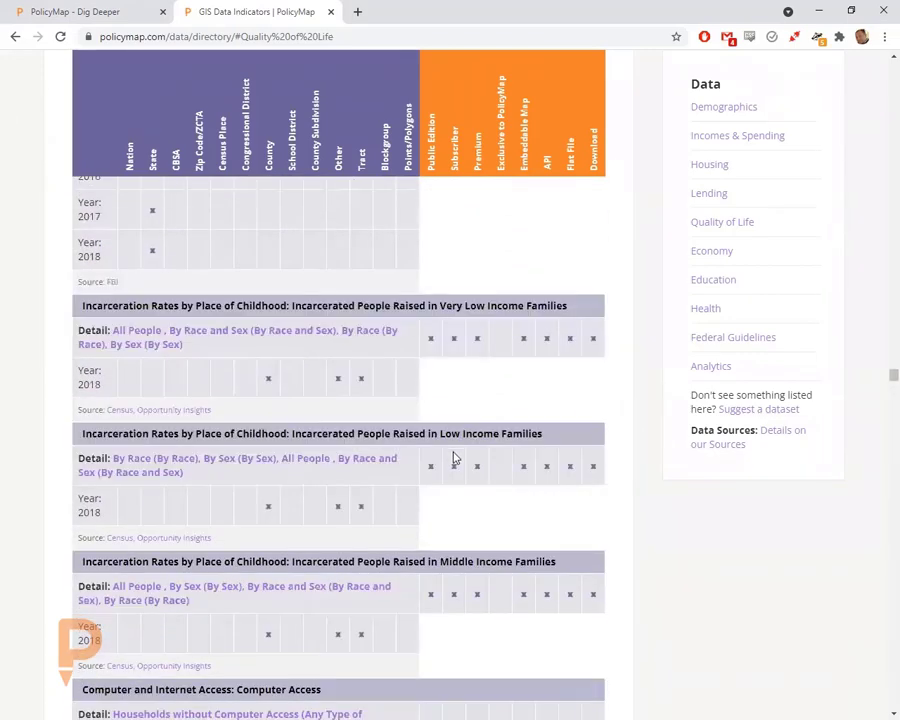
scroll(458, 461, down, 3)
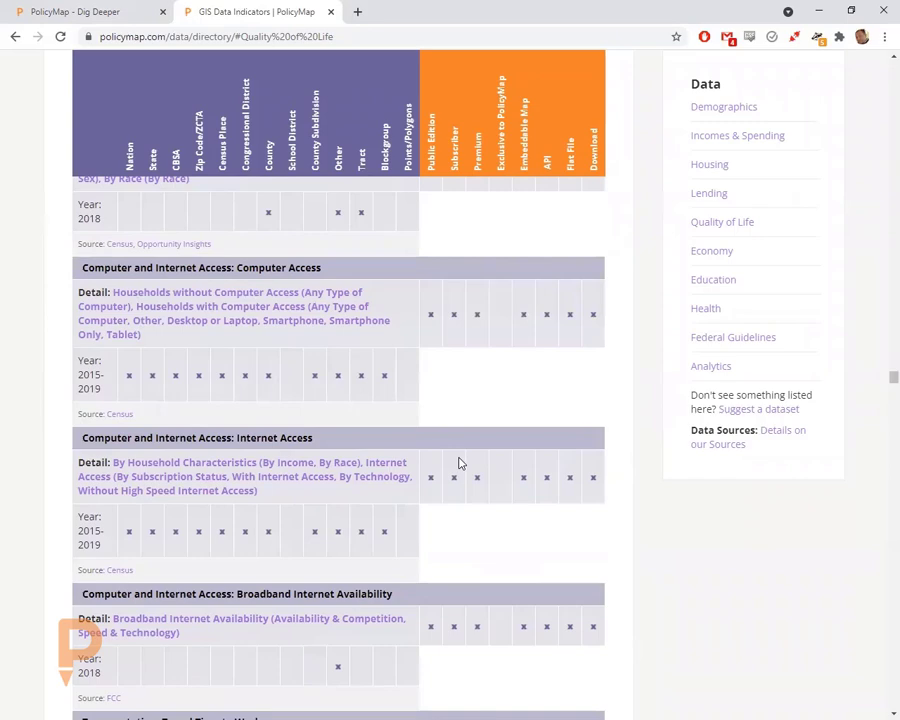
scroll(455, 390, up, 1)
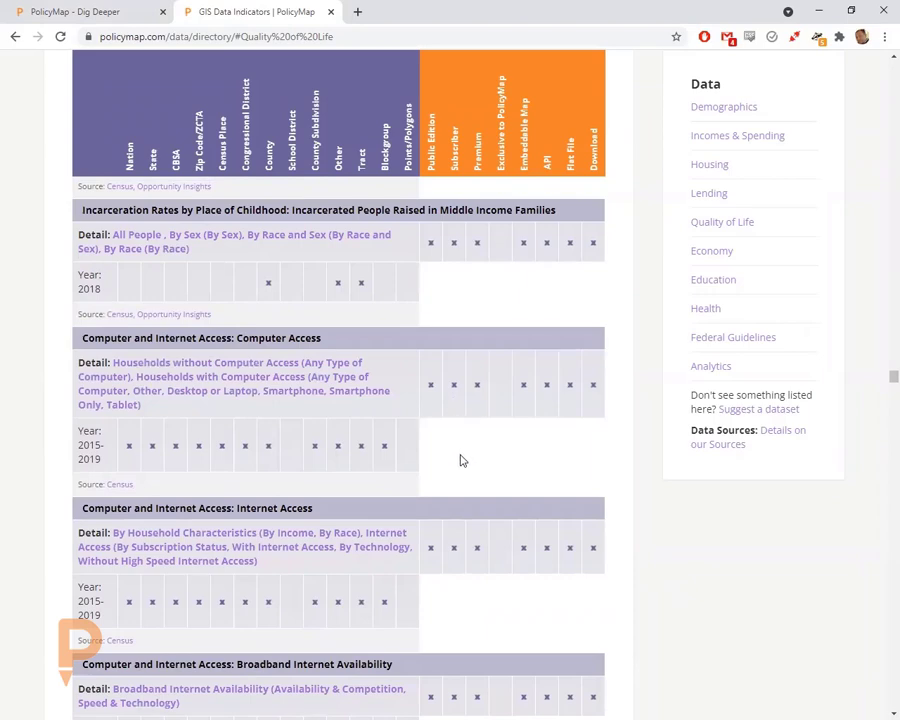
scroll(465, 470, down, 2)
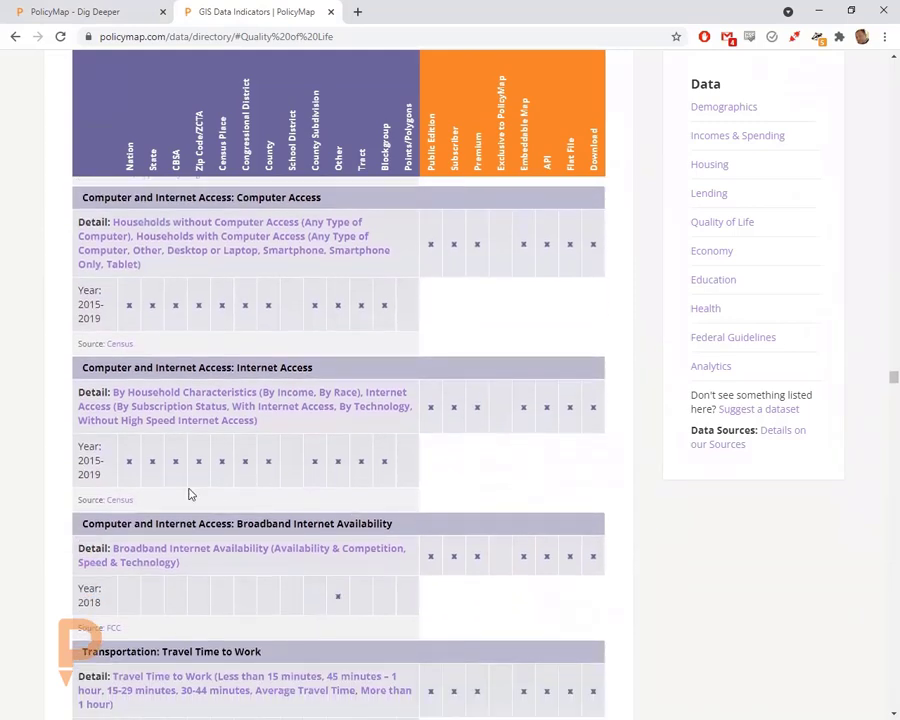
scroll(476, 510, down, 4)
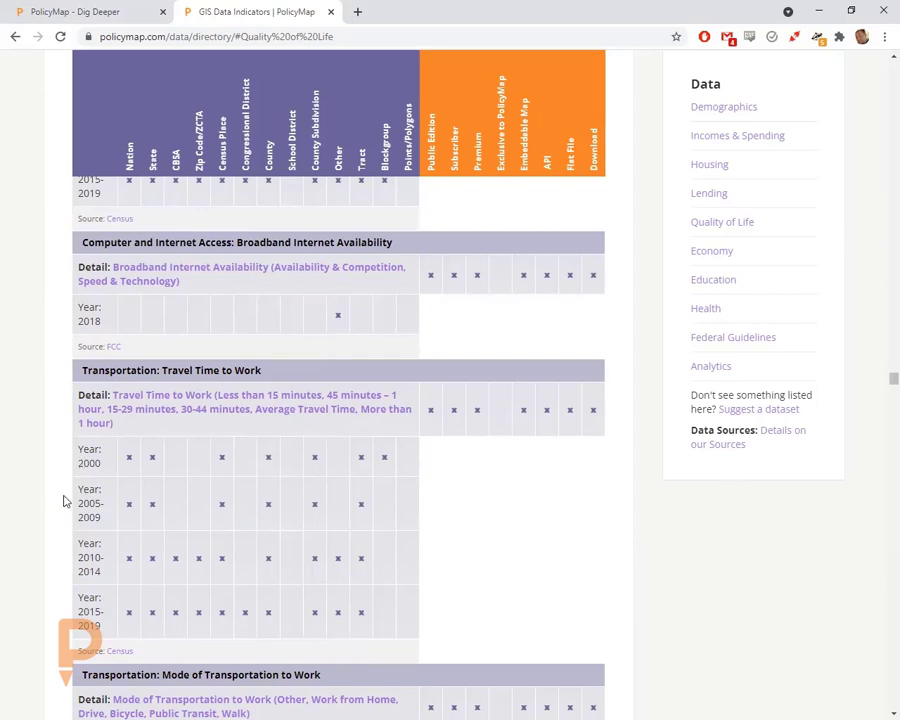
scroll(64, 498, down, 1)
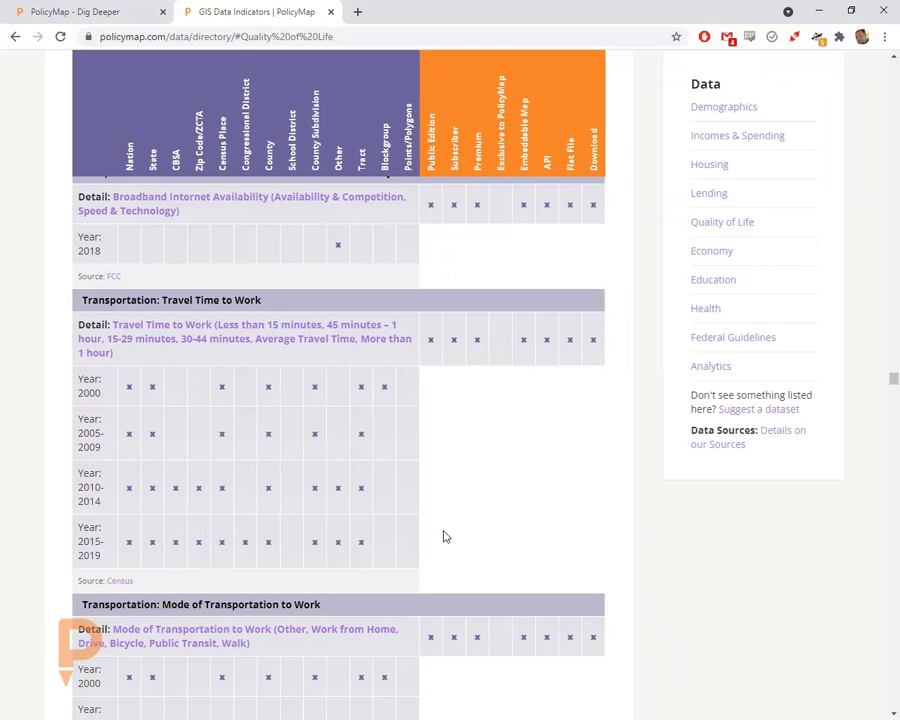
scroll(448, 537, down, 1)
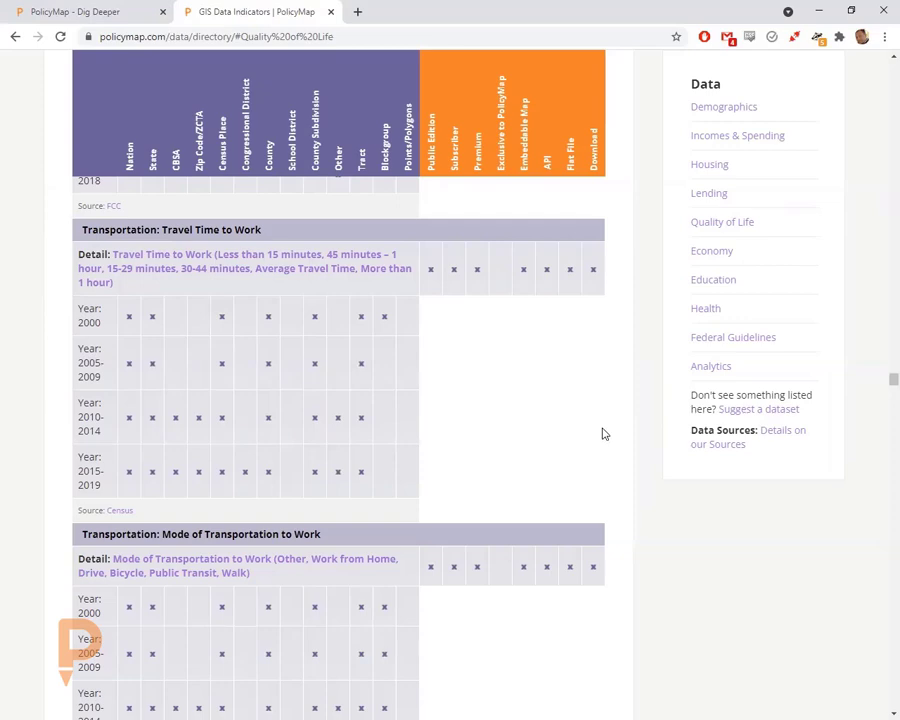
scroll(612, 446, down, 3)
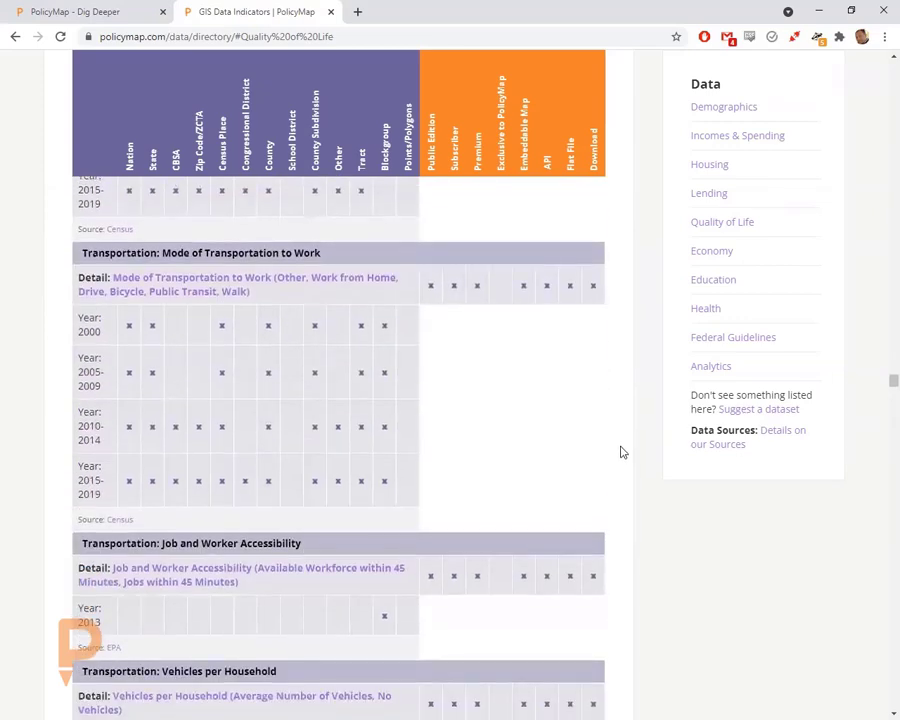
- Return to the McHenry map and search the data catalogue for 'asthma', then 'income'
click(333, 11)
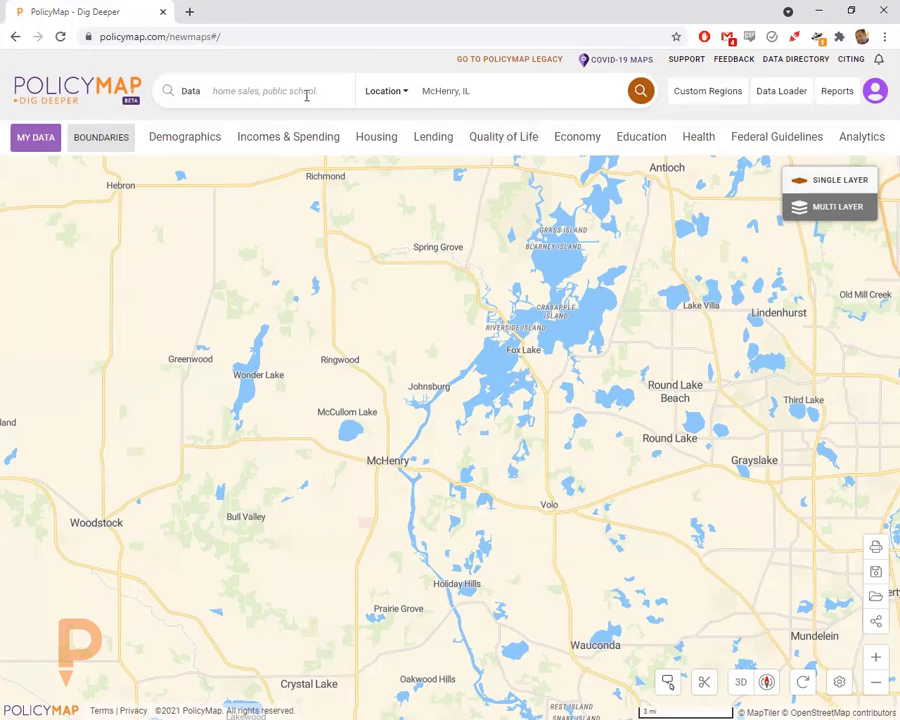
click(251, 92)
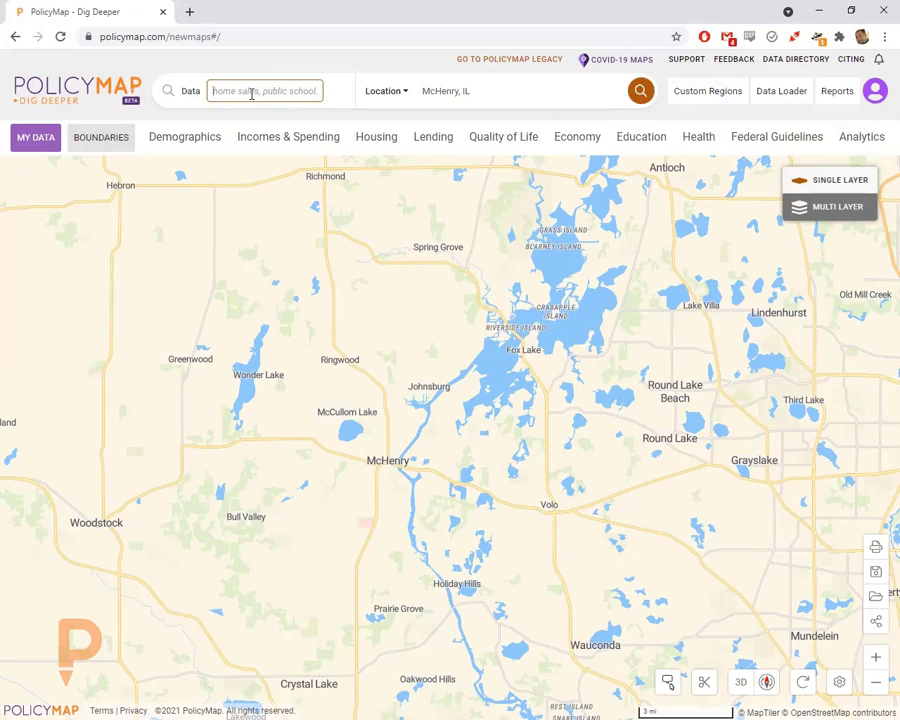
text(asthma)
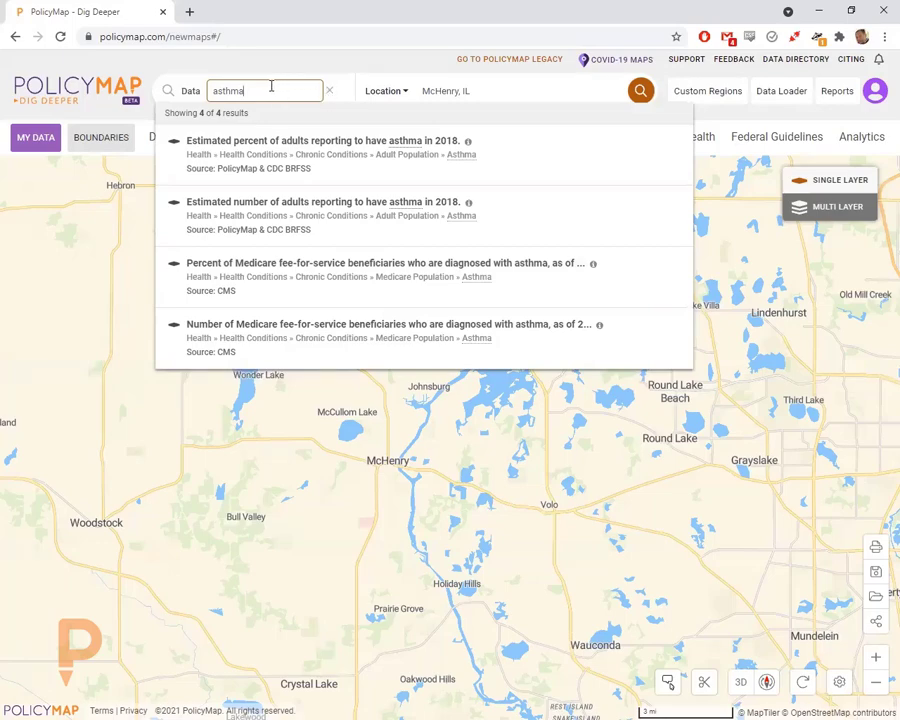
drag(271, 88, 185, 93)
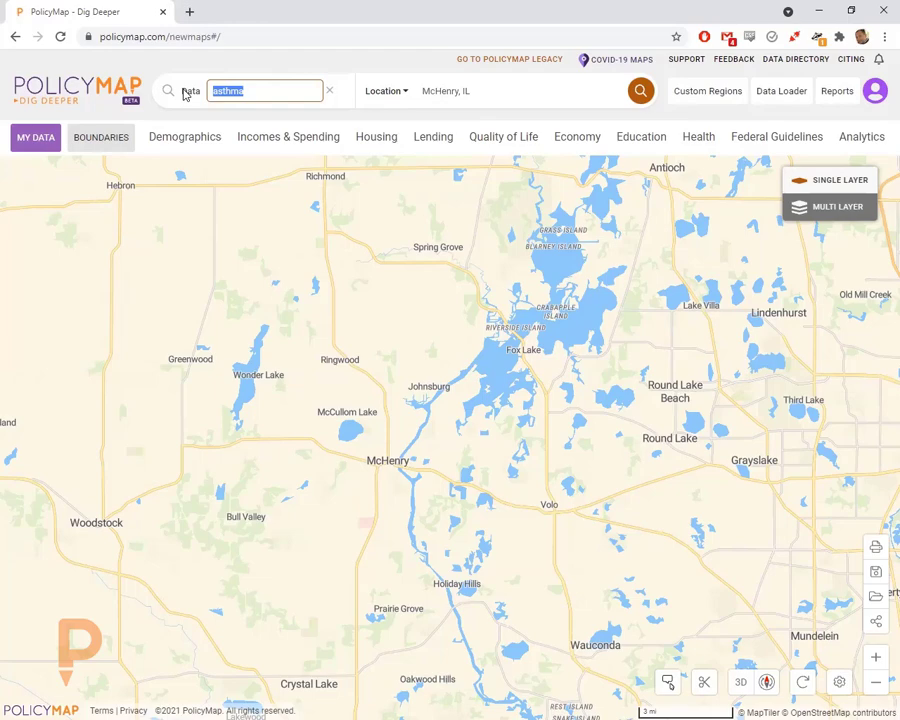
text(income)
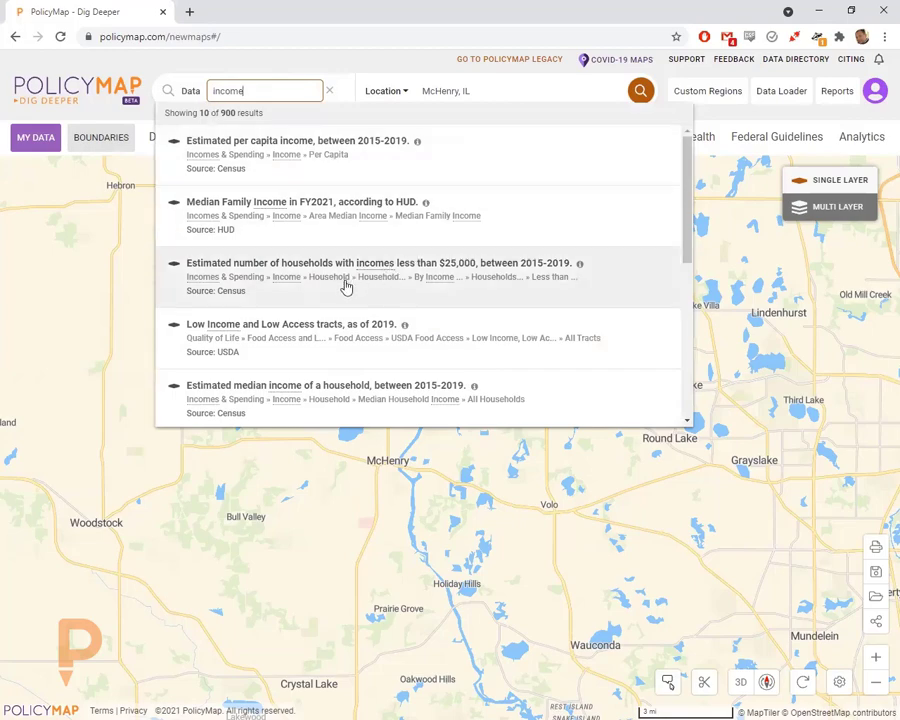
- Add 'Estimated median income of a household' to the map and view its layer description
click(335, 390)
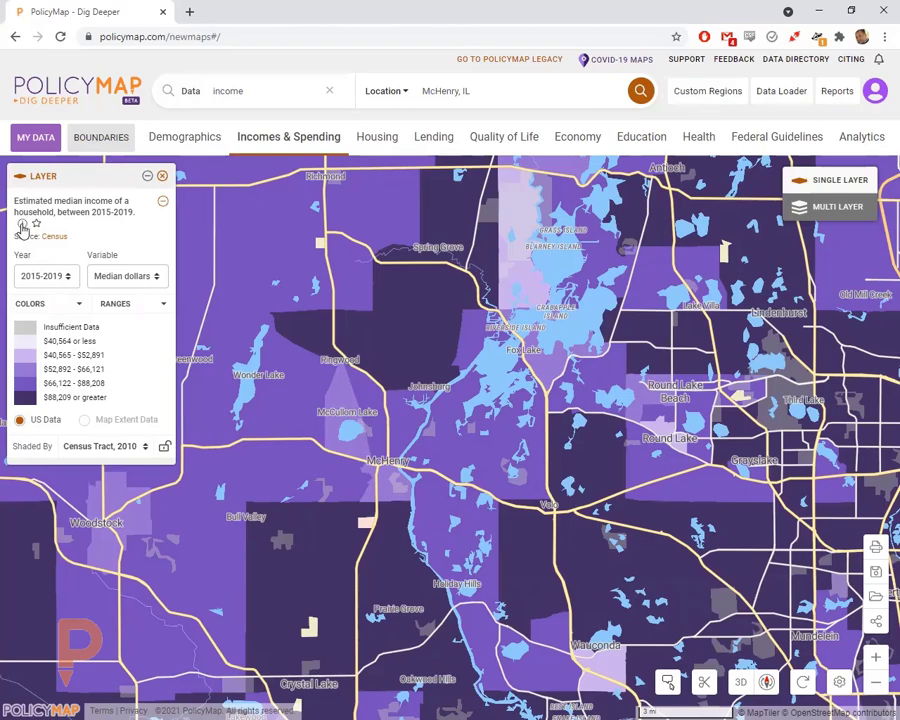
click(22, 226)
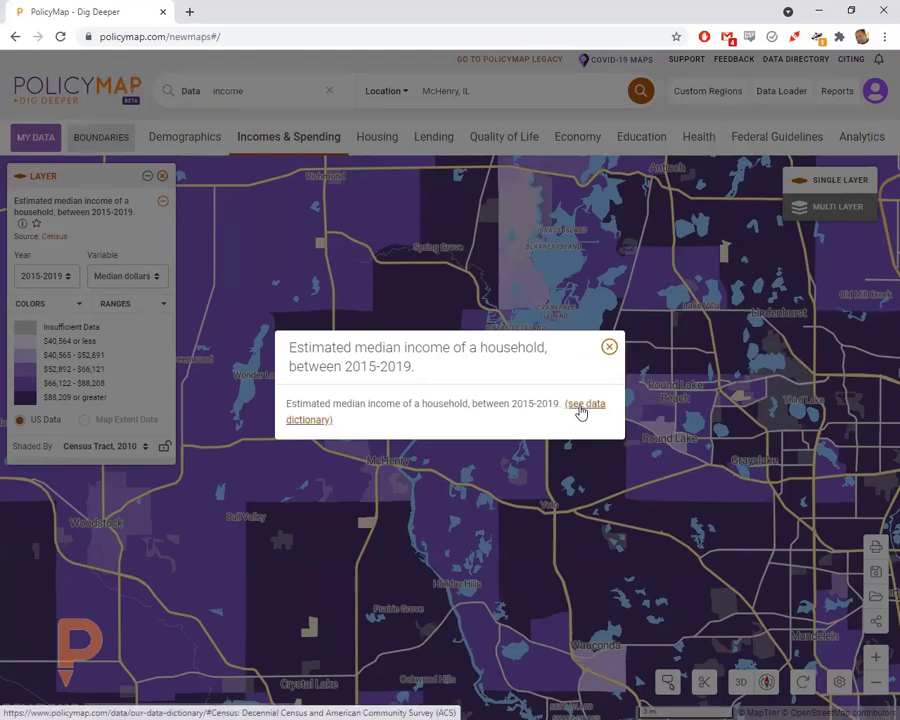
- Open the Census and ACS Data Dictionary entry and read its years, geographies and description
click(609, 346)
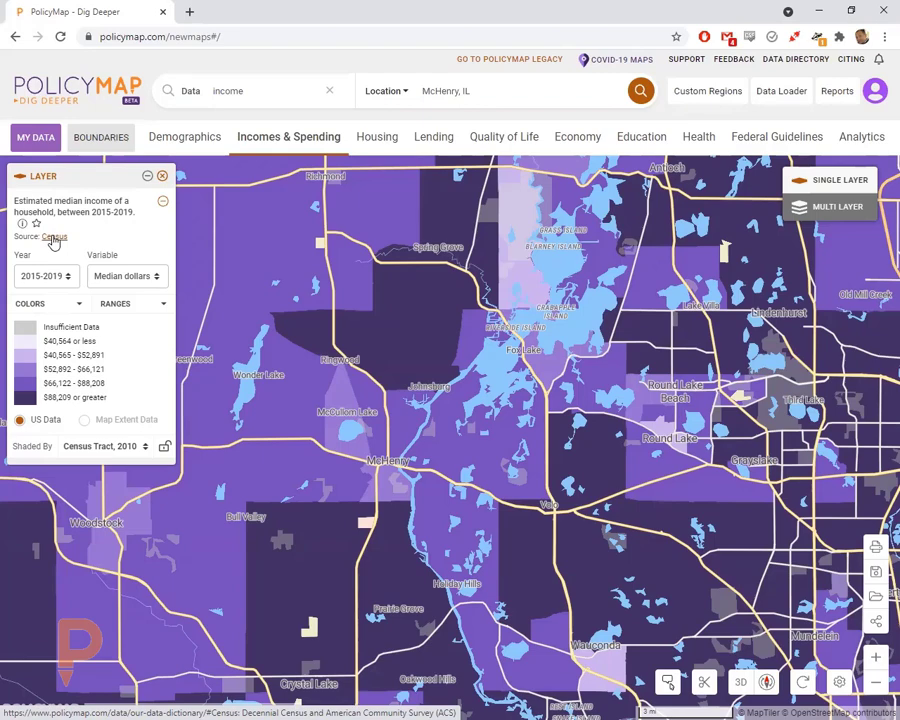
click(55, 240)
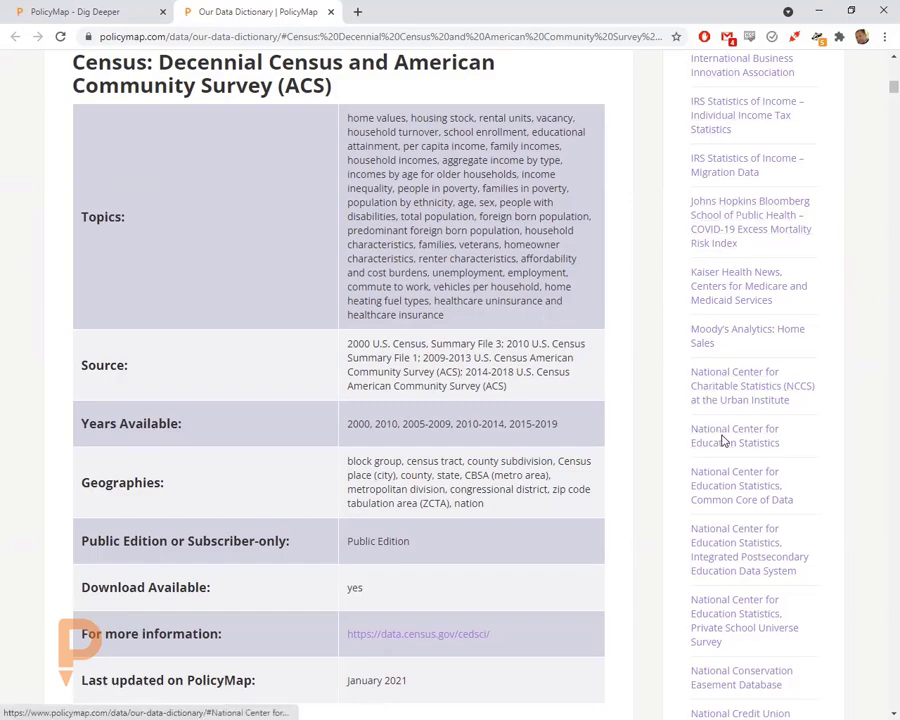
scroll(727, 457, down, 1)
scroll(727, 457, down, 2)
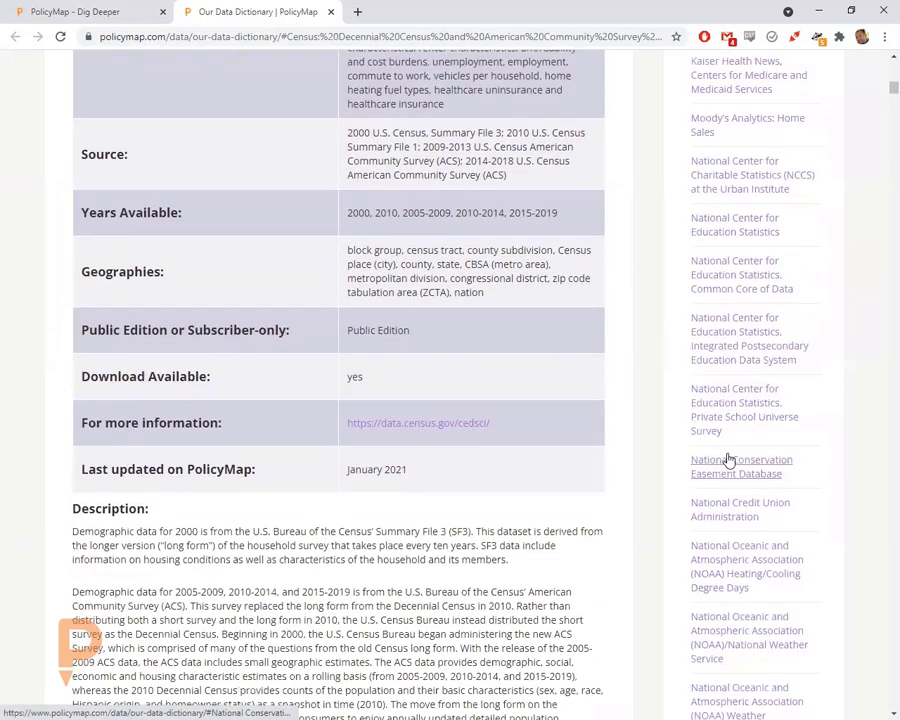
scroll(710, 455, up, 2)
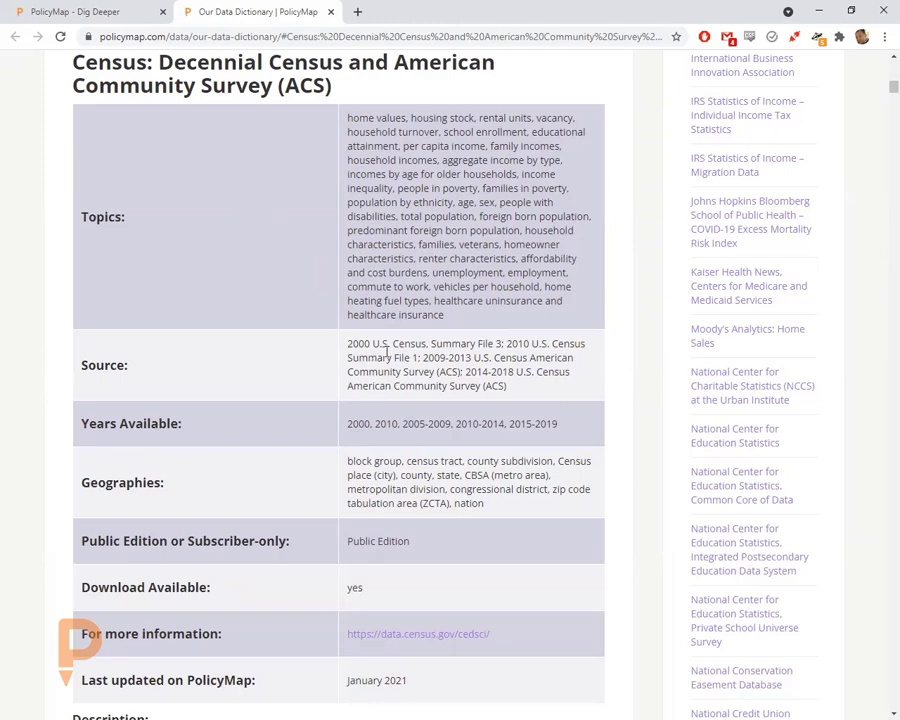
scroll(410, 368, down, 2)
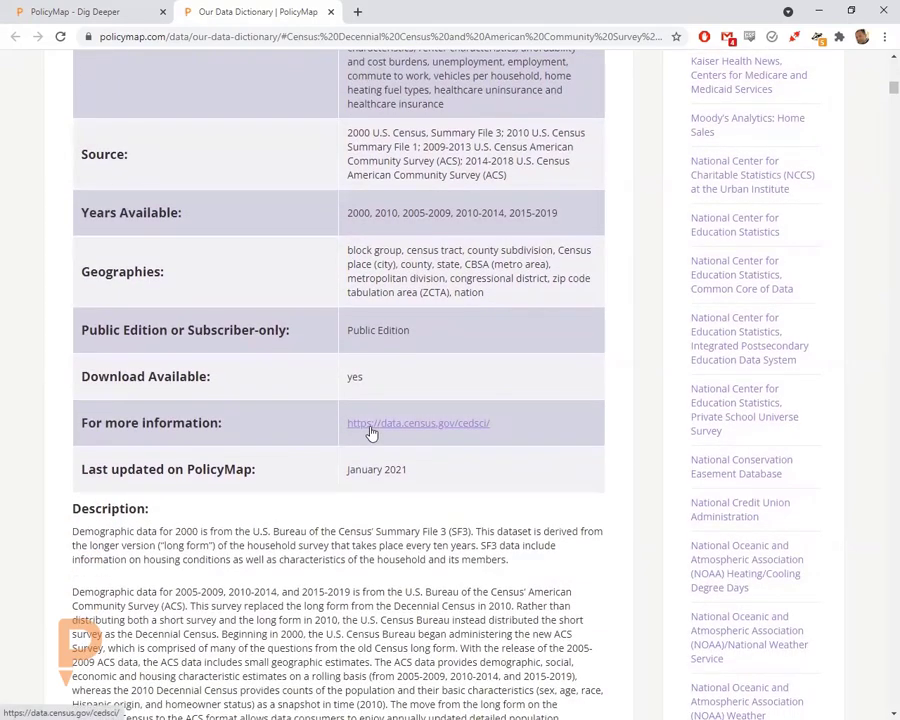
scroll(262, 460, down, 3)
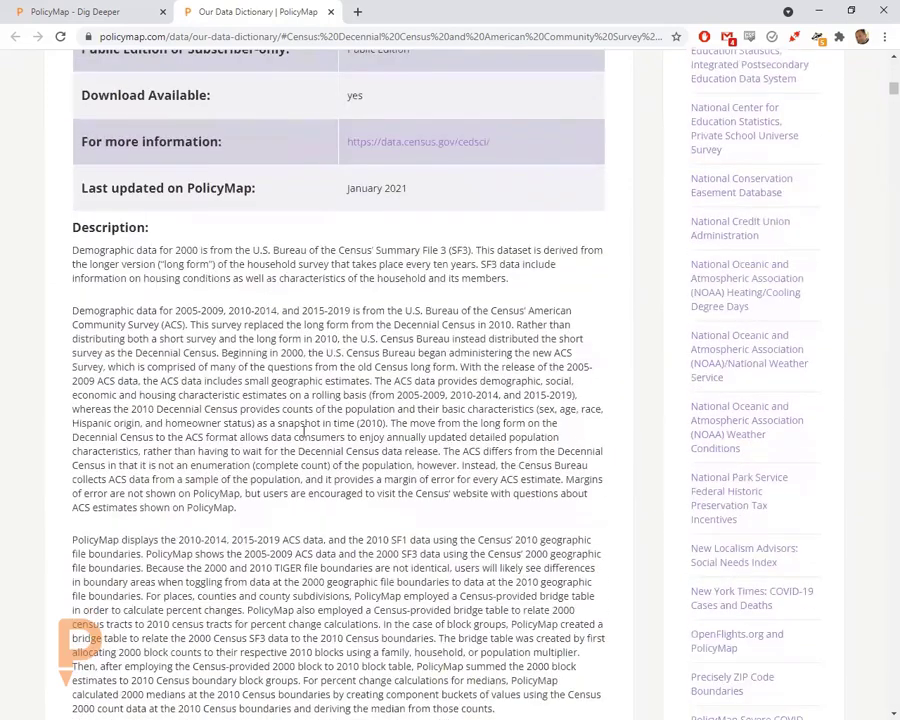
scroll(308, 440, down, 1)
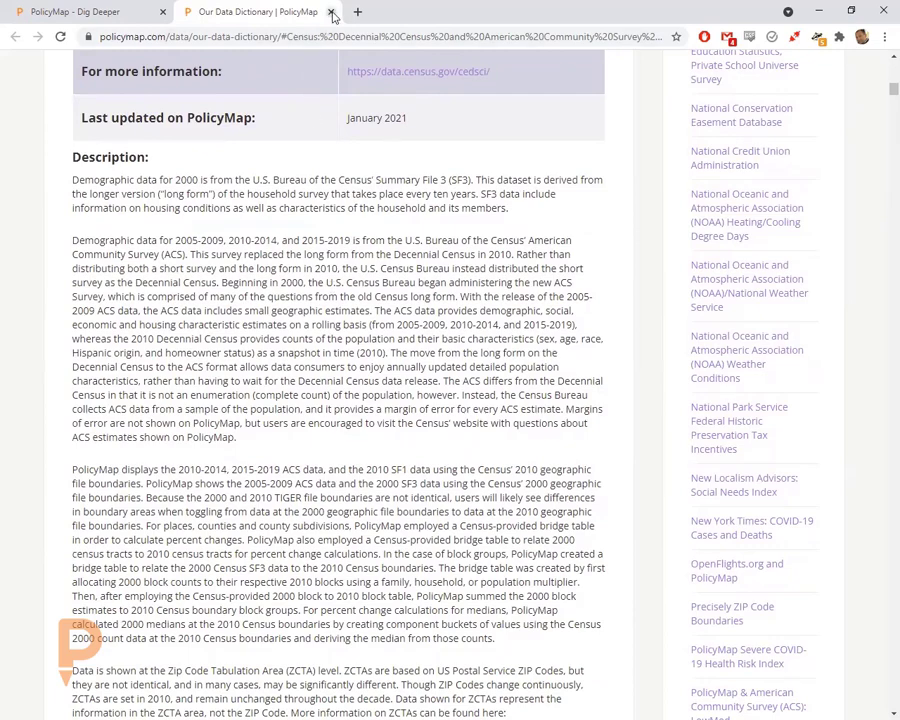
click(330, 12)
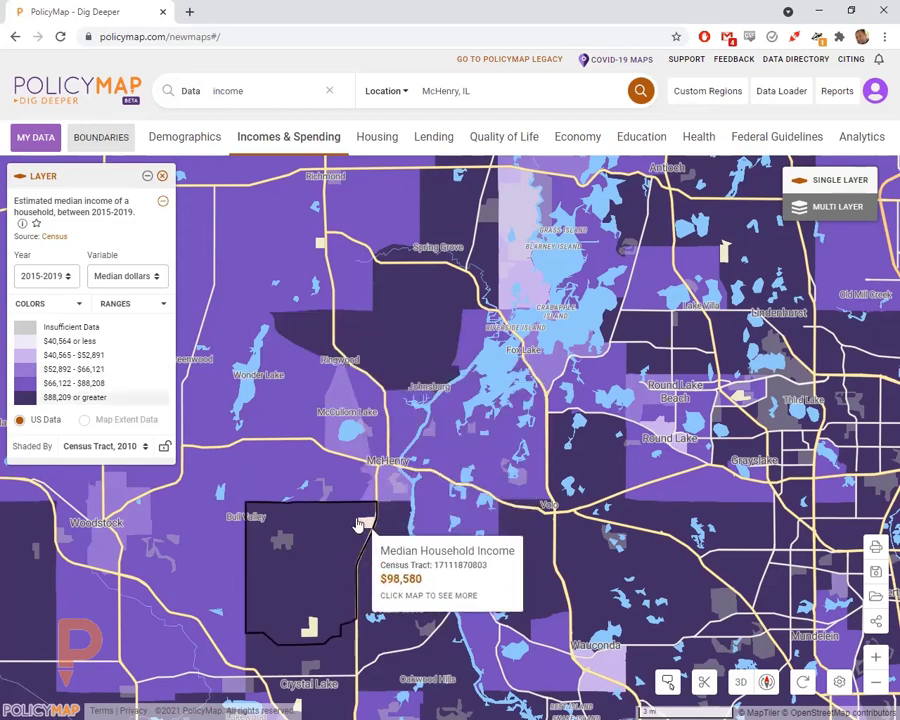
drag(367, 526, 319, 487)
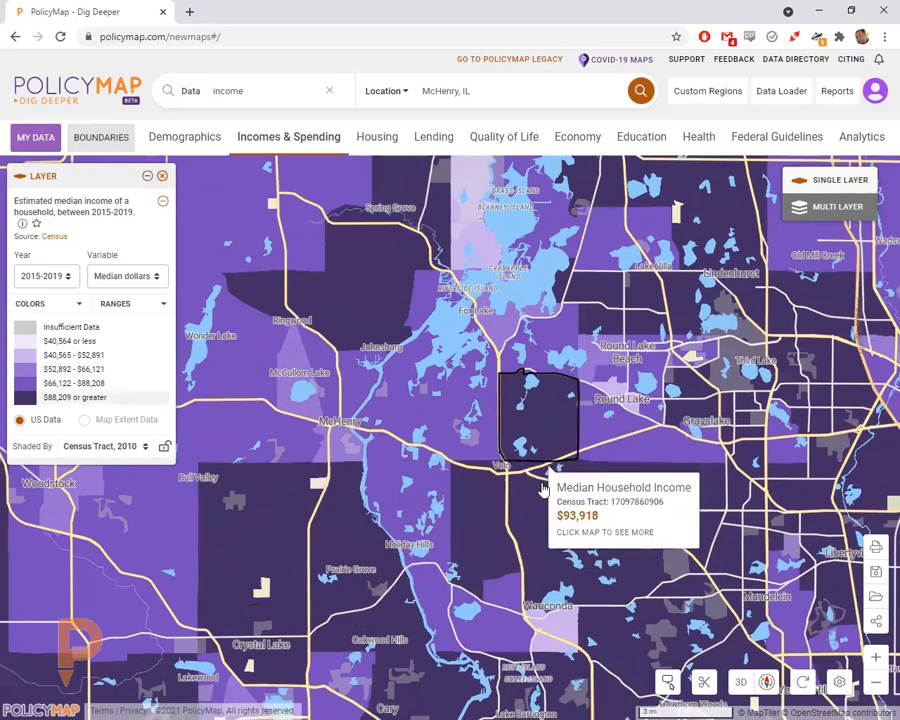
click(484, 486)
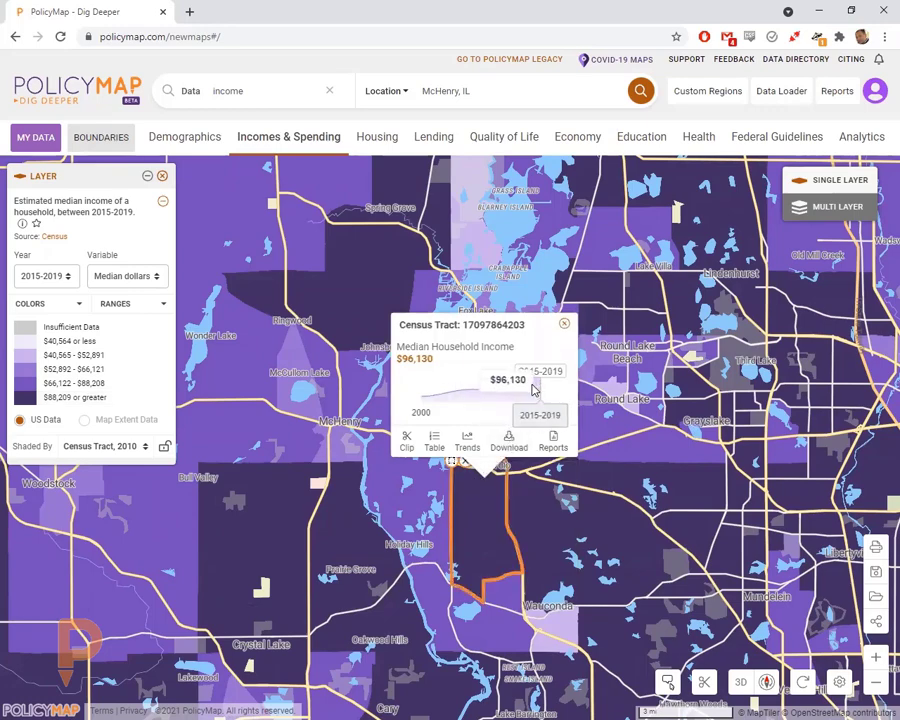
mouse_move(509, 390)
mouse_move(430, 398)
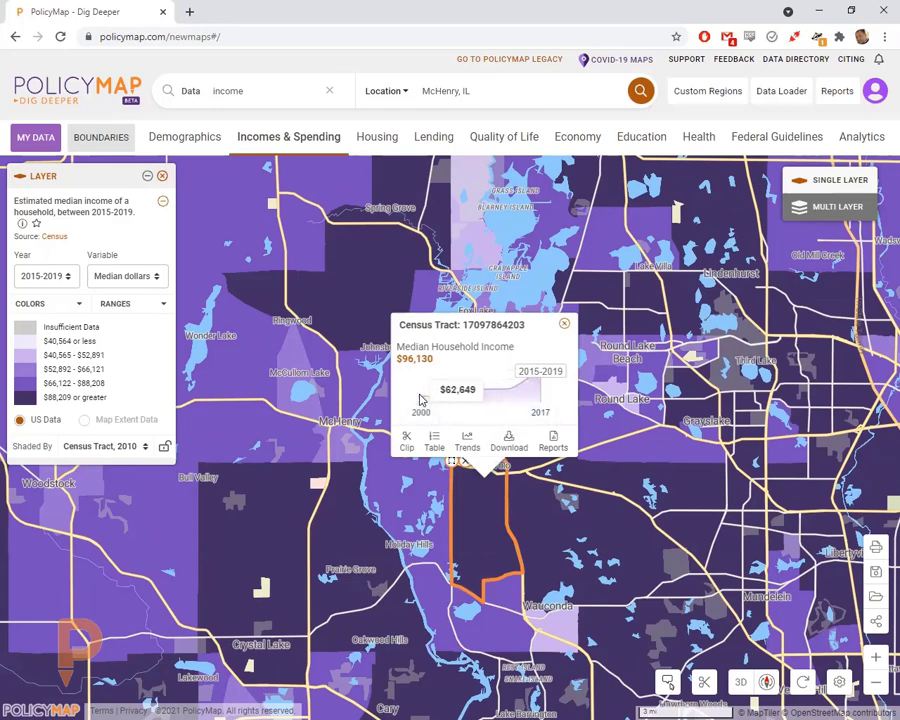
mouse_move(542, 381)
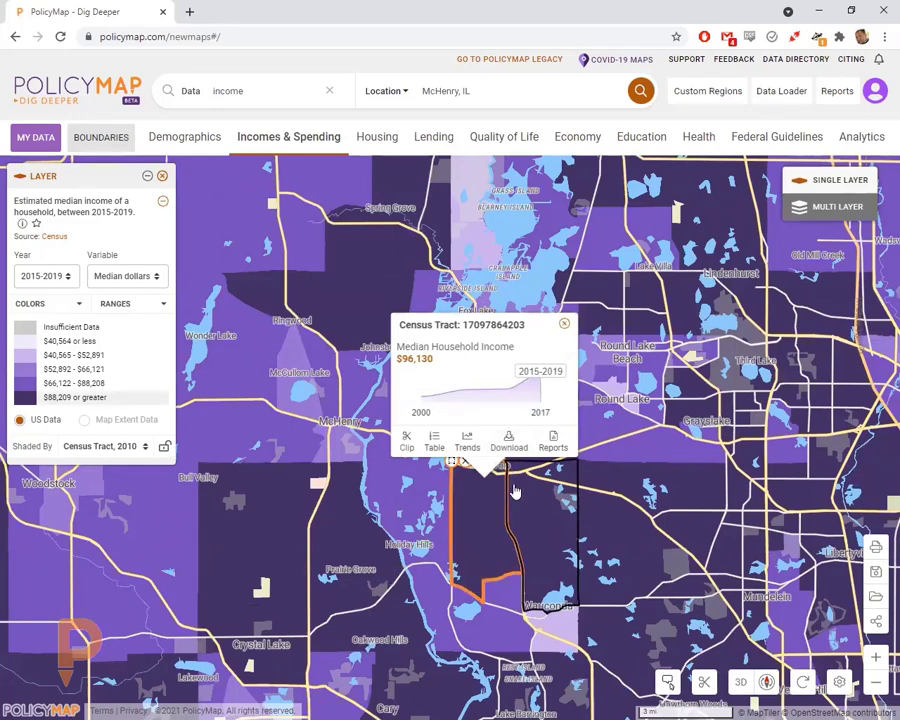
click(564, 323)
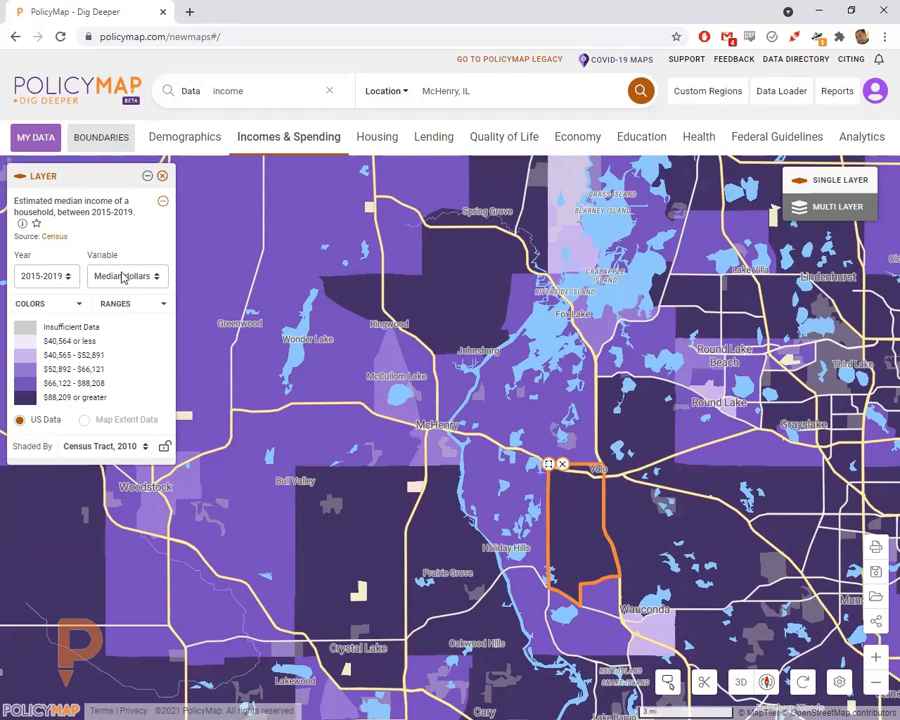
- Compare a tract's 2000 income figures, then set the income layer year back to 2015-2019
click(36, 276)
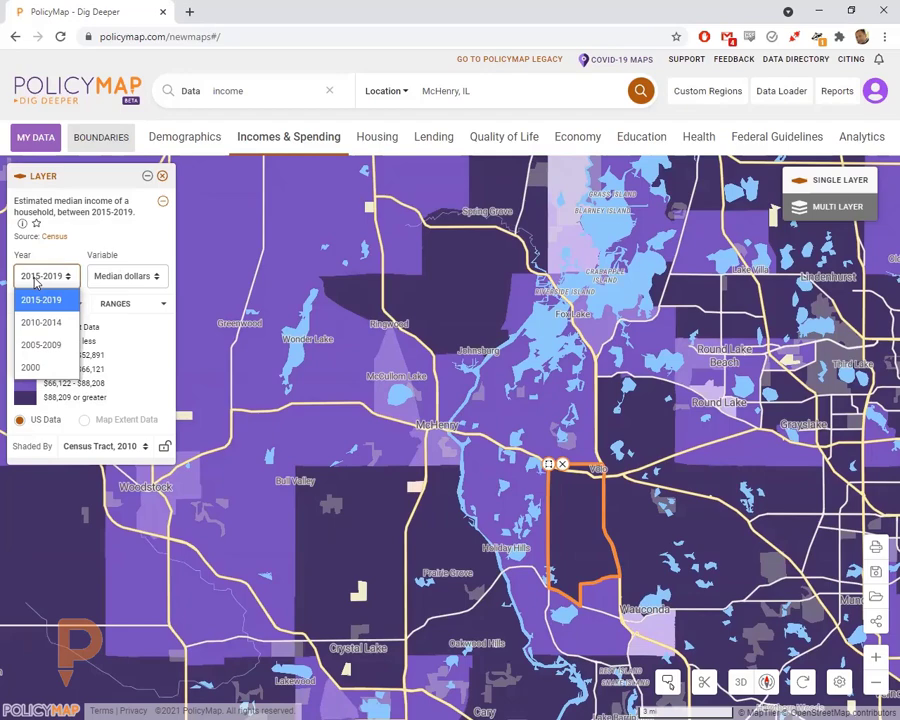
click(40, 367)
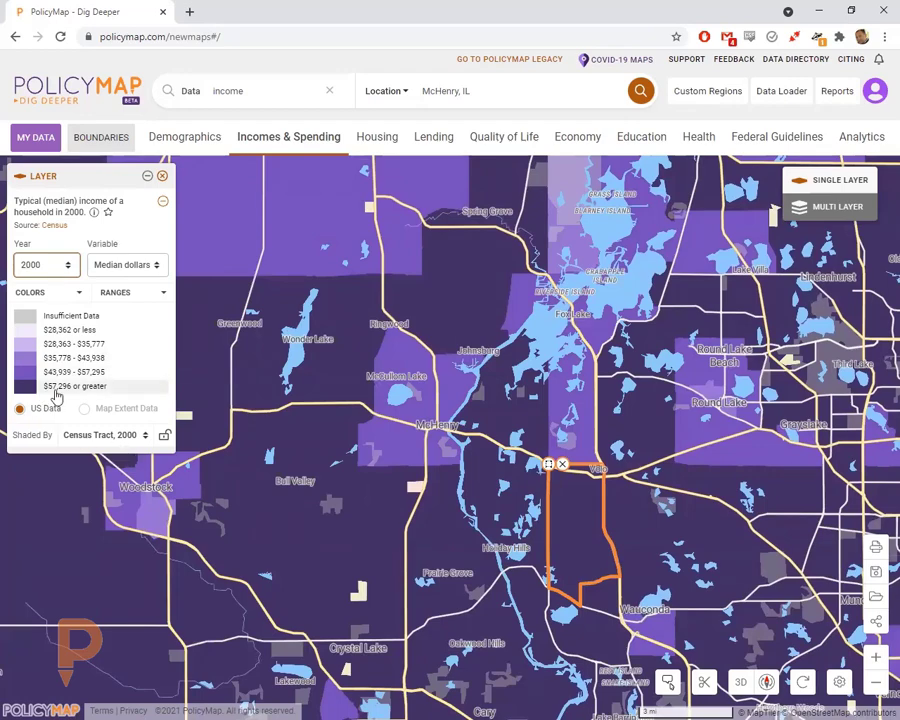
click(490, 495)
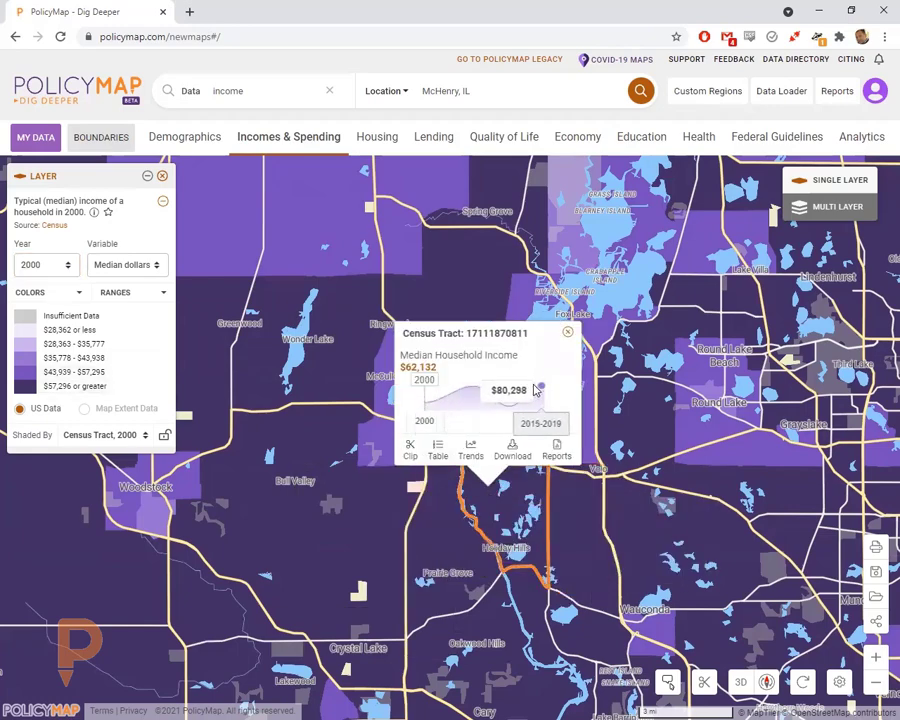
click(48, 263)
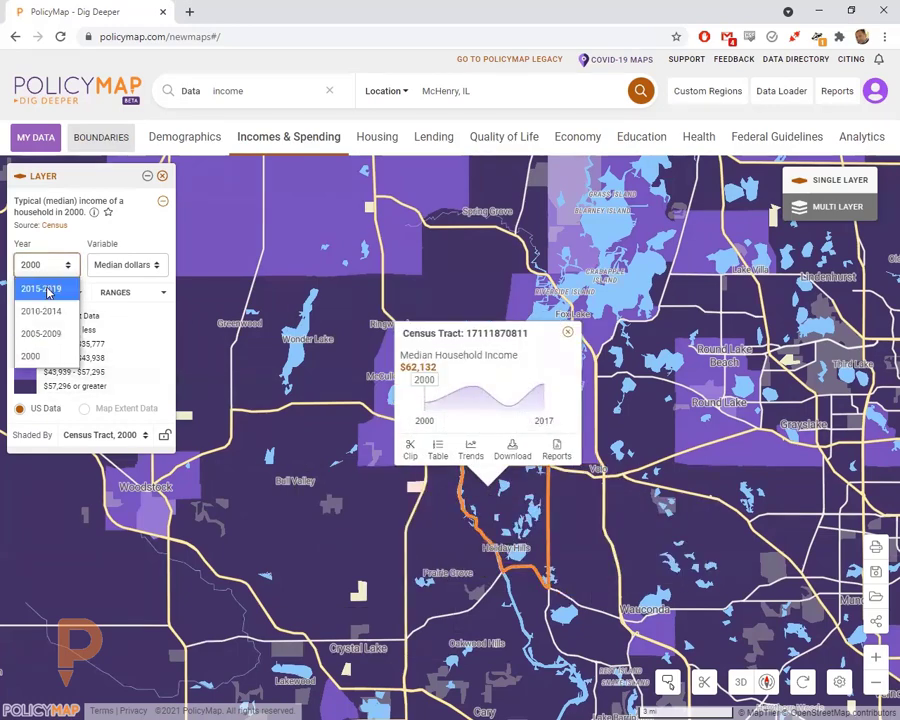
click(47, 291)
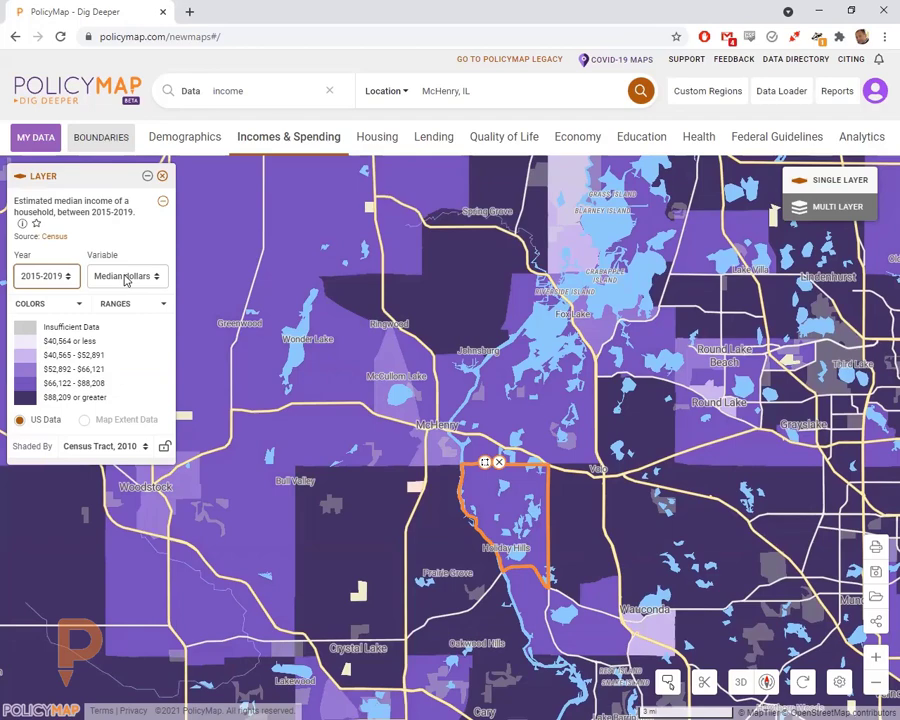
click(126, 280)
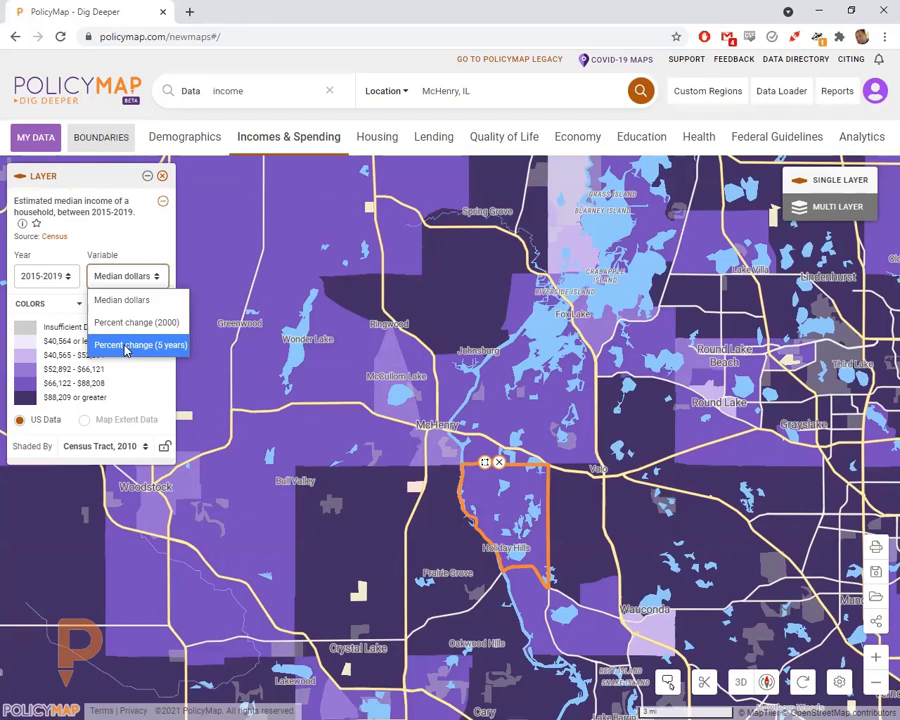
- Set the income layer variable to percent change between 2010-2014 and 2015-2019
click(126, 346)
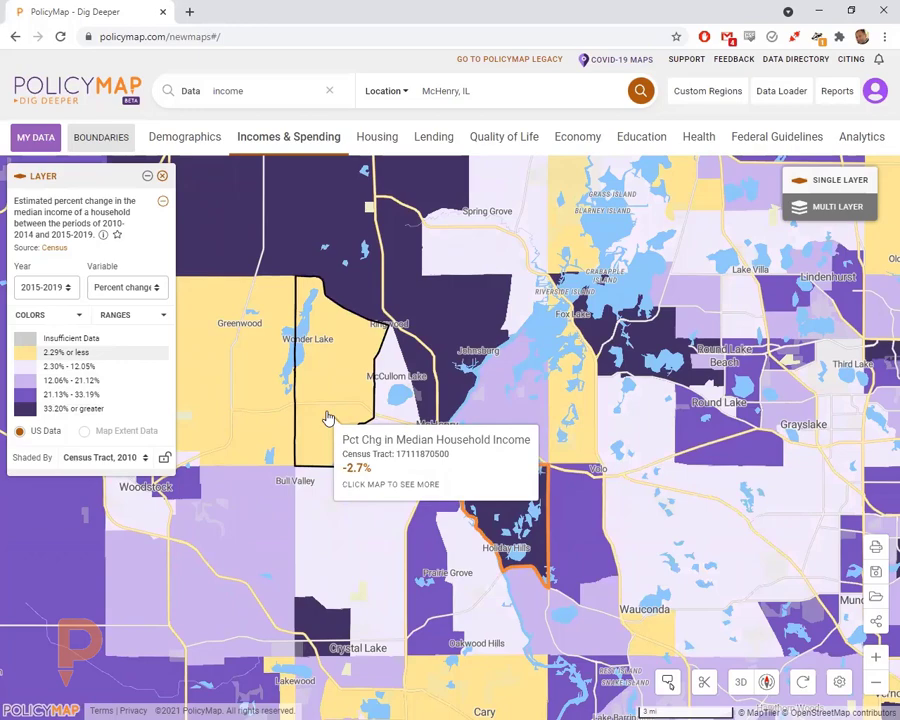
- Switch the variable back to median dollars and zoom in north of McHenry to block-group shading
click(122, 287)
click(121, 311)
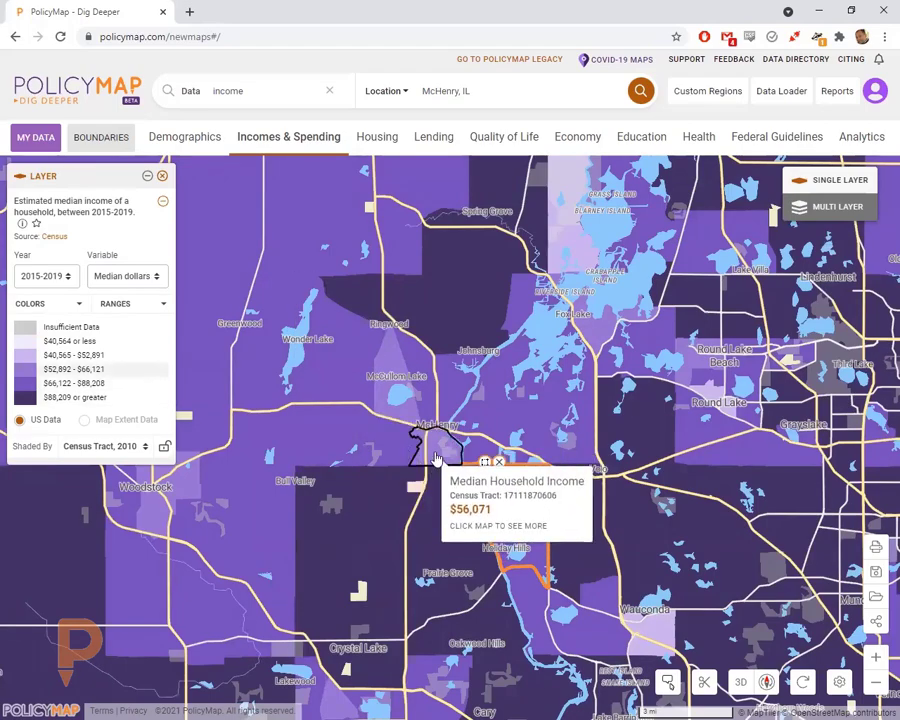
scroll(436, 458, up, 3)
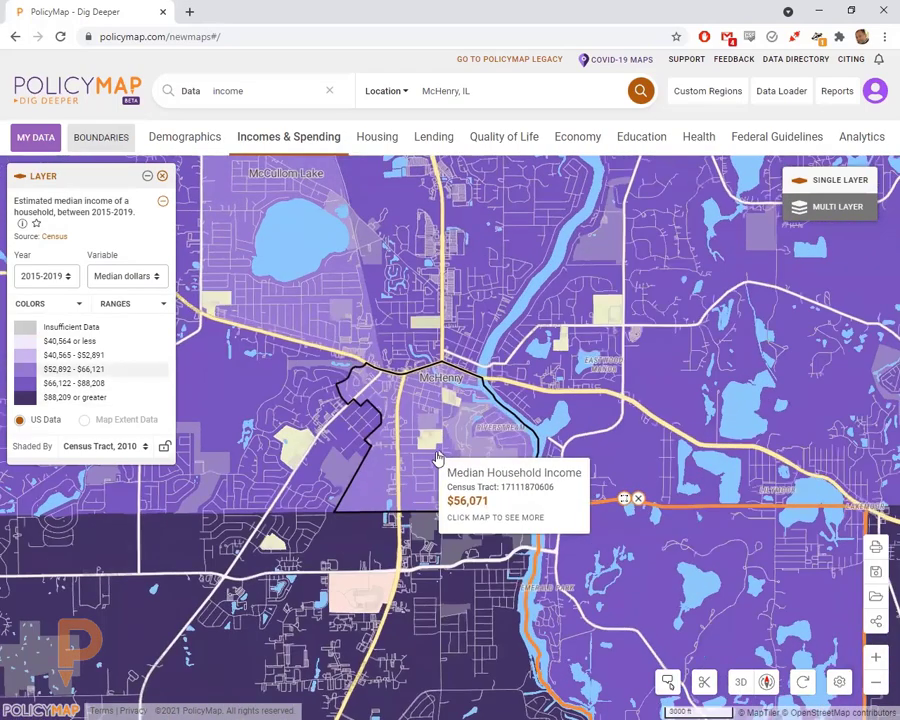
scroll(426, 426, up, 2)
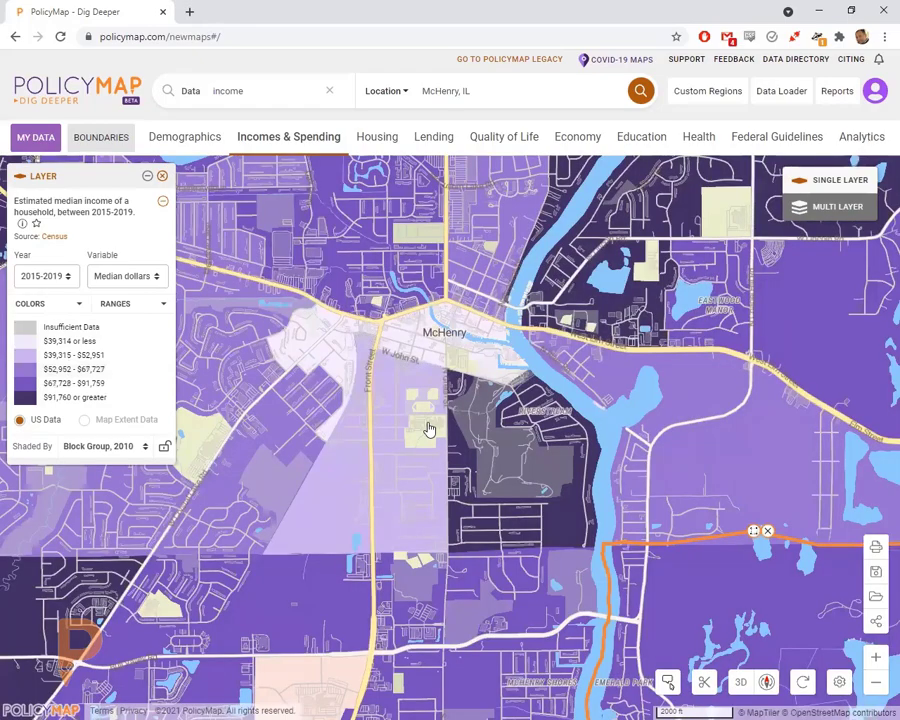
drag(432, 354, 460, 498)
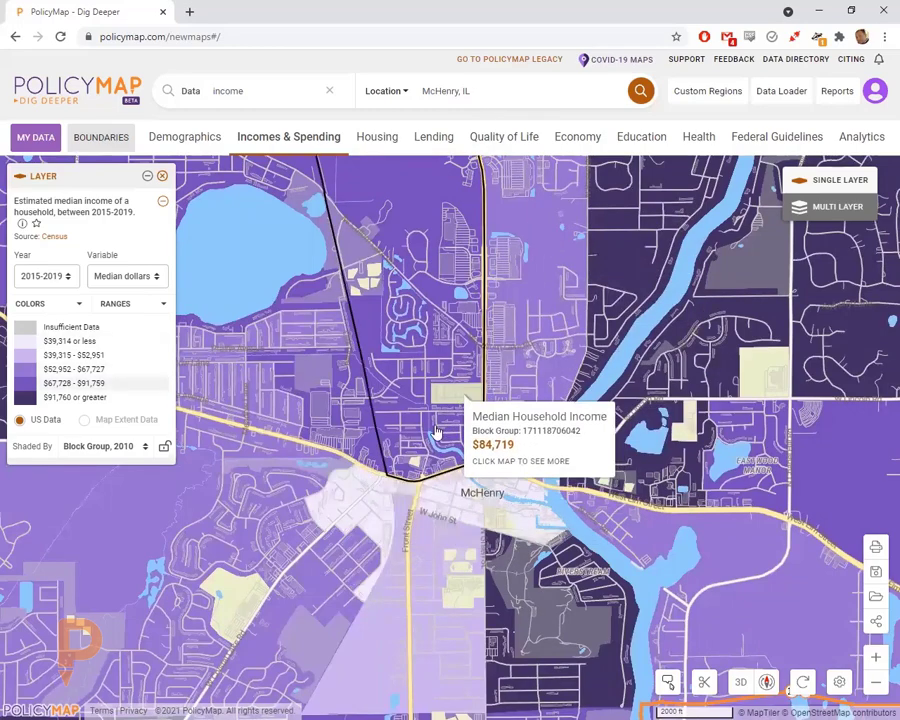
- Lock the shading at 'Block Group, 2010' and zoom out around McHenry
scroll(455, 515, down, 2)
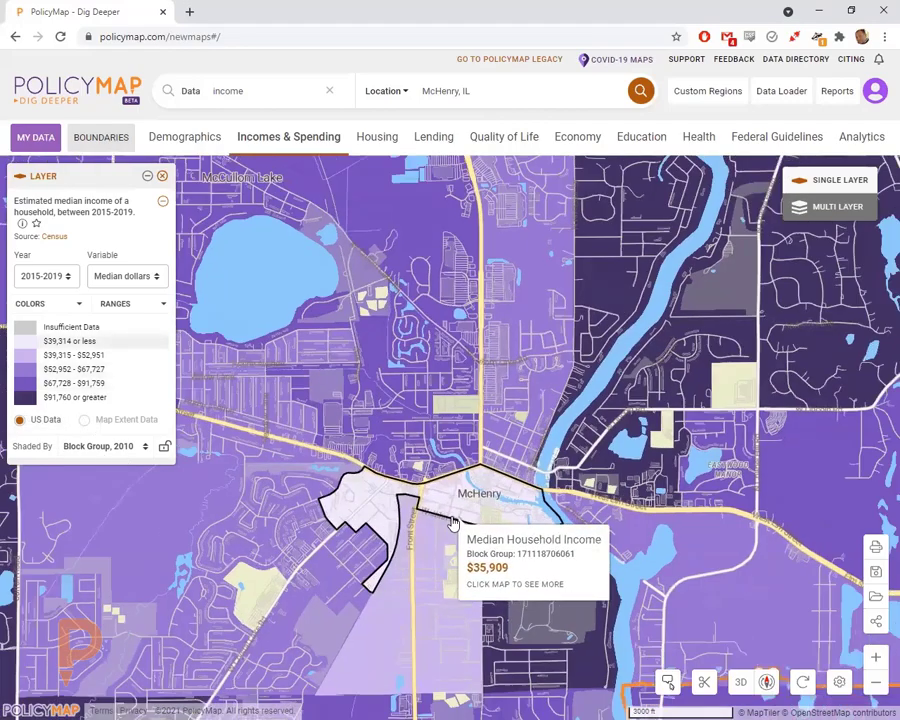
drag(600, 497, 610, 532)
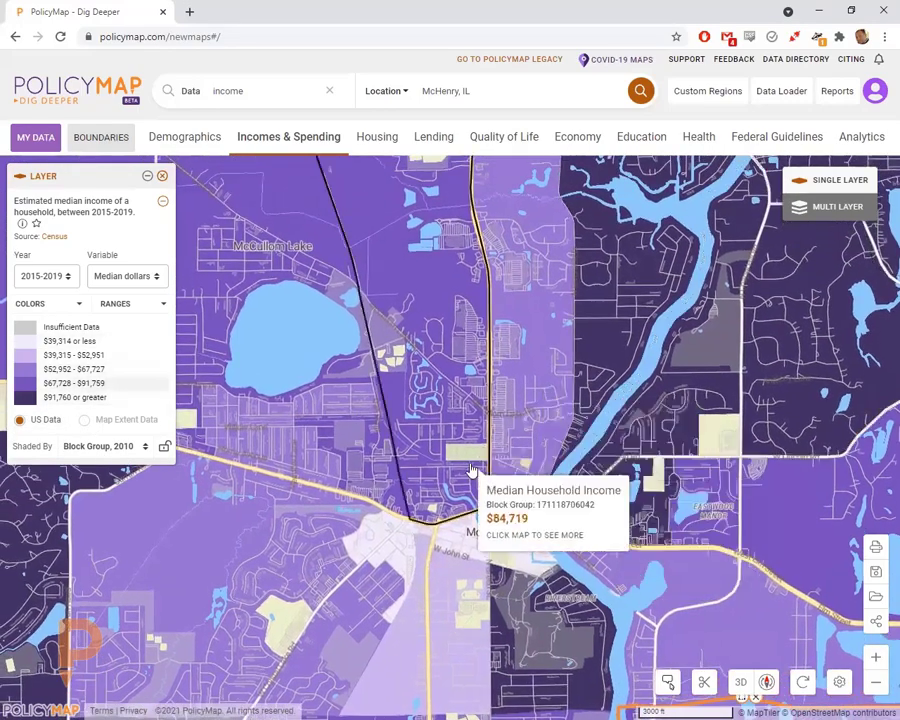
click(165, 449)
scroll(566, 492, down, 3)
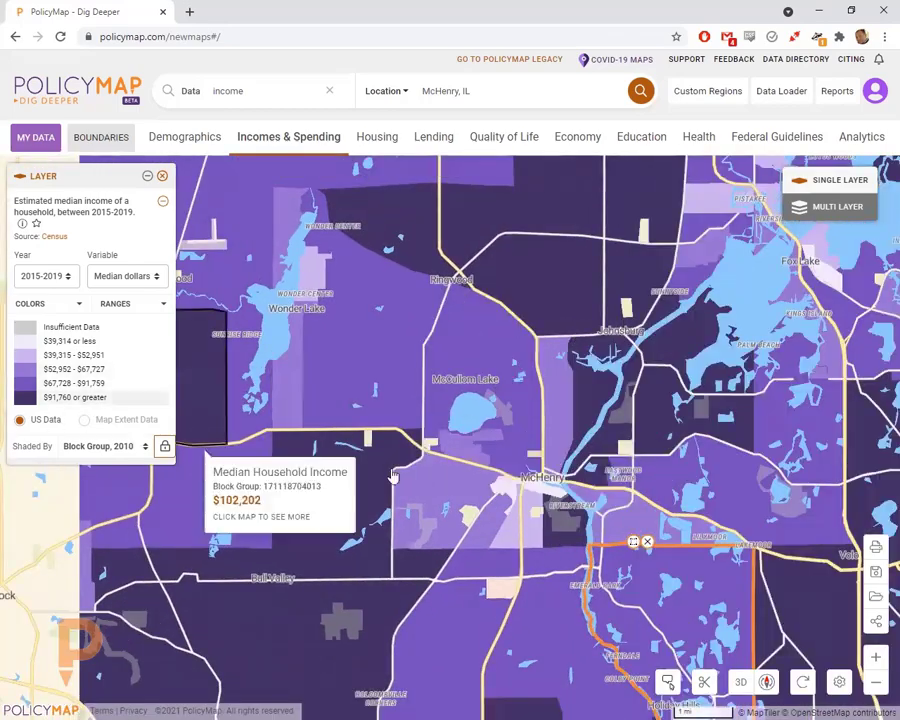
drag(604, 451, 532, 480)
scroll(532, 480, down, 2)
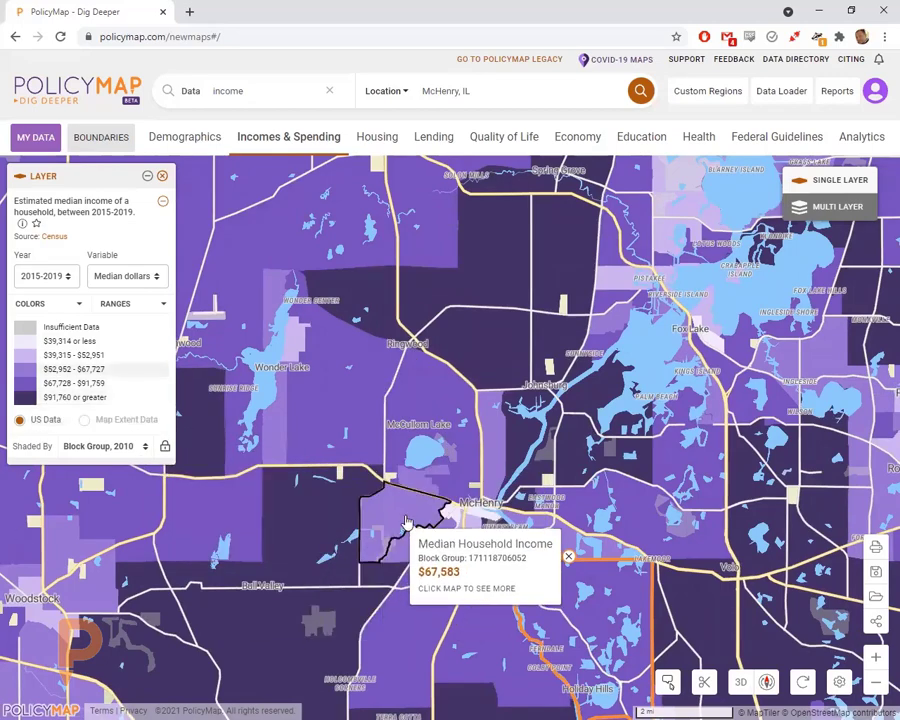
drag(472, 474, 455, 446)
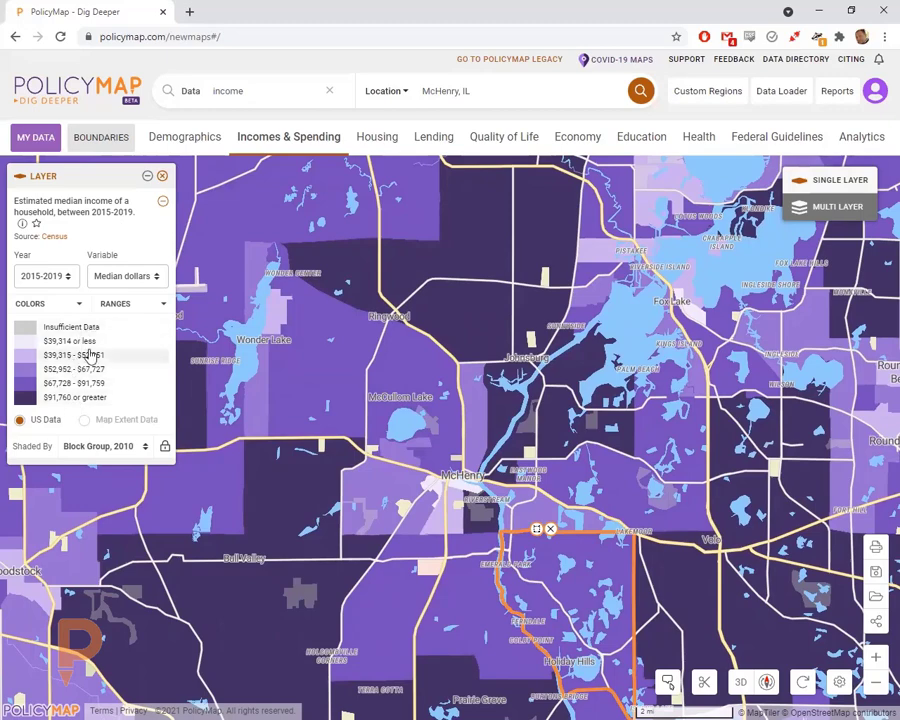
- Isolate individual income legend classes, restore all five, and open the RANGES editor
click(85, 398)
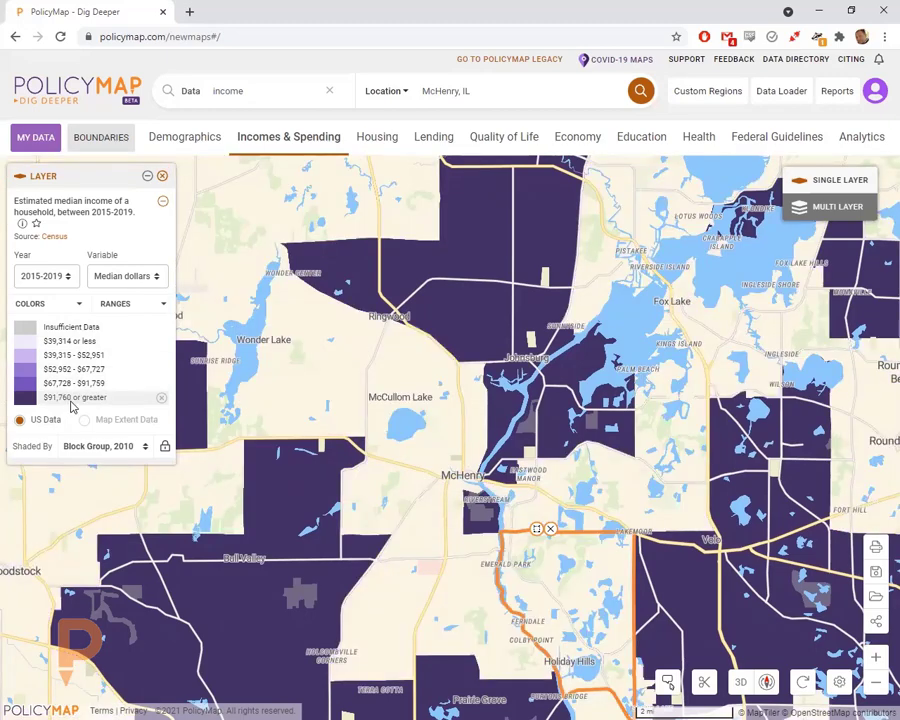
click(135, 371)
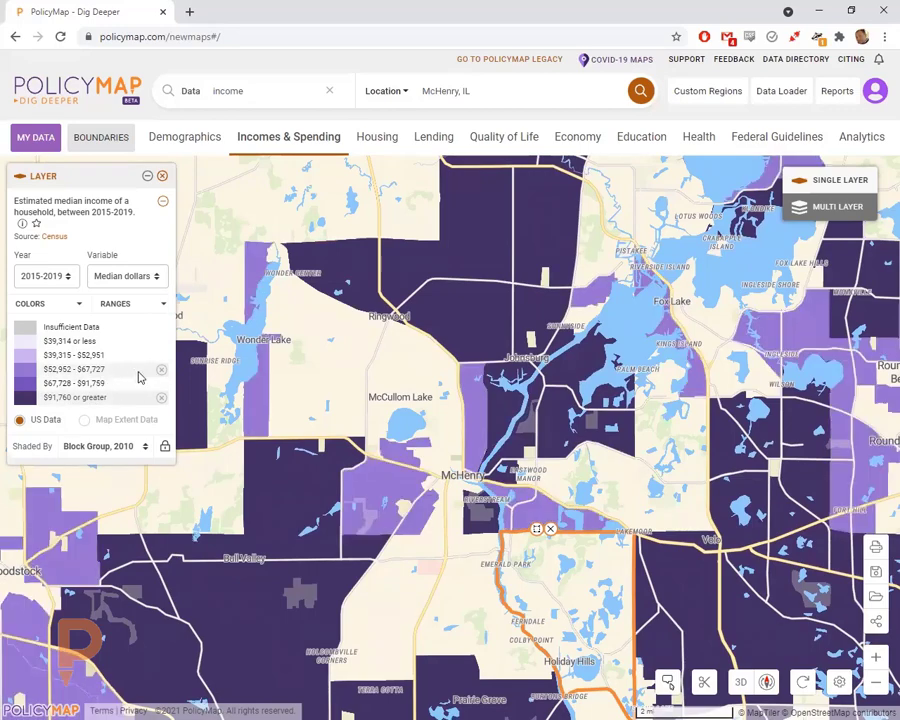
click(116, 346)
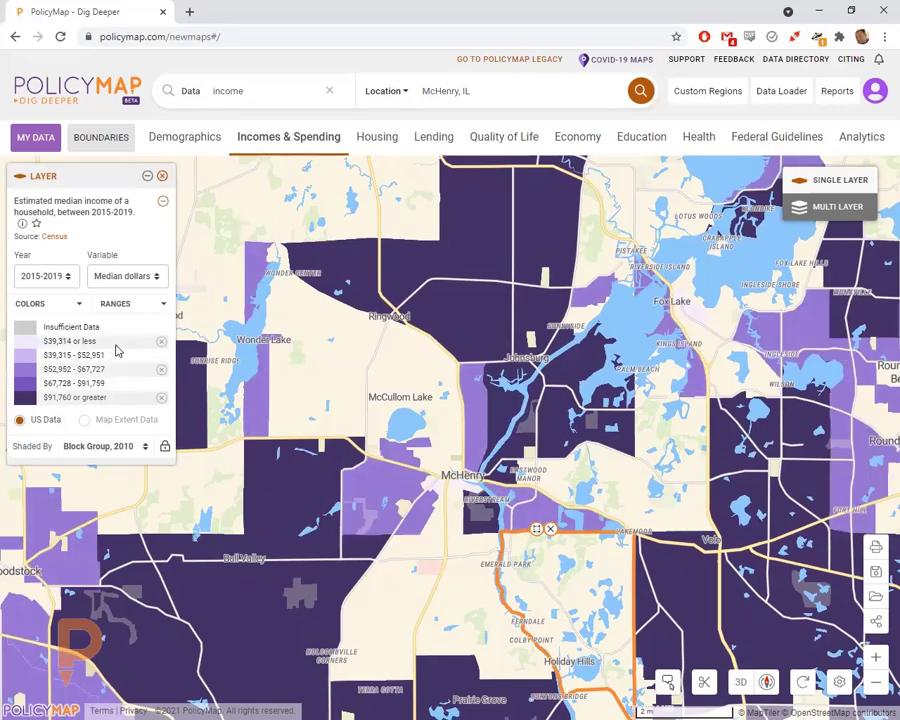
click(161, 341)
click(161, 369)
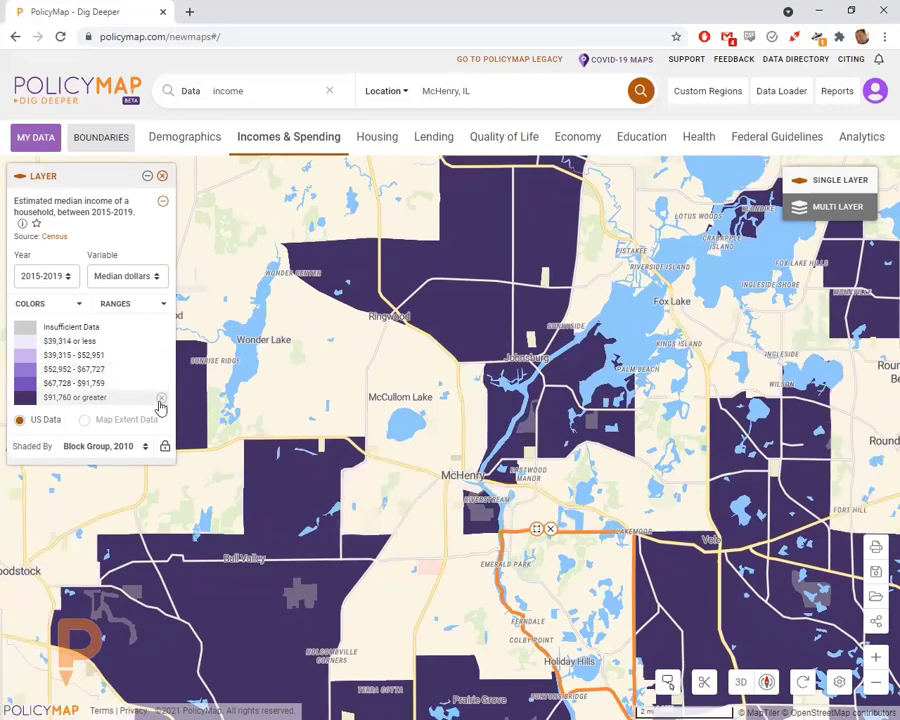
click(161, 398)
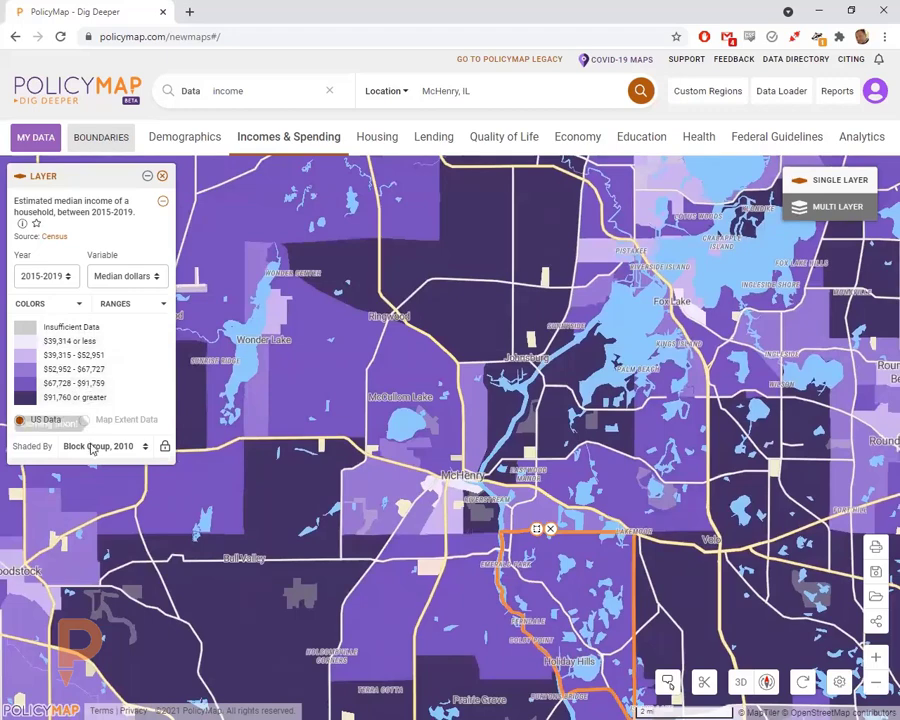
click(112, 305)
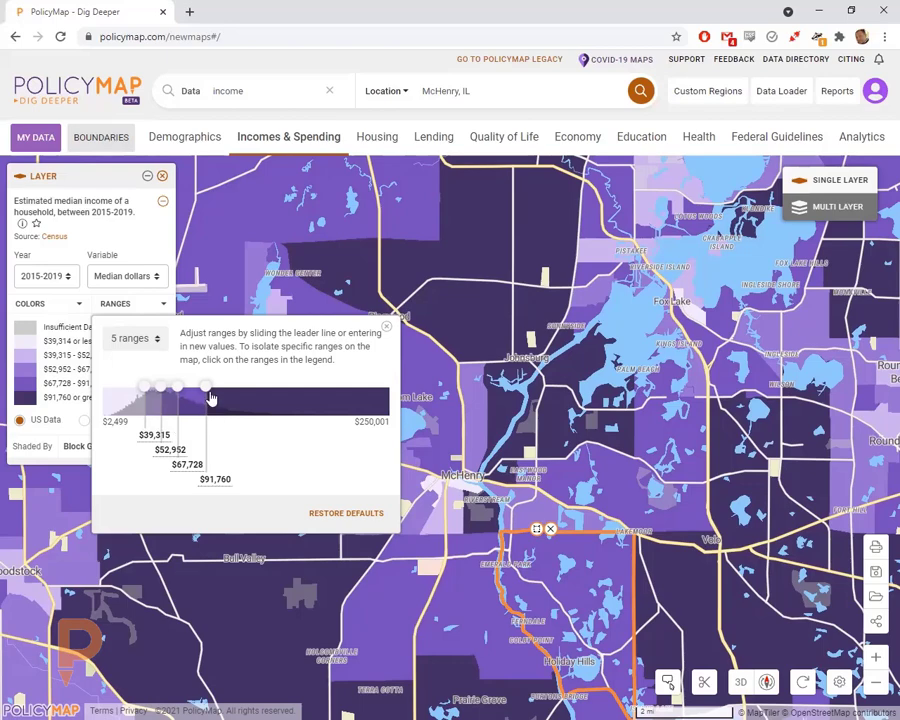
- Try dragging the top range break, then set the first break to $20,000
drag(205, 389, 345, 390)
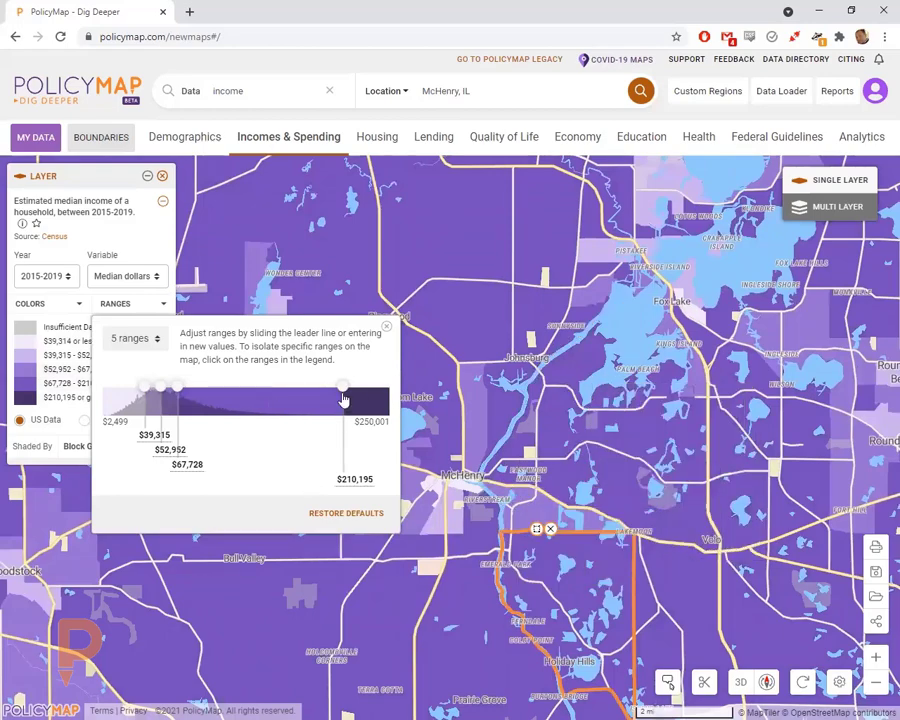
drag(343, 386, 215, 396)
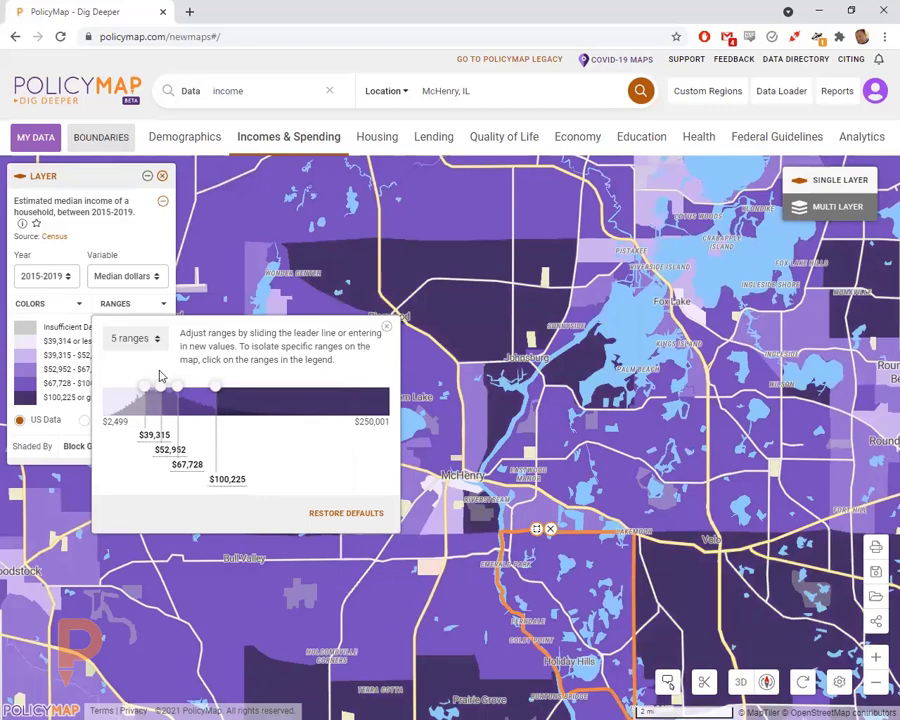
click(158, 444)
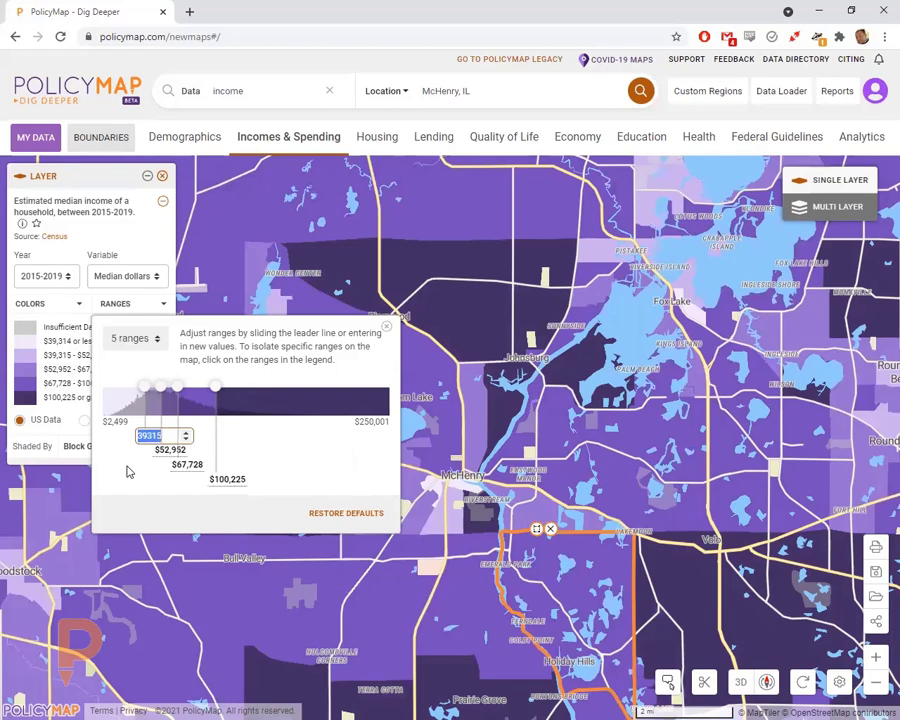
text(20000)
key(Tab)
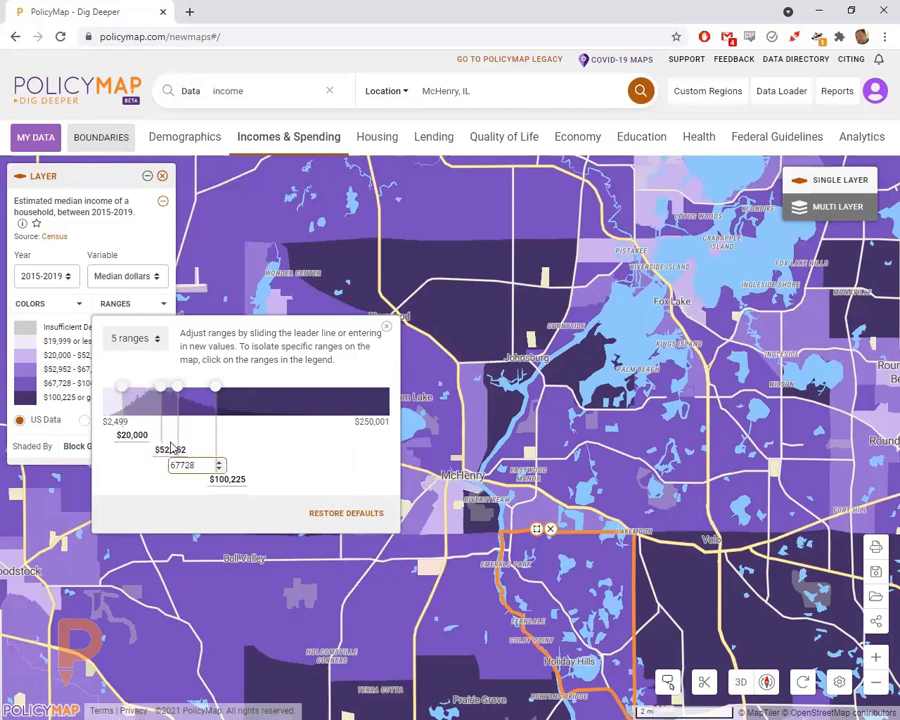
- Set the second and third income range breaks to $48,000 and $68,000
click(172, 450)
drag(189, 450, 137, 457)
text(4)
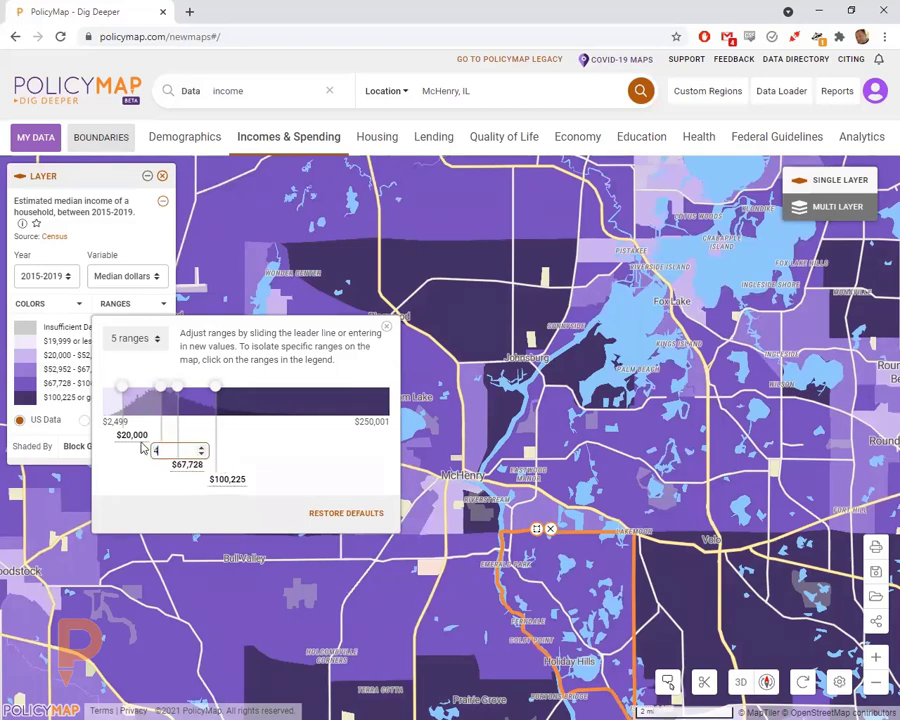
text(8,000)
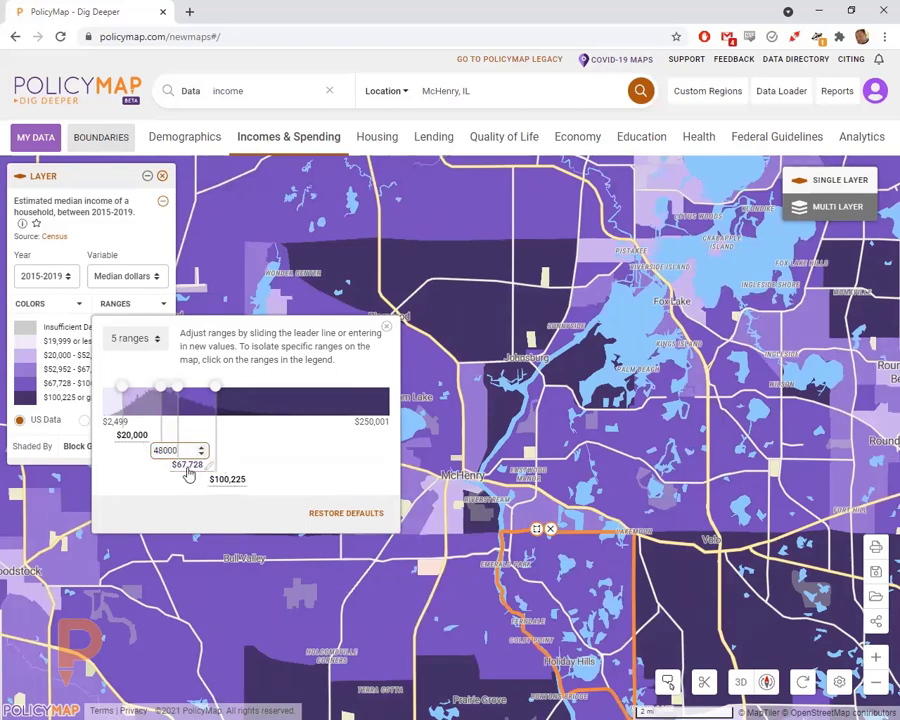
click(190, 466)
drag(197, 470, 151, 471)
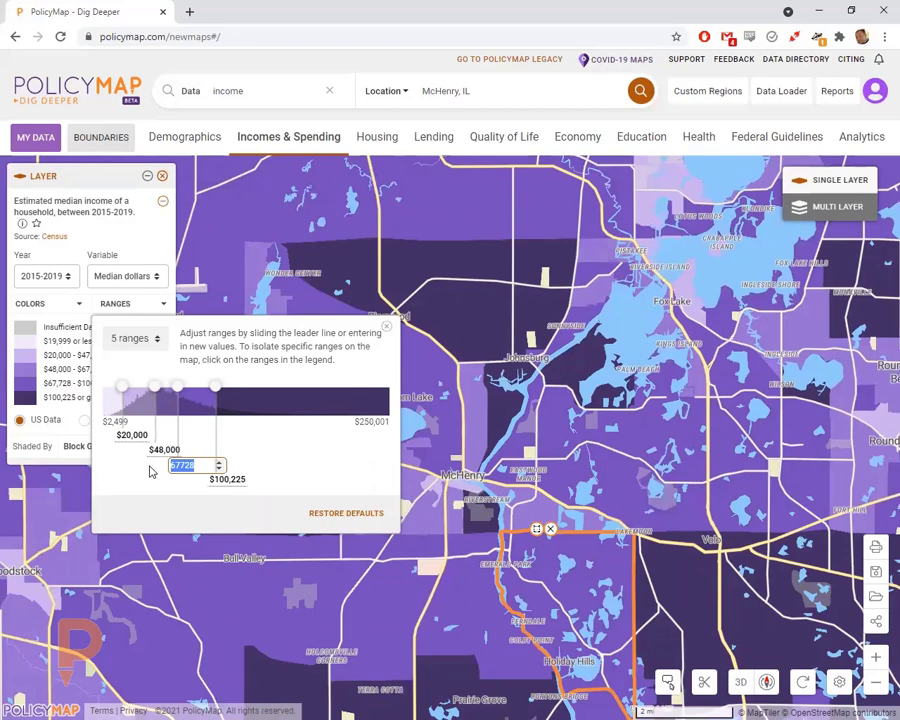
text(80000)
- Set the top income range break to $100,000
click(222, 481)
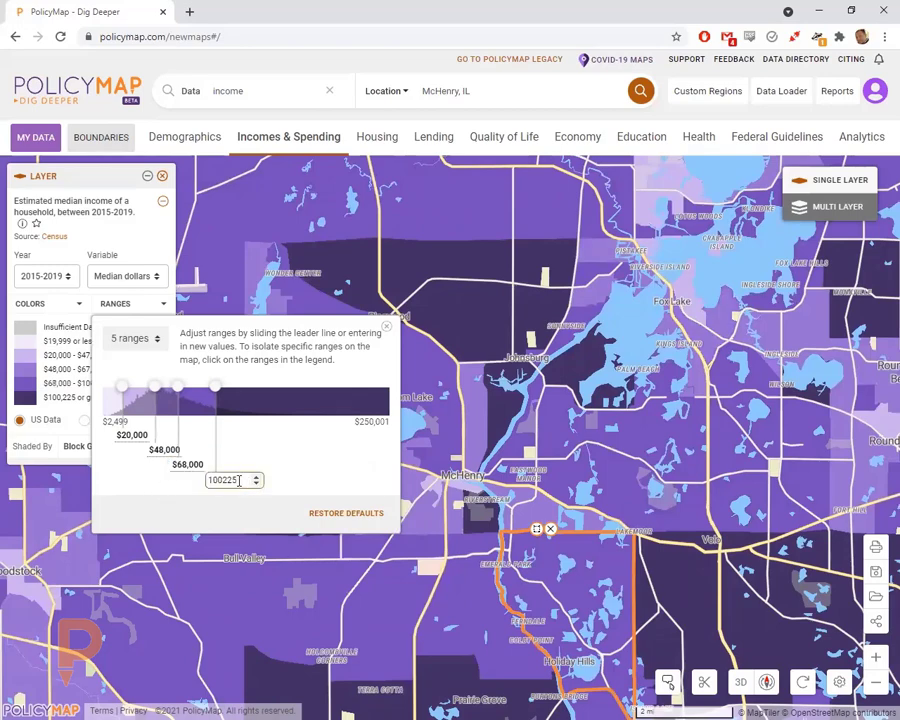
drag(238, 481, 183, 482)
text(100000)
key(Return)
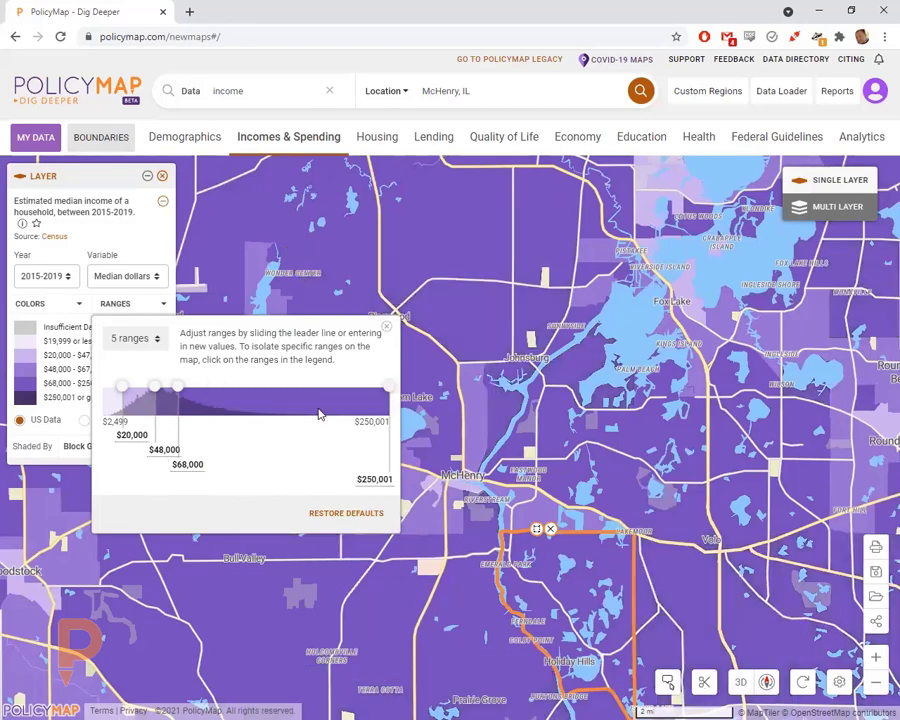
click(375, 479)
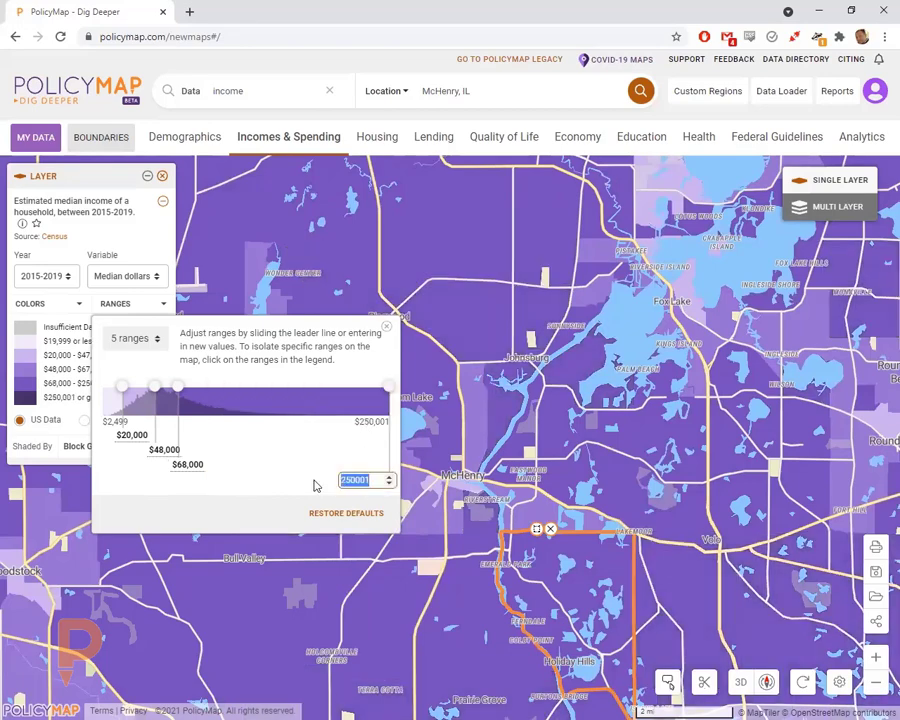
text(100000)
key(Return)
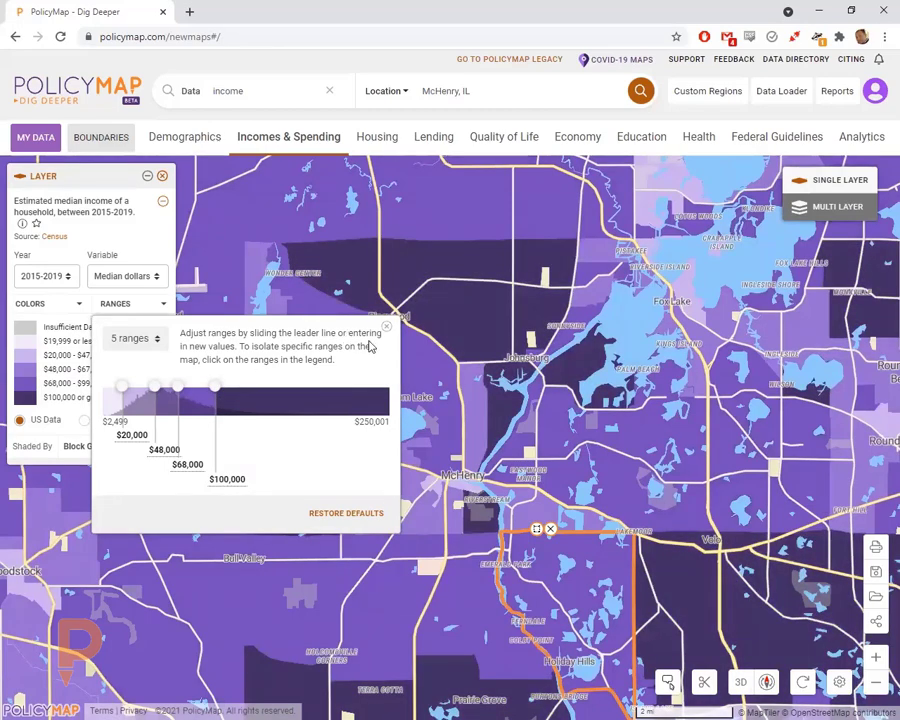
- Close the Ranges popup, zoom out to the whole county's new income classes, and list the Variable choices
click(386, 328)
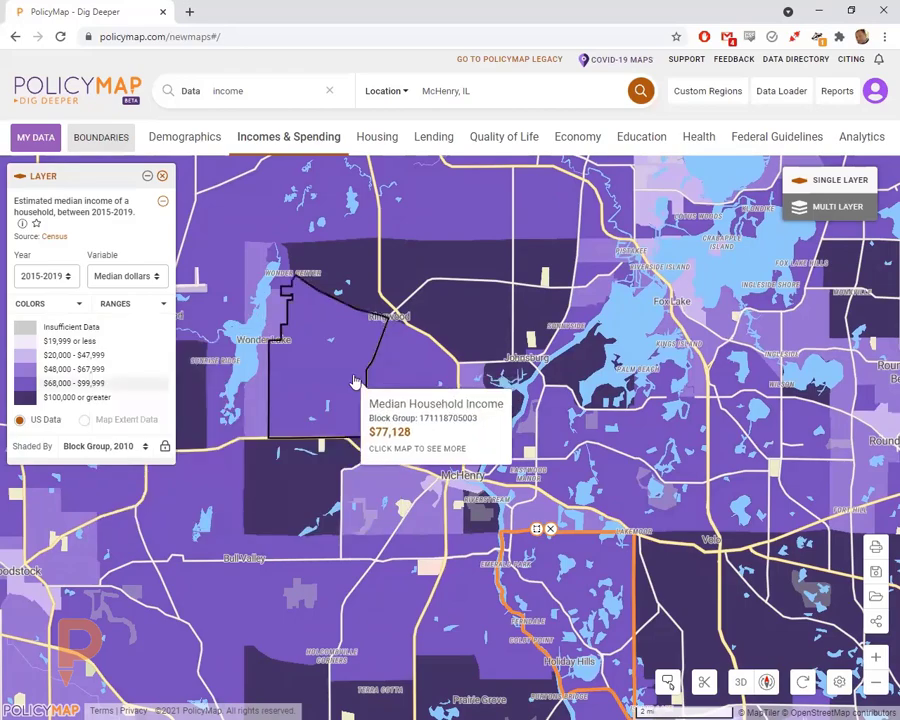
scroll(358, 412, down, 2)
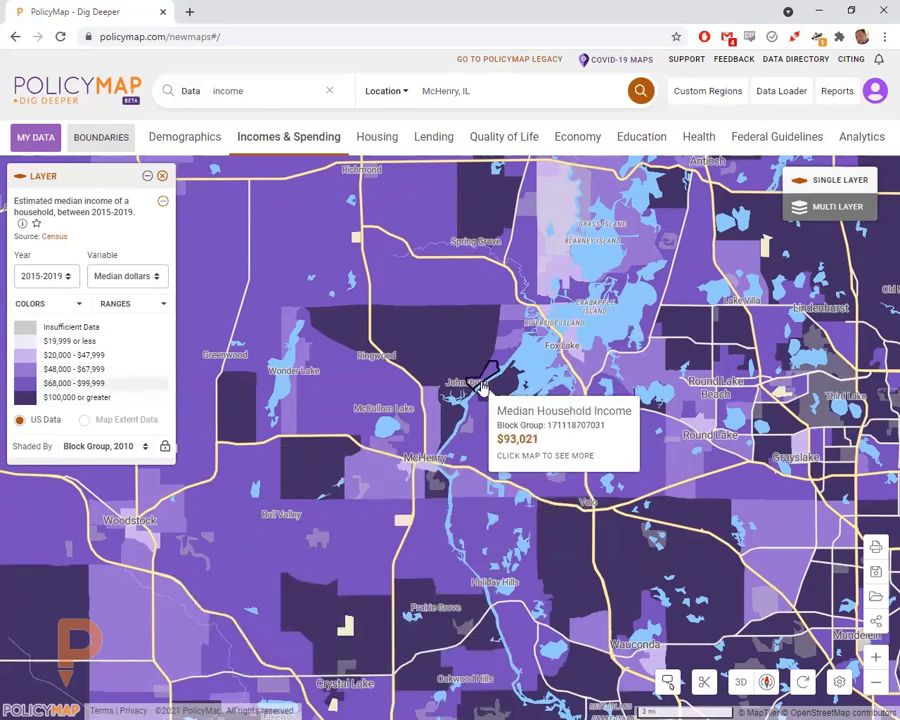
drag(484, 388, 471, 433)
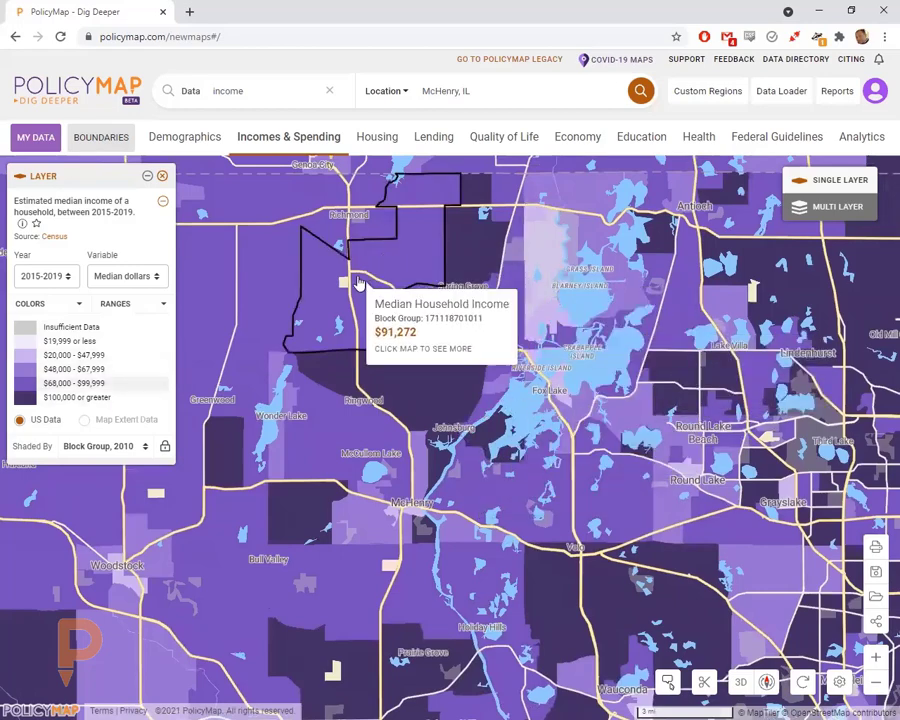
drag(408, 447, 440, 420)
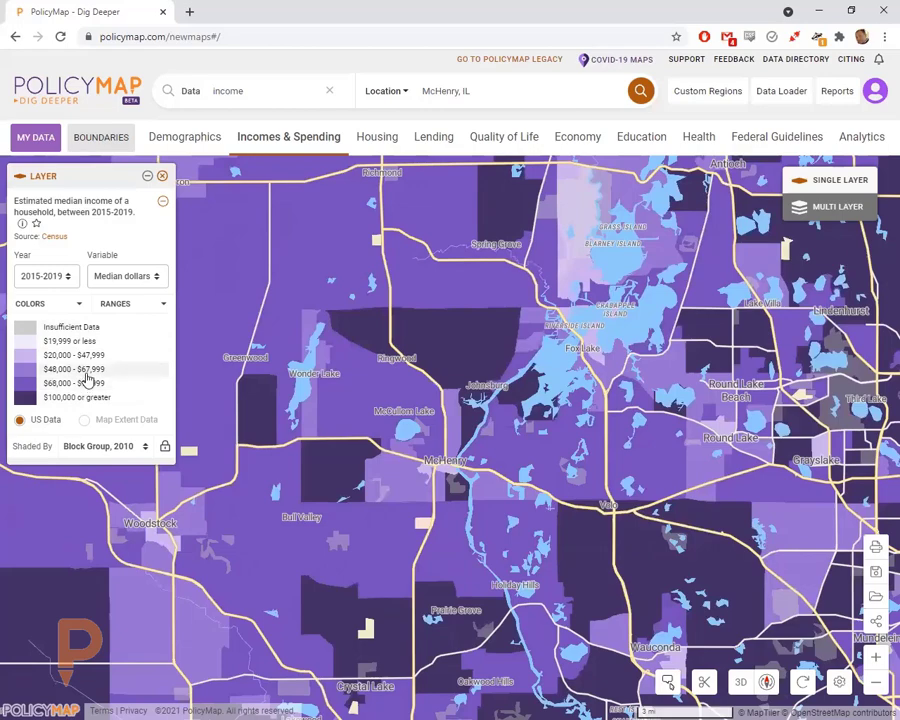
click(126, 275)
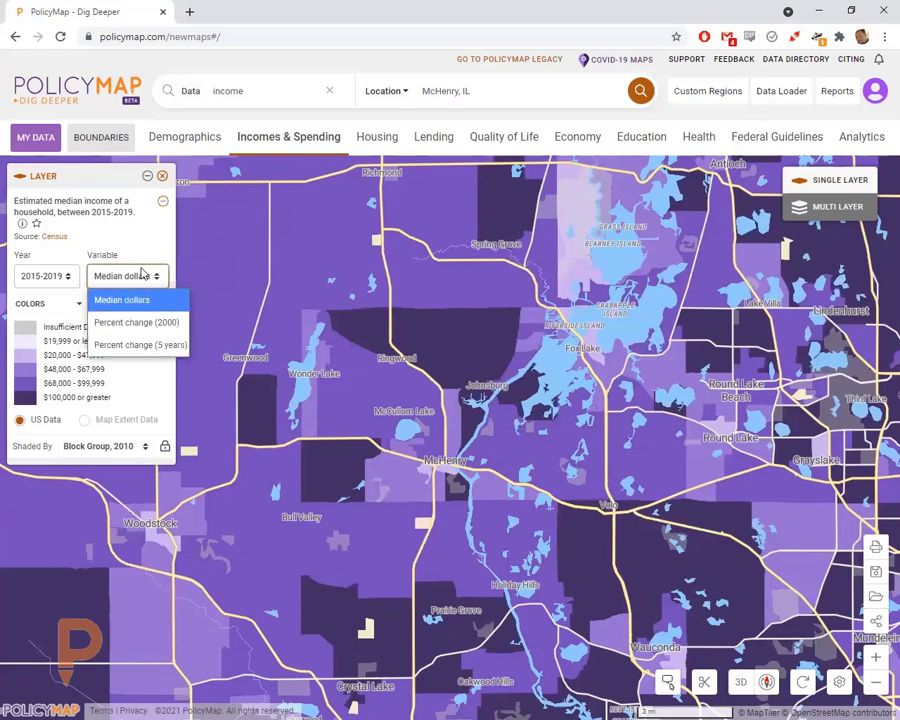
- Keep Median dollars as the variable and pan north to compare block group incomes
click(121, 300)
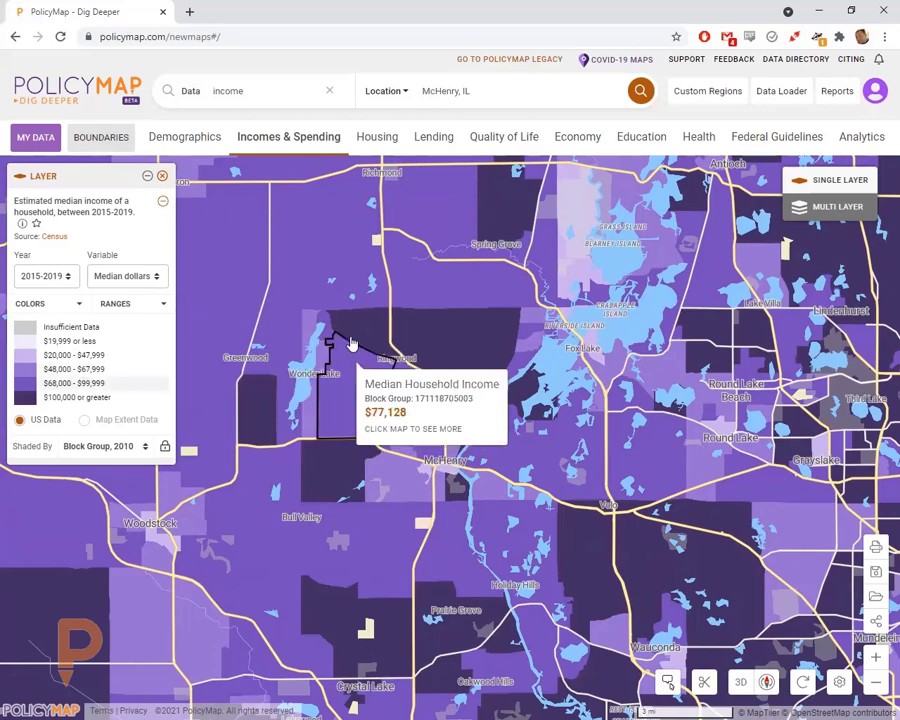
mouse_move(472, 311)
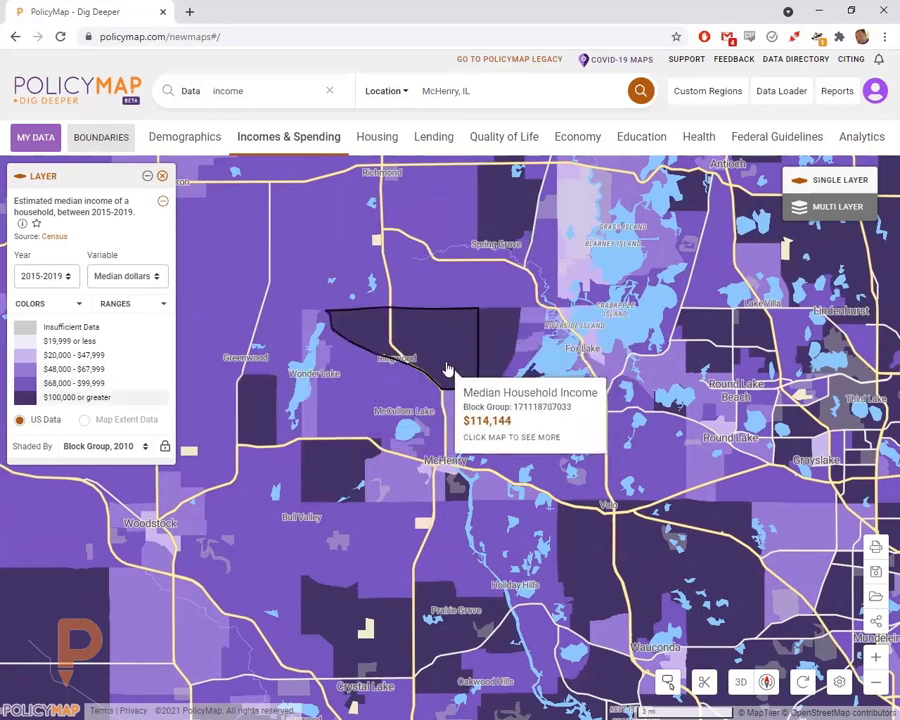
drag(416, 334, 456, 368)
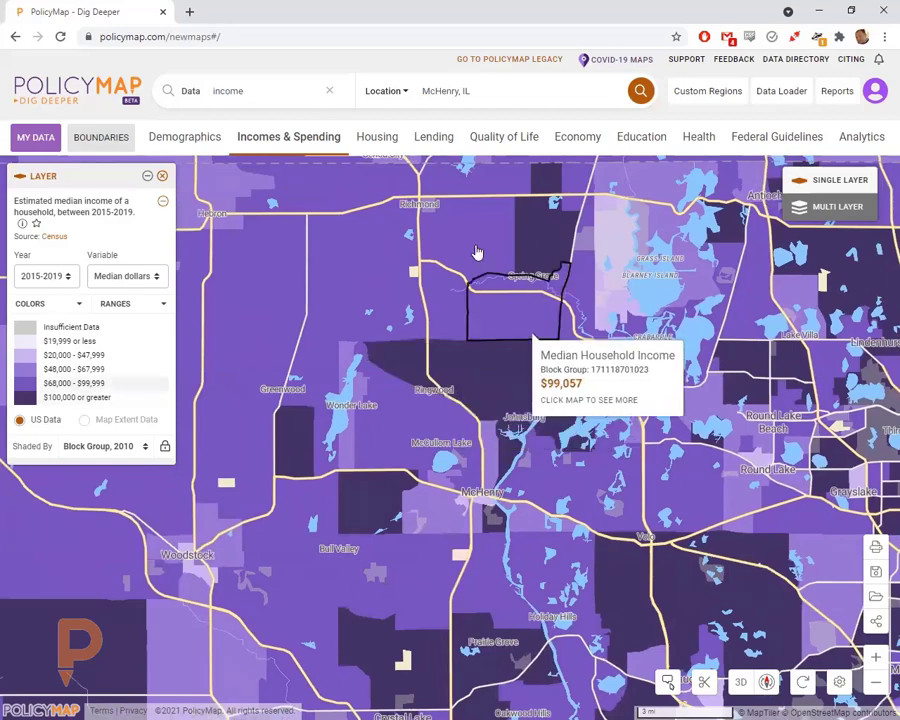
click(428, 90)
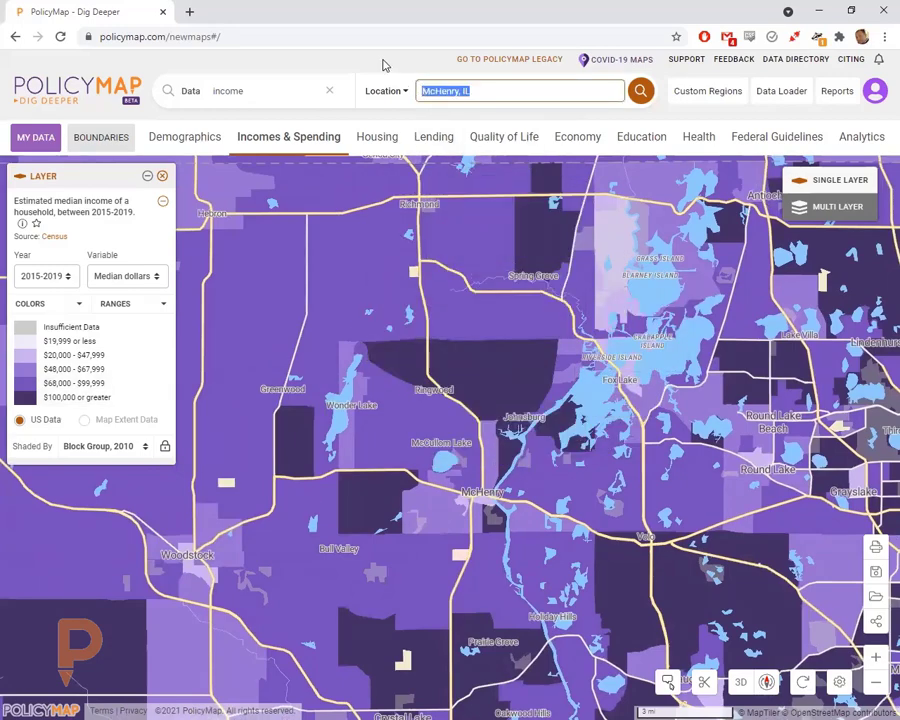
- Change the location to McHenry, IL (County) from the suggestion list
click(474, 93)
key(BackSpace)
key(BackSpace)
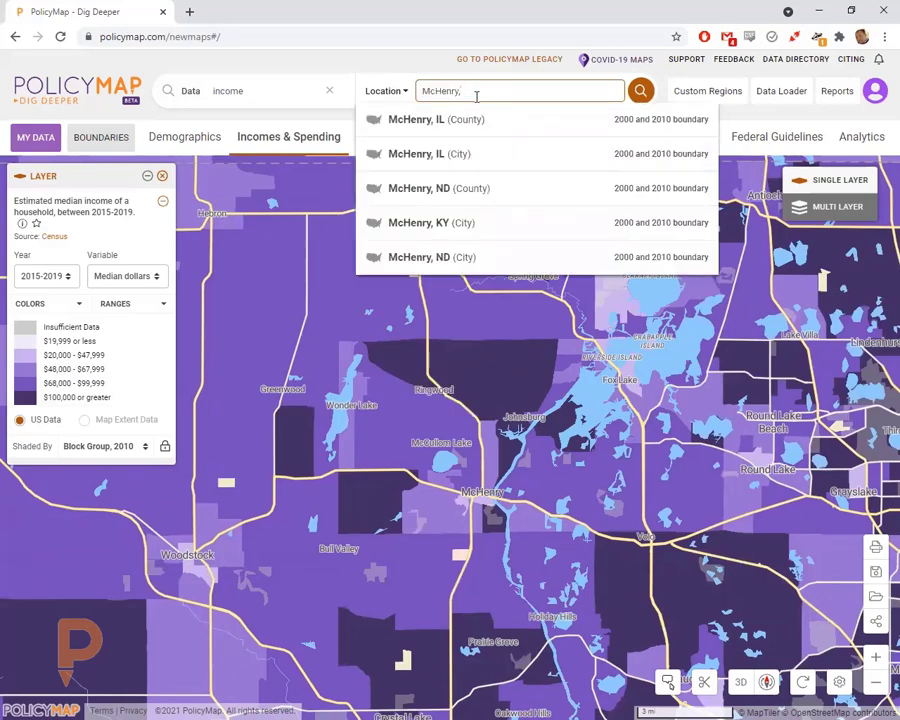
click(452, 121)
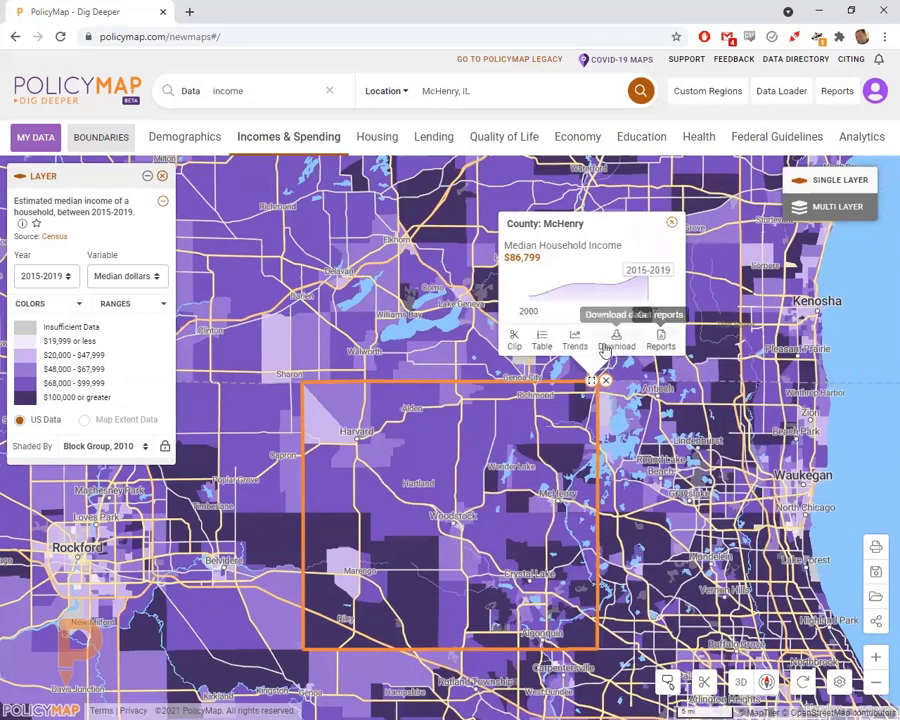
- Open the county's block group income table and scroll through it
click(541, 346)
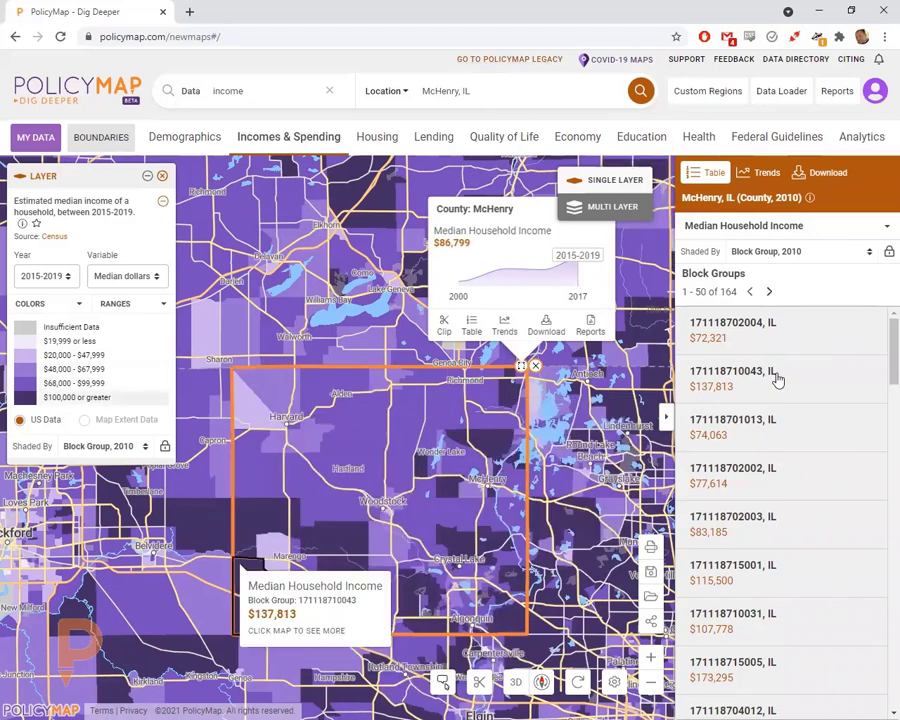
scroll(771, 494, down, 2)
scroll(771, 494, down, 3)
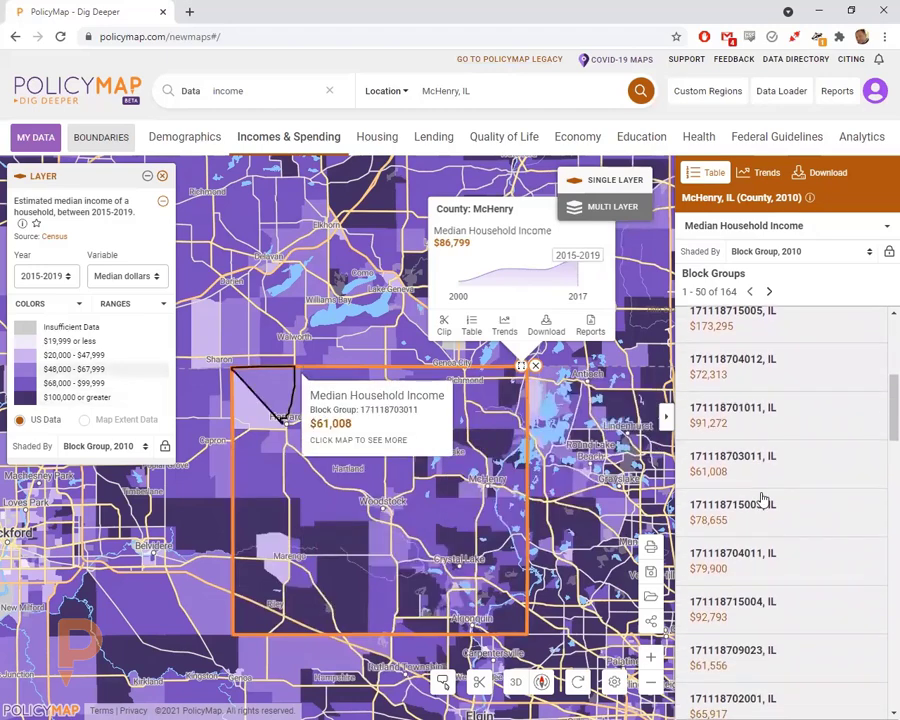
scroll(750, 522, down, 2)
scroll(753, 505, up, 8)
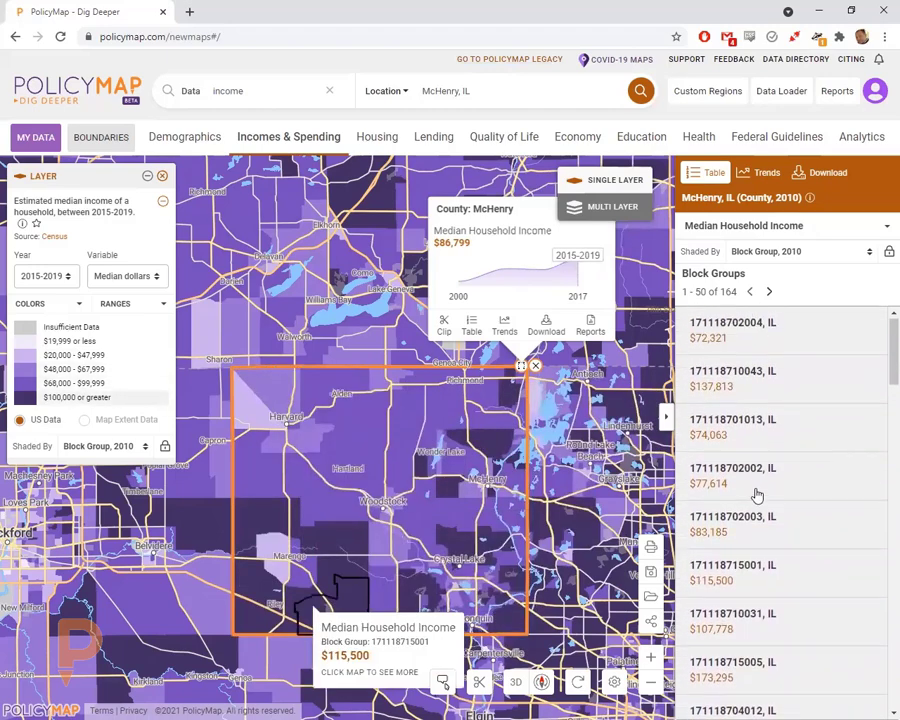
- Check the Download options, return to the table, and set Variable to Percent change (5 years)
click(805, 175)
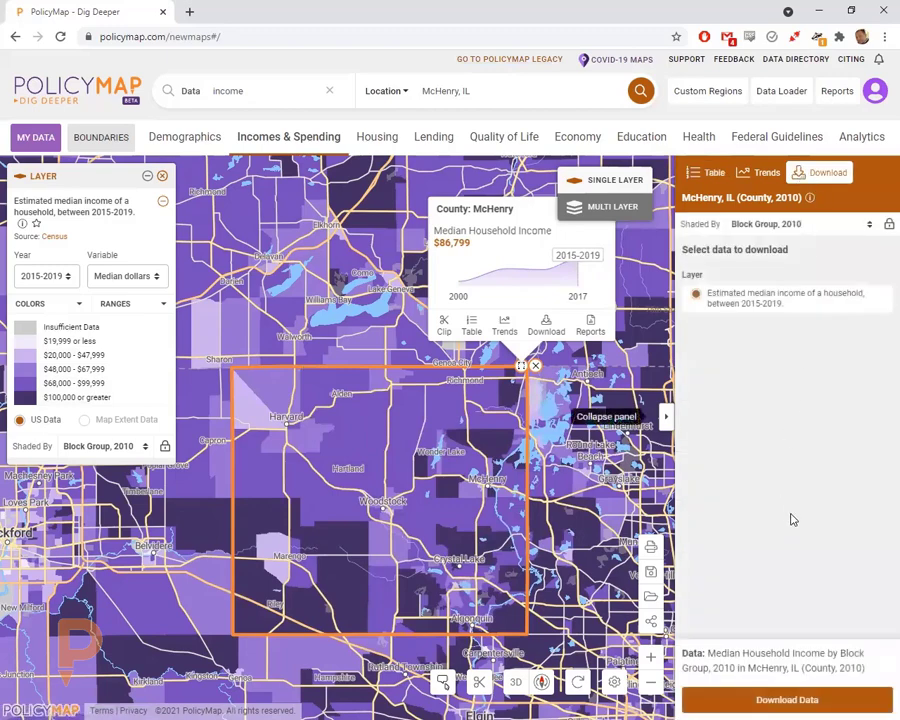
click(692, 174)
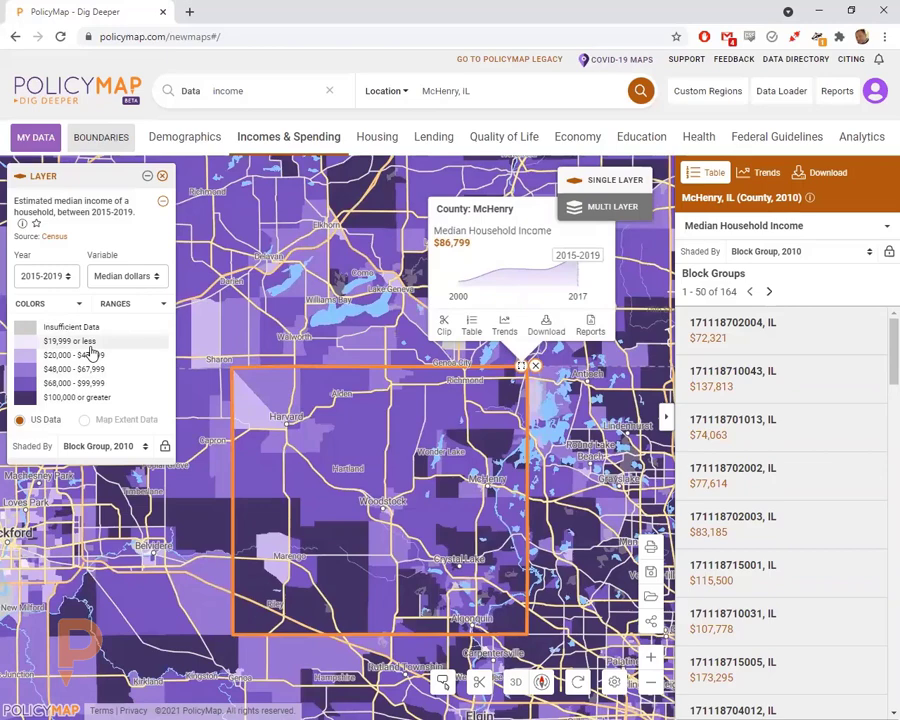
click(122, 276)
click(134, 341)
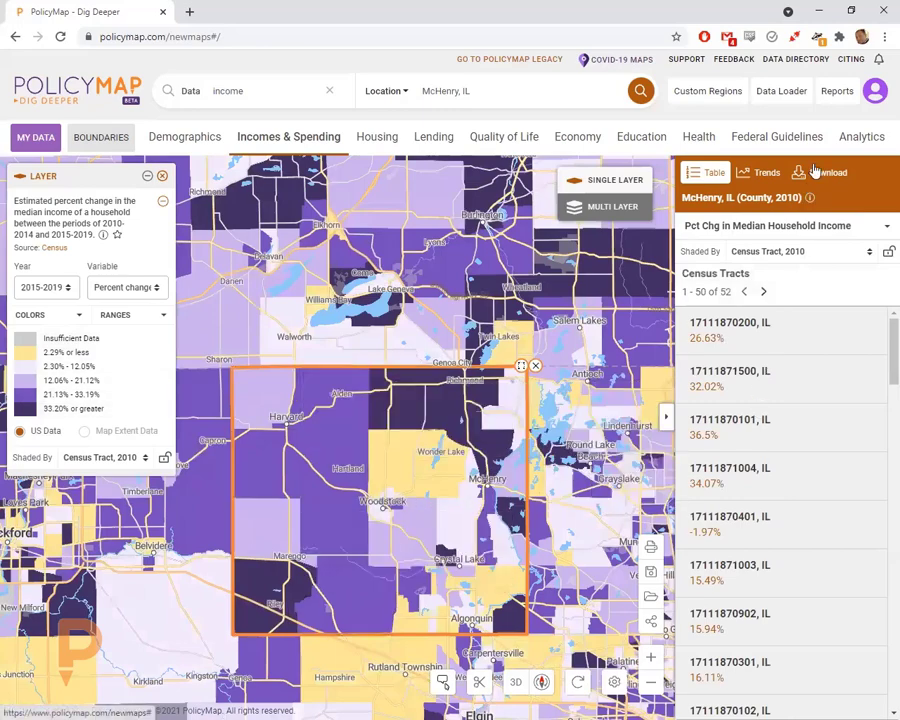
- Shade the income-change map by Block Group, 2010
mouse_move(386, 502)
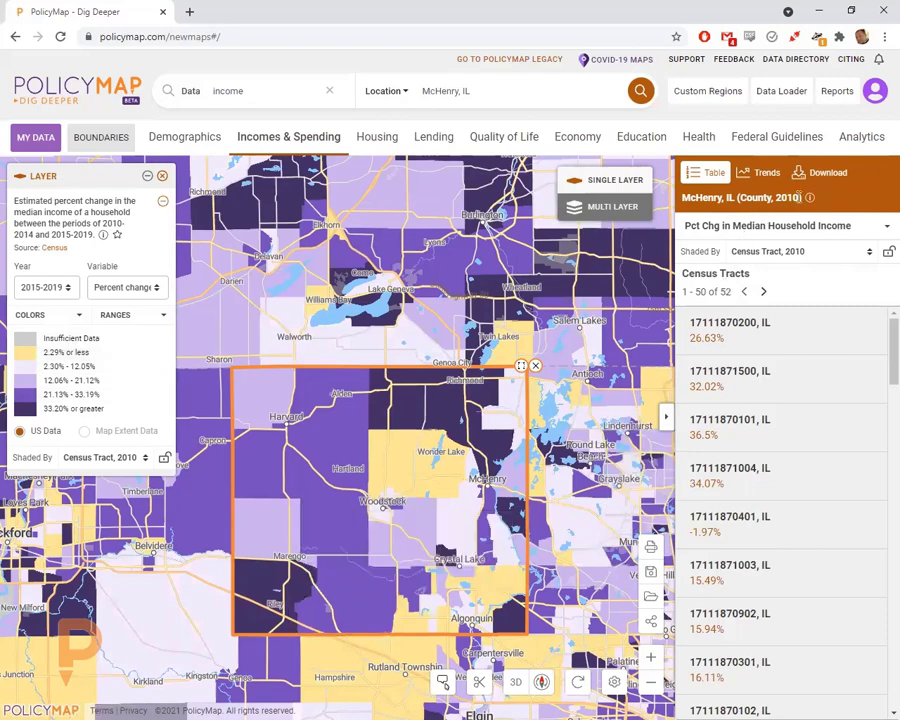
click(100, 457)
click(106, 480)
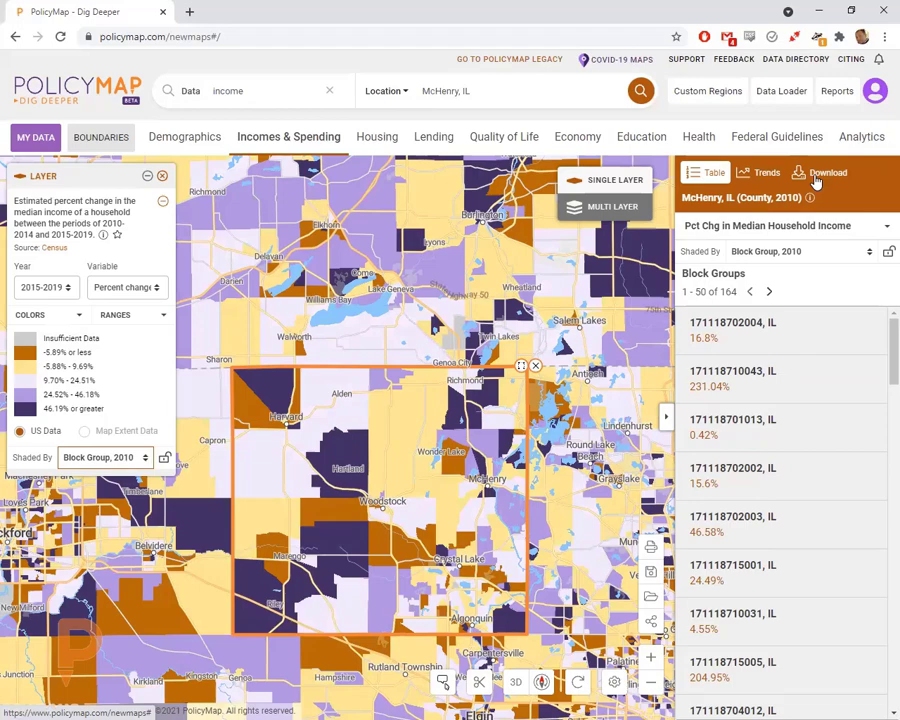
- Download the county's block group data as a CSV and open it
click(816, 178)
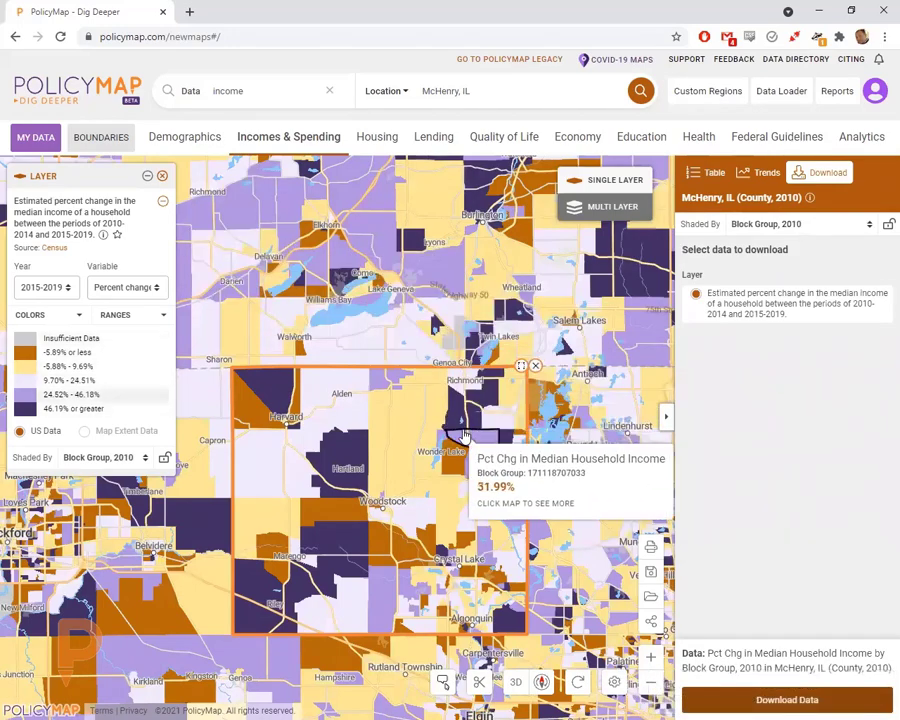
click(700, 174)
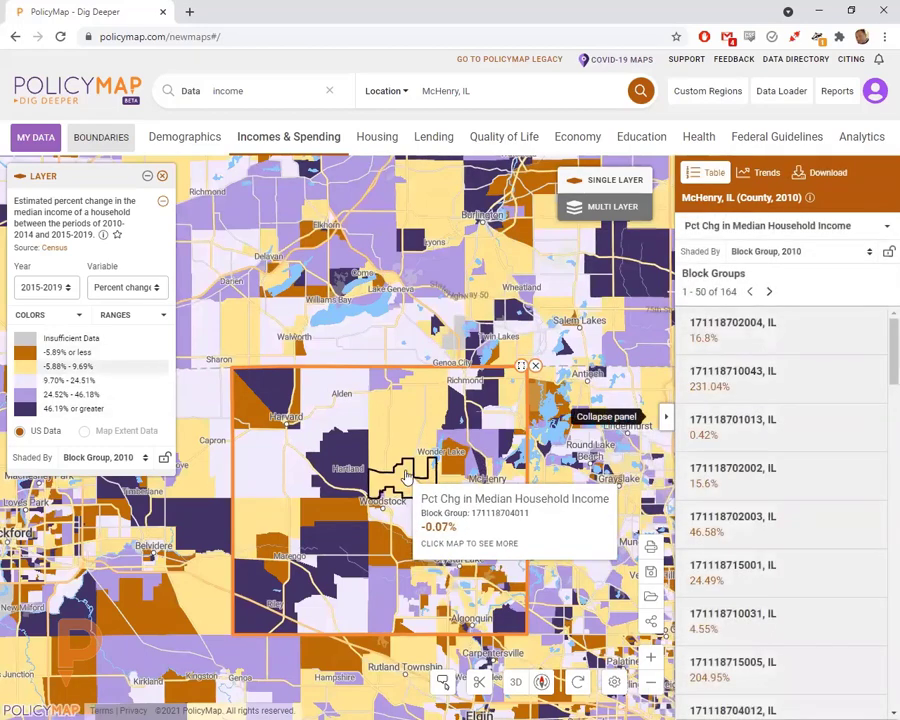
drag(592, 431, 590, 380)
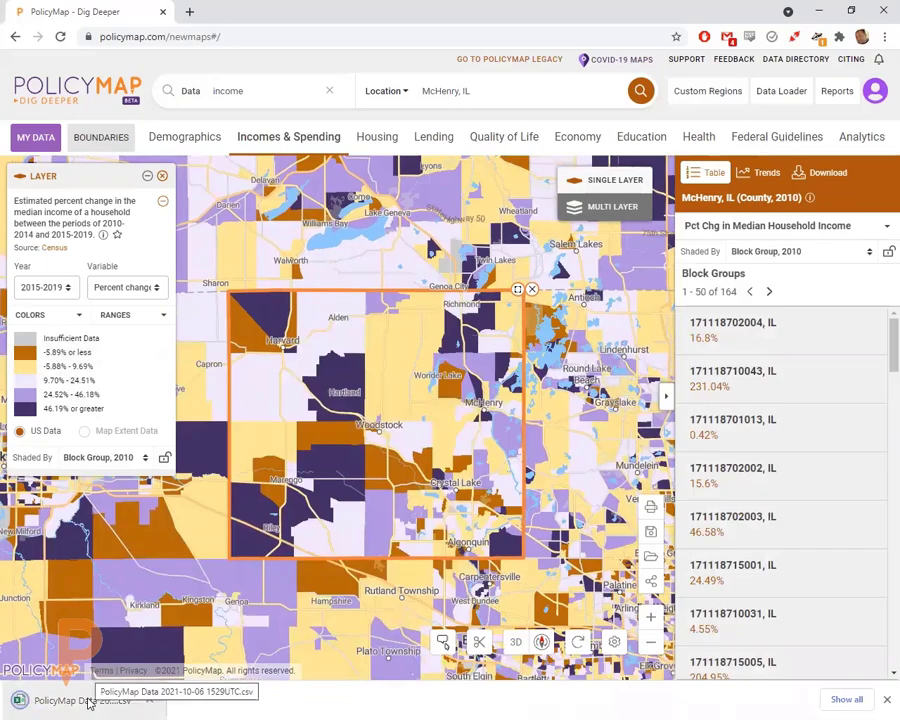
click(88, 701)
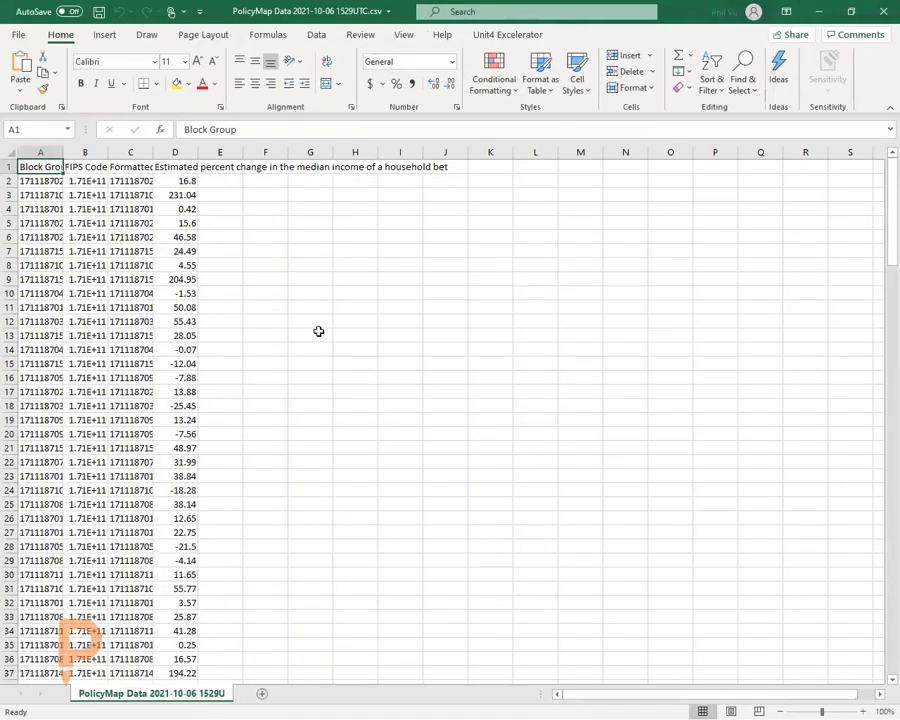
- Widen column A for Block Group and column B for FIPS Code, selecting sample values
drag(62, 157, 151, 155)
drag(88, 179, 90, 348)
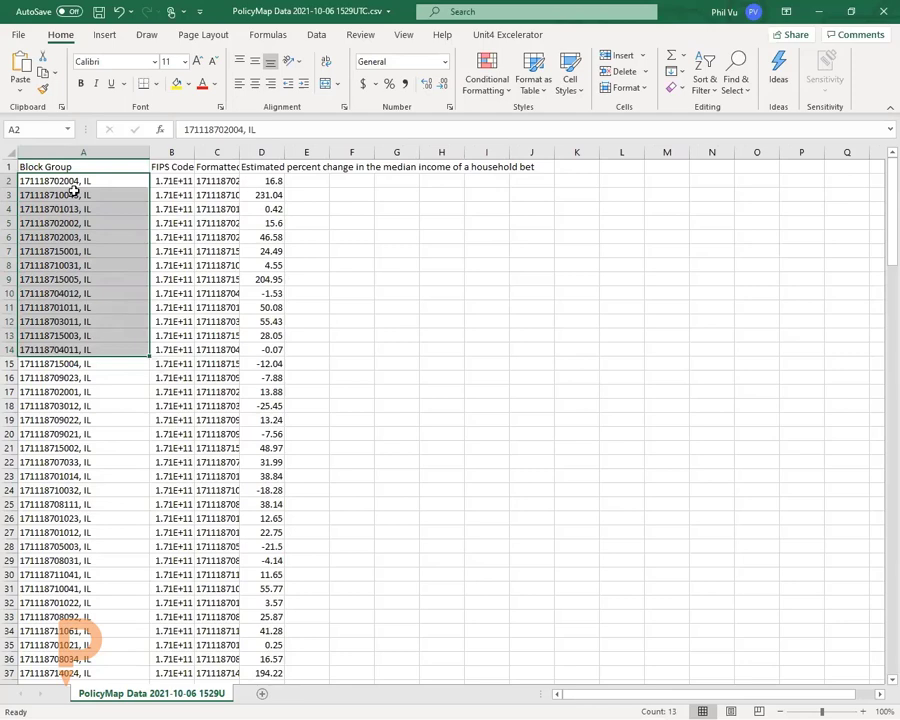
drag(194, 152, 230, 152)
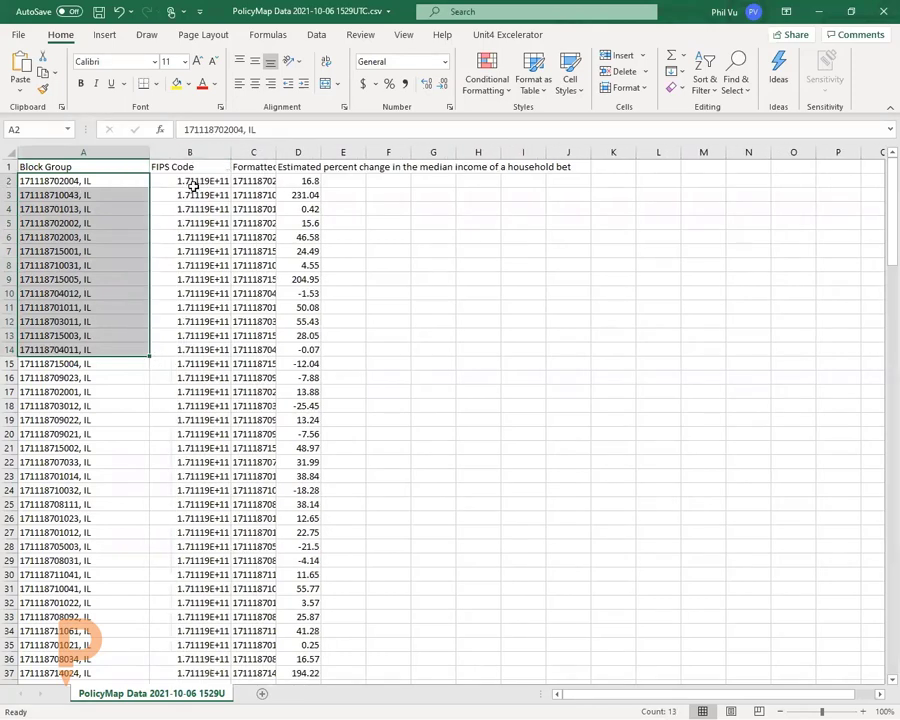
drag(193, 186, 212, 250)
- Widen columns B and C so Formatted FIPS shows, then minimize both Excel windows
drag(260, 160, 381, 152)
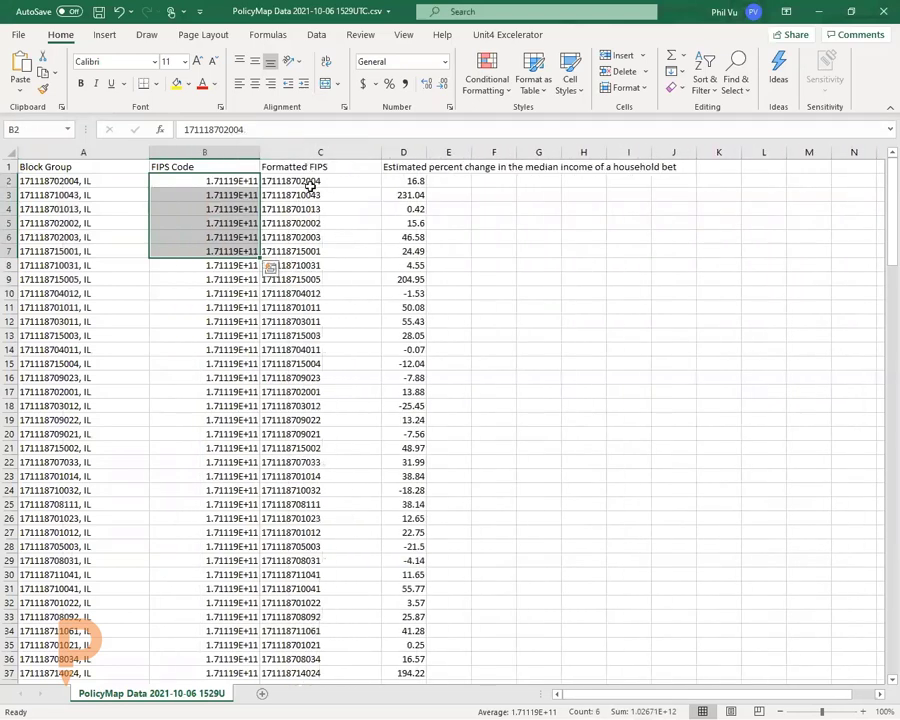
click(300, 181)
shift+click(293, 308)
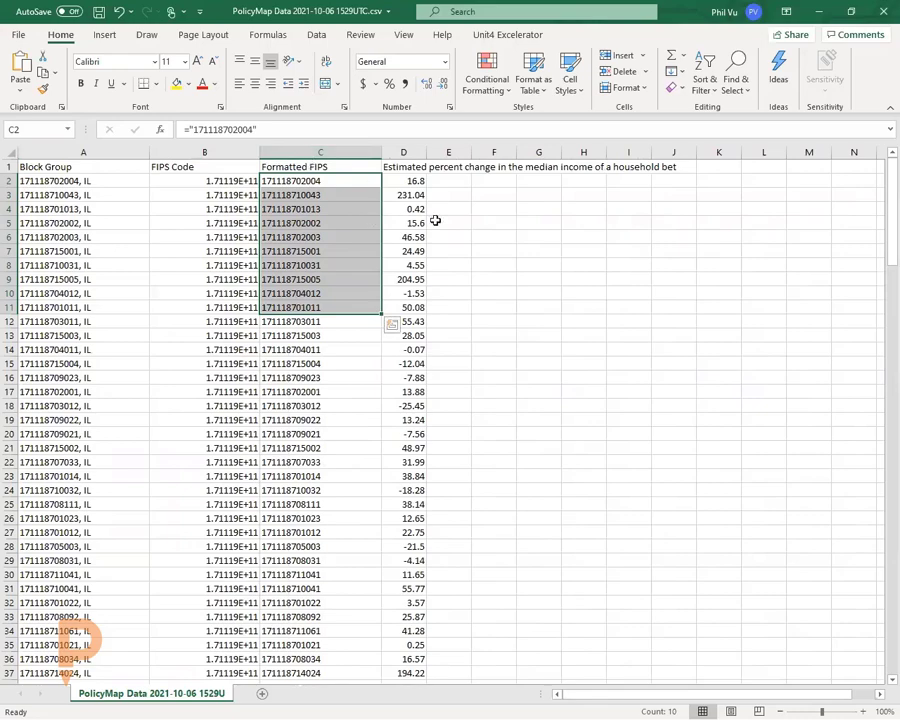
click(817, 11)
click(817, 11)
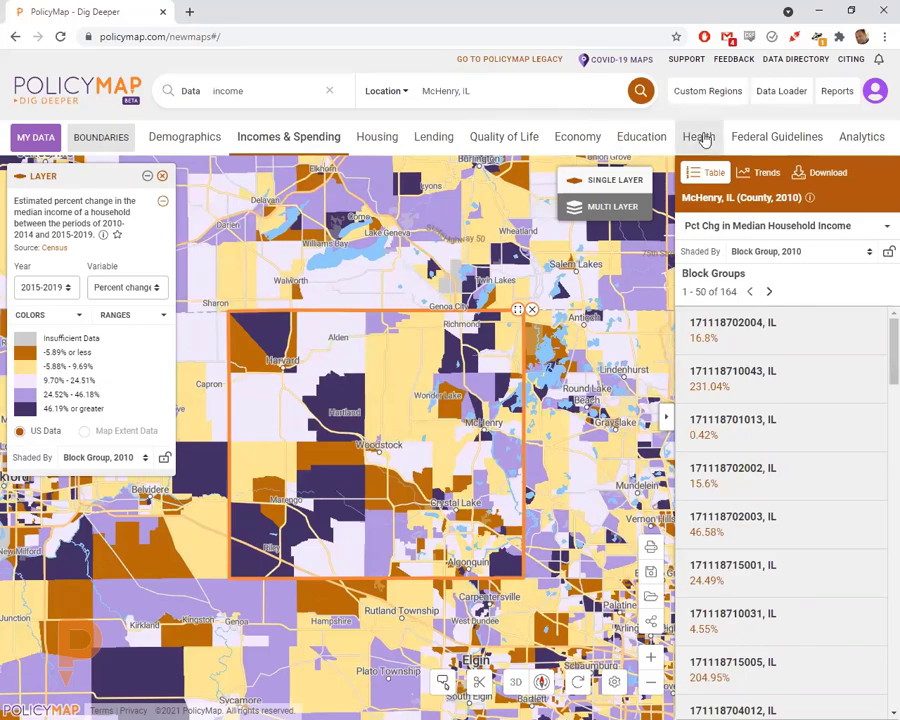
- Map 2017 percent of non-federal workers aged under 30 via Economy > Workforce Characteristics > By Demographics
click(699, 136)
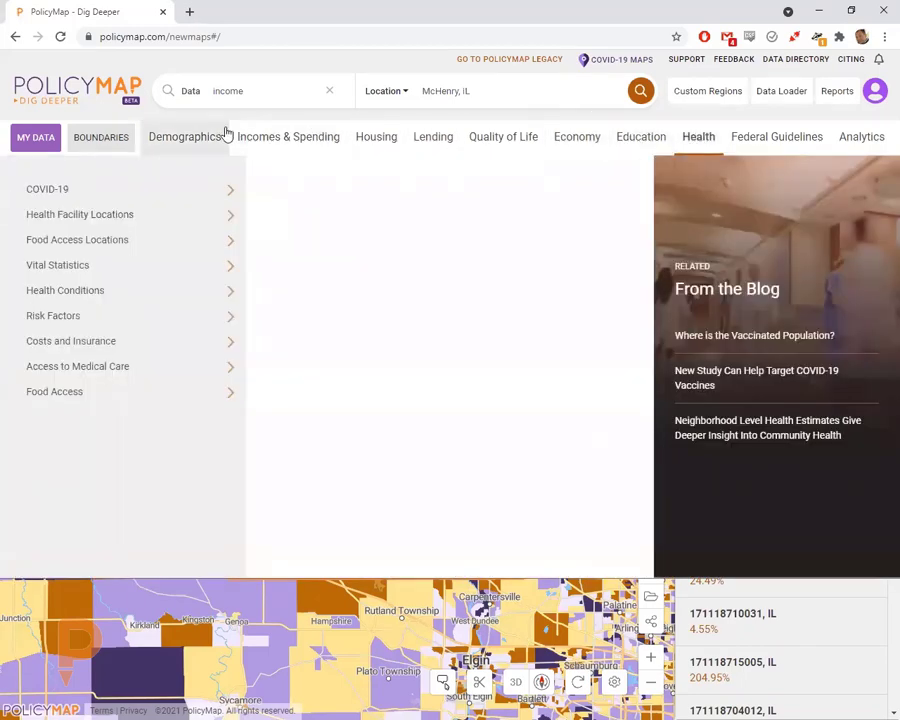
click(579, 140)
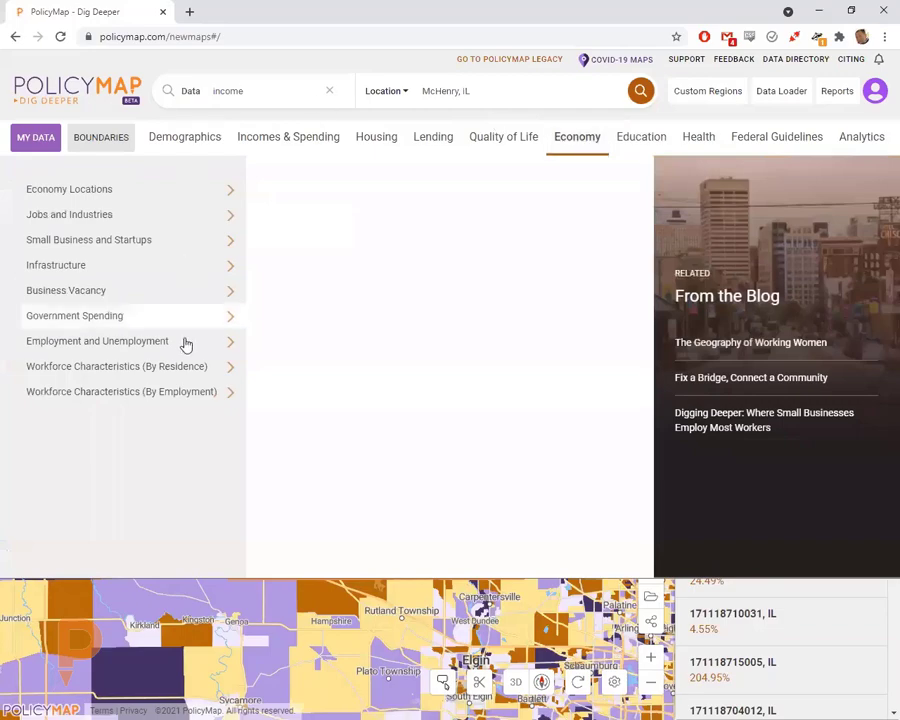
click(218, 371)
click(358, 239)
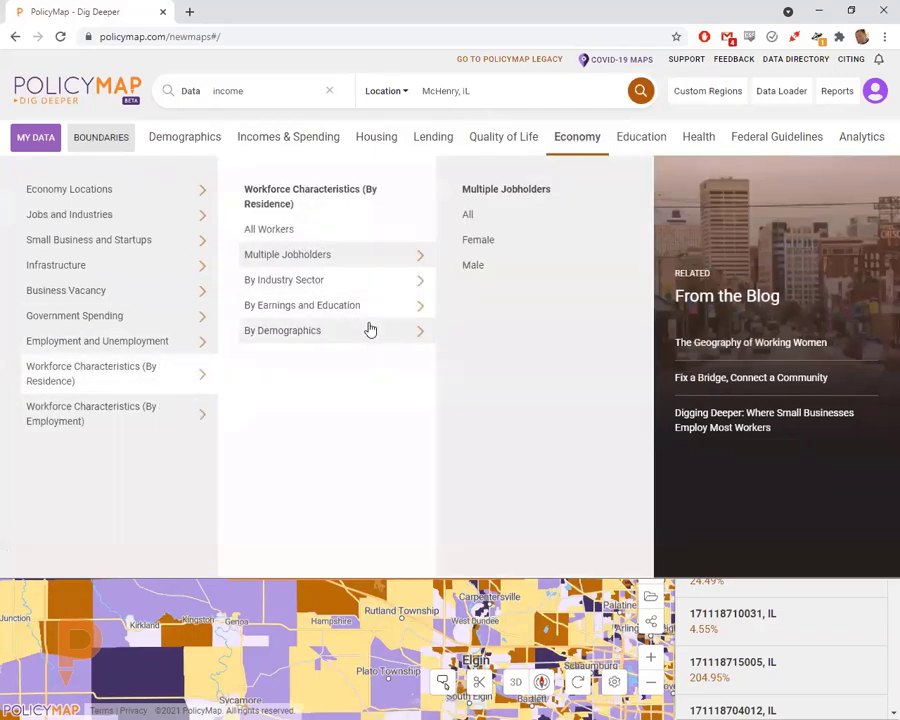
click(370, 330)
click(502, 220)
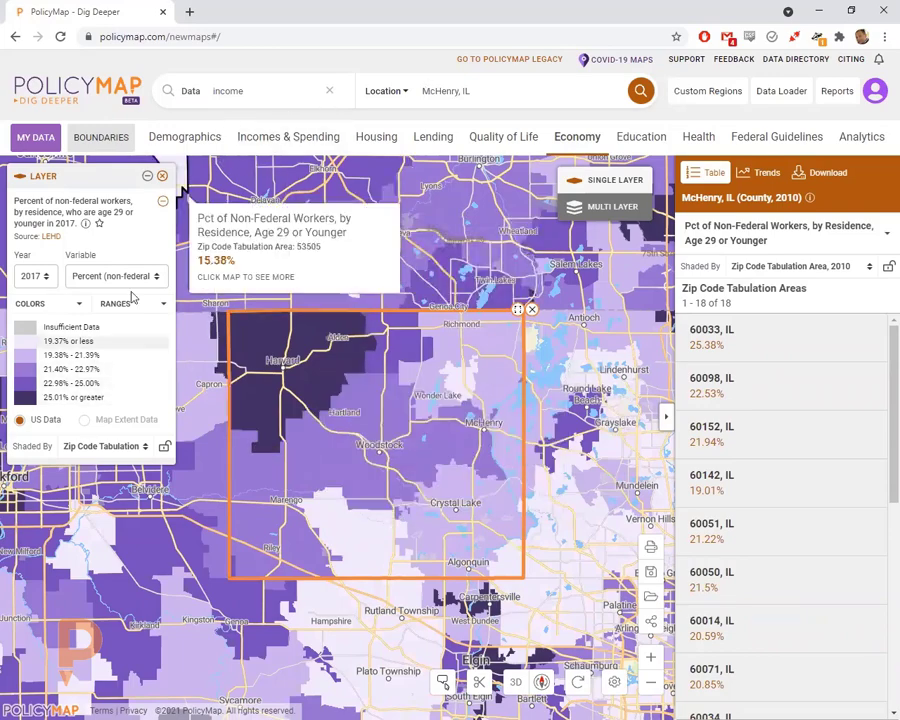
click(94, 446)
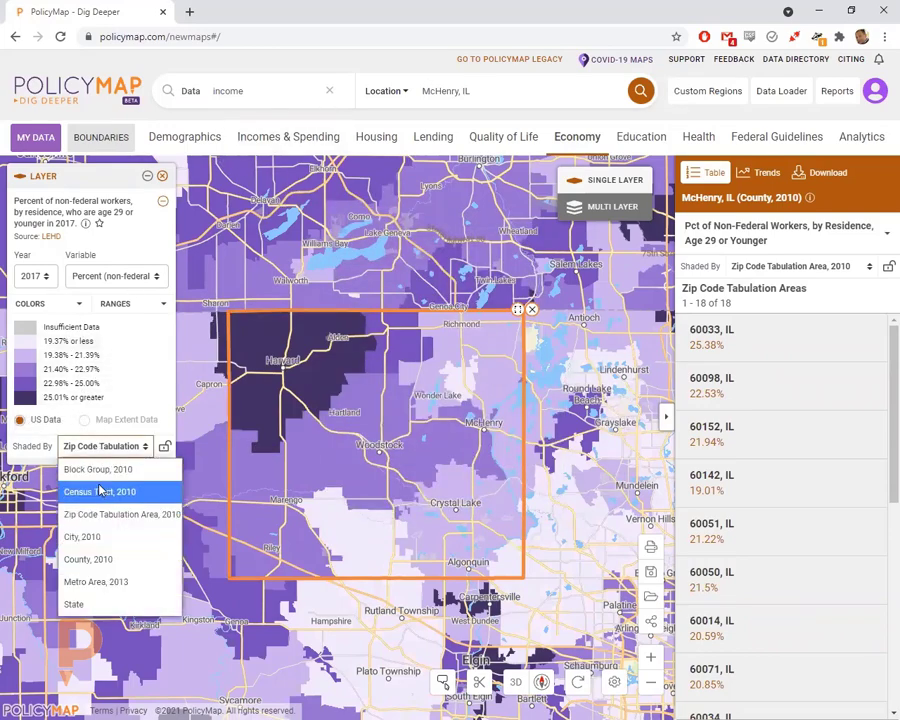
click(99, 491)
click(112, 276)
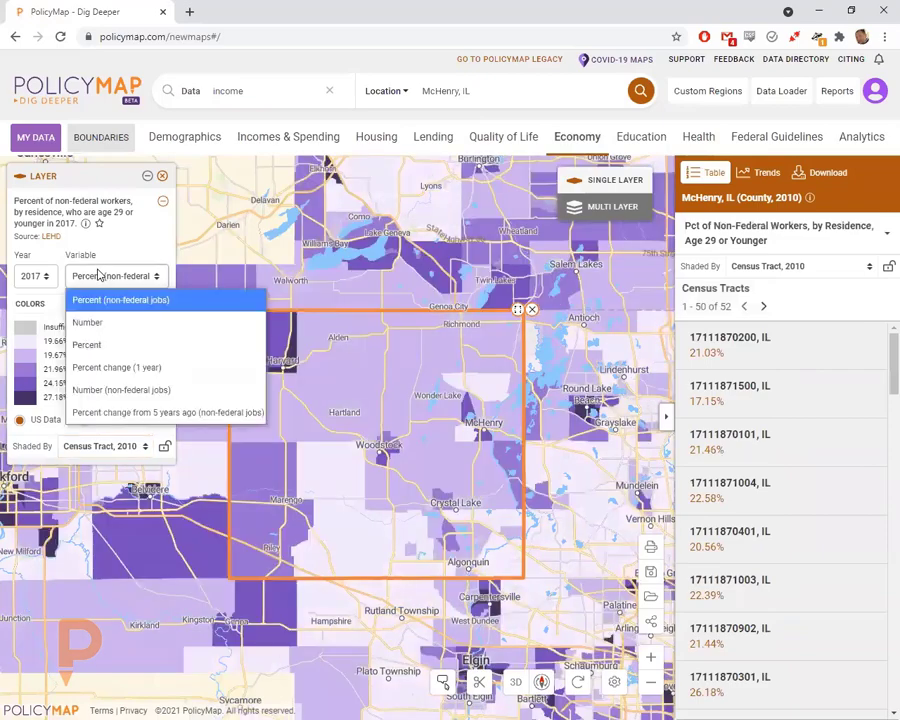
click(101, 323)
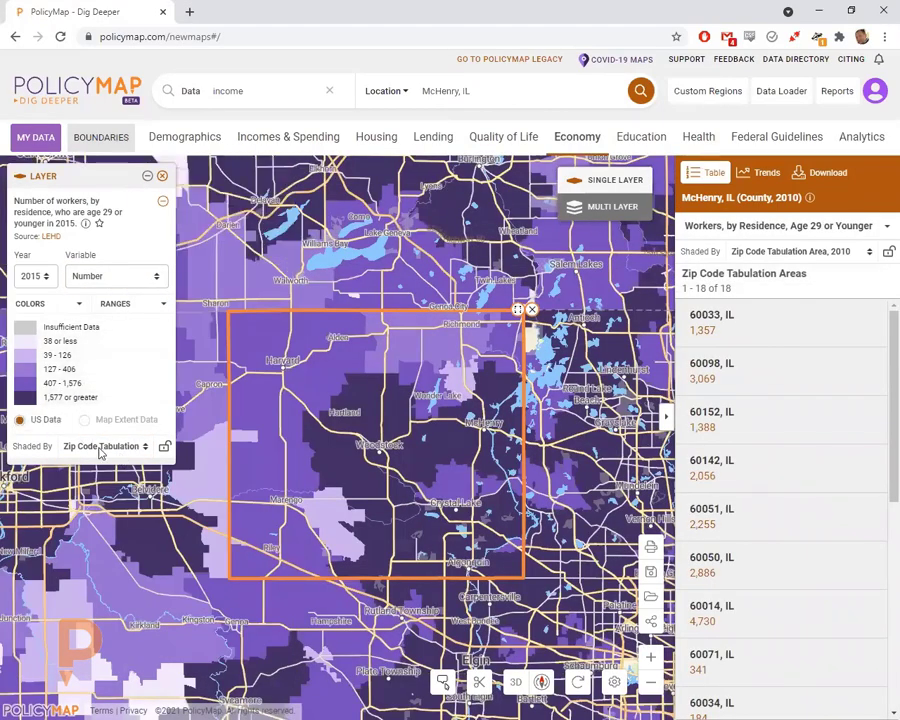
click(99, 446)
click(100, 486)
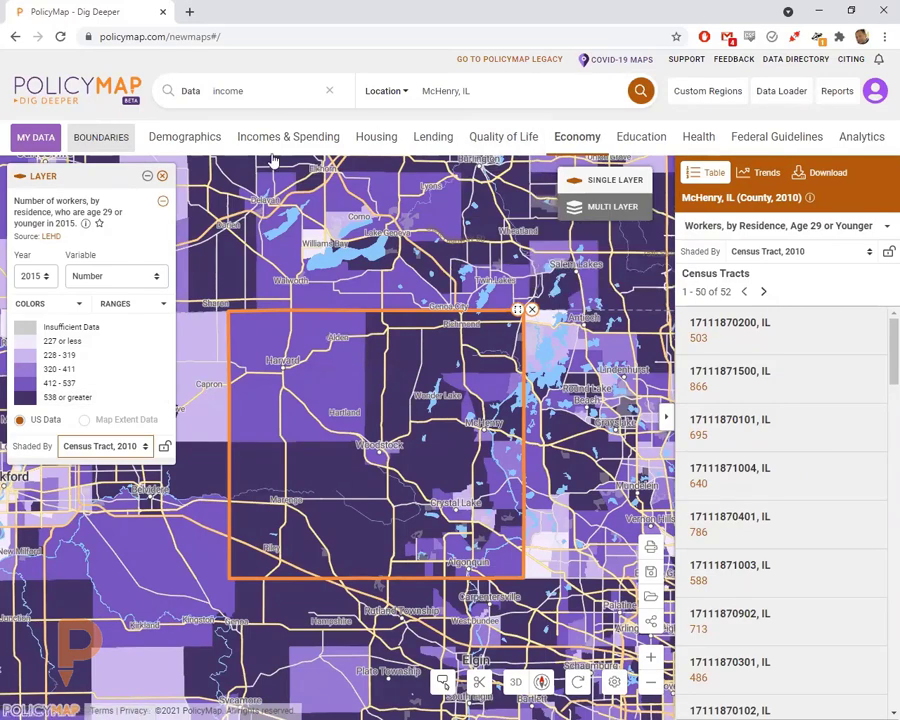
mouse_move(270, 198)
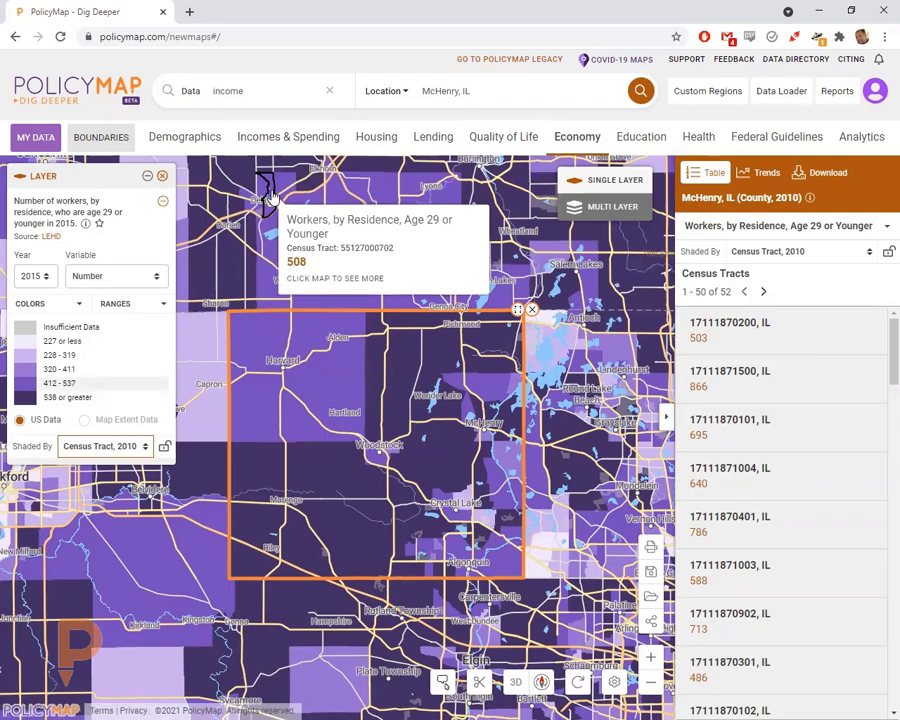
mouse_move(376, 352)
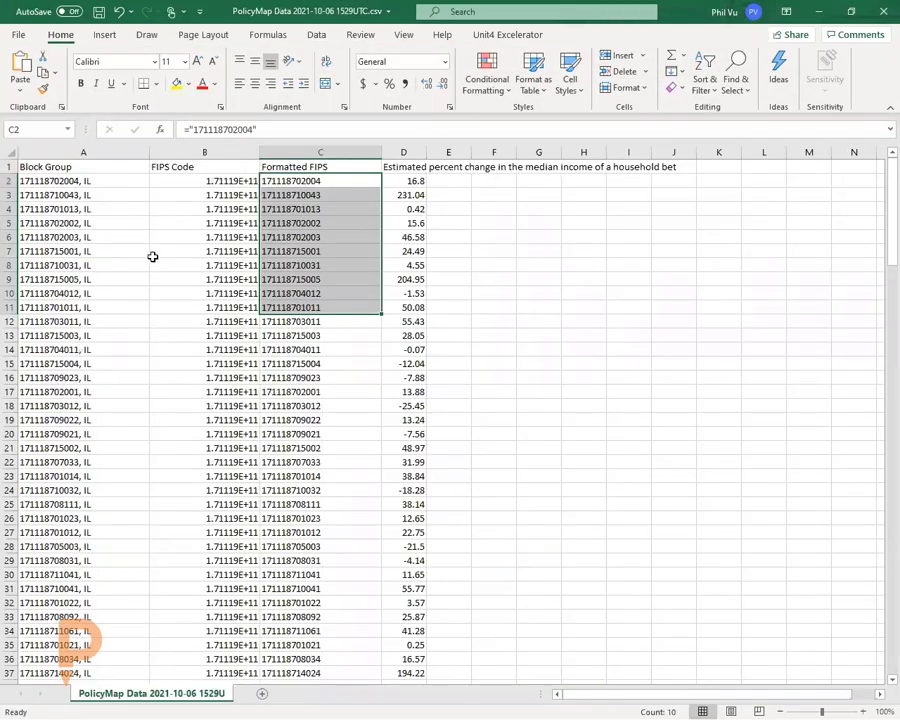
- Select the Formatted FIPS column C, then minimize both Excel workbooks
click(318, 153)
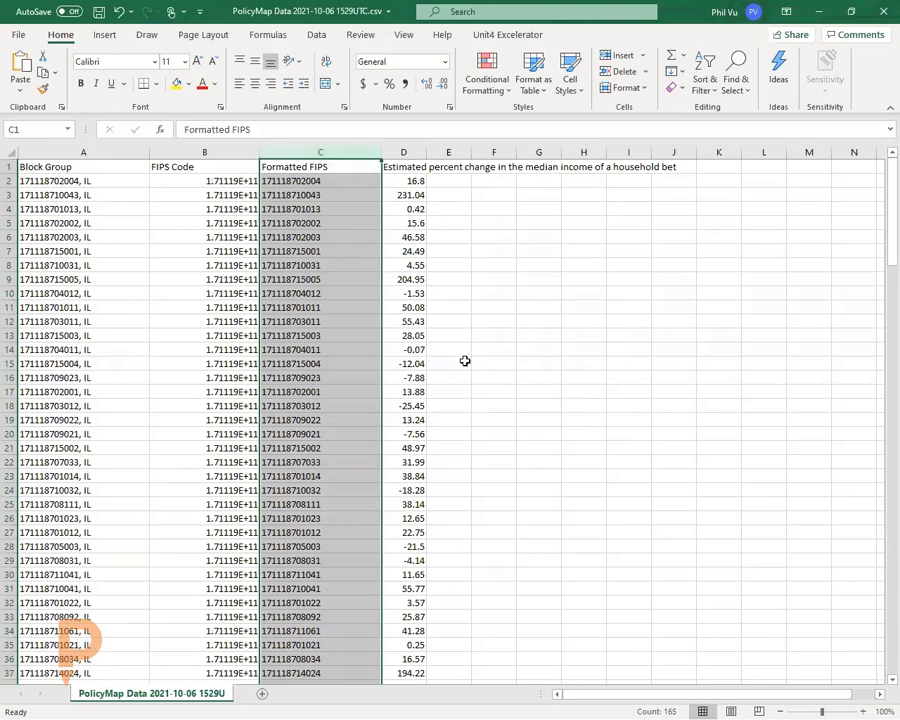
click(818, 18)
click(818, 18)
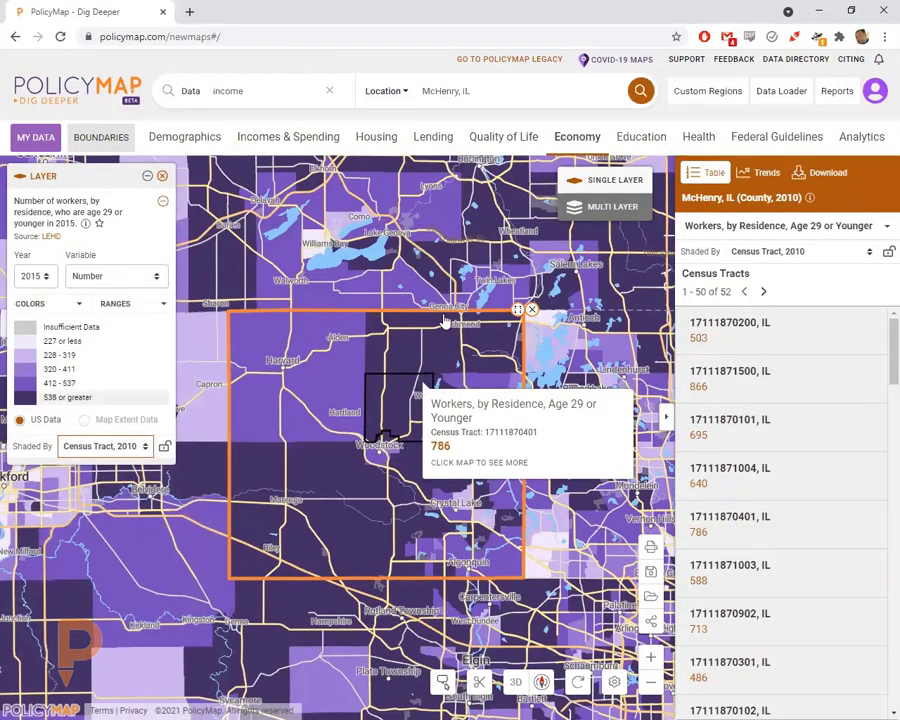
- Clear the McHenry County outline and the young-workers data layer
click(531, 312)
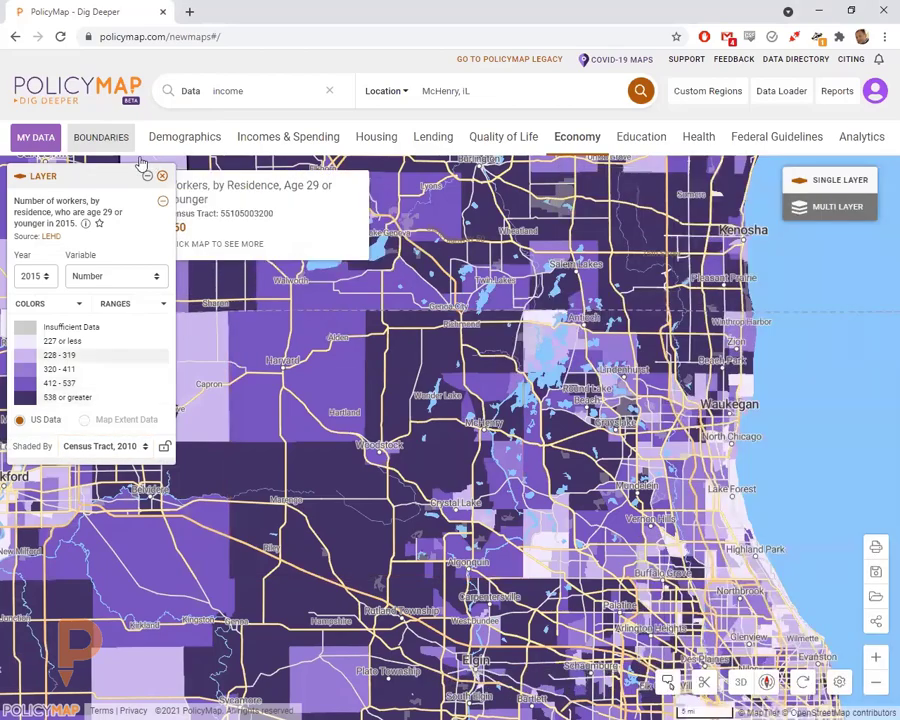
click(162, 176)
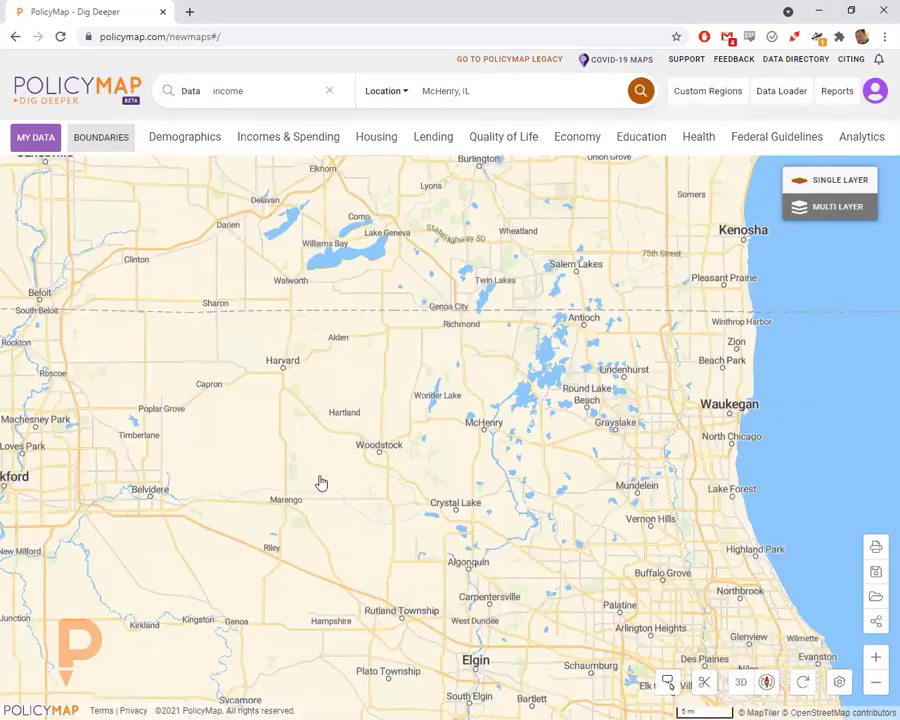
scroll(370, 498, up, 4)
- Zoom in and center the plain basemap on McHenry
drag(428, 460, 540, 437)
drag(480, 456, 333, 466)
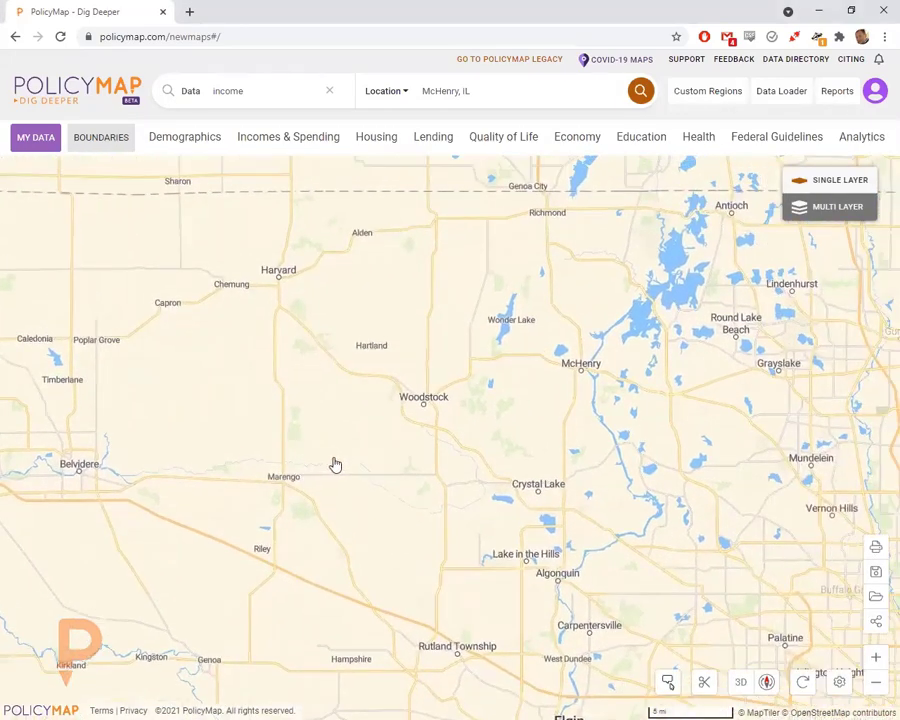
drag(504, 384, 376, 418)
scroll(378, 418, up, 2)
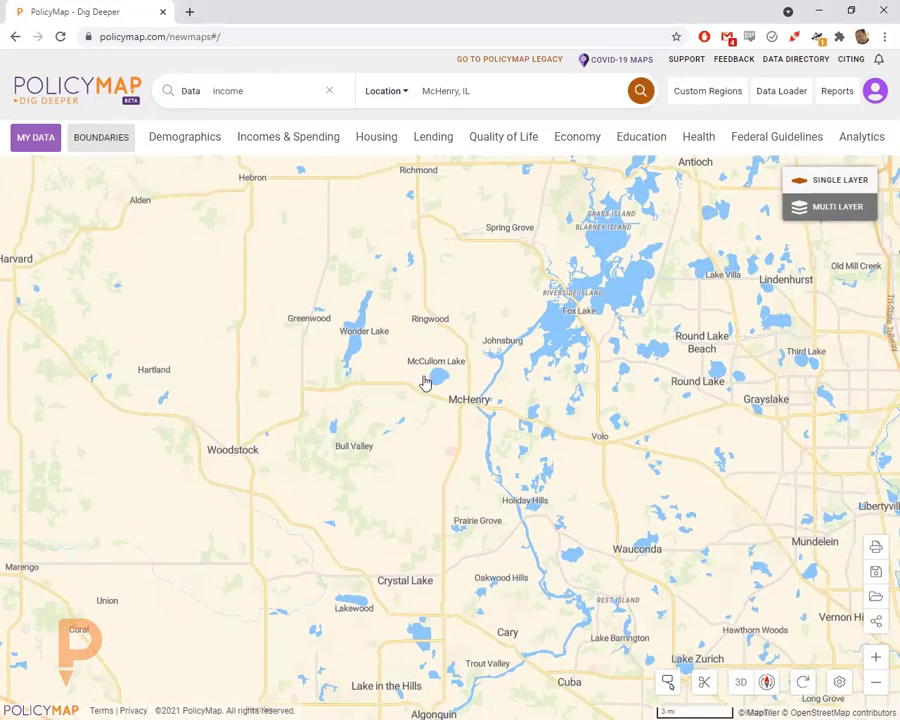
drag(440, 412, 437, 423)
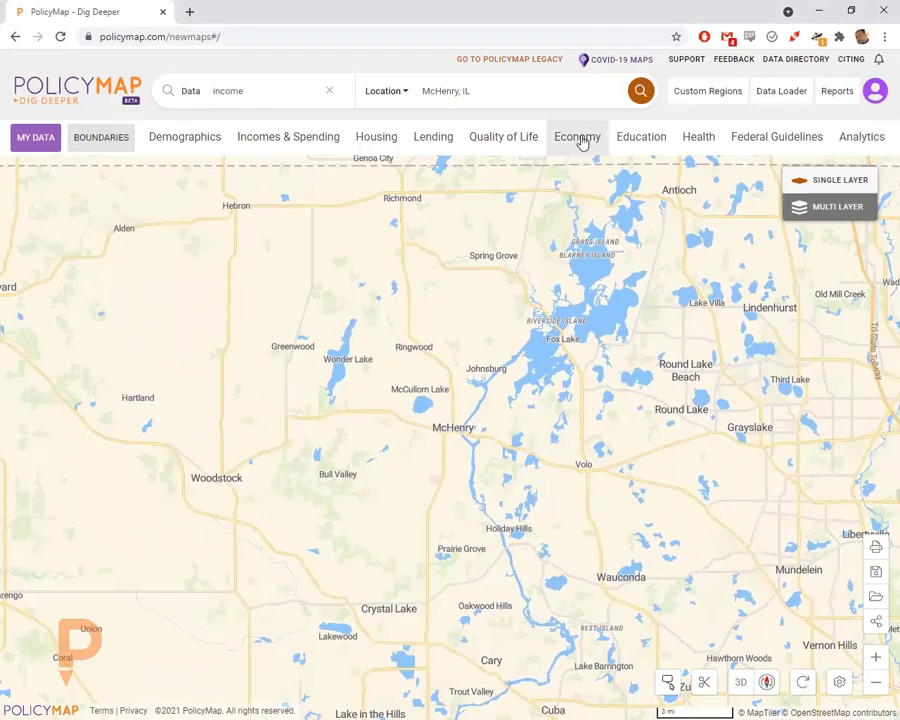
- Browse the Education, Economy and Quality of Life location datasets
click(627, 140)
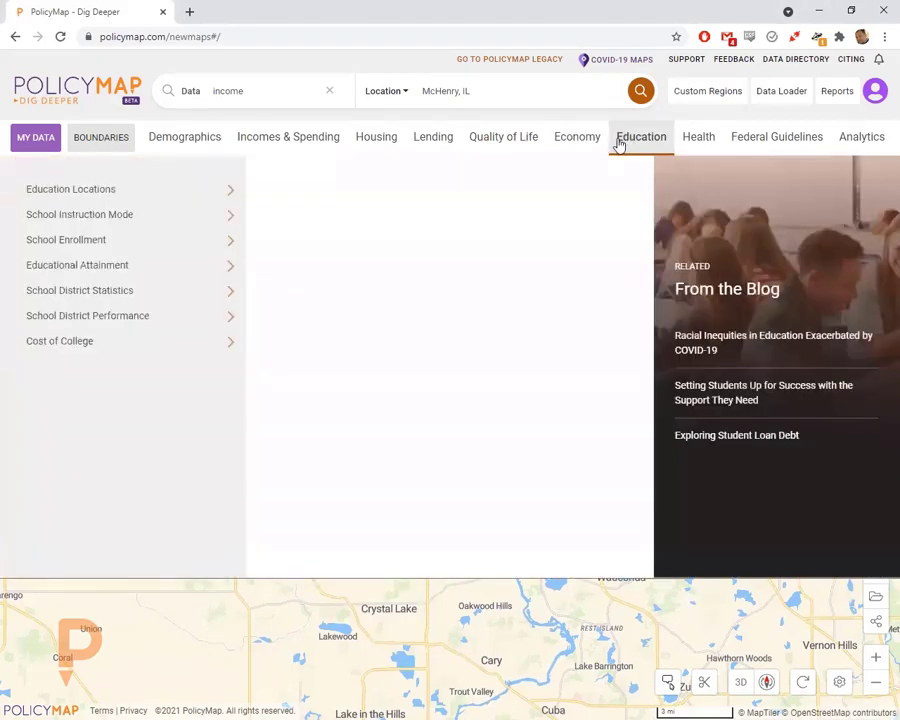
click(174, 198)
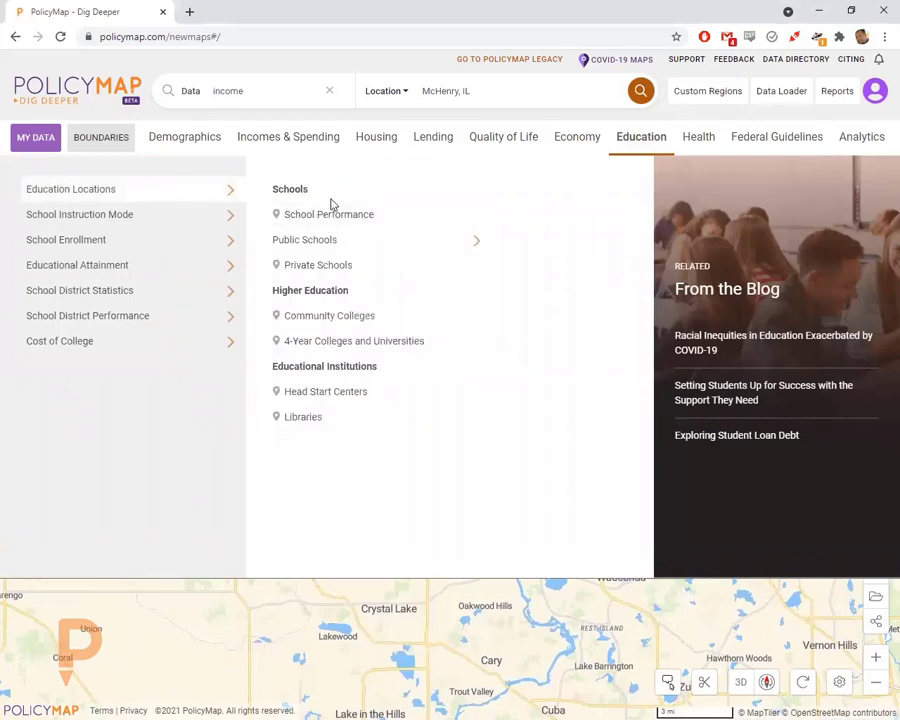
click(568, 142)
click(175, 195)
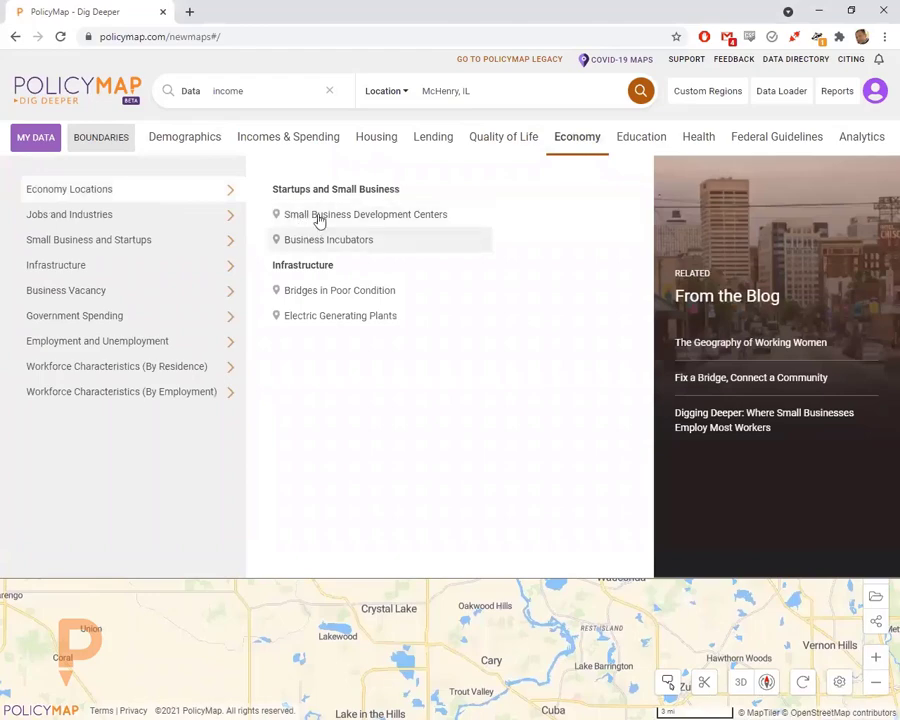
click(496, 140)
click(205, 191)
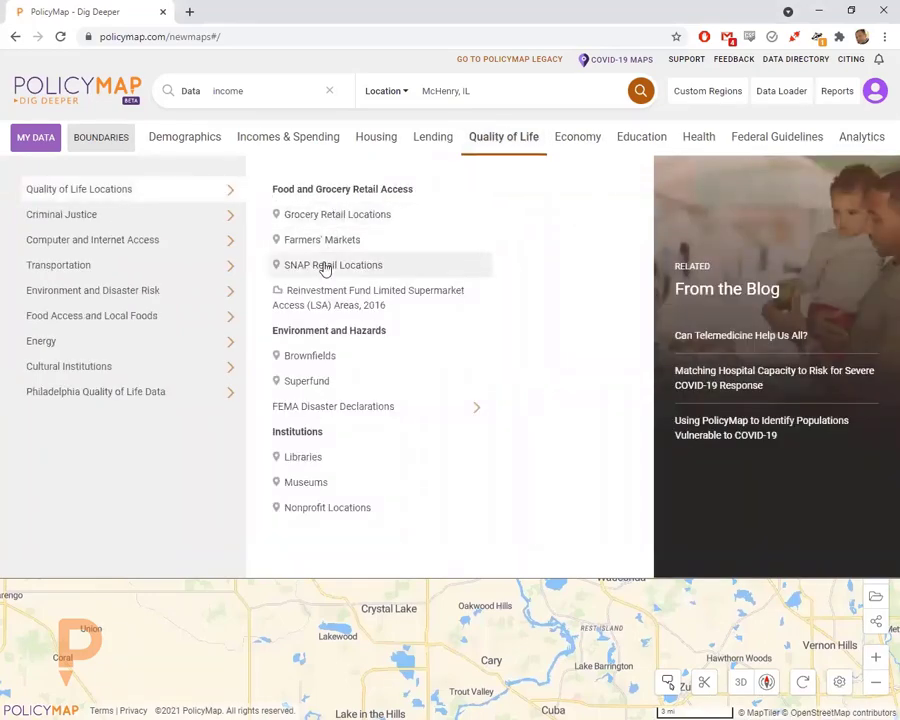
- Add Public Schools: Enrollment and Demographics (NCES) points from Education Locations > Public Schools
click(623, 143)
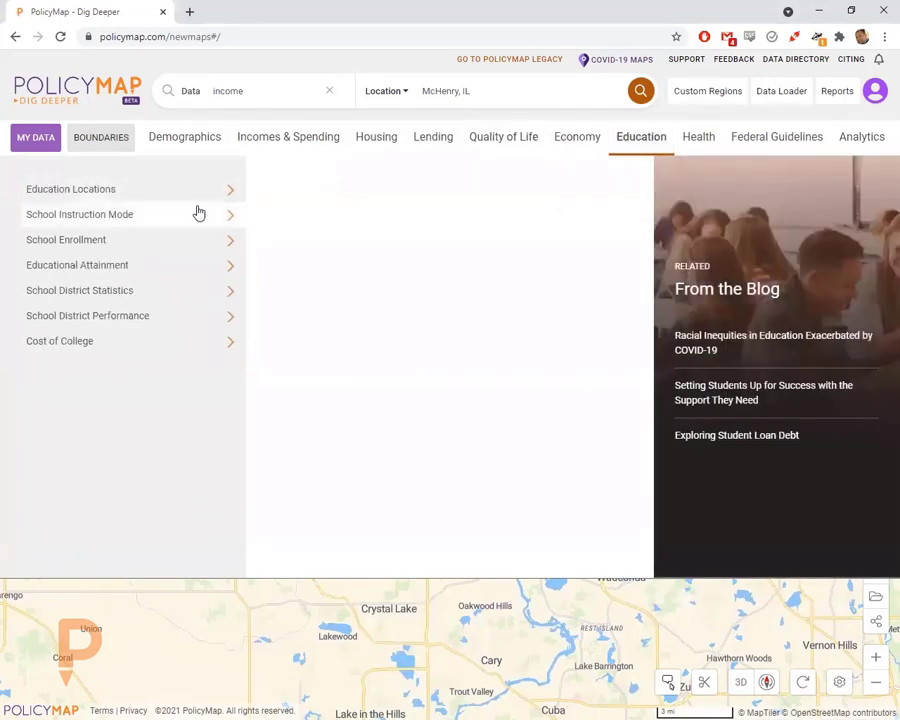
click(205, 192)
click(430, 242)
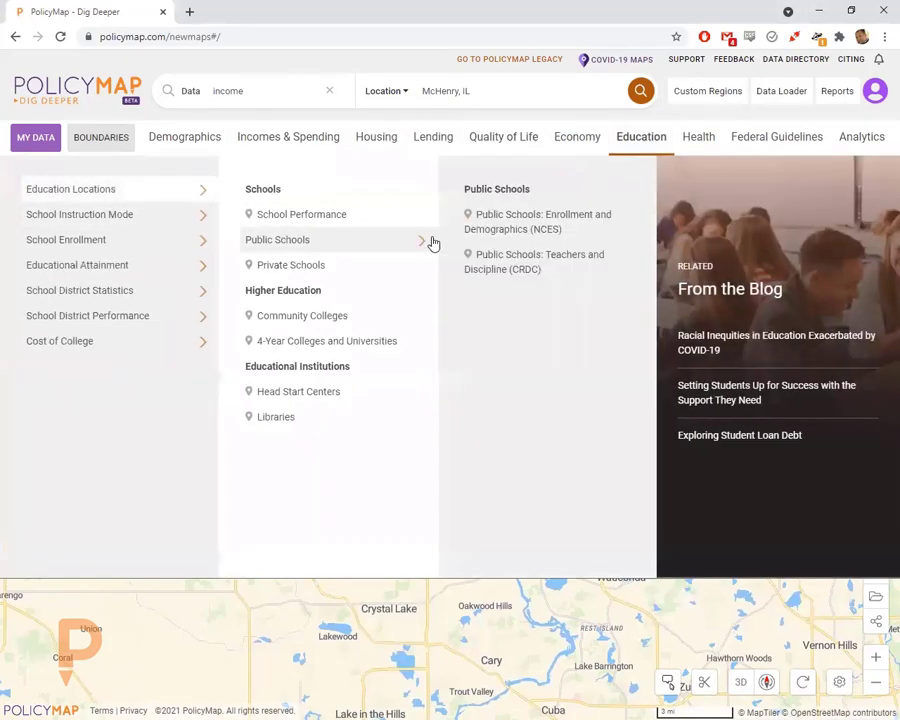
click(517, 228)
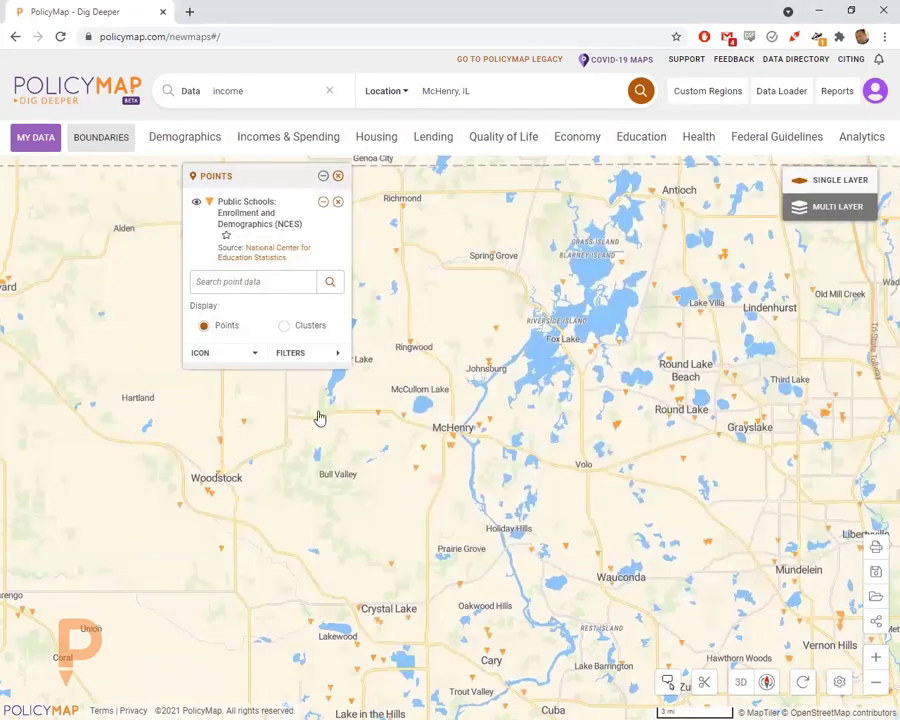
- Zoom in slightly and bring up McHenry Middle School's details from its map marker
scroll(335, 458, up, 1)
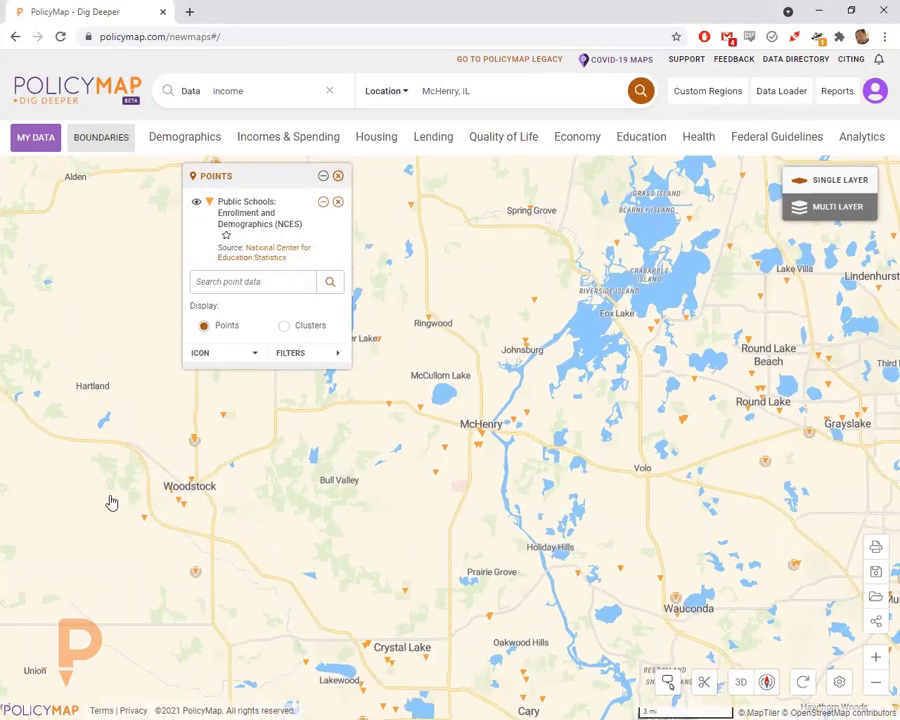
mouse_move(415, 405)
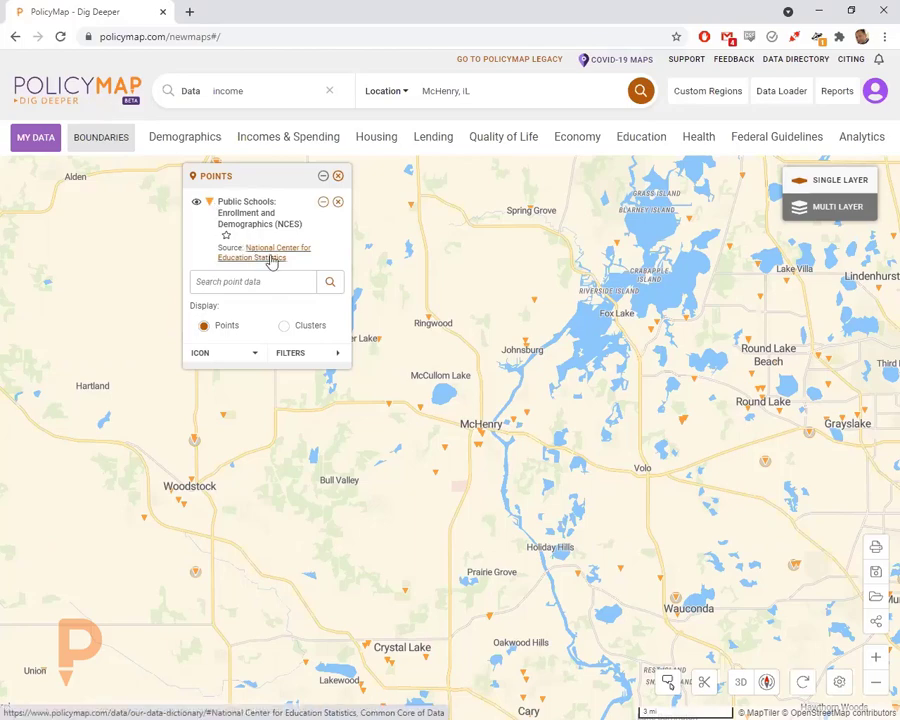
click(526, 408)
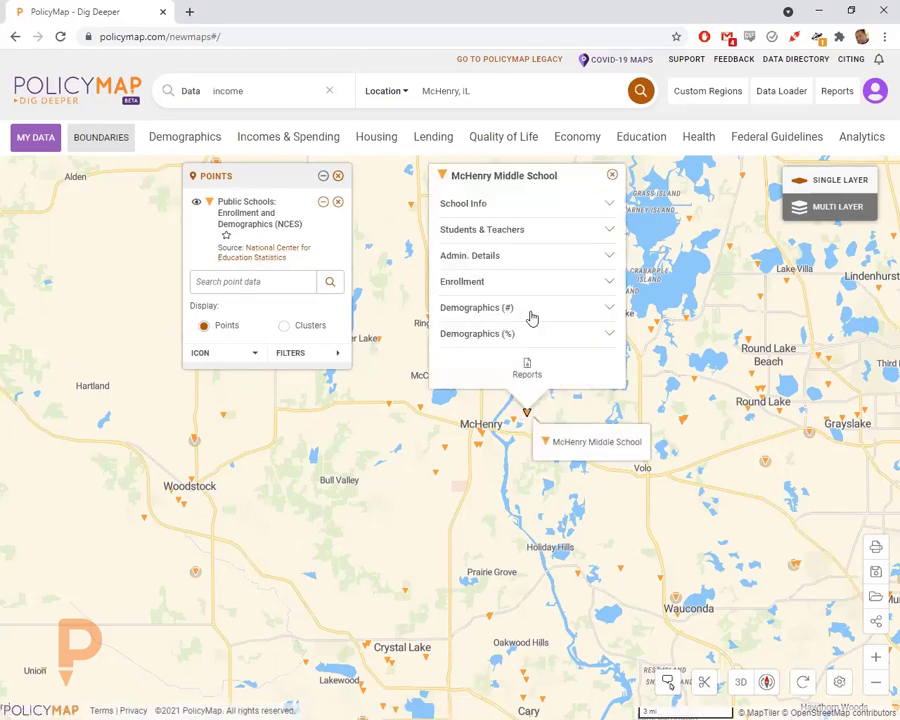
- Expand McHenry Middle School's School Info, Students & Teachers, Enrollment and Demographics sections
click(490, 205)
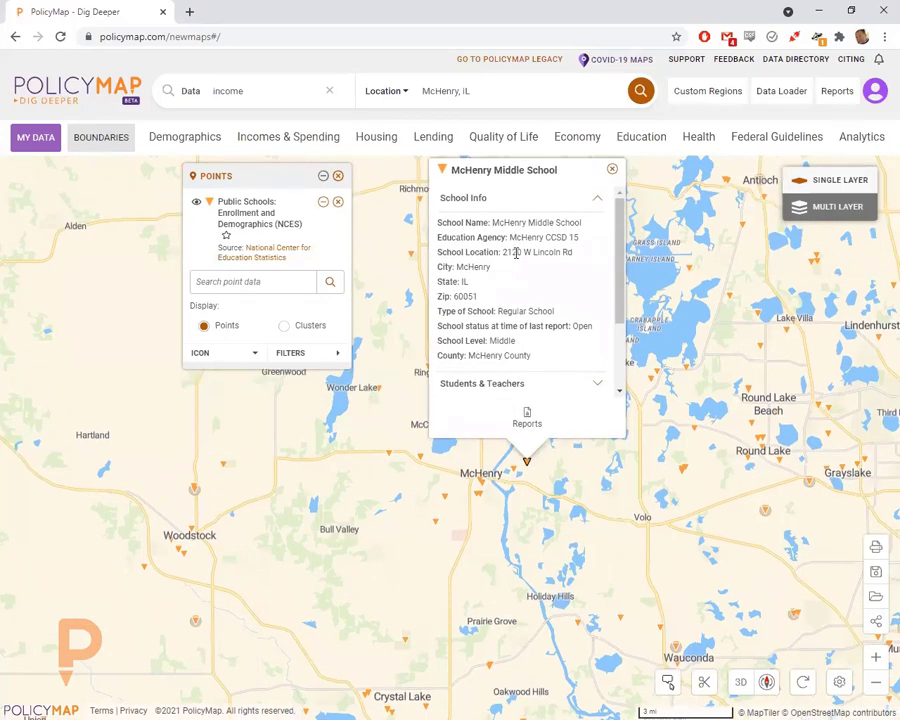
scroll(505, 305, down, 1)
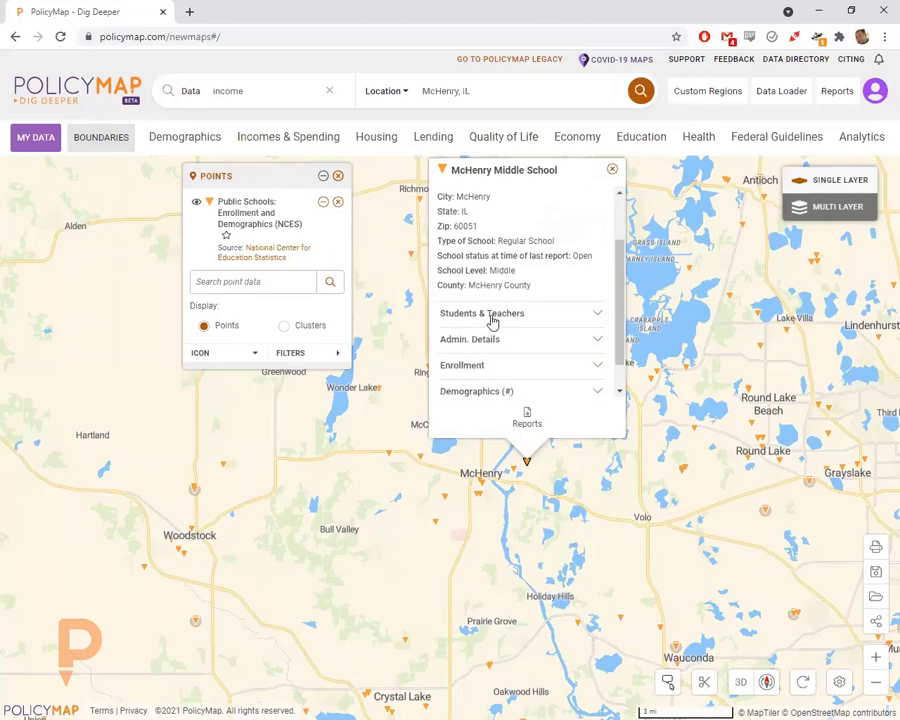
click(492, 316)
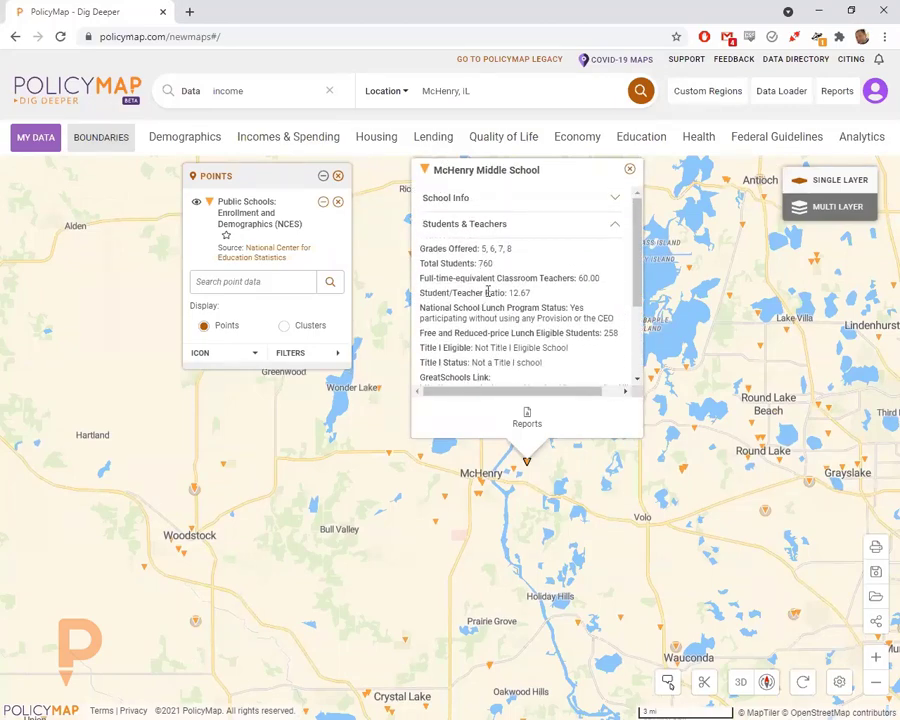
scroll(505, 313, down, 3)
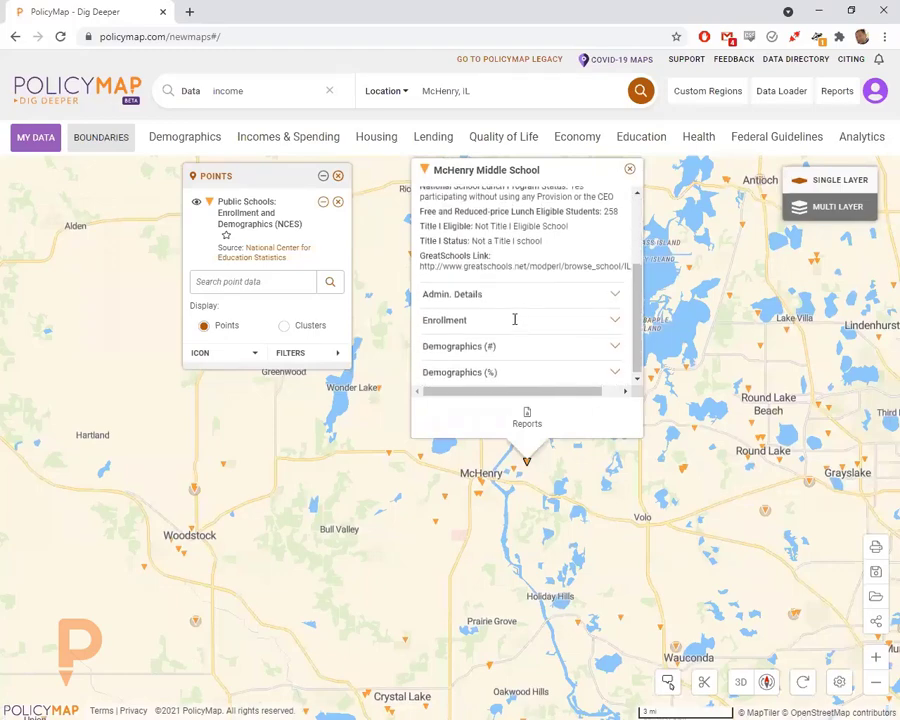
click(484, 320)
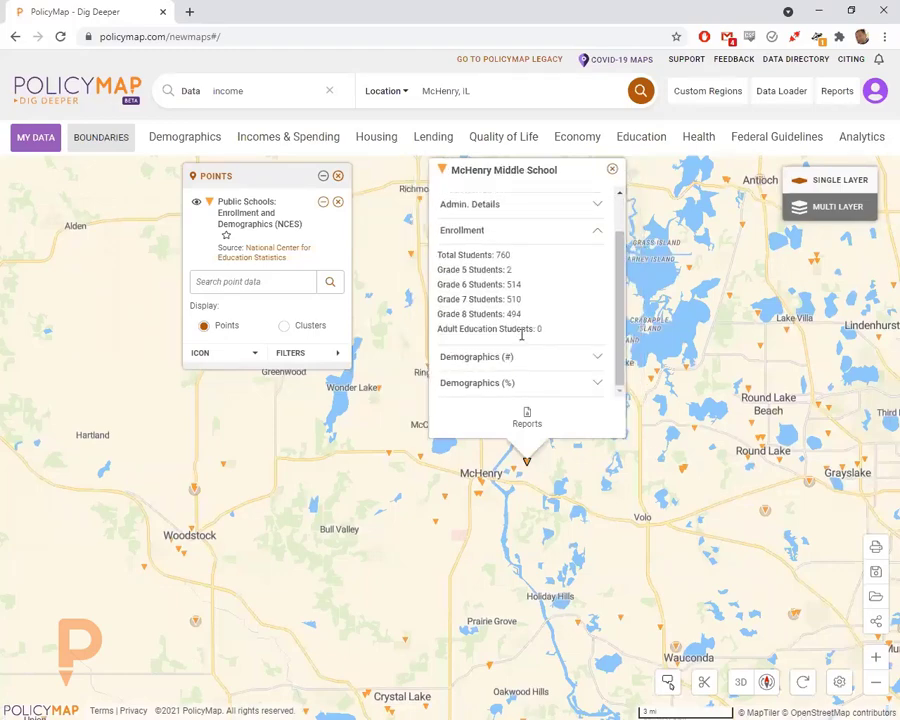
click(498, 354)
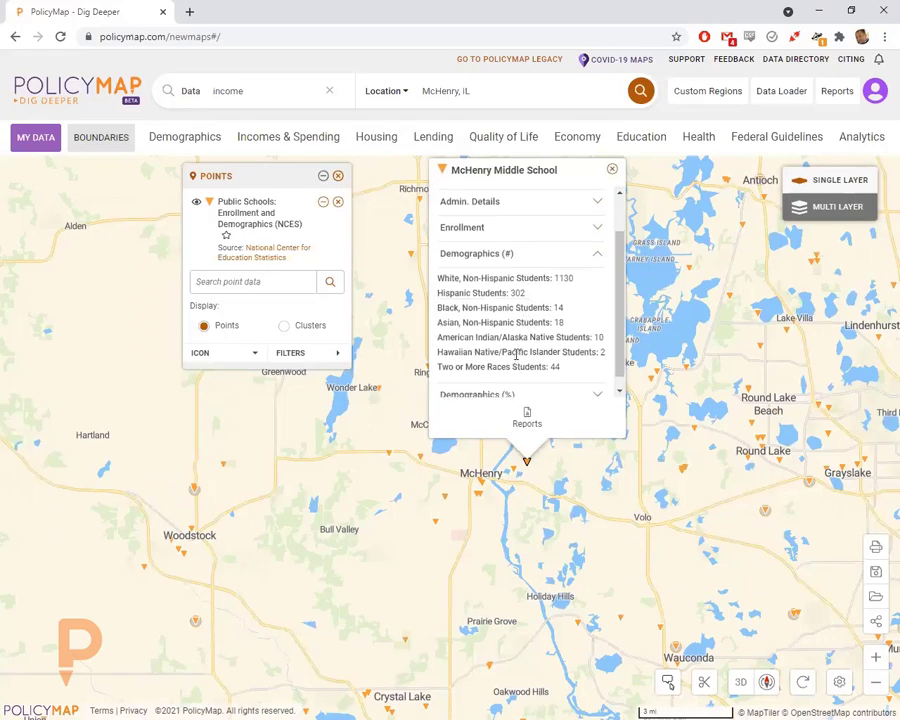
scroll(514, 355, down, 1)
click(500, 380)
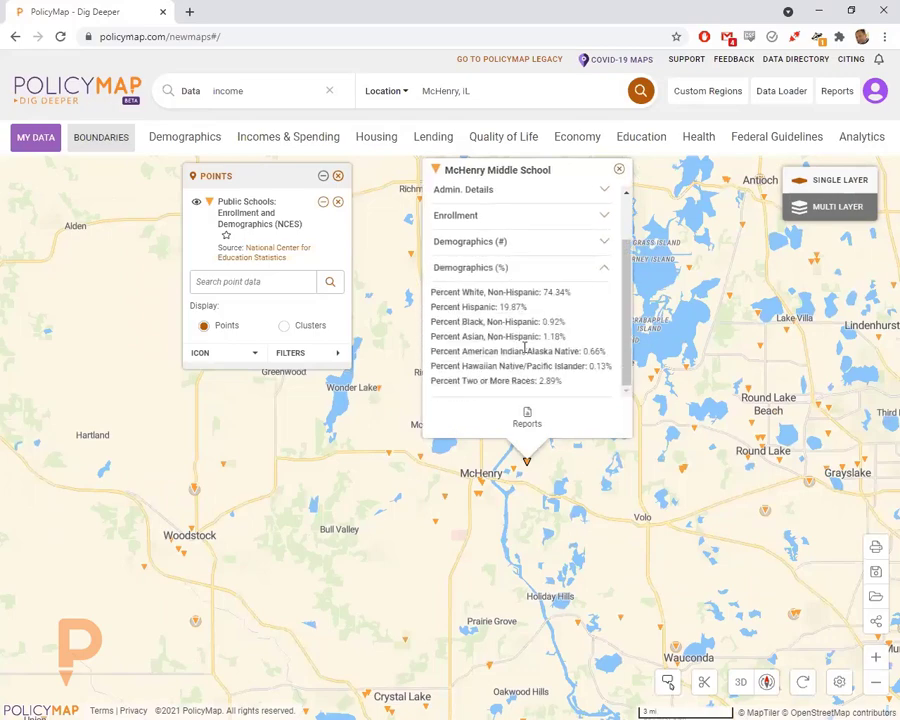
- View Hilltop Elem School's Demographics (#) student counts by race, then close its popup
click(510, 467)
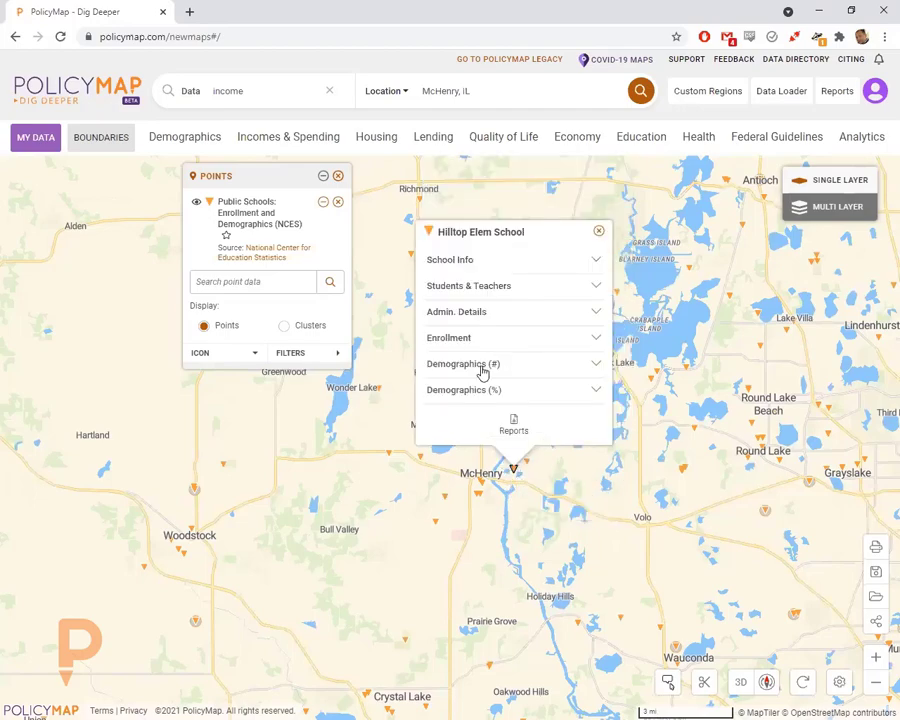
click(483, 366)
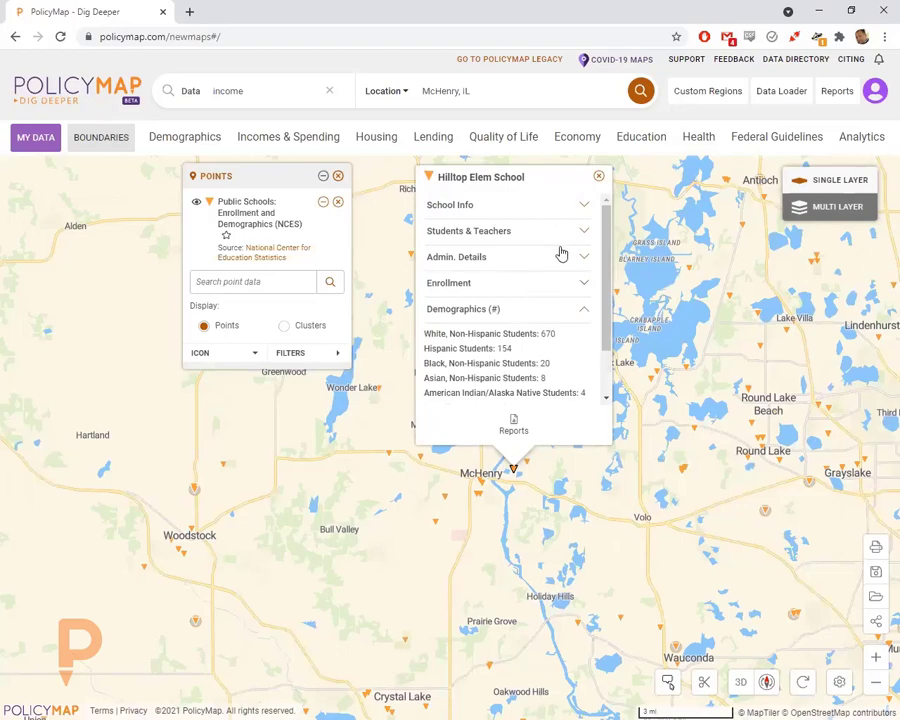
click(599, 176)
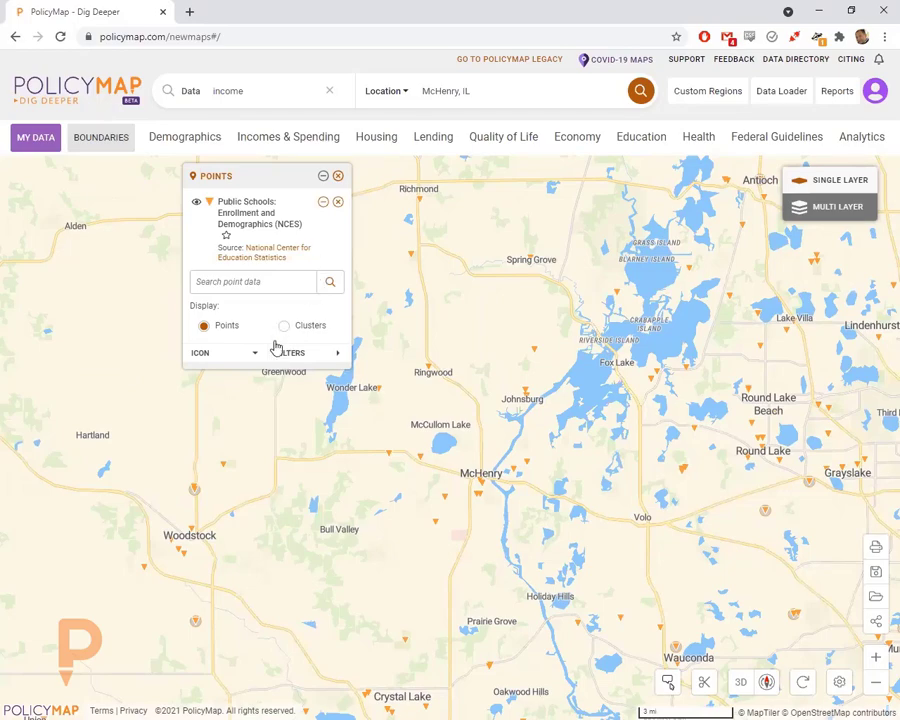
- Search the school points for 'parkland', then clear the search to show all schools again
click(262, 285)
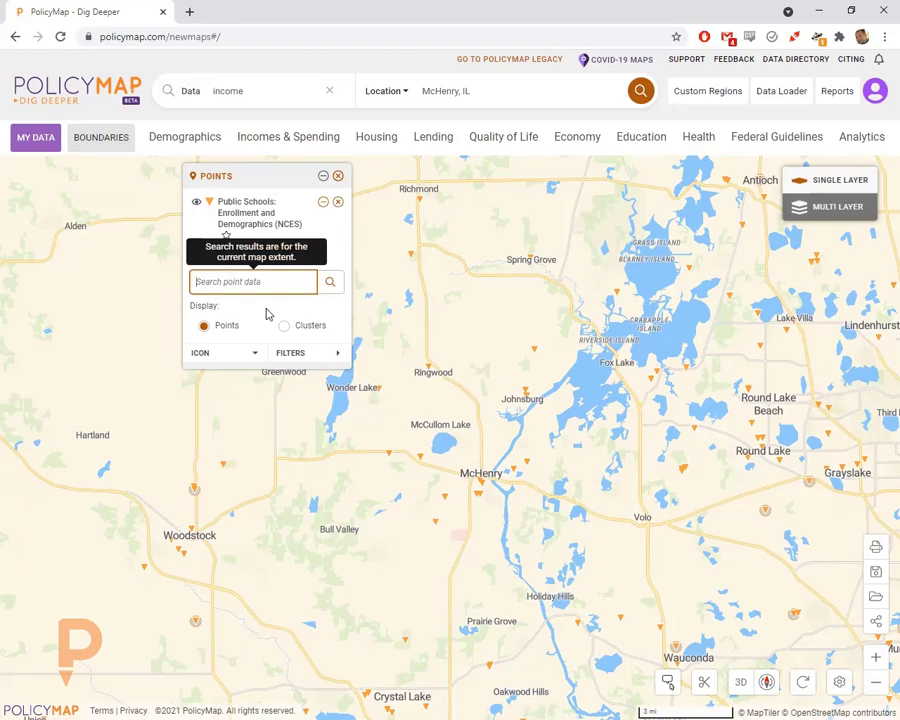
text(parkland)
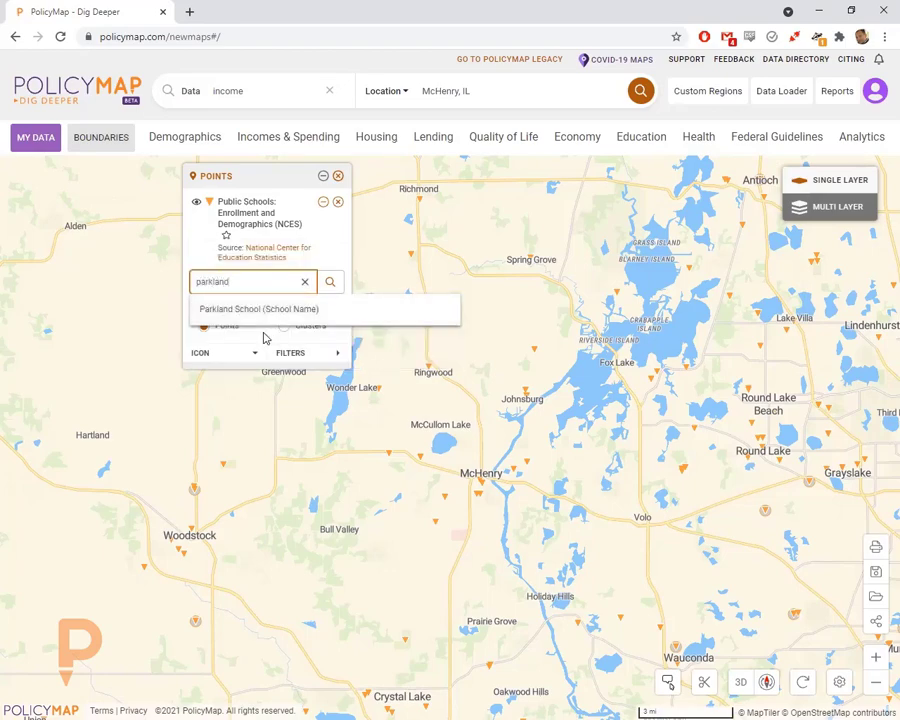
drag(234, 283, 190, 283)
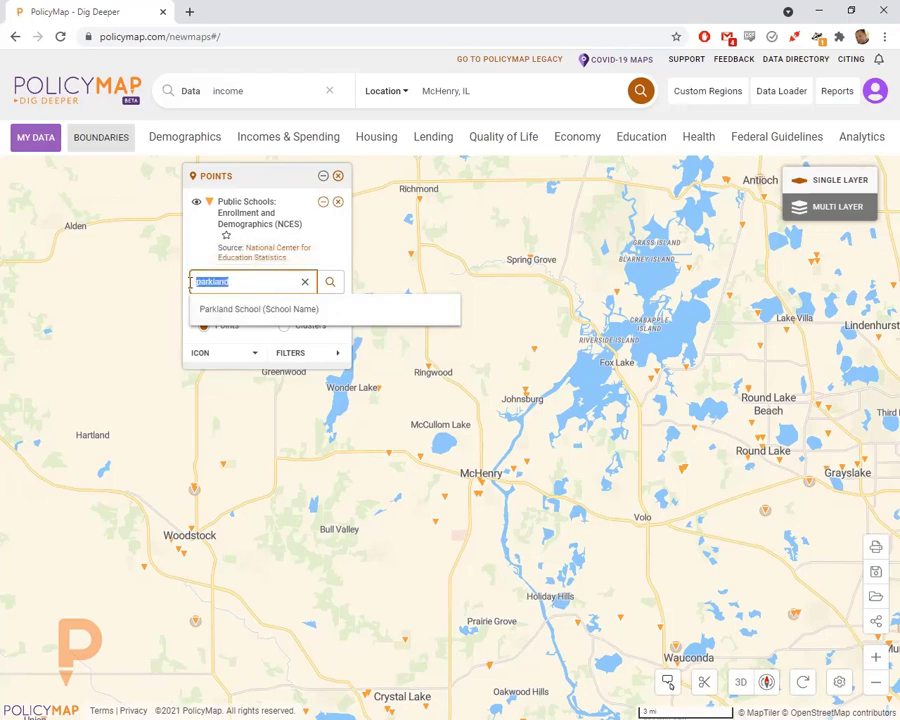
click(247, 283)
key(Return)
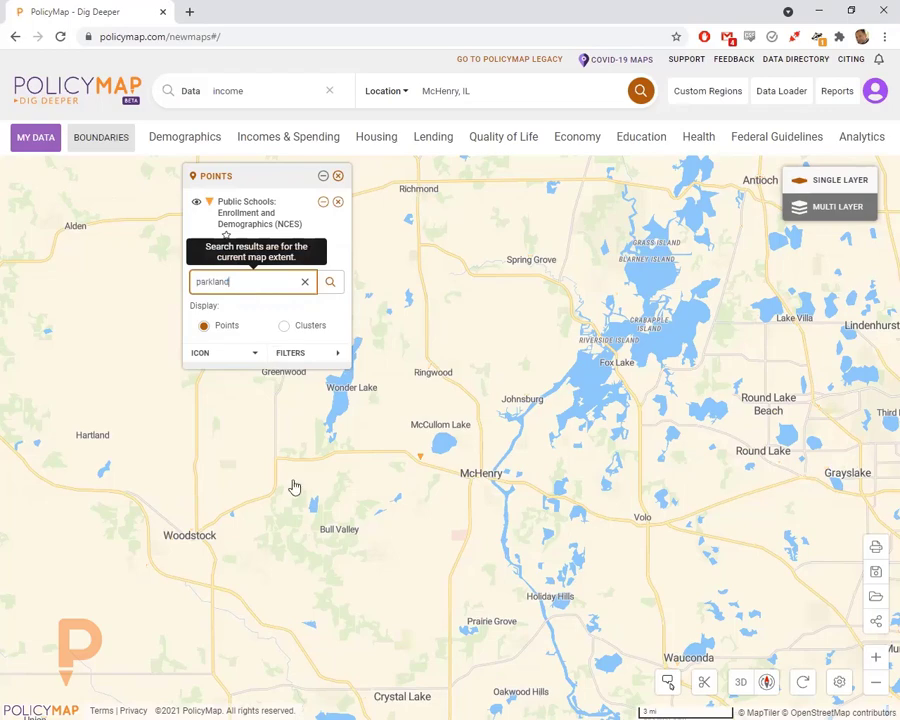
mouse_move(420, 452)
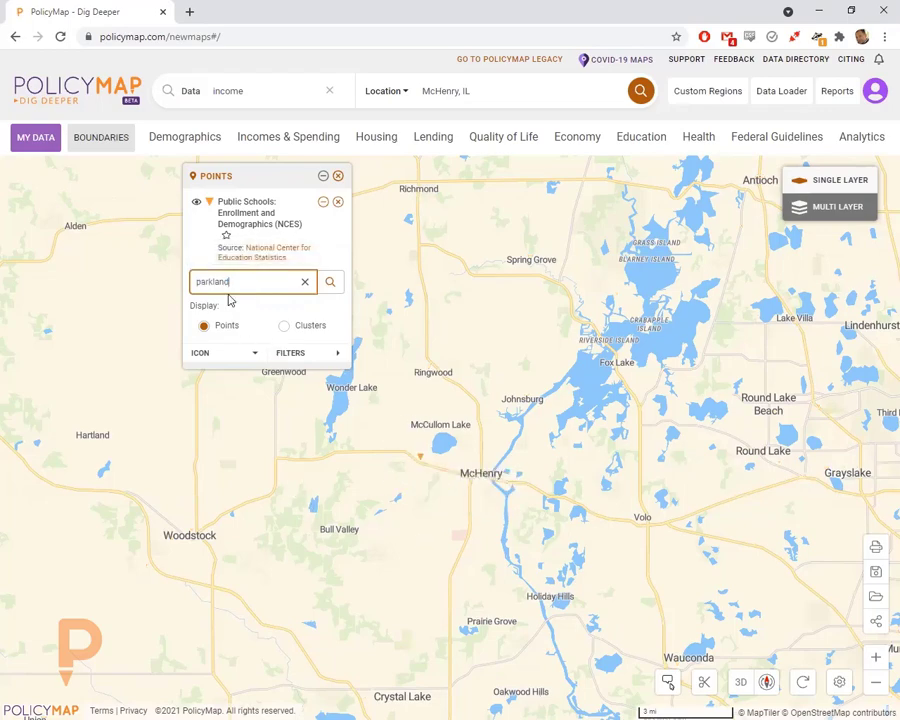
drag(229, 286, 171, 275)
click(305, 281)
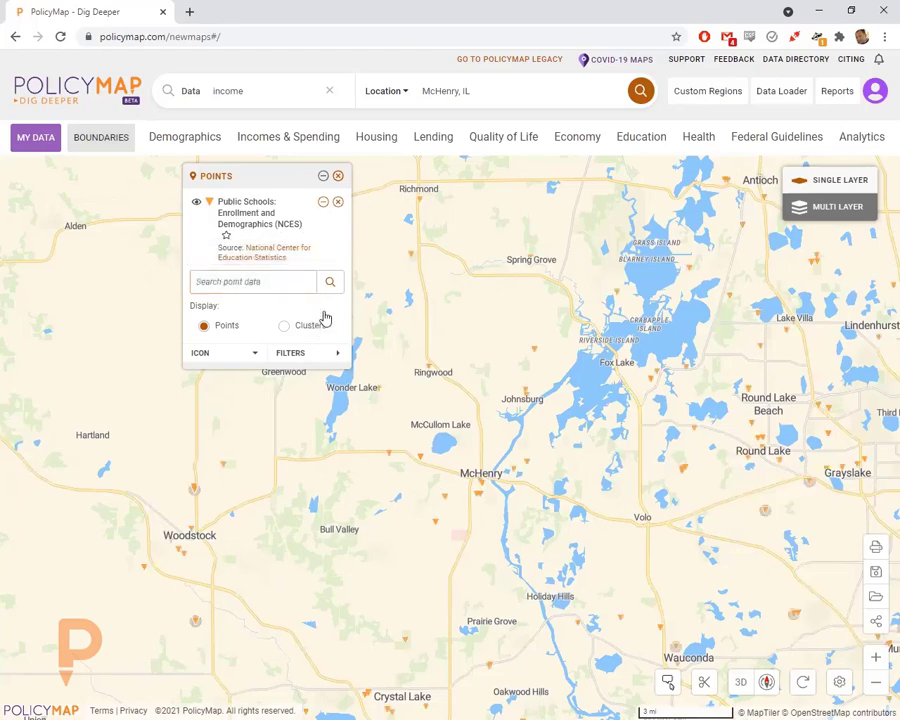
- Browse the school filters, then filter the Level to Middle schools only
click(295, 358)
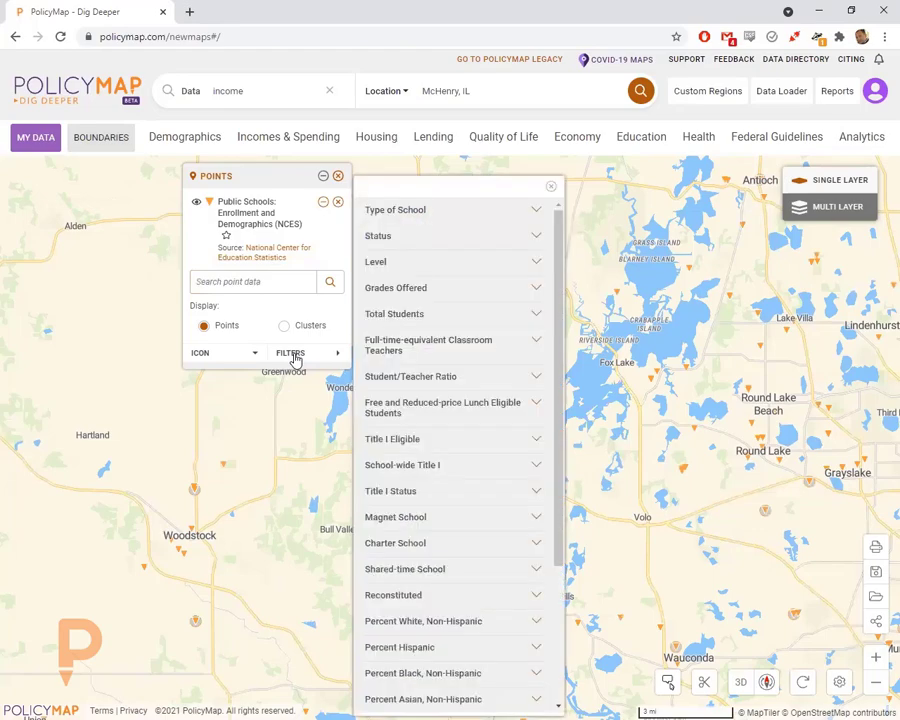
click(403, 241)
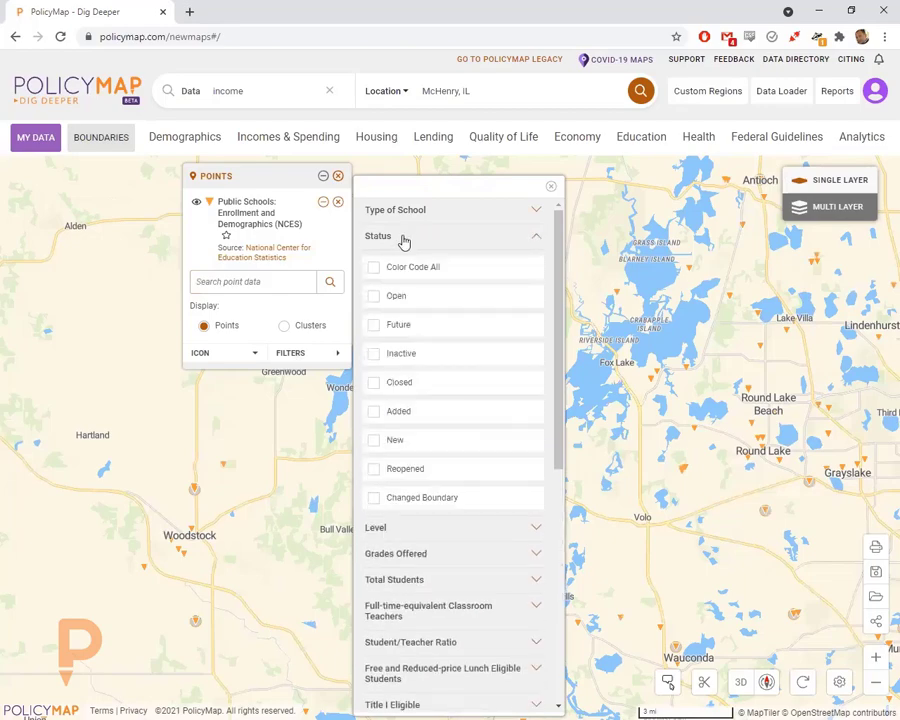
click(403, 241)
click(395, 263)
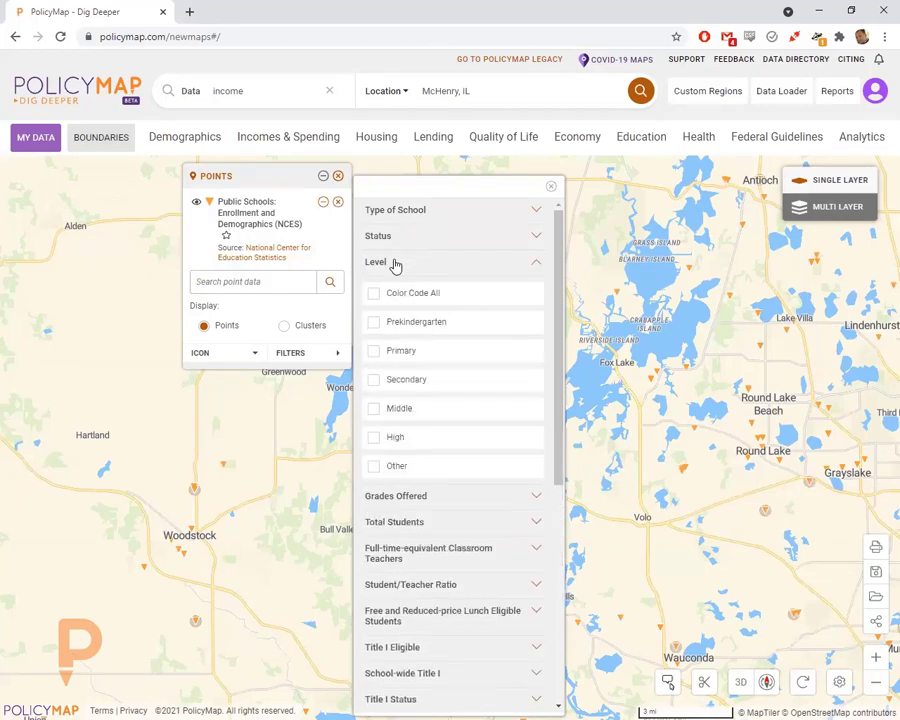
click(395, 263)
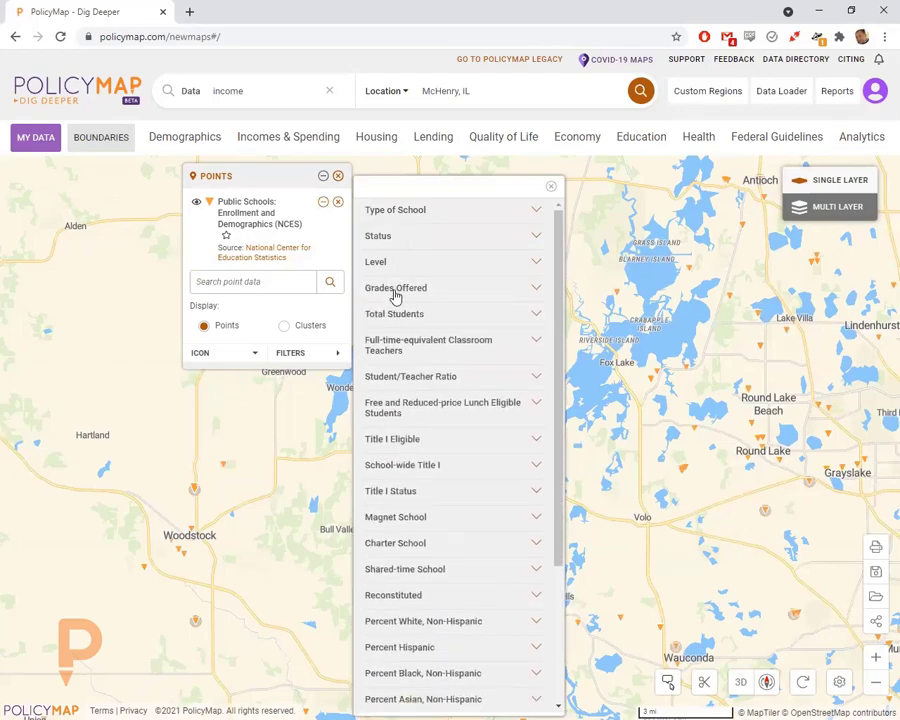
click(395, 320)
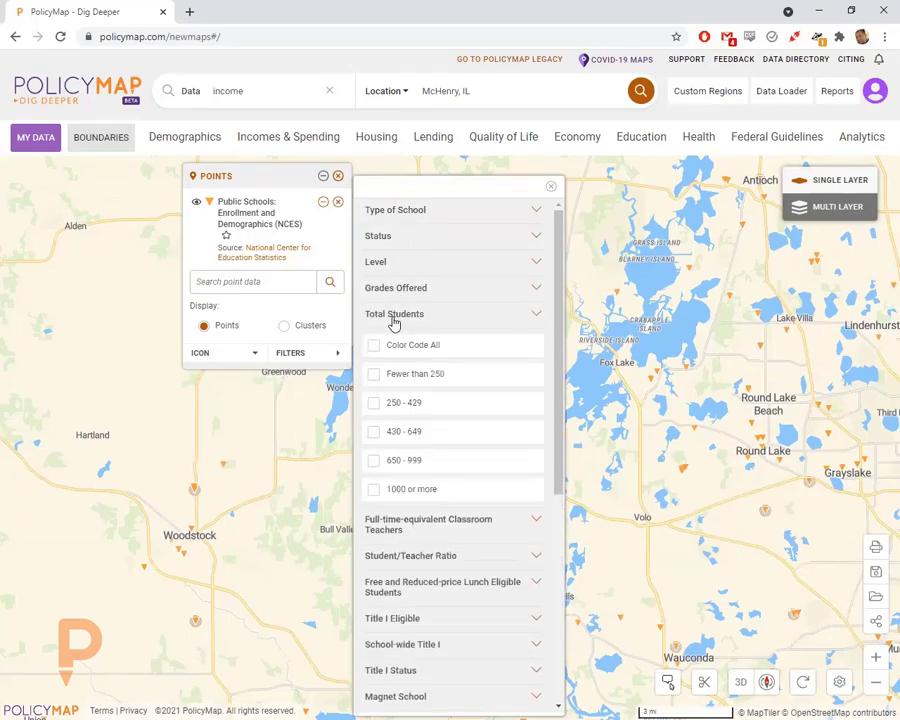
click(395, 320)
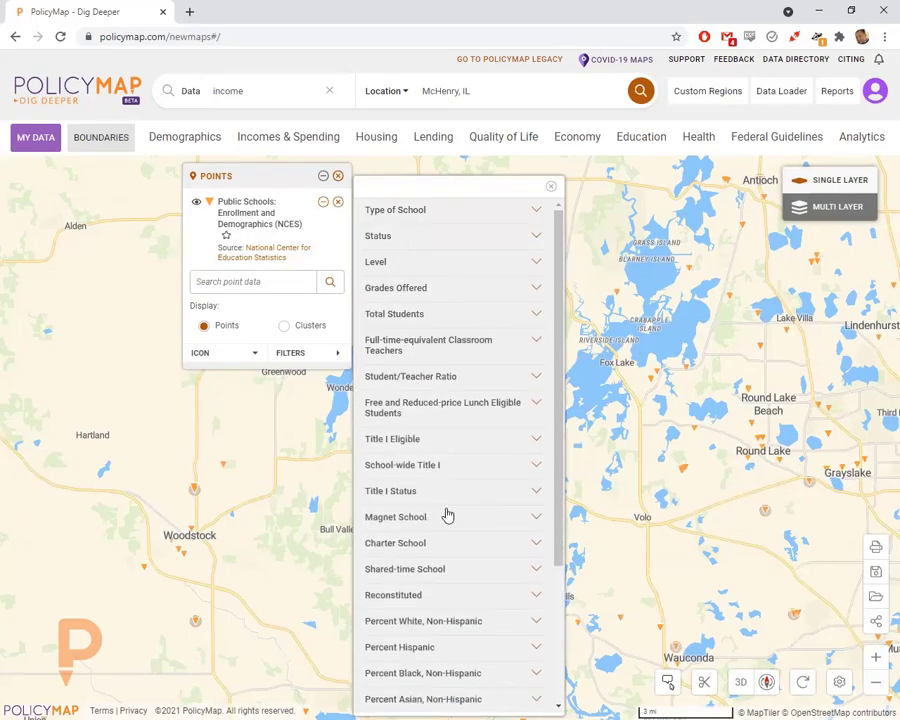
scroll(447, 515, down, 3)
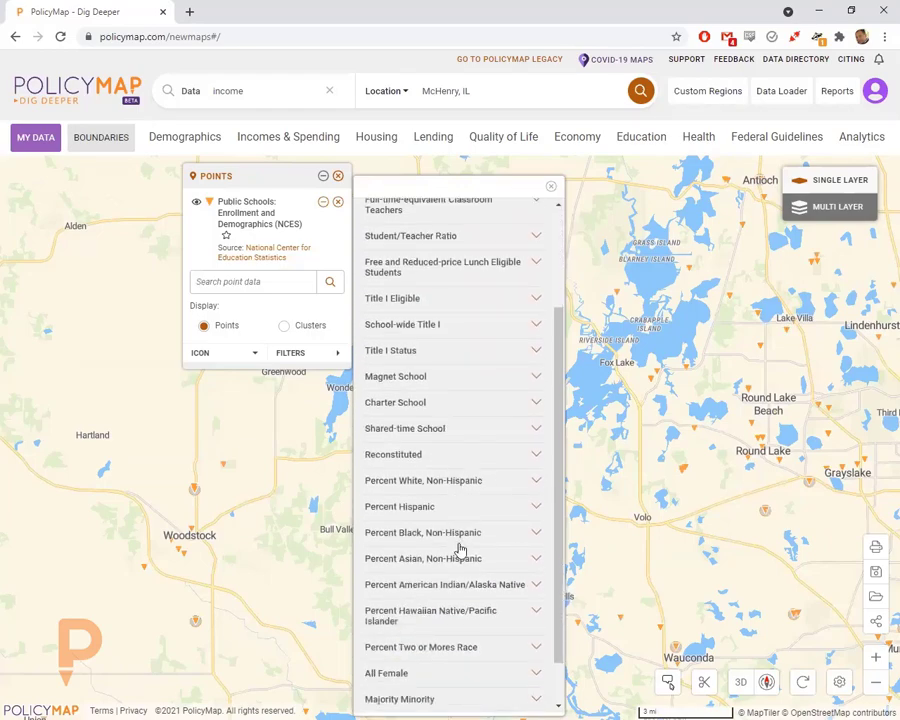
scroll(456, 542, down, 1)
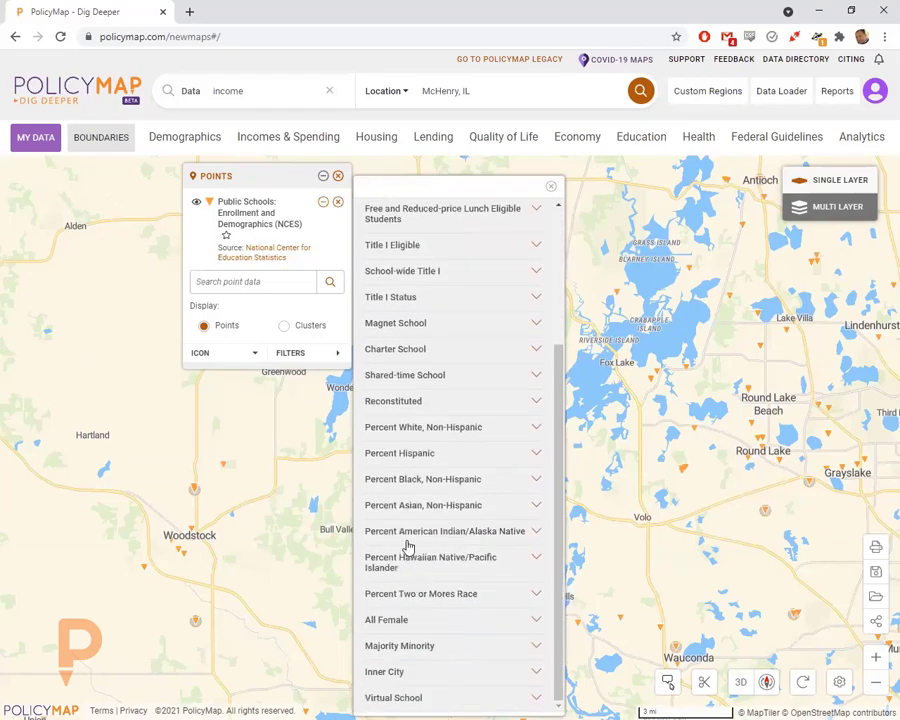
scroll(404, 550, up, 5)
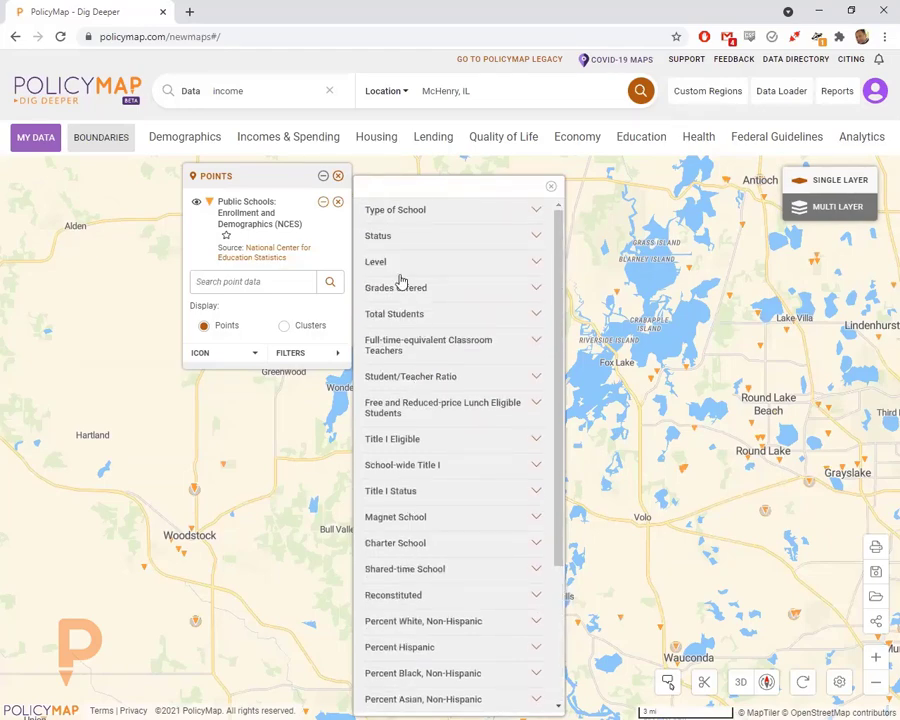
click(400, 268)
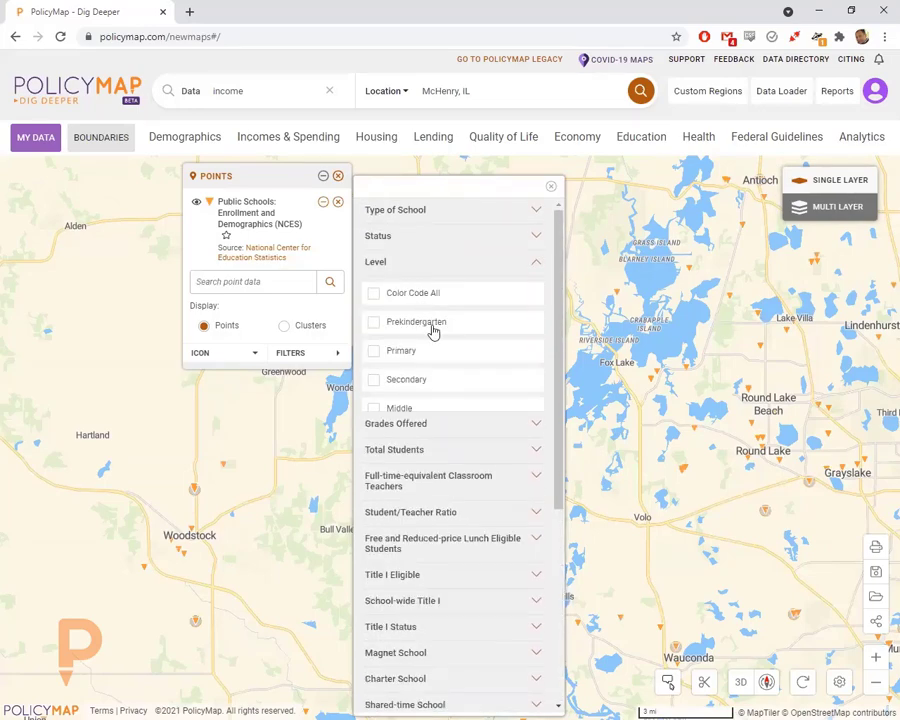
click(400, 409)
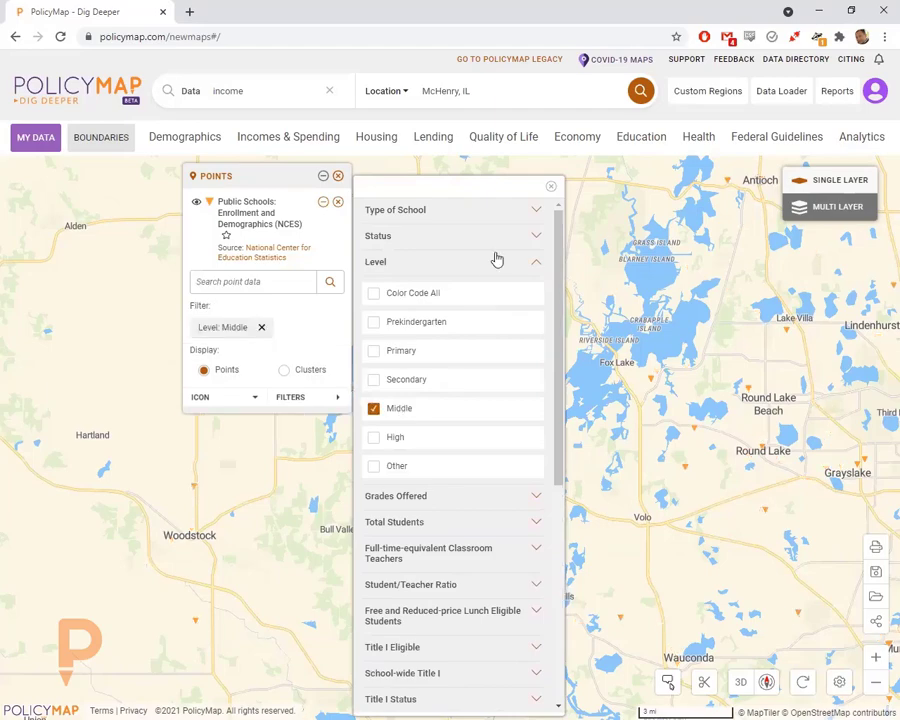
click(551, 186)
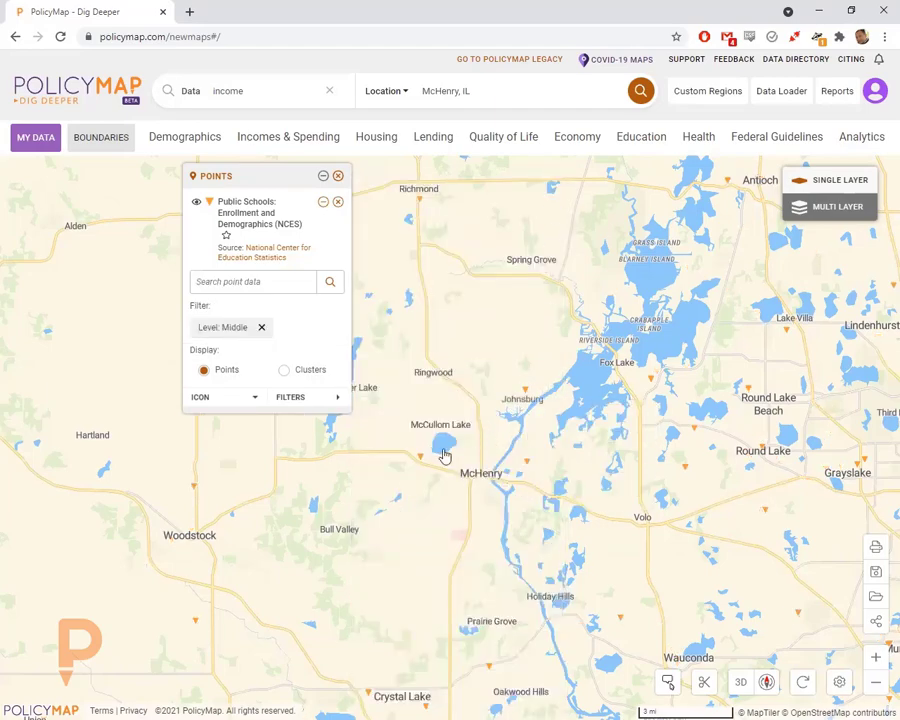
- Add High to the Level filter alongside Middle, then reopen the filters to review them
mouse_move(420, 454)
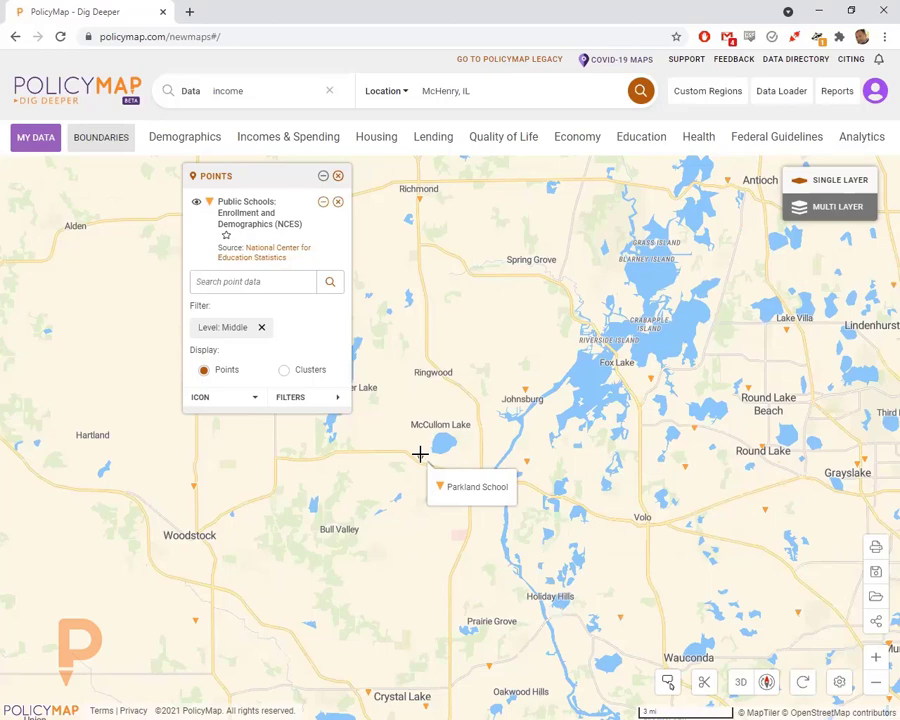
click(292, 397)
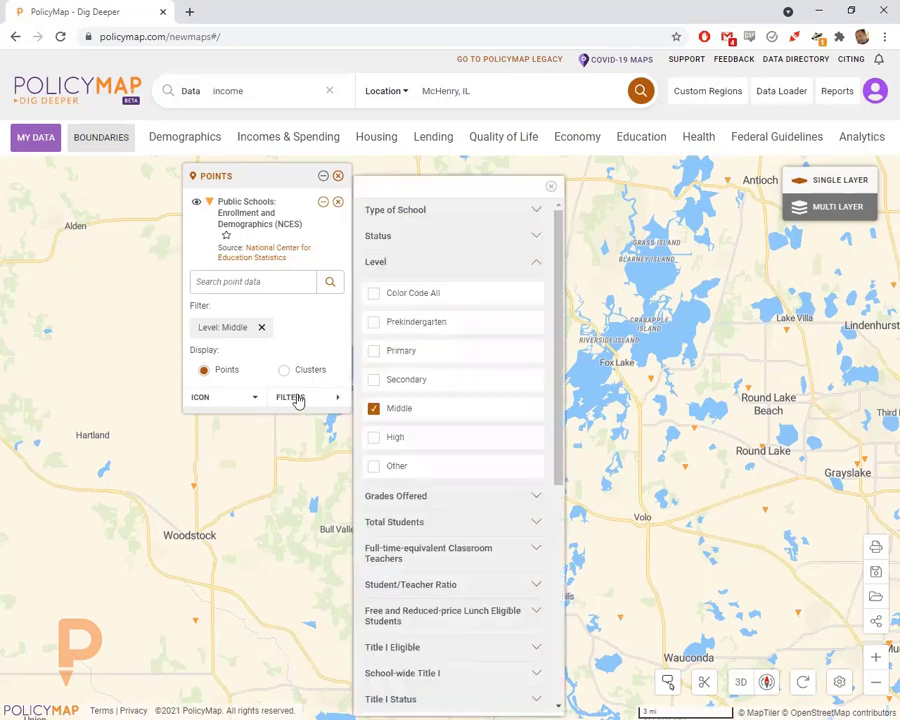
click(395, 440)
click(550, 187)
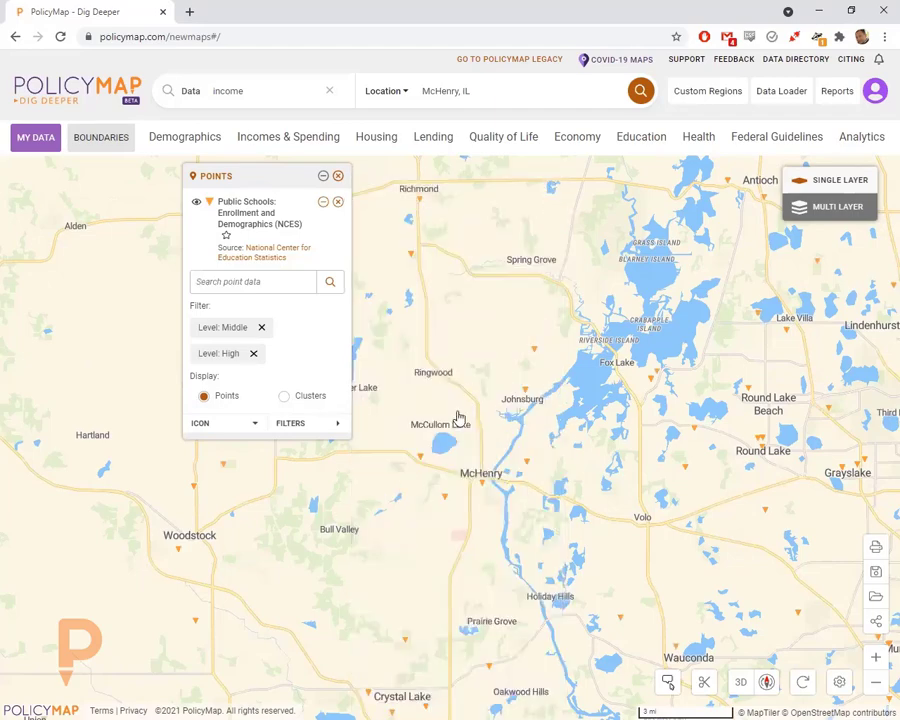
click(294, 425)
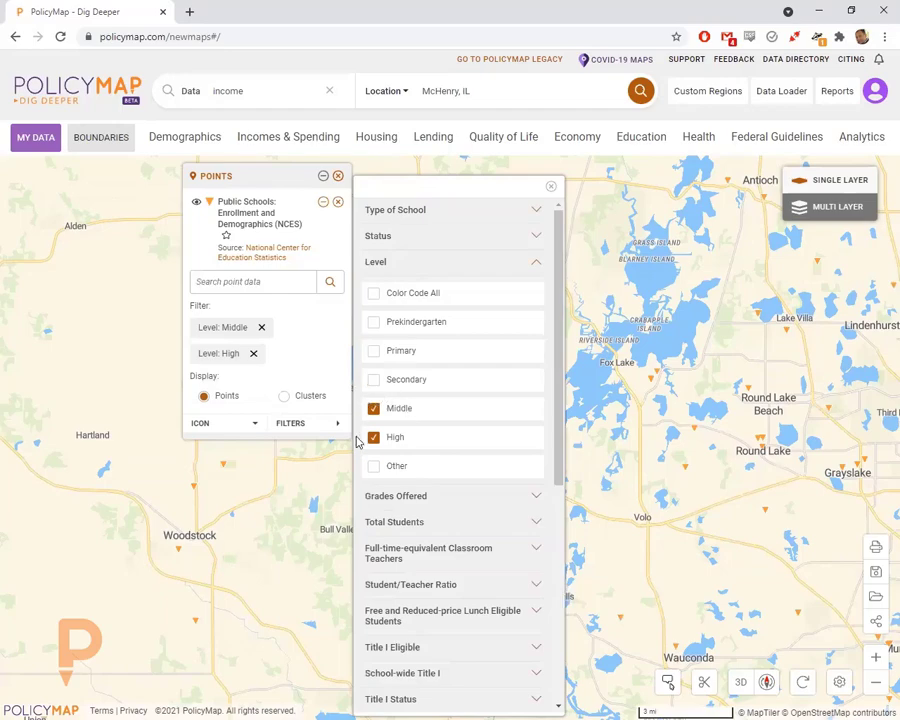
- Add a Total Students 'Fewer than 250' filter and pan south toward Crystal Lake and Cary
click(407, 263)
click(410, 316)
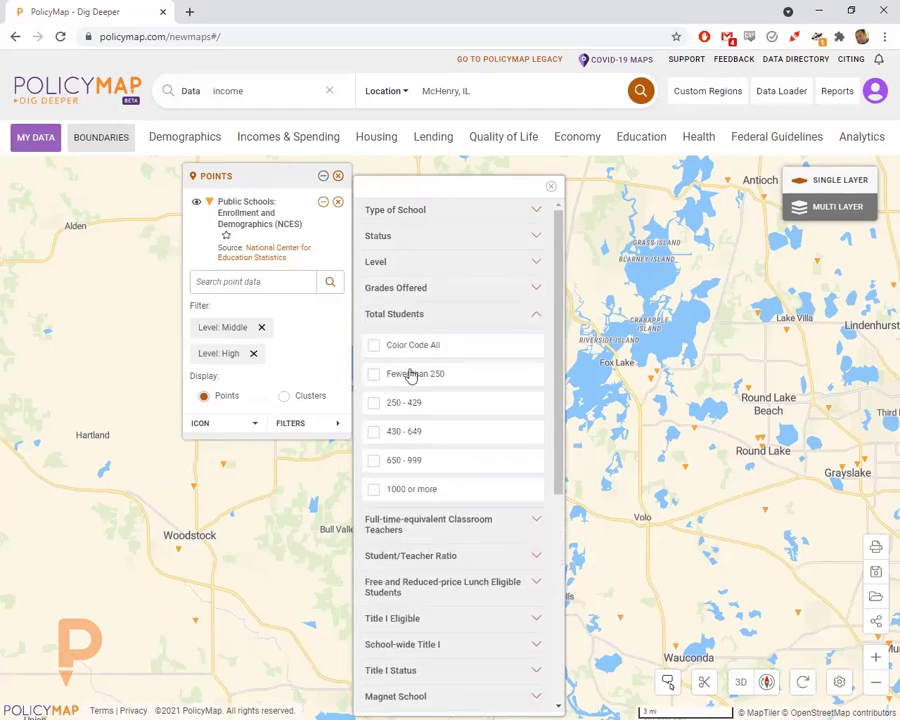
click(410, 374)
click(550, 186)
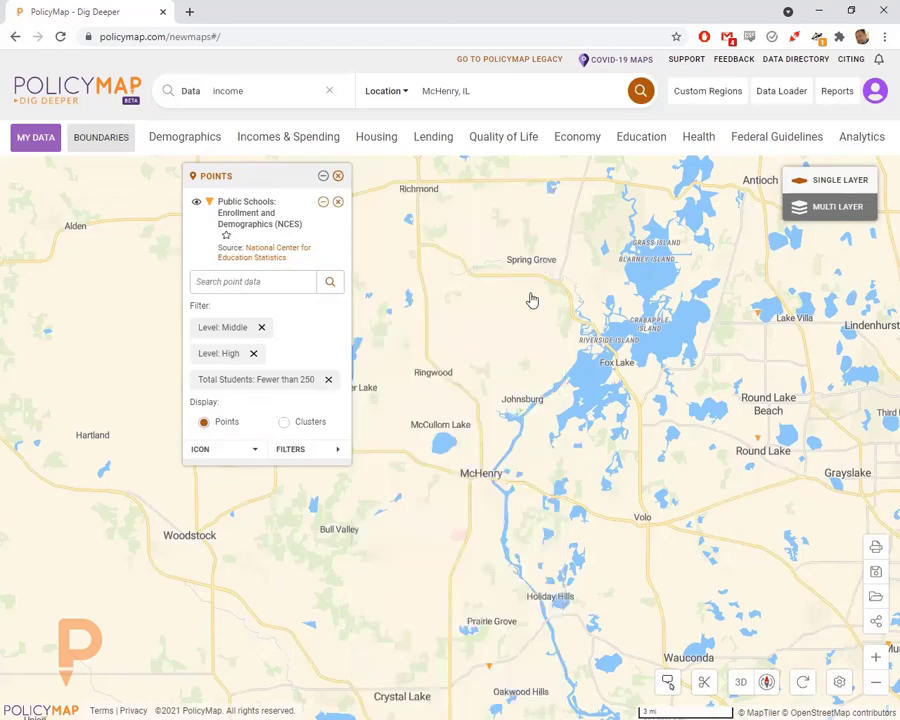
drag(485, 542, 450, 417)
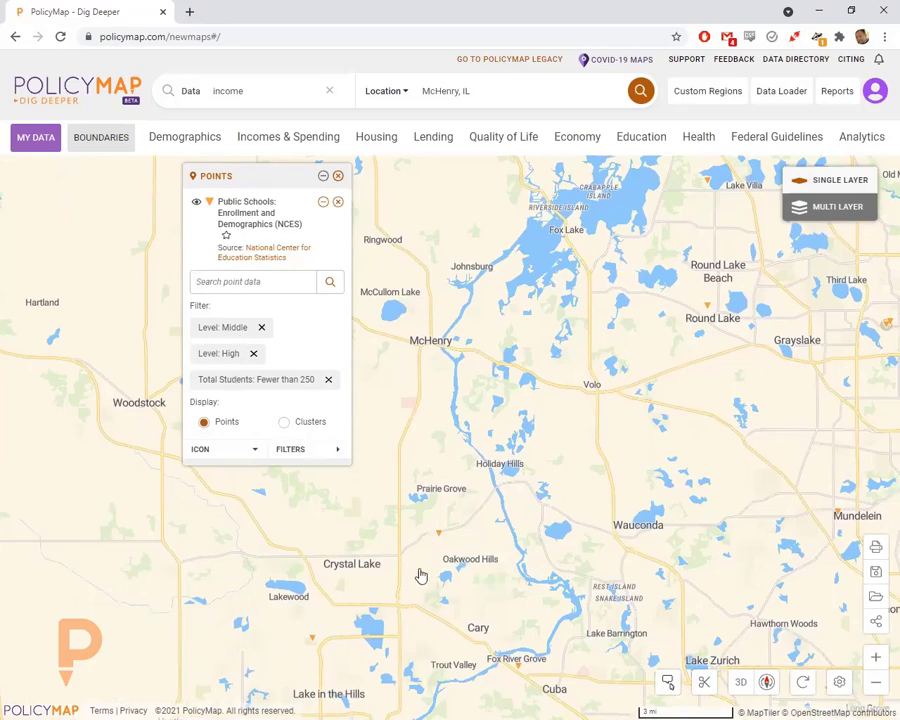
- Remove the 'Fewer than 250' students filter, leaving only the Middle and High level filters
mouse_move(438, 528)
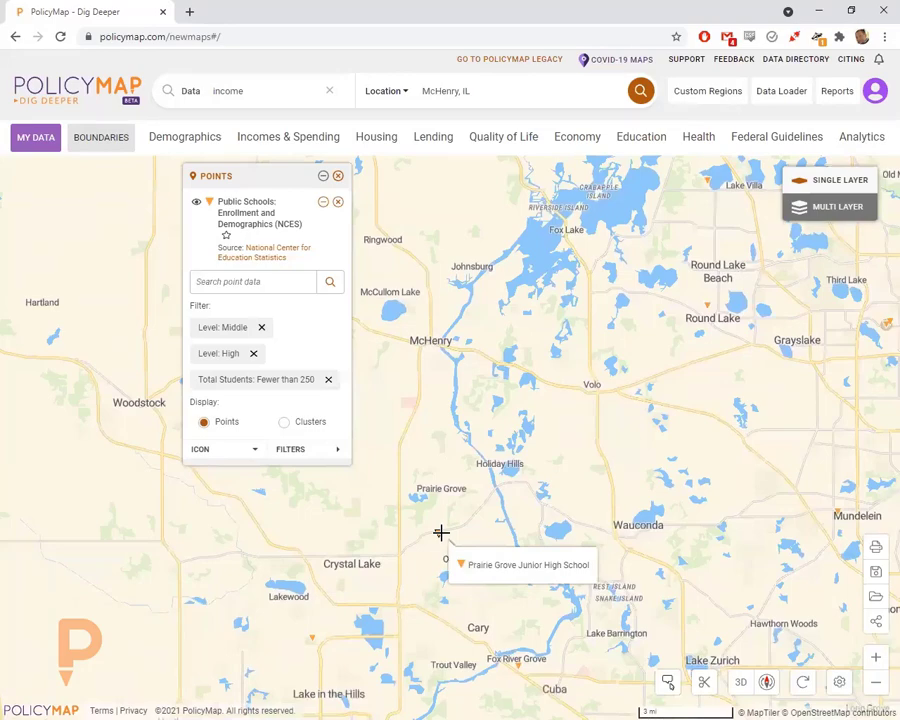
click(328, 379)
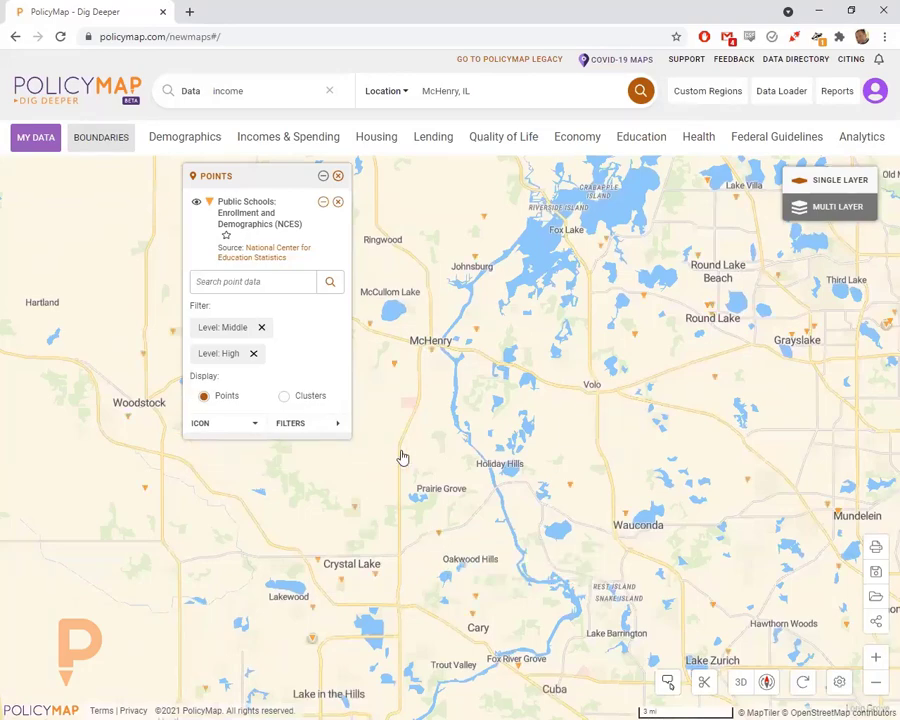
drag(421, 427, 448, 436)
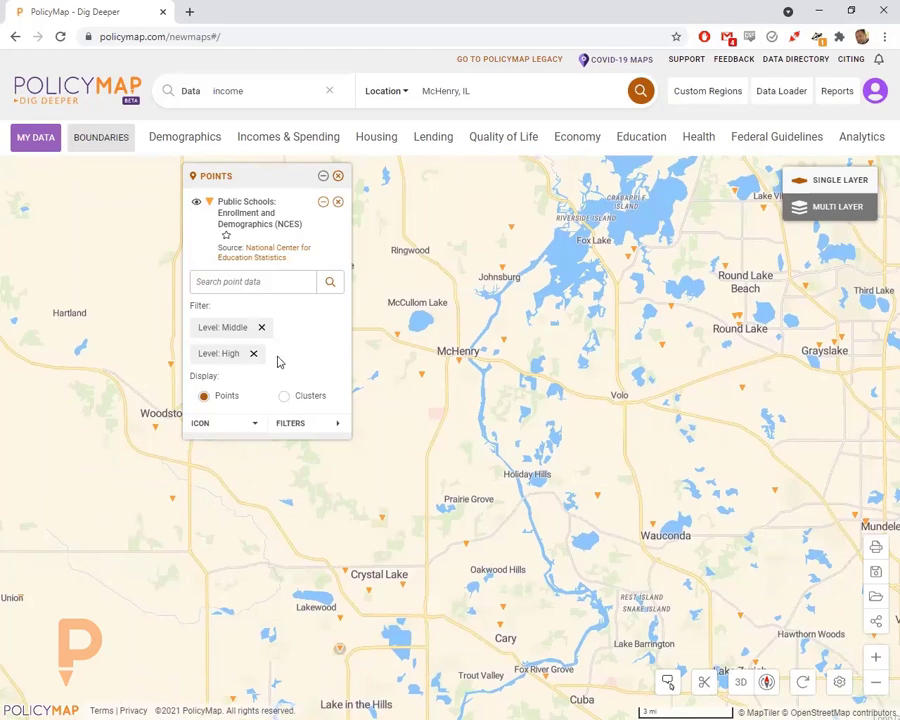
- After trying sizes M and L, restyle the school markers as small (S) green circles
click(200, 426)
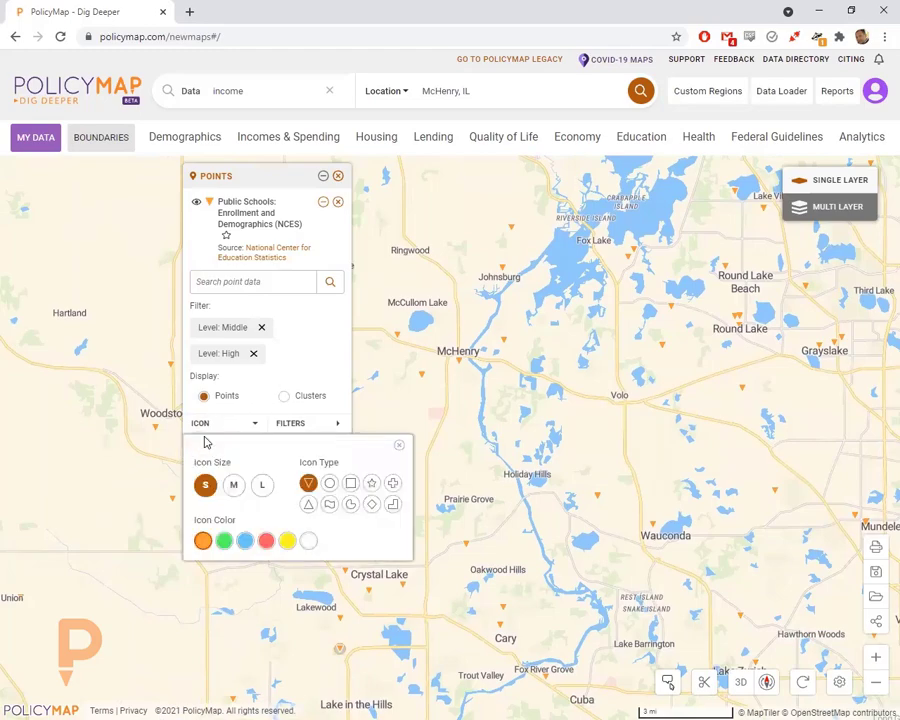
click(230, 486)
click(266, 488)
click(208, 488)
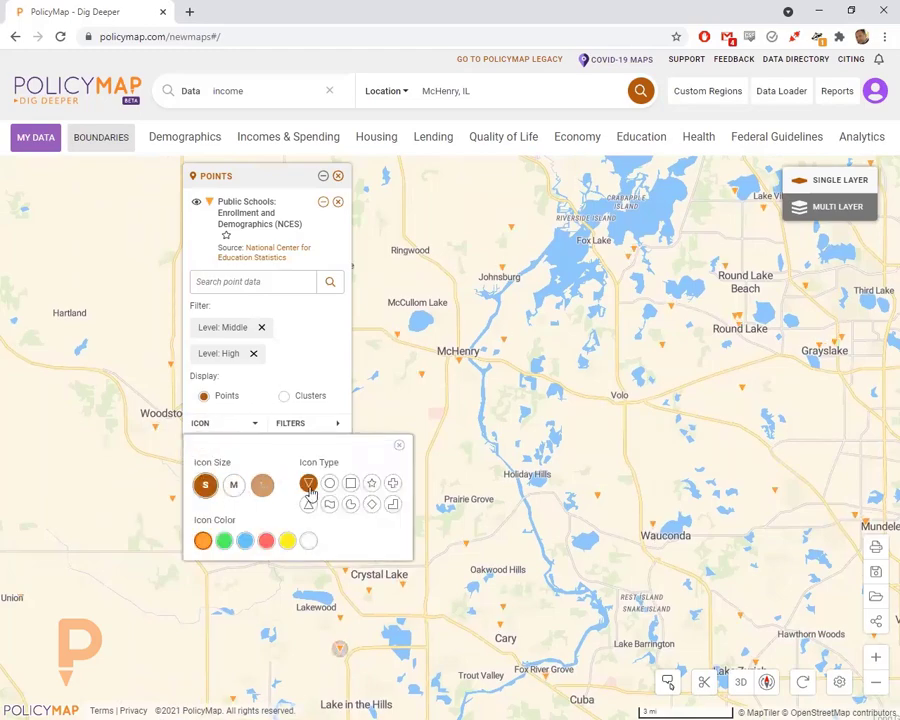
click(328, 486)
click(224, 541)
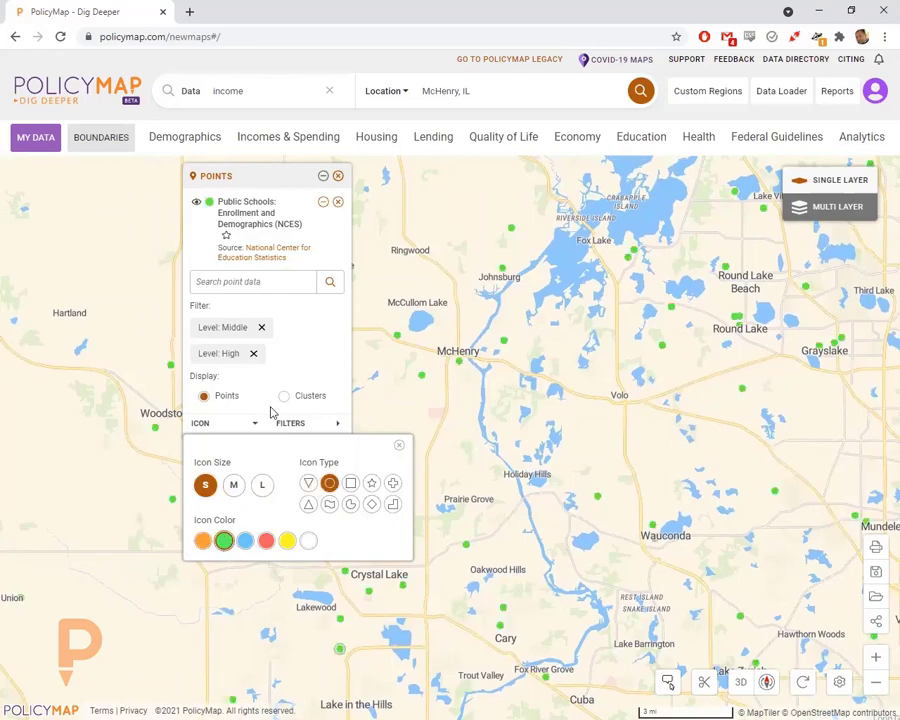
click(297, 343)
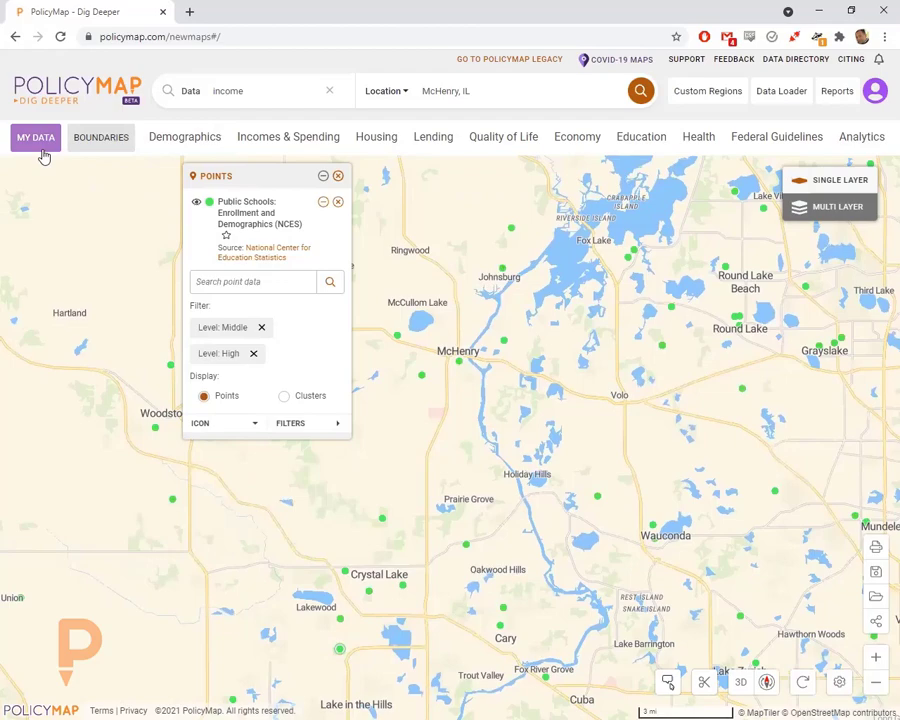
- Add the Health > Health Facility Locations > Hospitals point layer
click(696, 140)
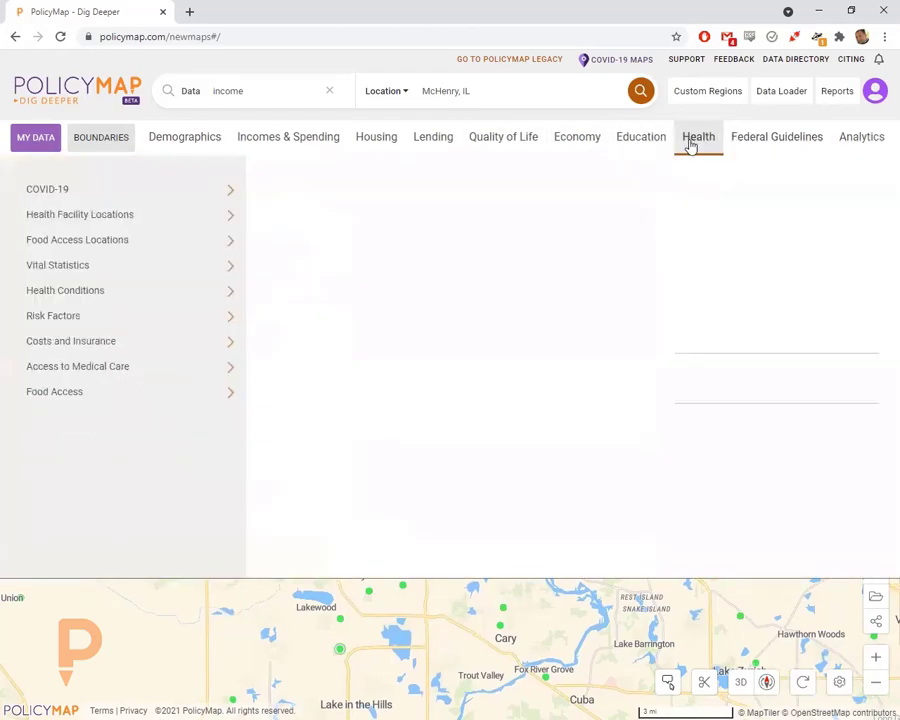
mouse_move(205, 218)
mouse_move(387, 224)
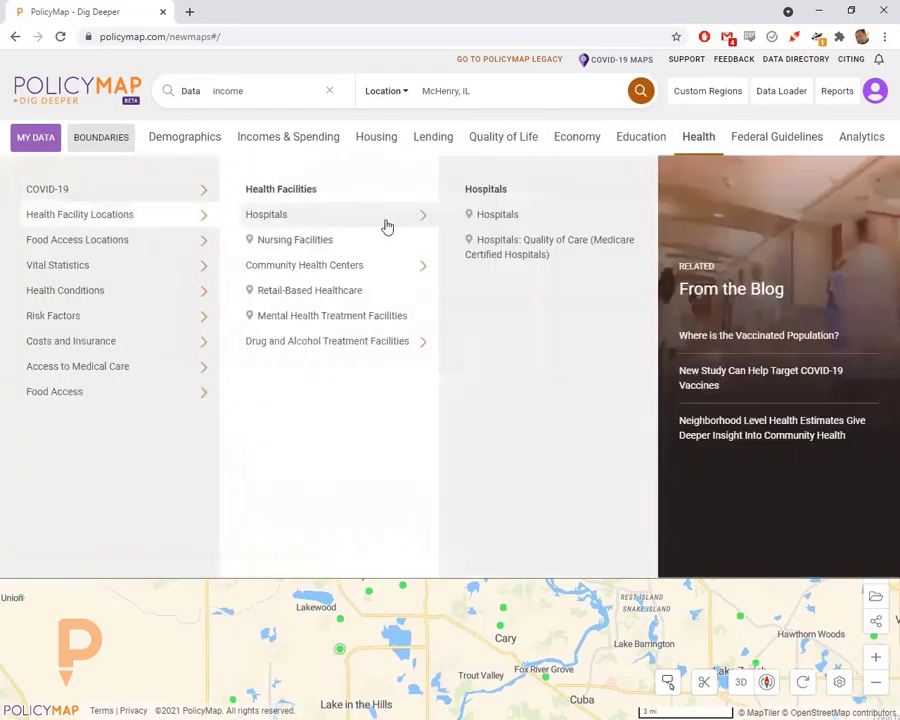
click(505, 214)
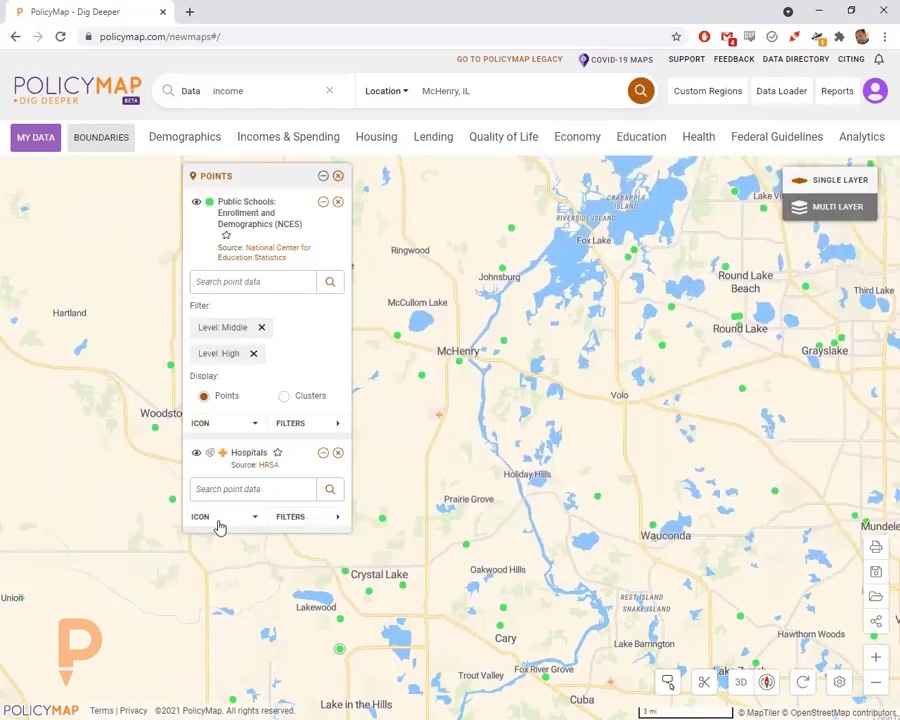
- Colour the hospital markers red and nudge the map view
click(220, 517)
click(266, 633)
drag(448, 412, 470, 415)
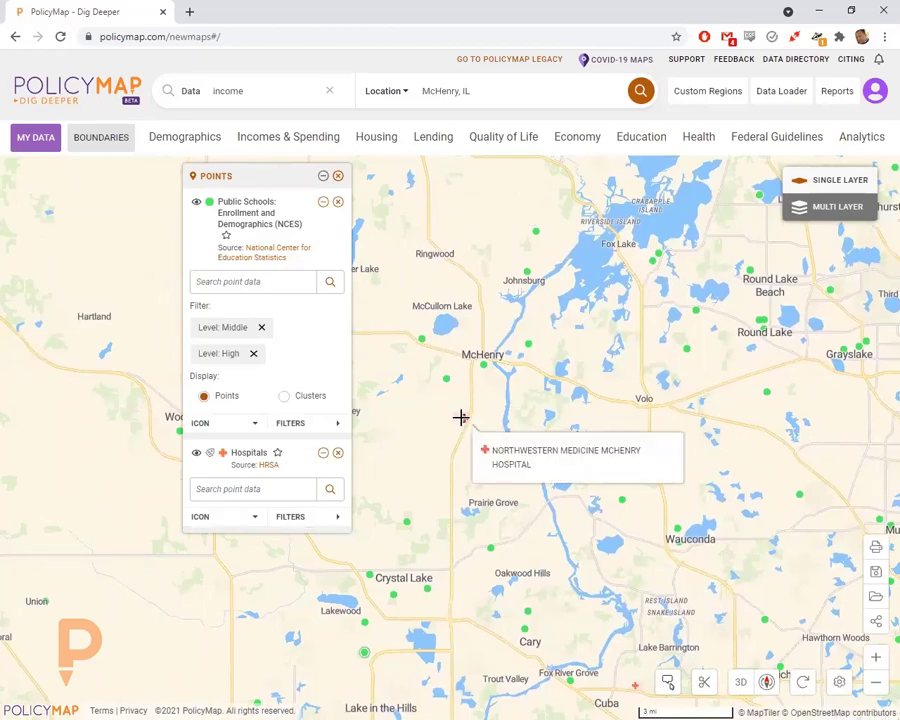
drag(450, 462, 464, 429)
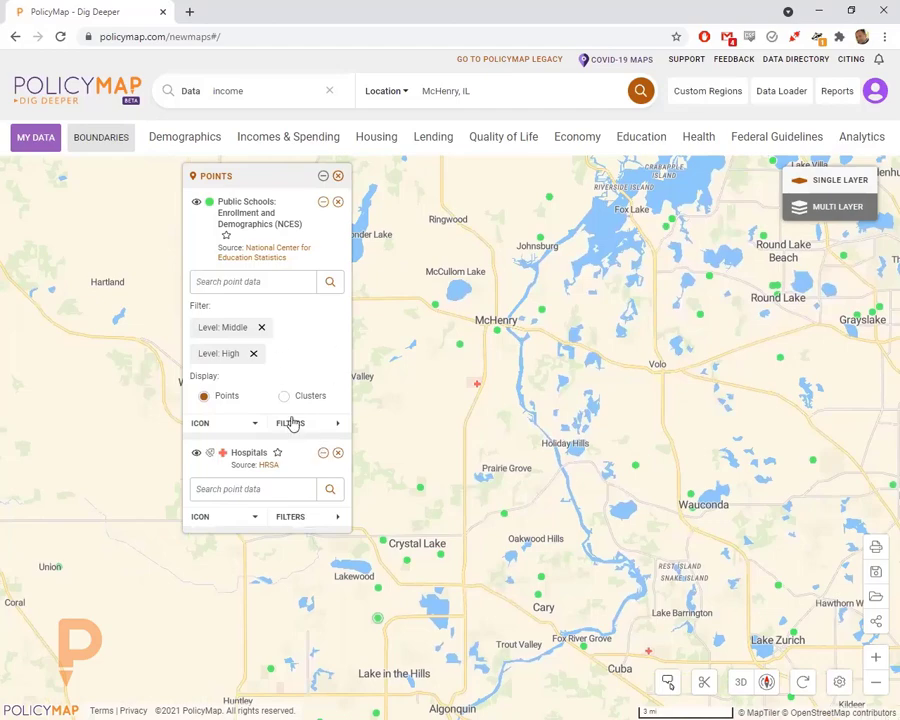
- Map 2015–2019 median household income for All Households from Incomes & Spending > Income > Household
click(269, 138)
click(110, 190)
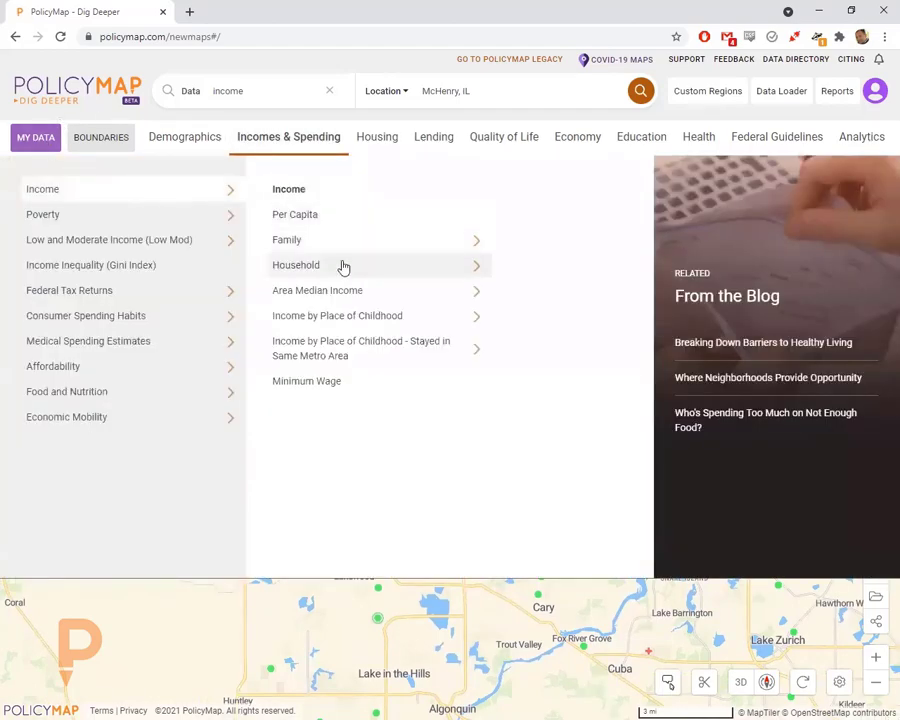
click(338, 265)
click(466, 214)
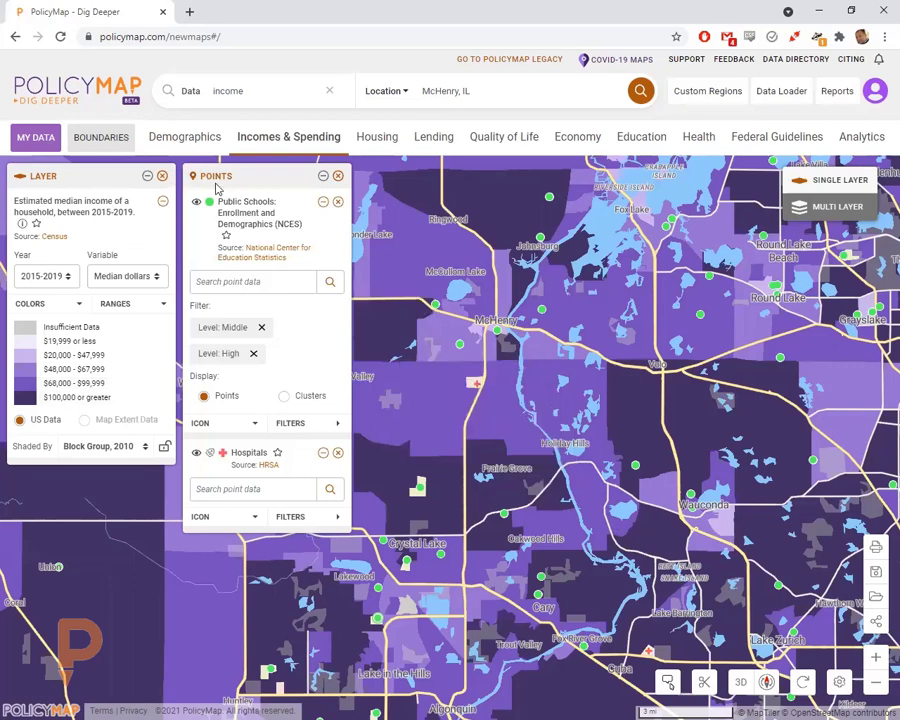
drag(506, 394, 527, 456)
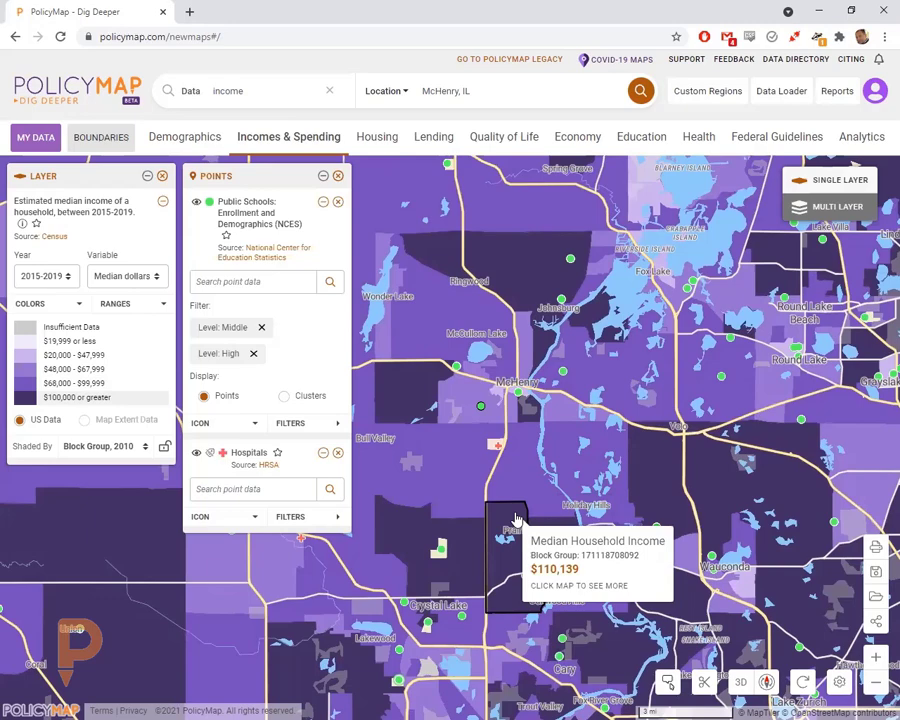
- Open the map export, reposition the preview and edit the end of the map title
click(876, 550)
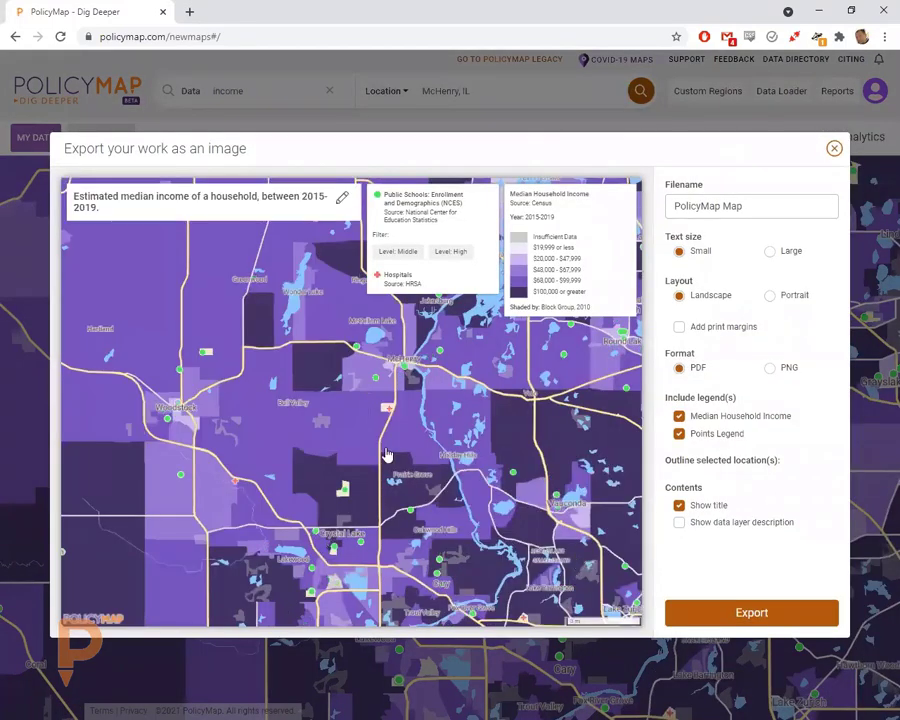
drag(290, 315, 343, 390)
scroll(343, 390, up, 3)
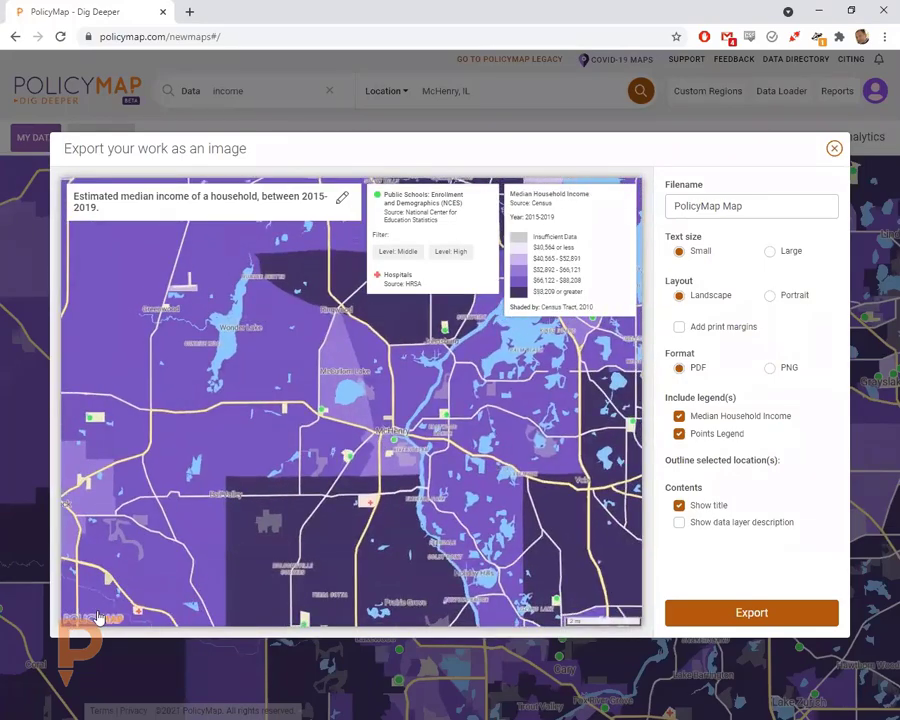
click(356, 404)
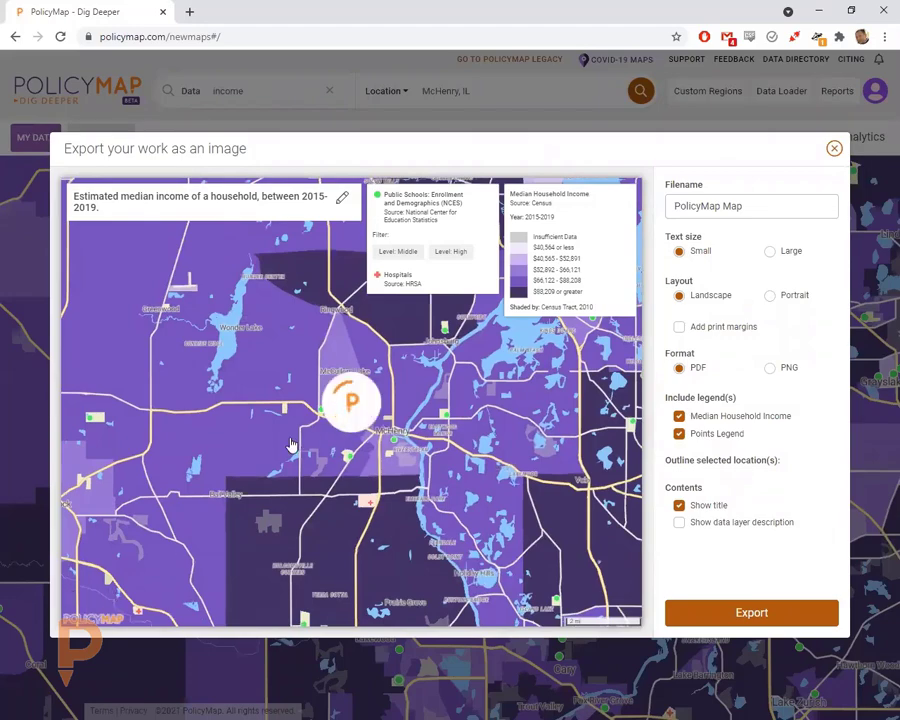
scroll(293, 442, down, 2)
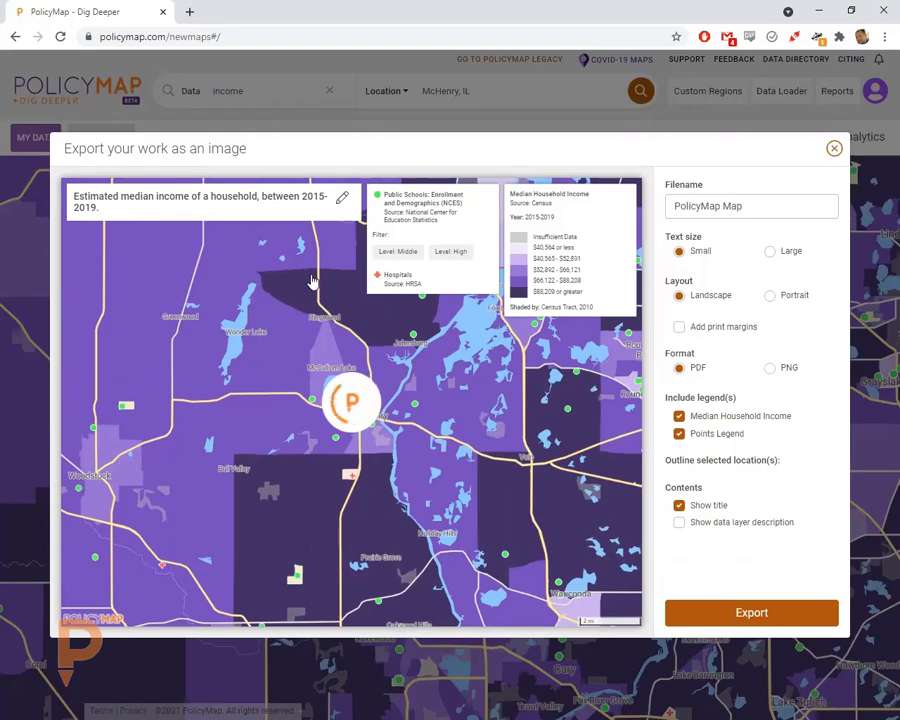
click(342, 198)
drag(292, 197, 353, 200)
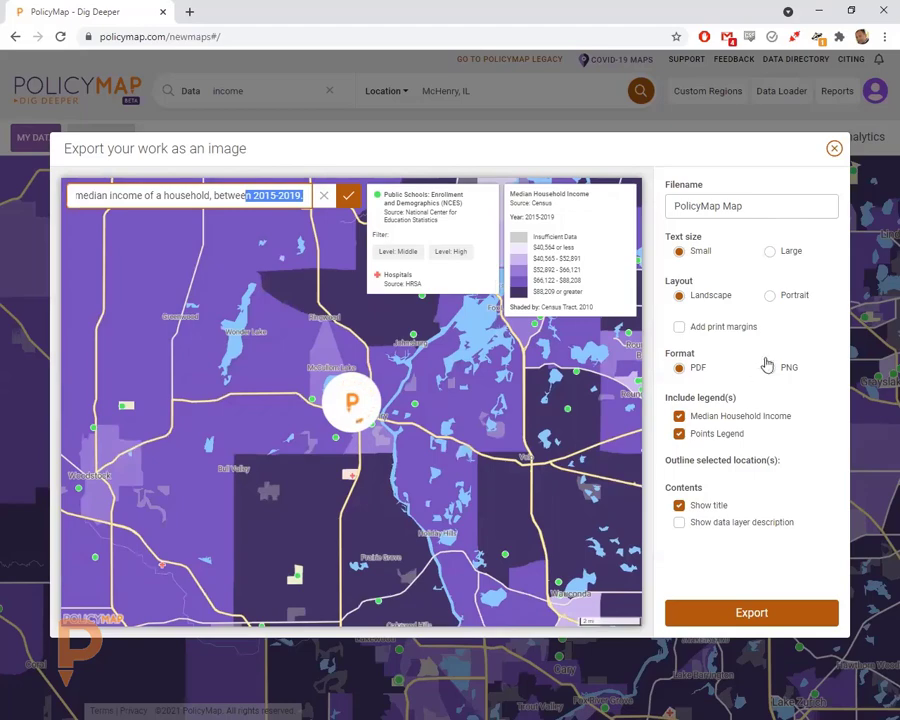
- Export a portrait PNG with no margins and both legends shown
click(770, 297)
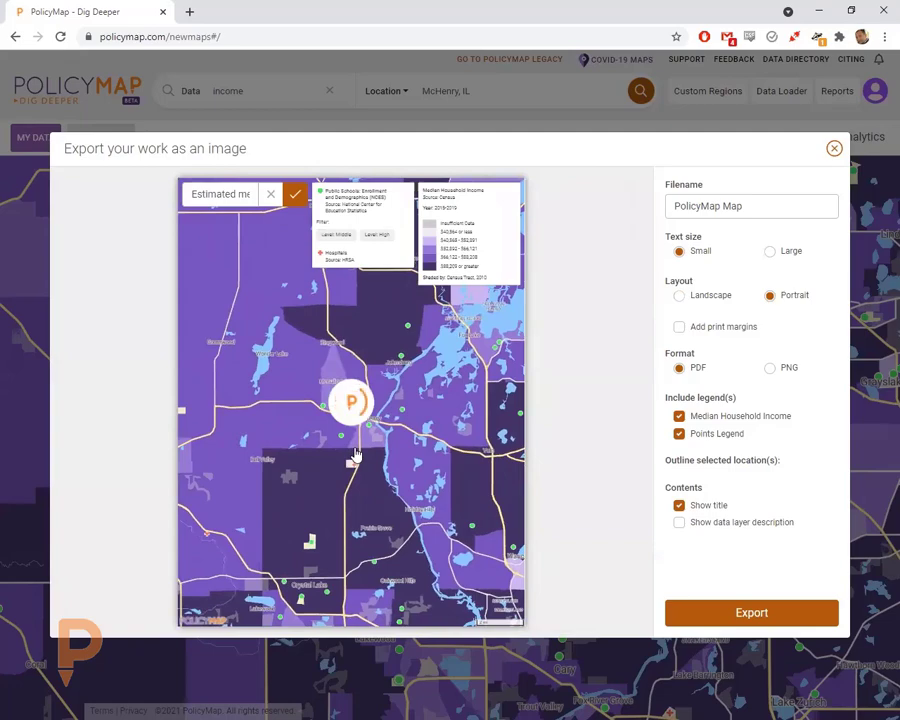
click(713, 330)
click(711, 332)
click(780, 367)
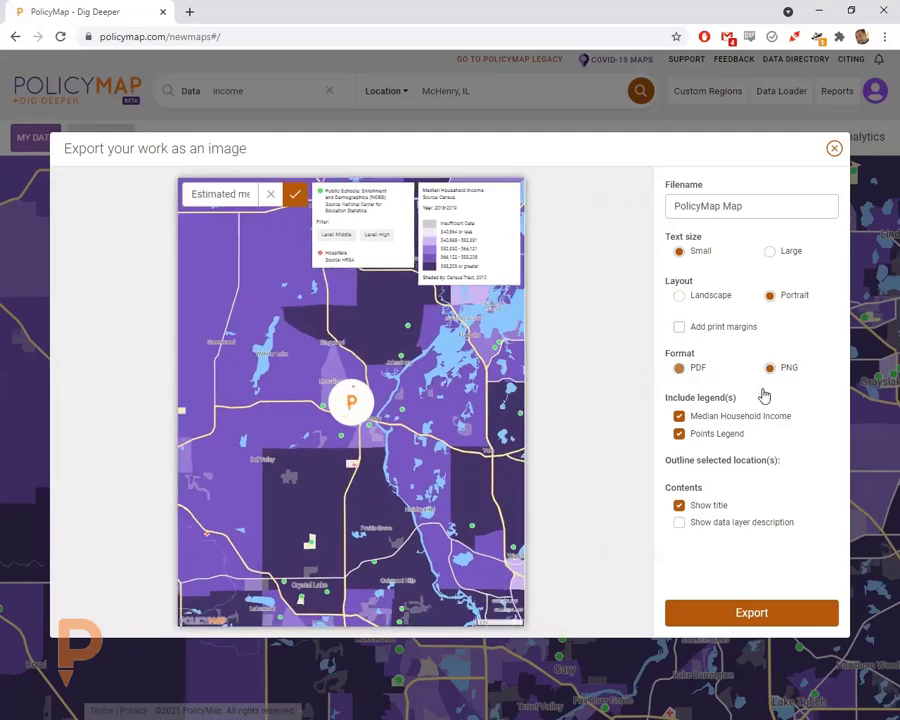
click(716, 434)
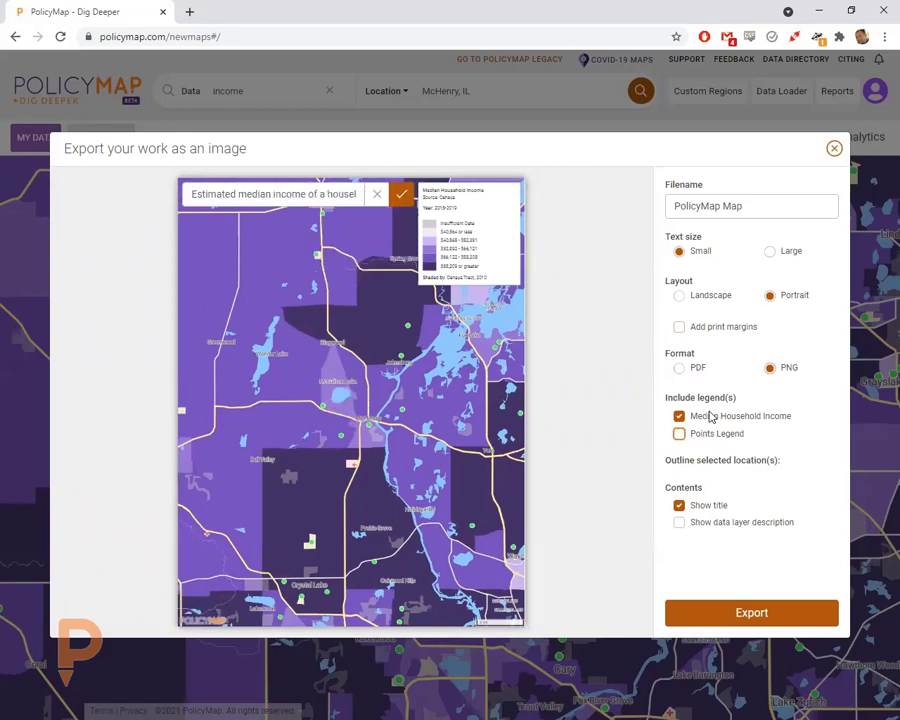
click(713, 416)
click(711, 436)
click(713, 416)
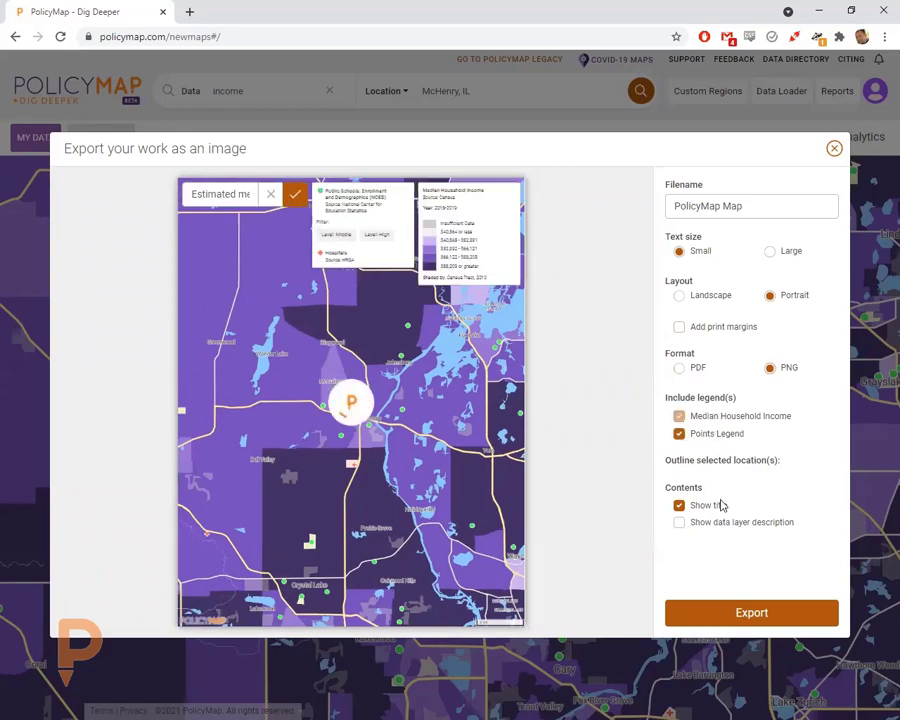
click(754, 613)
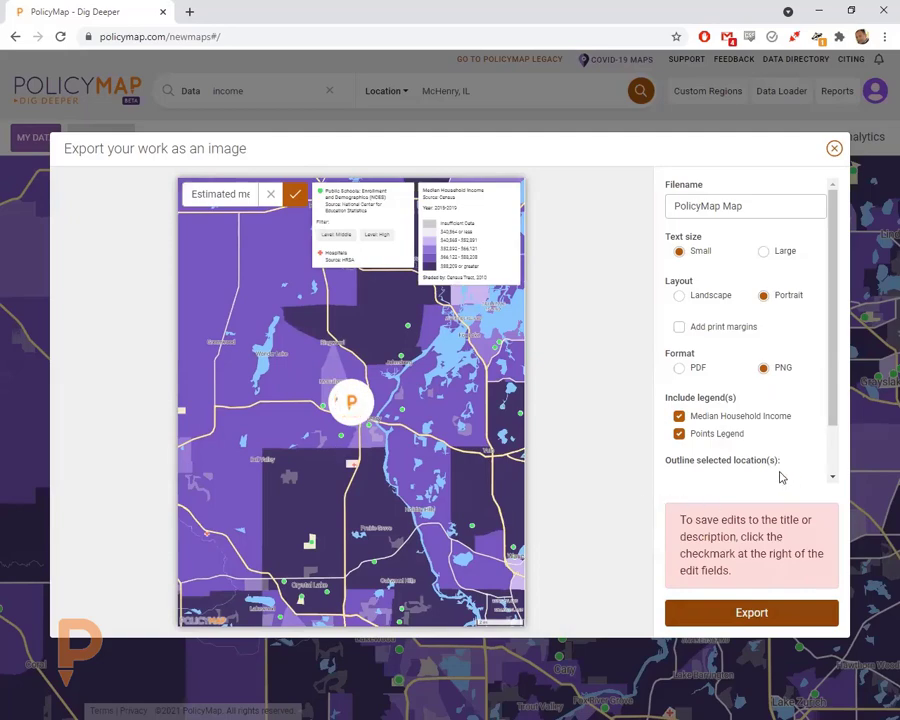
scroll(782, 477, down, 2)
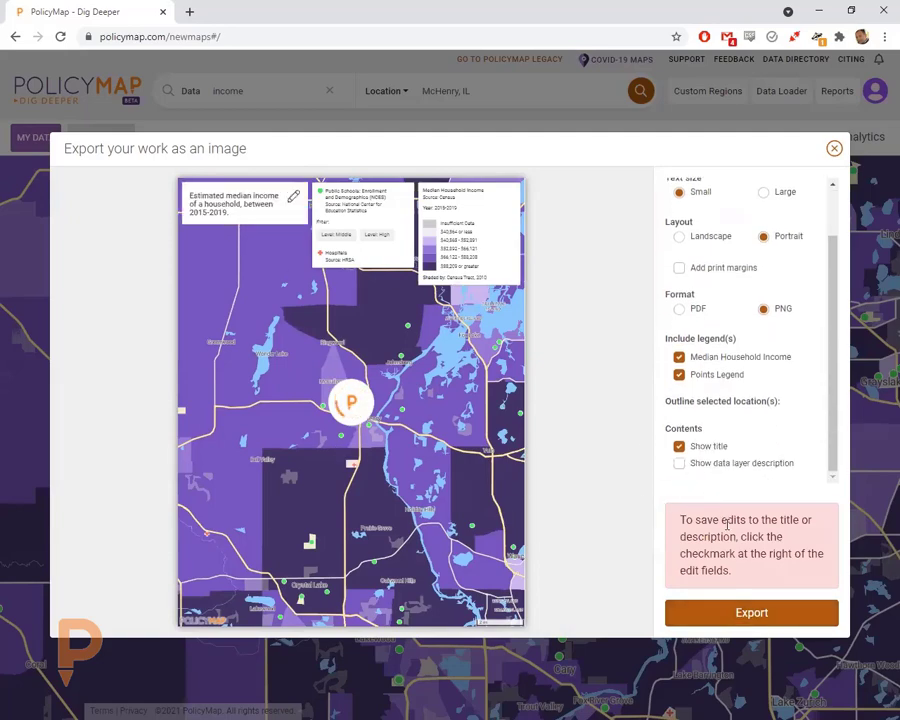
click(748, 612)
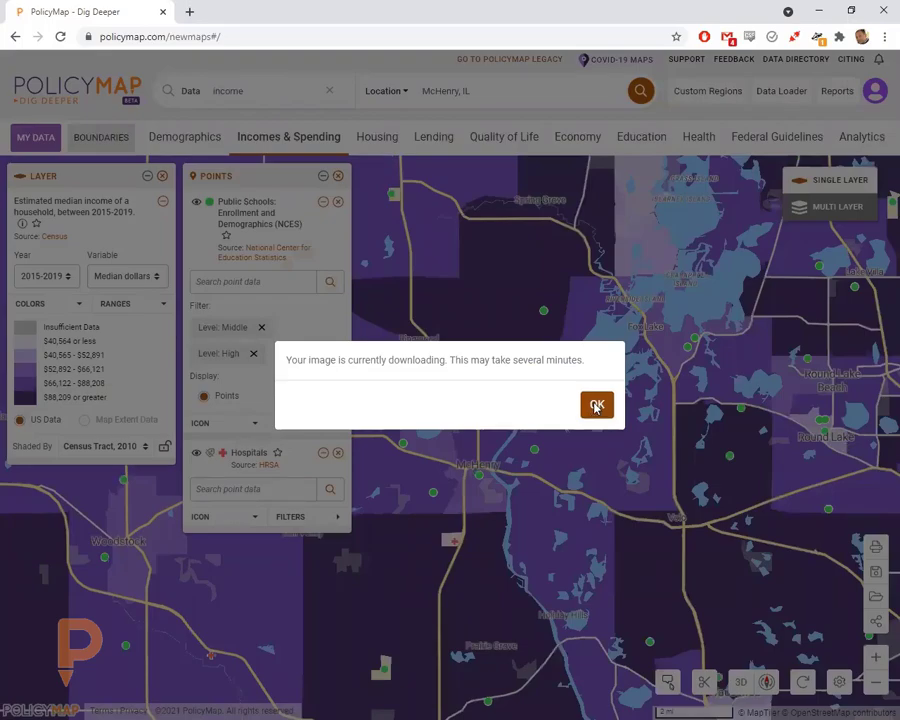
- Dismiss the download notice and view details for the census tract near McHenry
click(596, 407)
scroll(457, 485, down, 2)
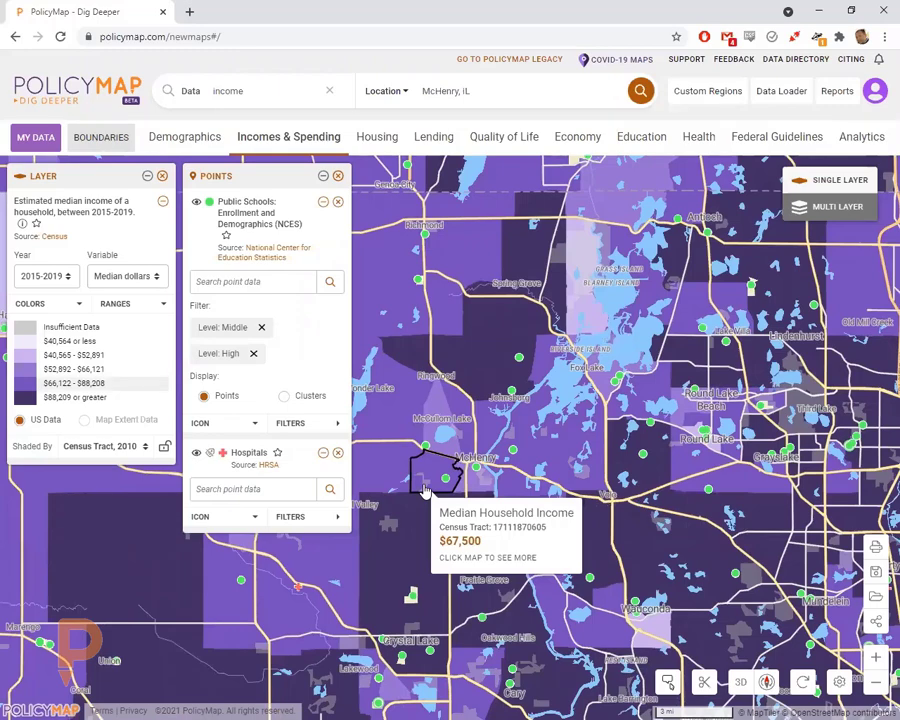
click(425, 490)
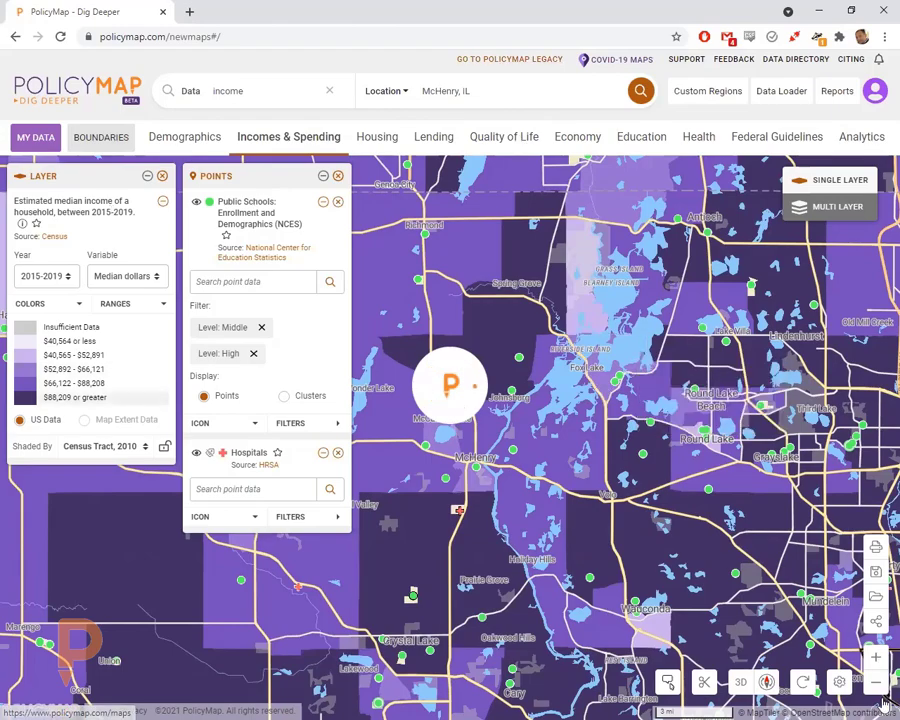
- Clear the map back to the default US view and close the browser's download bar
click(802, 682)
click(589, 418)
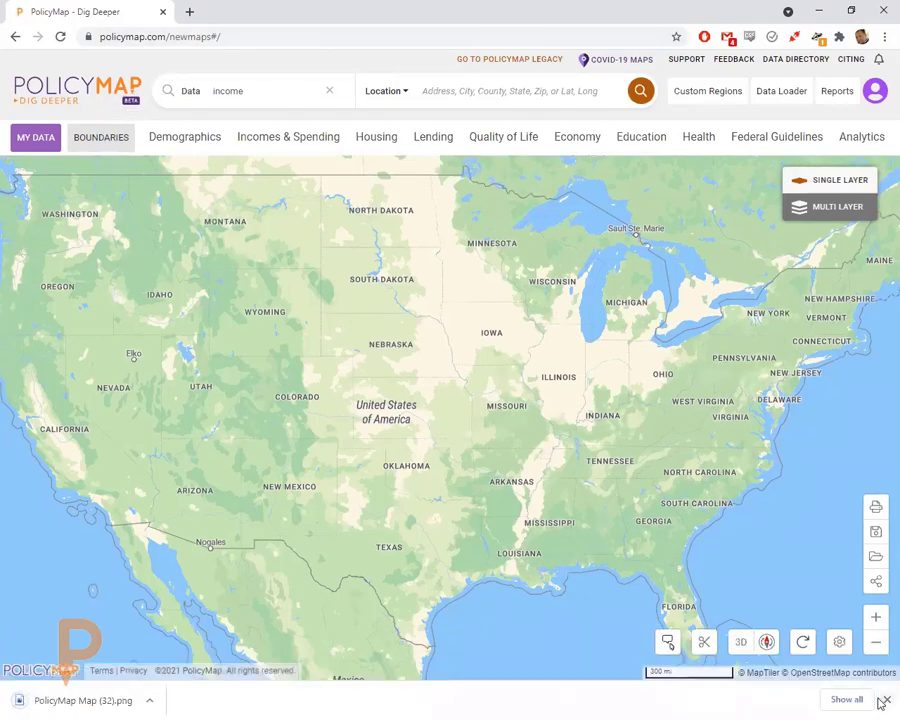
click(885, 700)
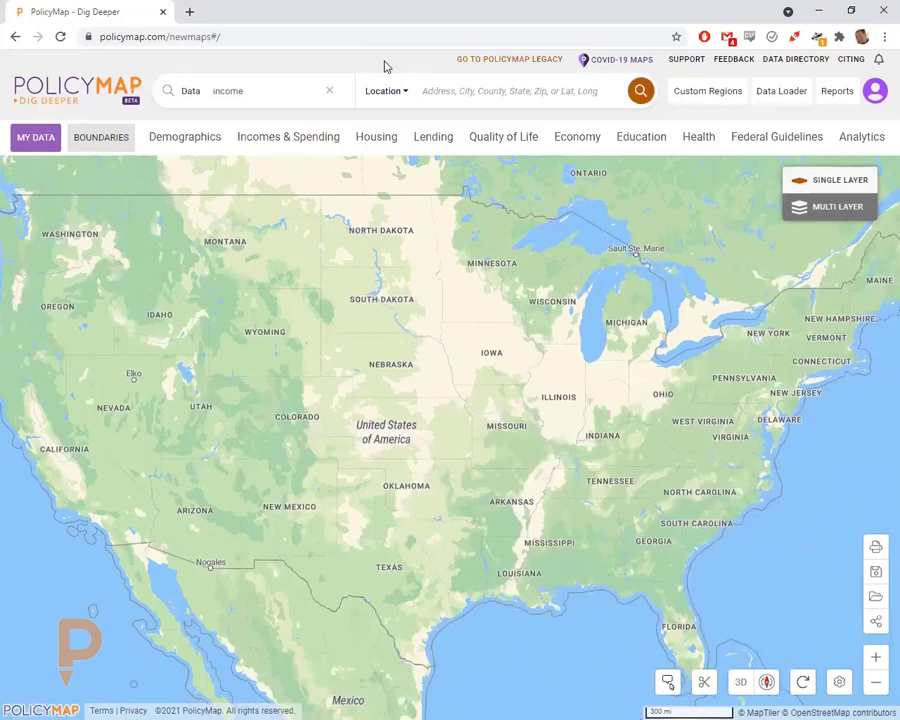
- Switch to PolicyMap Legacy, zoom to the saved Round Lake Beach region, then remove its outline
click(493, 60)
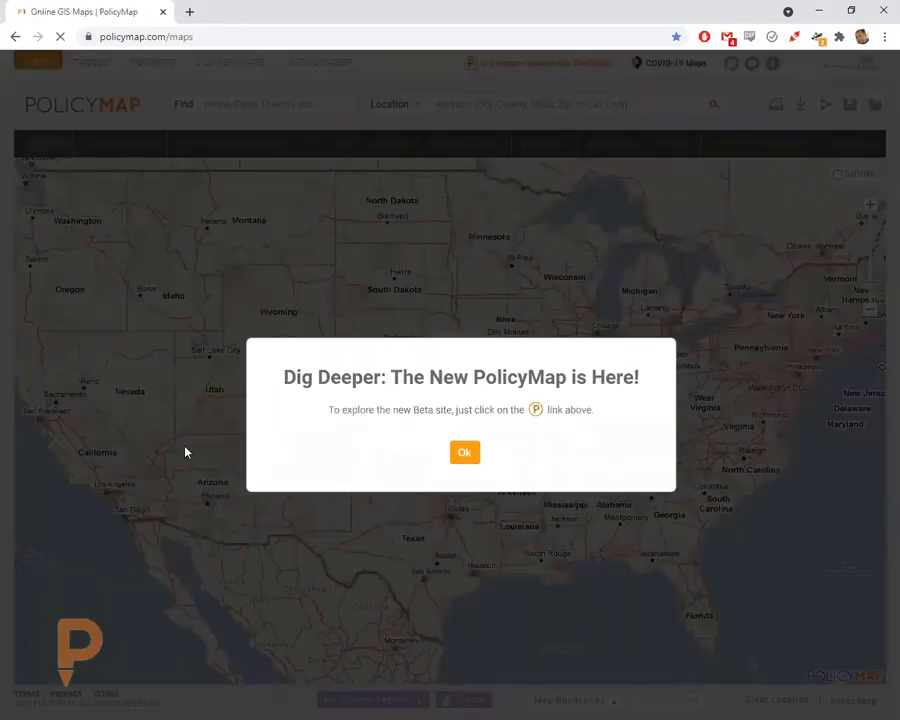
click(464, 452)
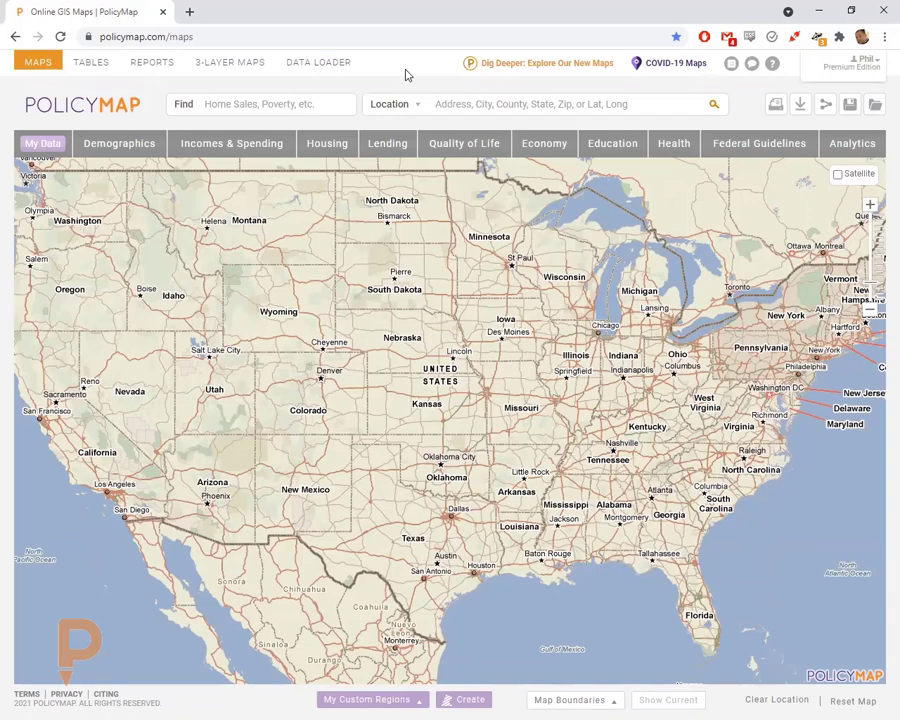
click(368, 704)
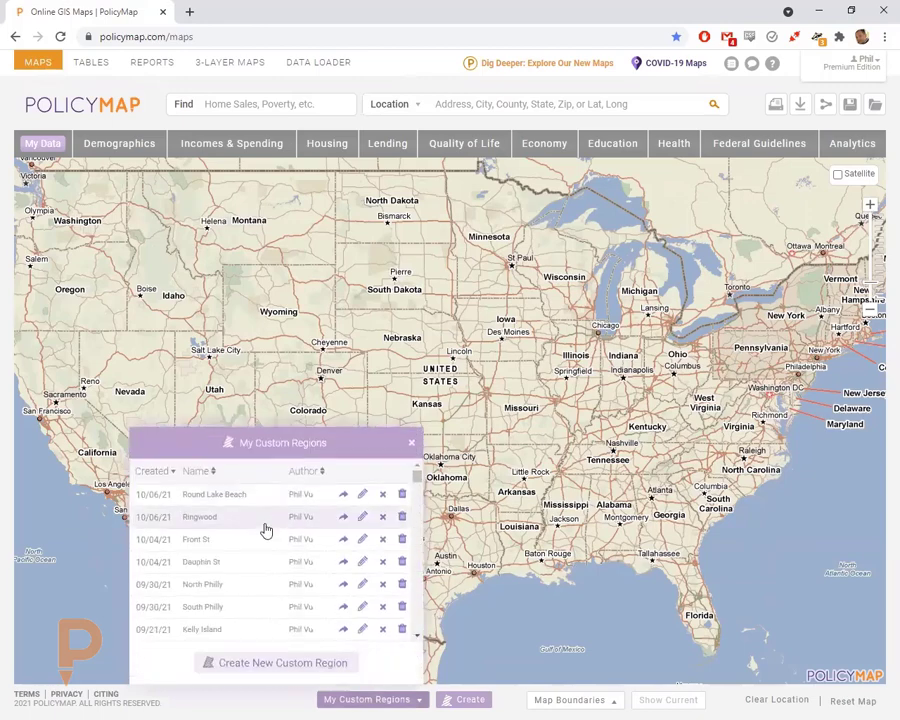
click(206, 500)
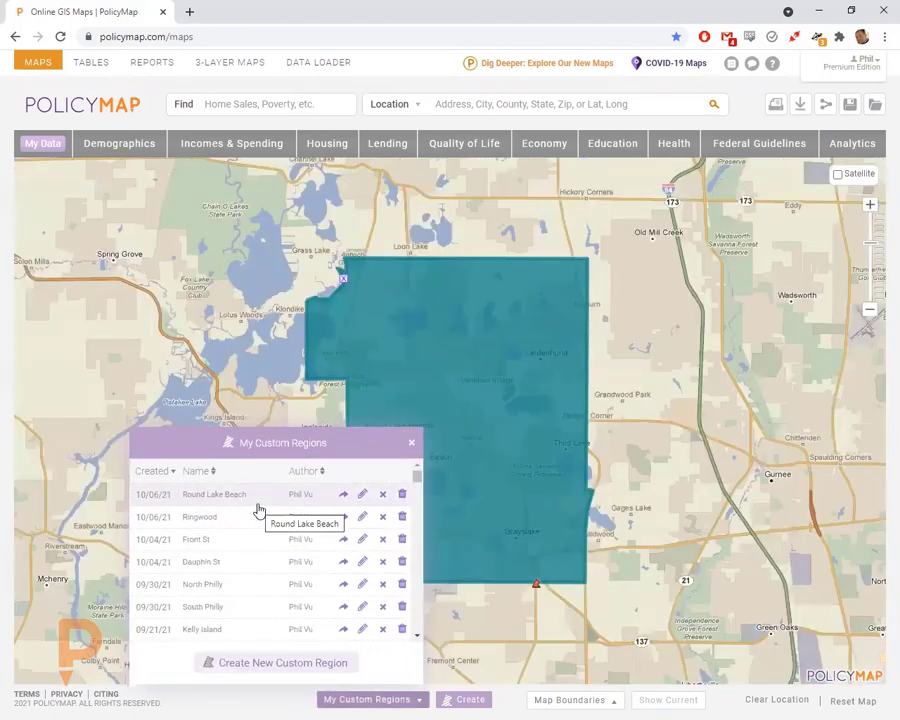
click(411, 446)
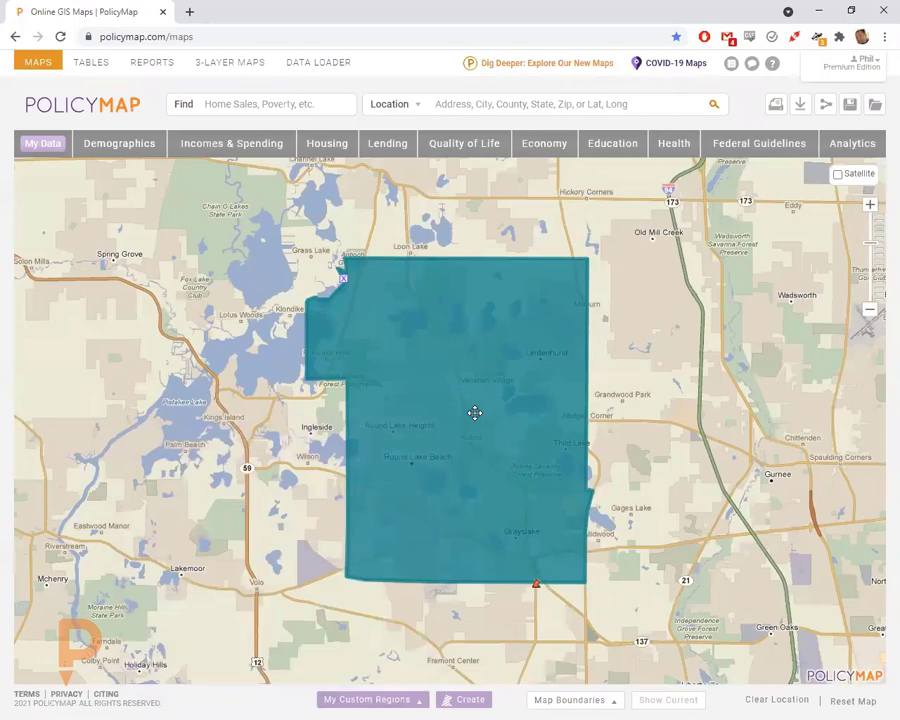
click(342, 284)
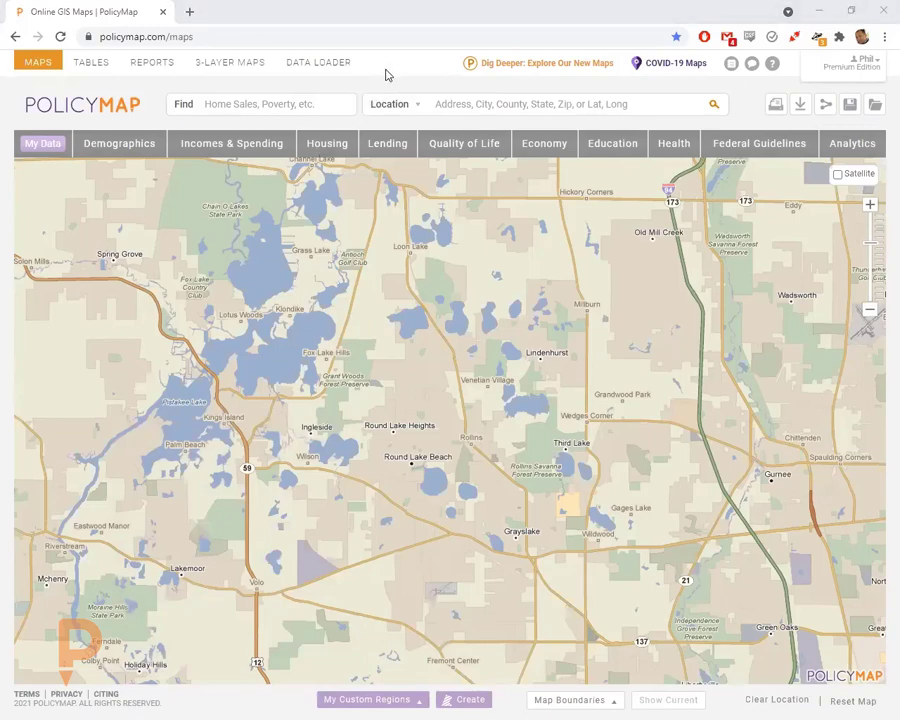
- Start a spreadsheet-of-points upload named '2021006 Sites', accessible to Myself Only
click(312, 66)
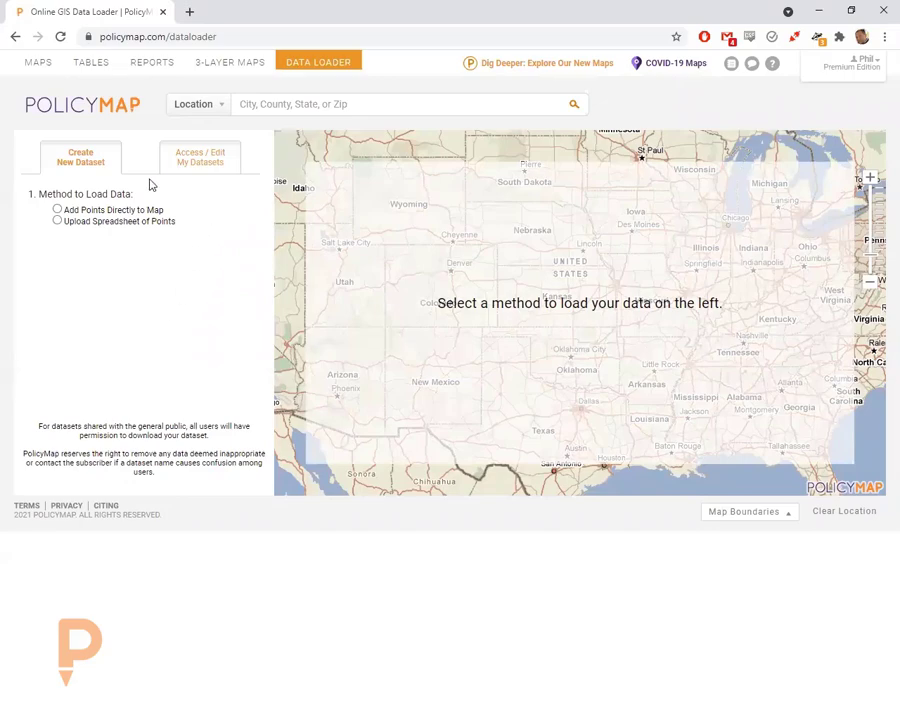
click(98, 225)
click(116, 269)
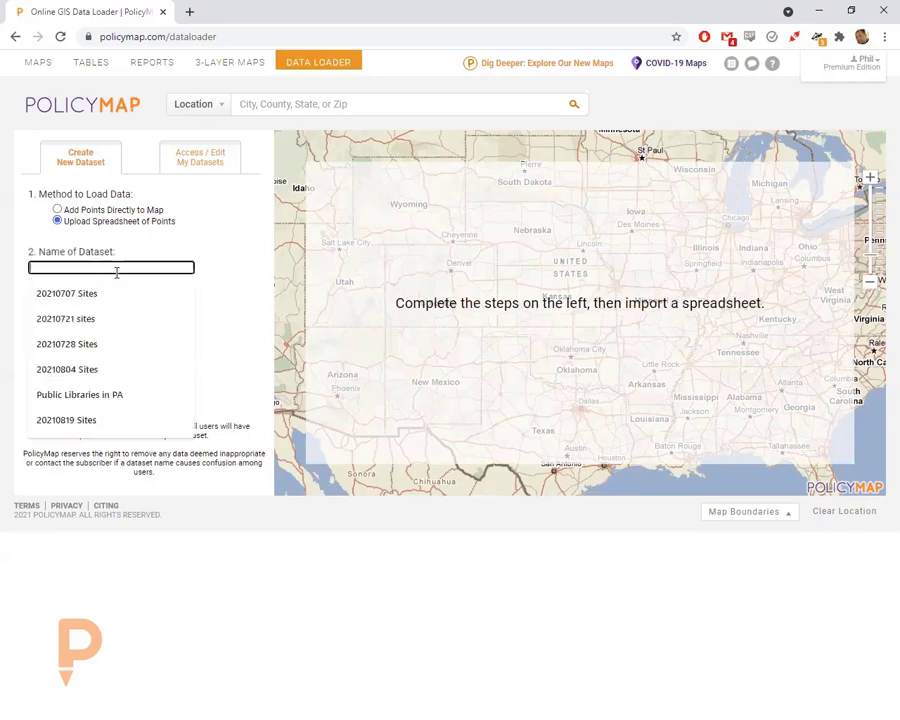
click(97, 293)
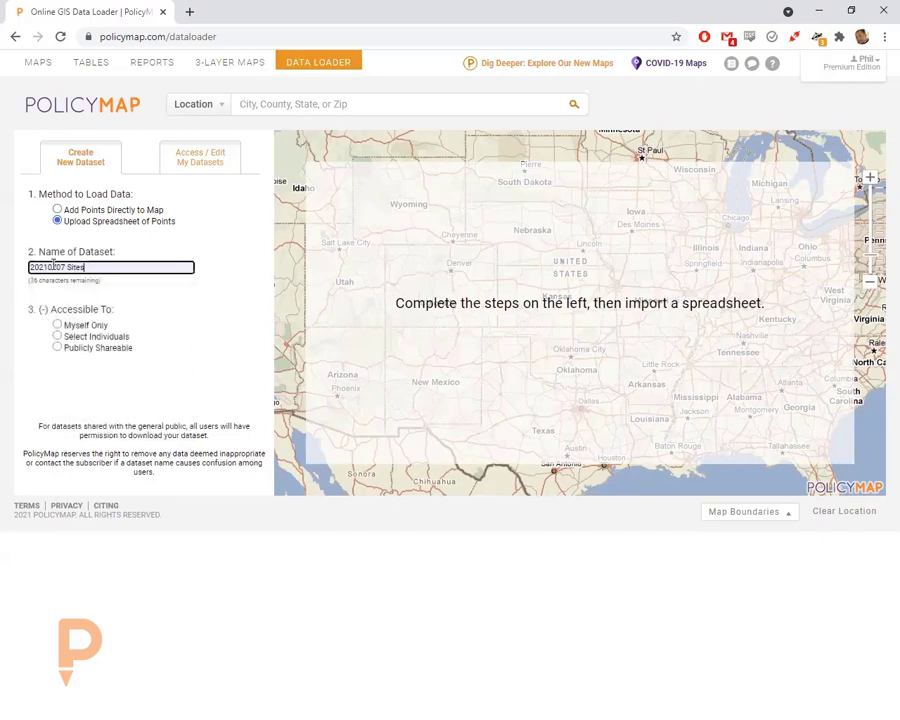
drag(47, 267, 95, 270)
text(0)
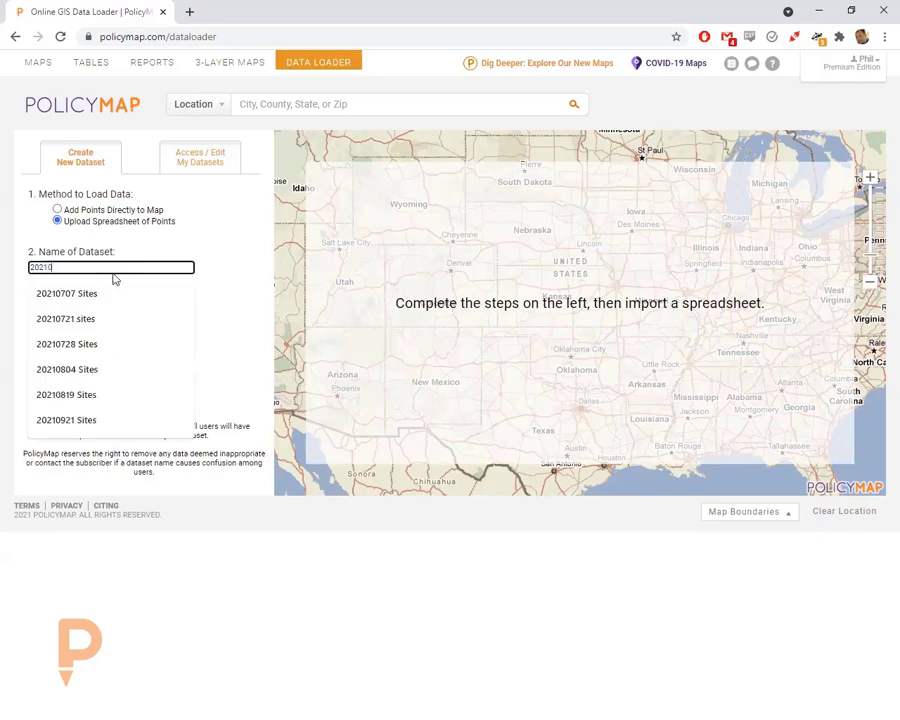
text(06 Sites)
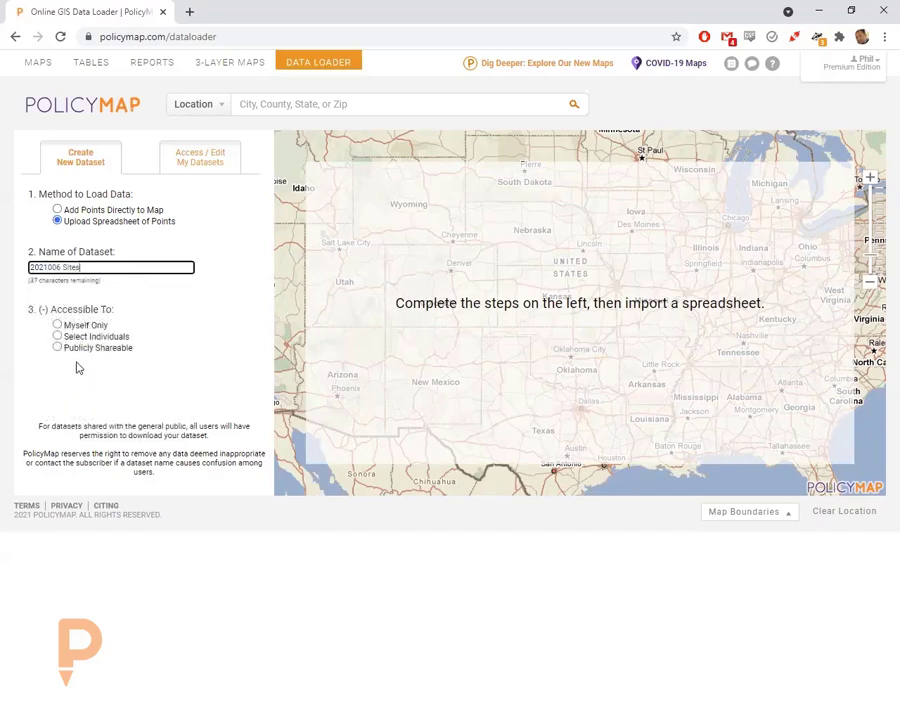
click(62, 325)
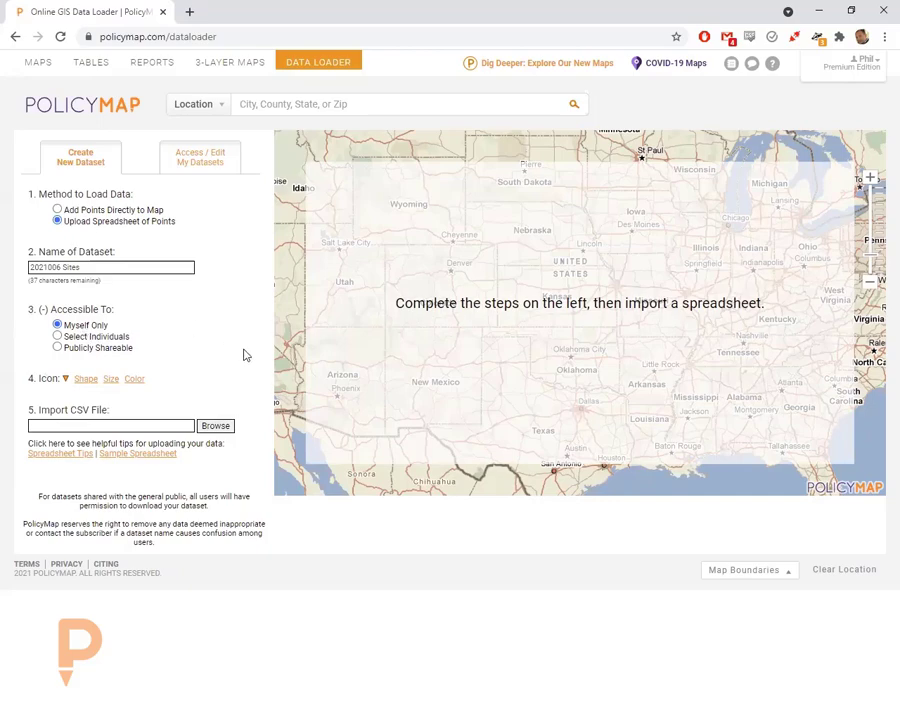
- Set the dataset's point icon to a blue circle
click(85, 379)
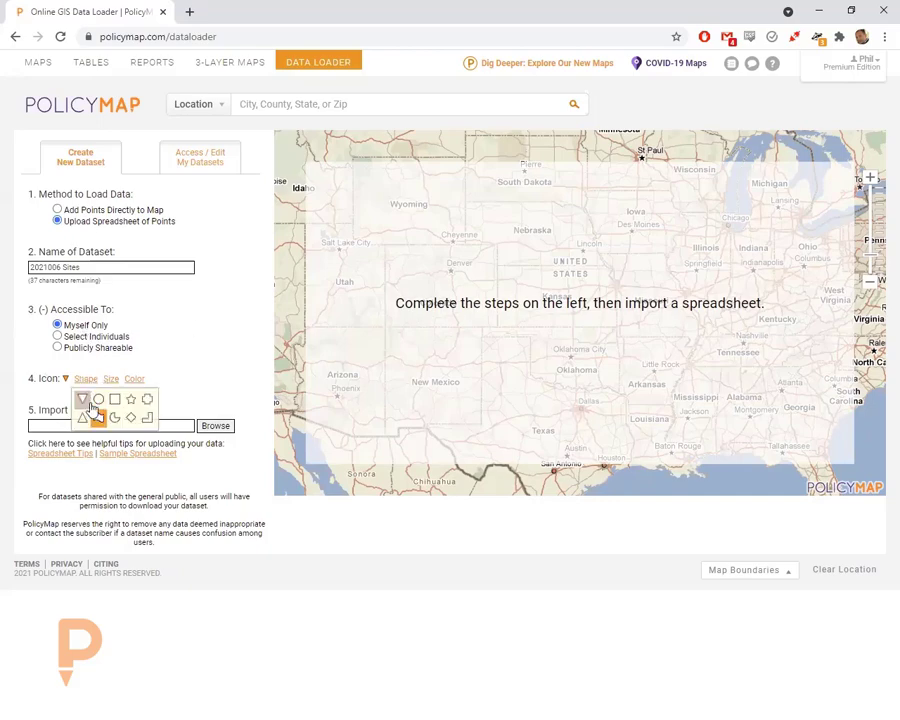
click(96, 400)
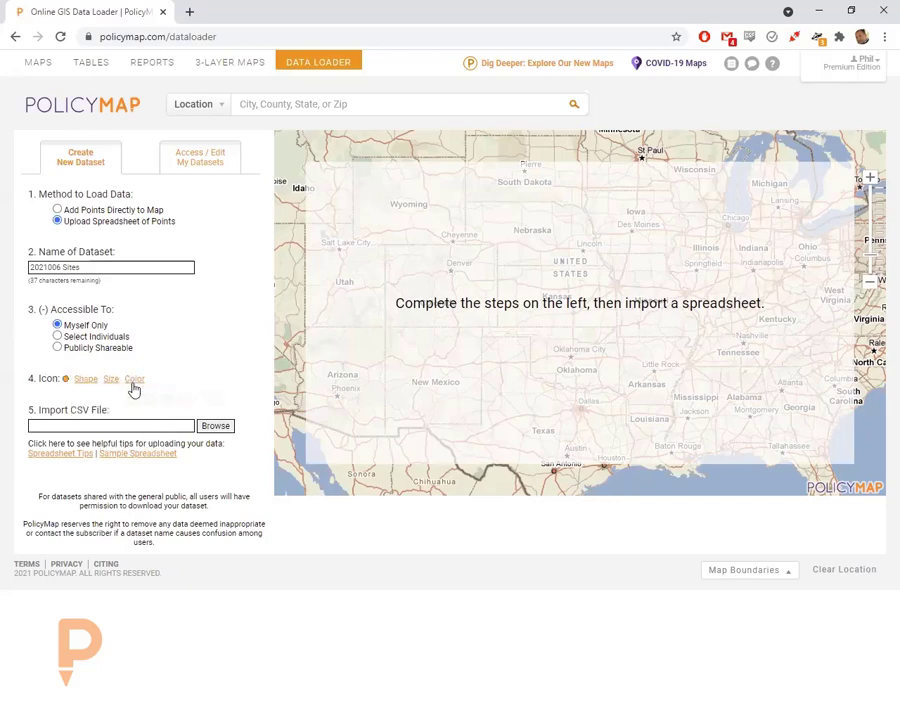
click(134, 379)
click(149, 400)
- Attach Libraries in PA (128).csv in the Data Loader as the spreadsheet to import
click(215, 426)
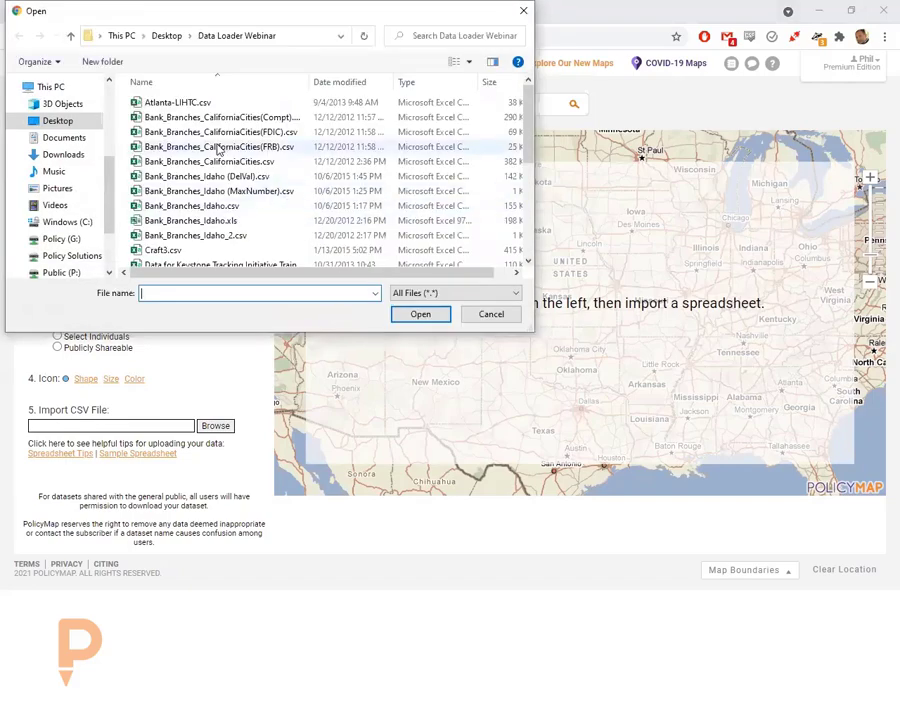
scroll(218, 148, down, 4)
click(221, 142)
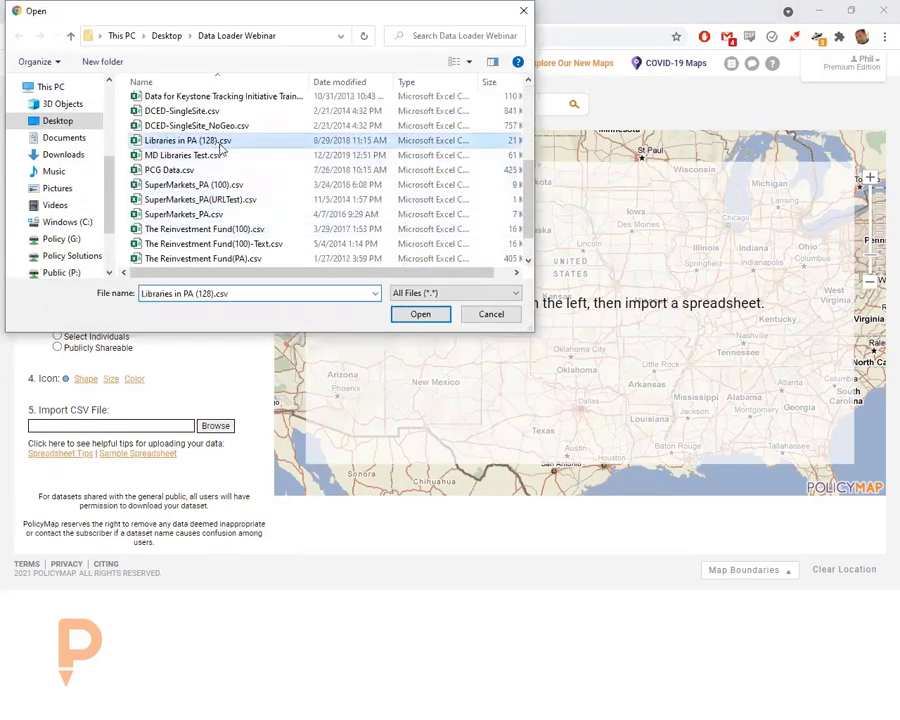
click(422, 316)
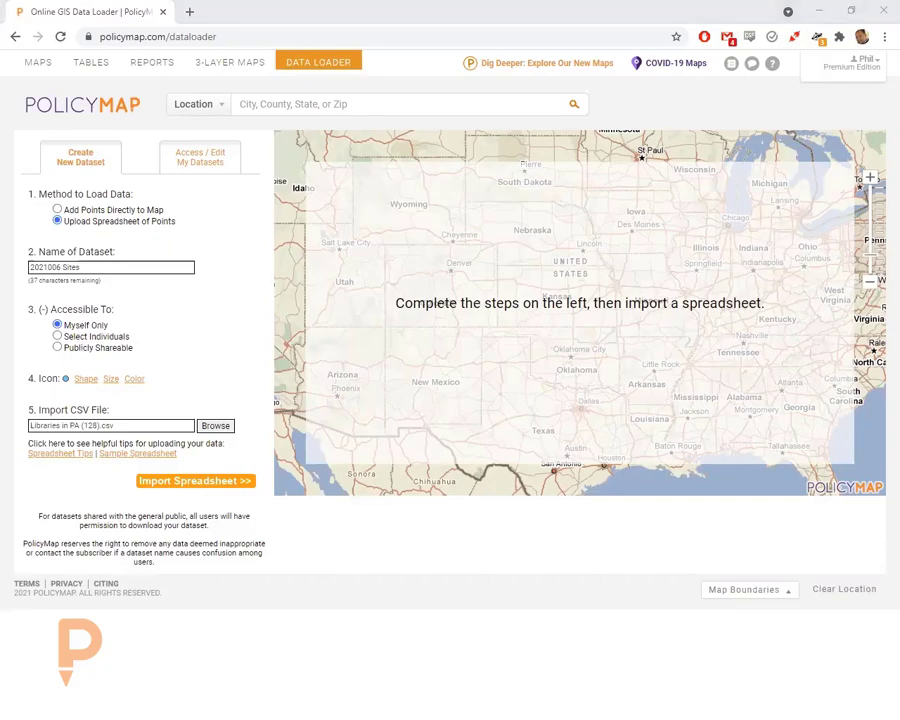
key(alt+Tab)
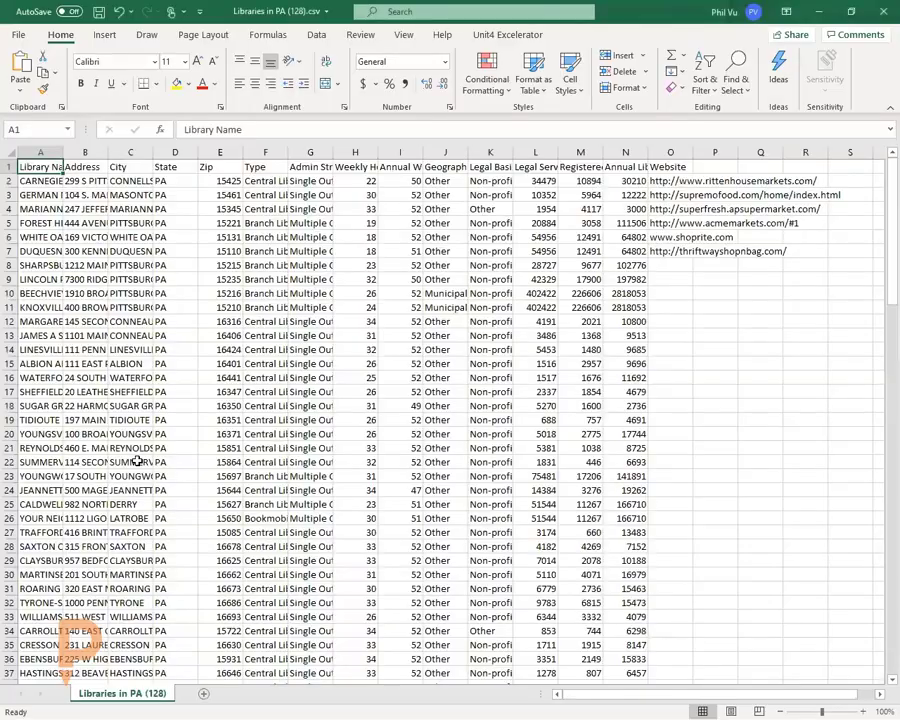
- Widen column A to fit library names and inspect the Address, City, State, Zip and Type columns
double_click(63, 153)
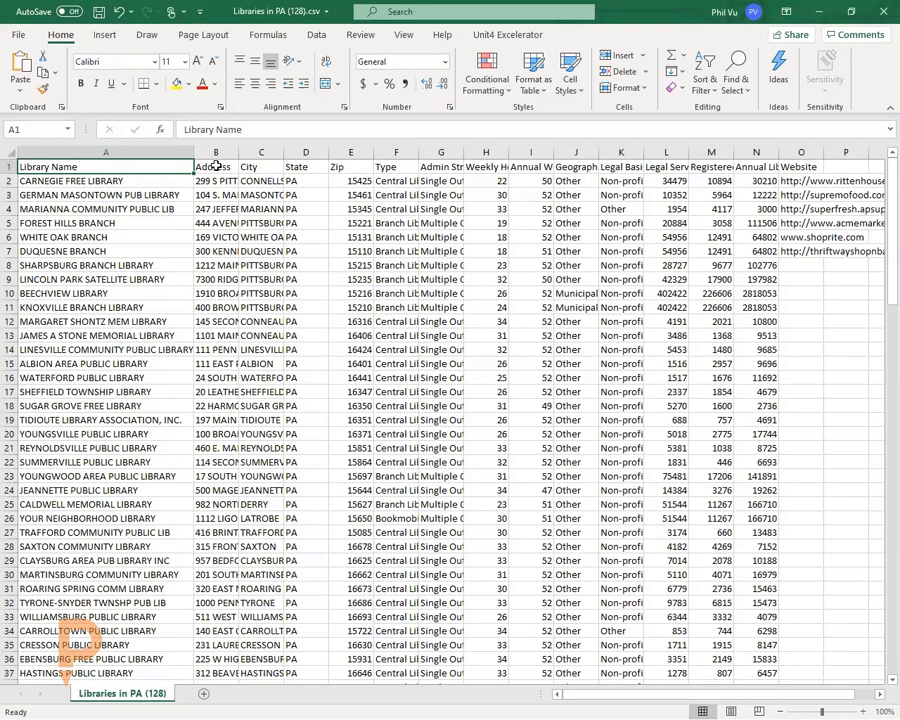
drag(216, 166, 351, 166)
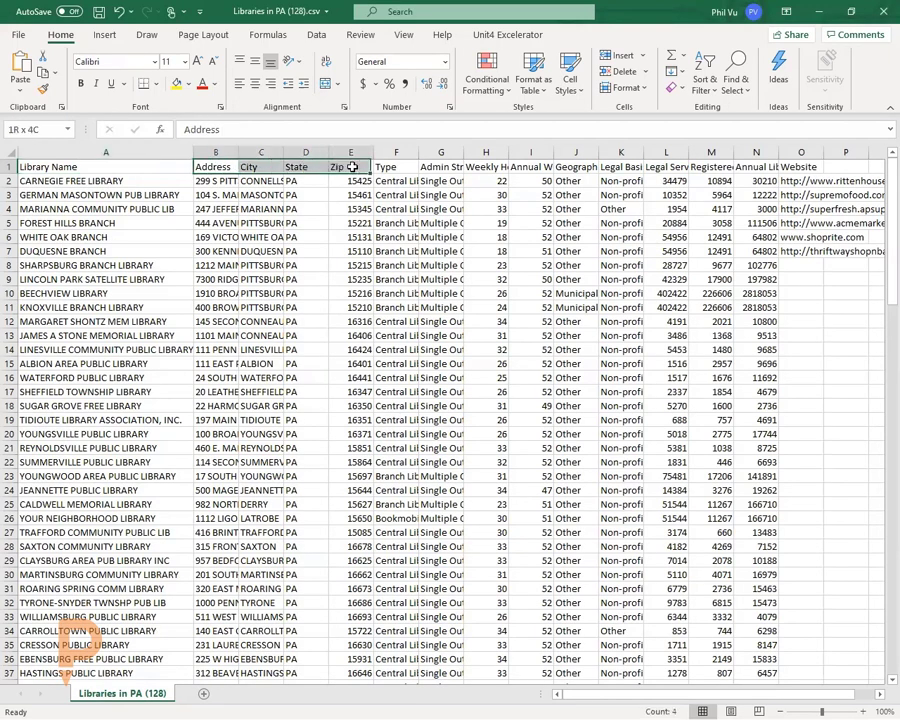
click(262, 199)
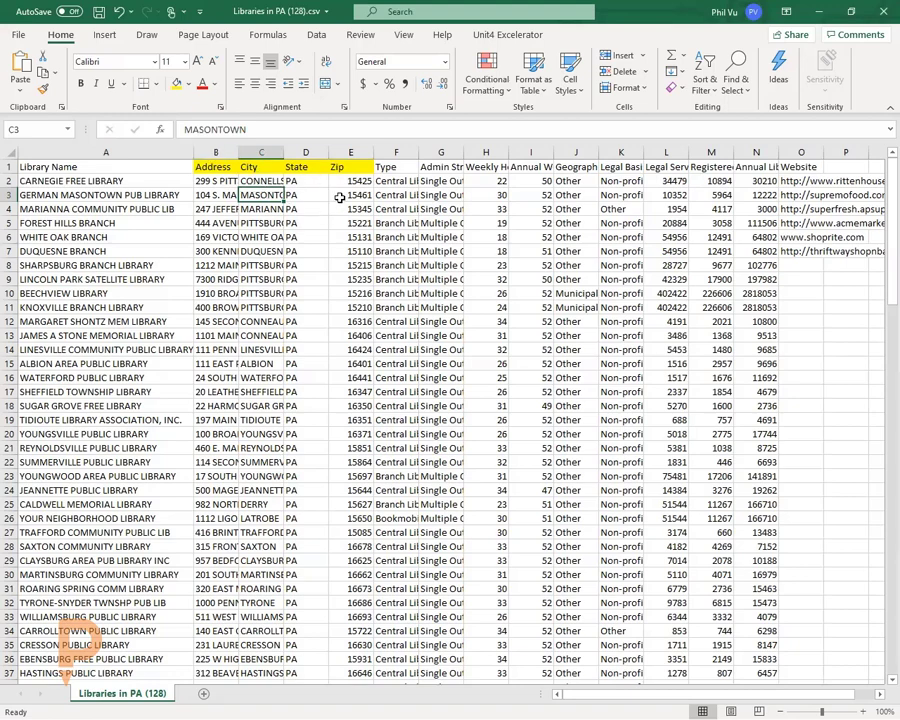
click(140, 168)
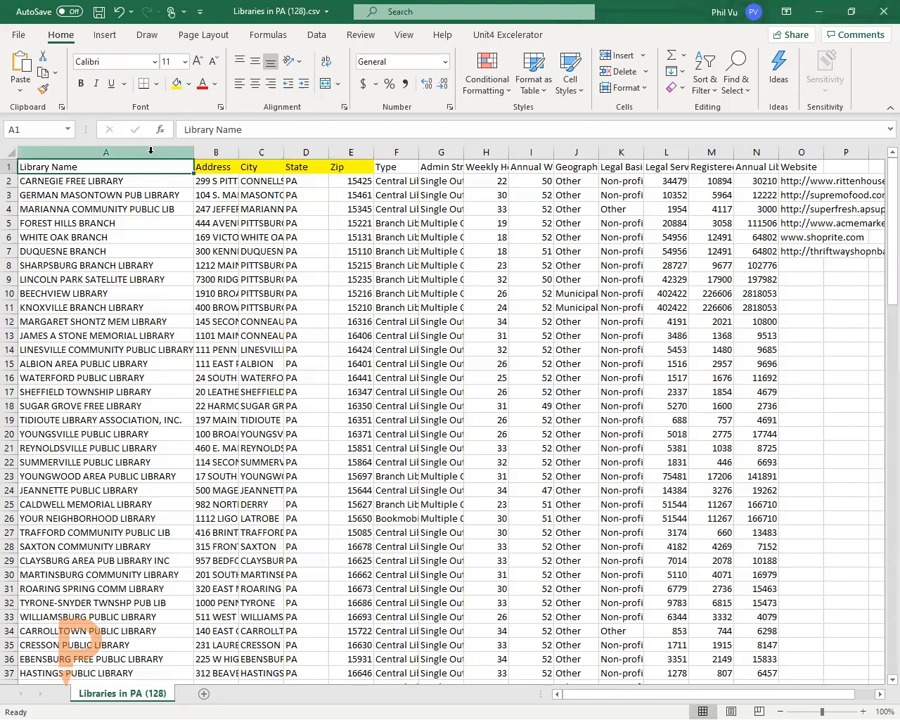
click(387, 148)
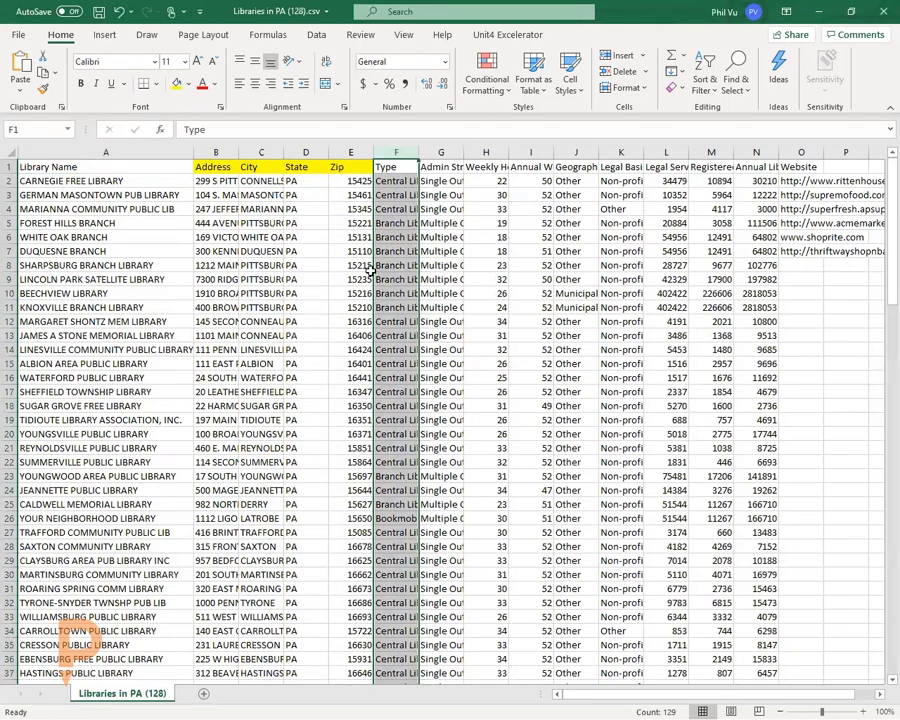
drag(215, 152, 357, 146)
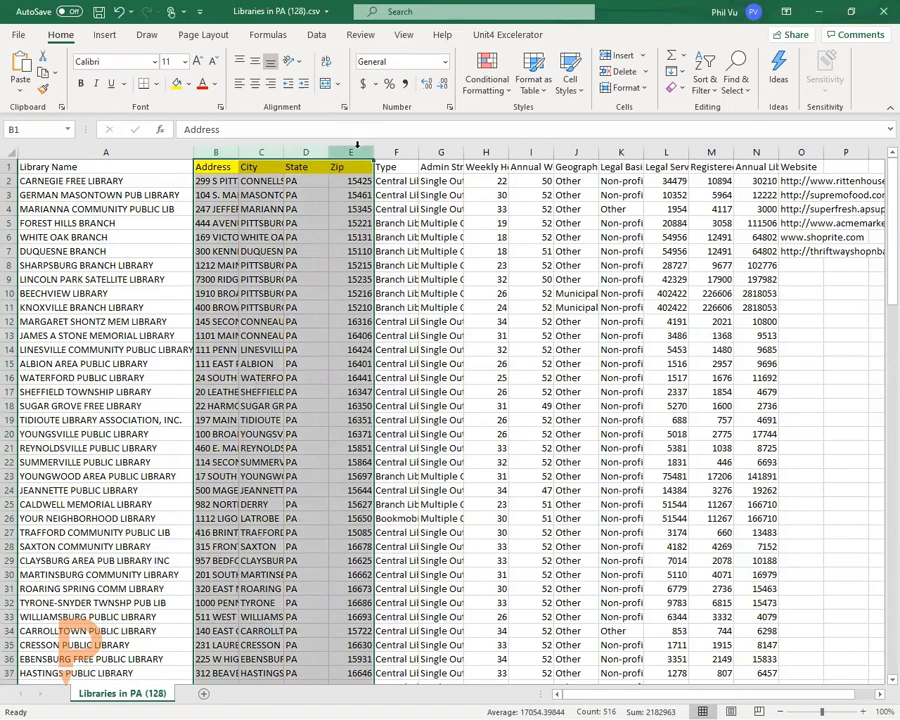
click(318, 294)
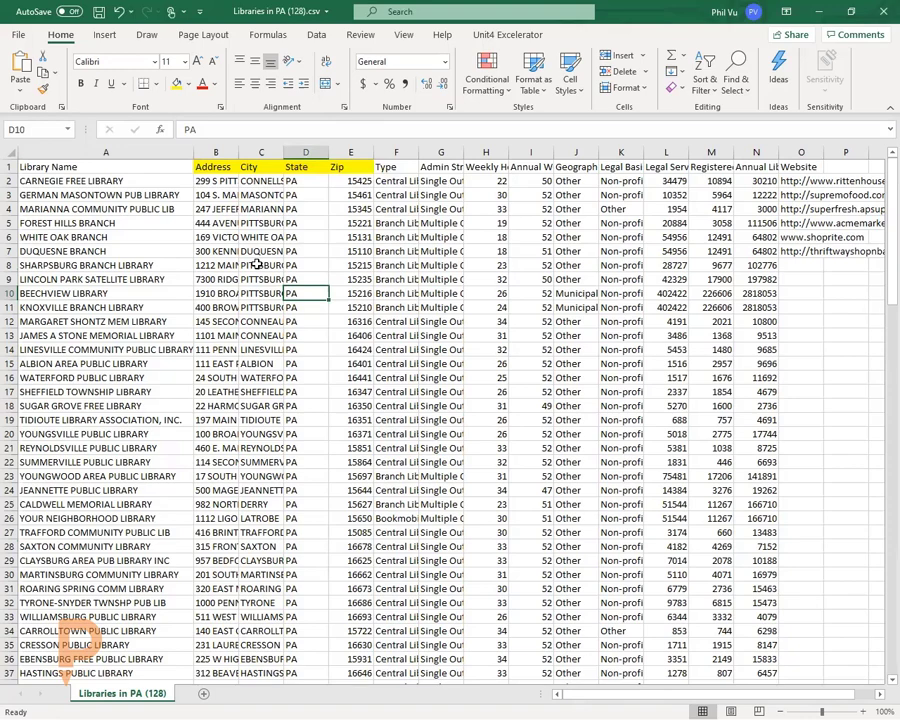
- Select the sheet's rows and then columns A through N for review, then minimize Excel
click(8, 160)
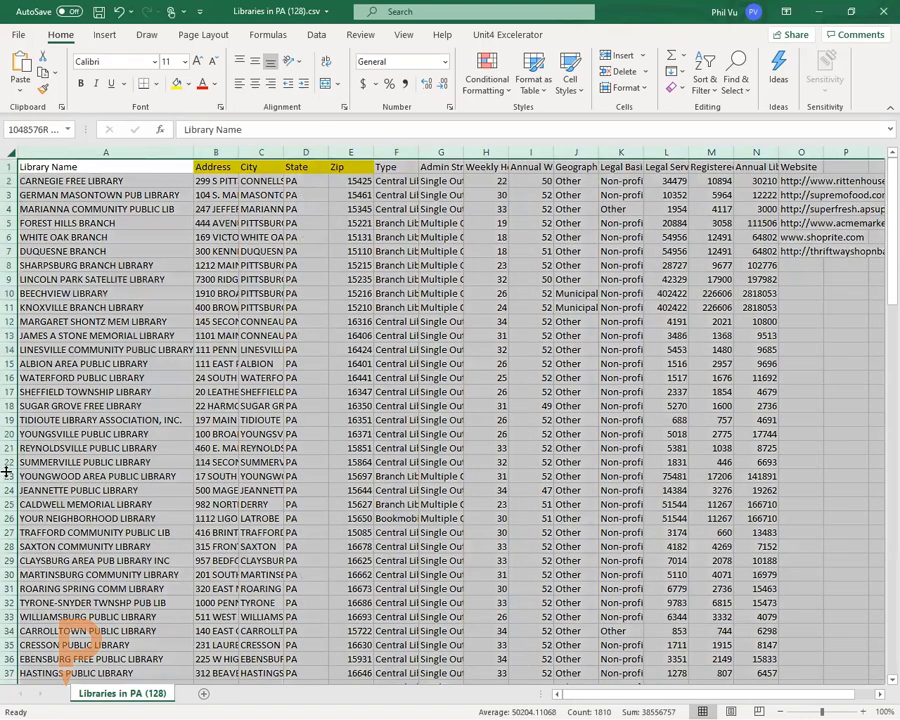
click(60, 378)
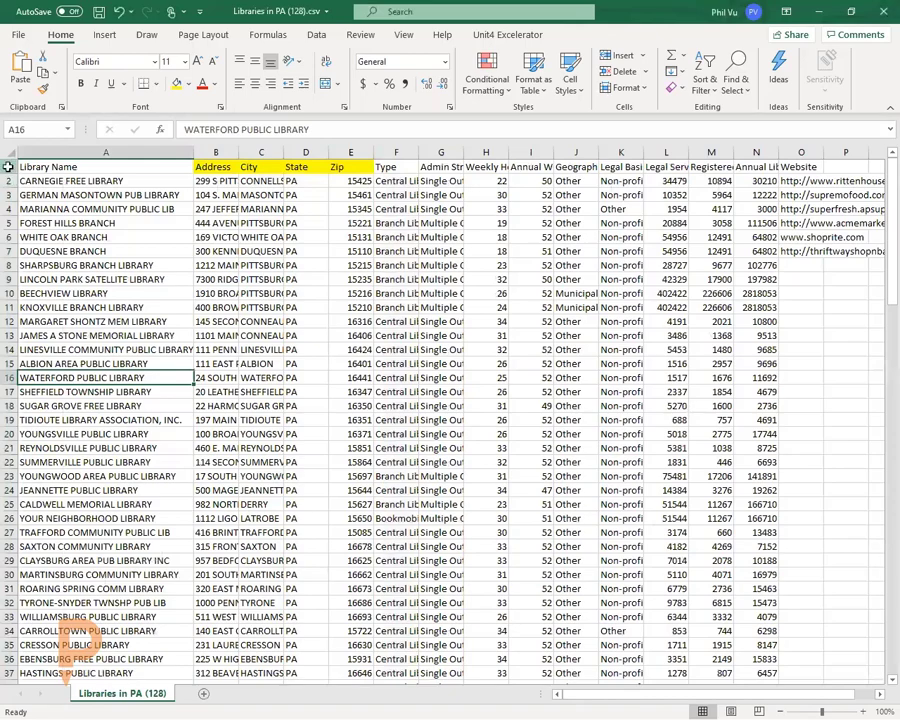
drag(8, 167, 10, 434)
click(147, 364)
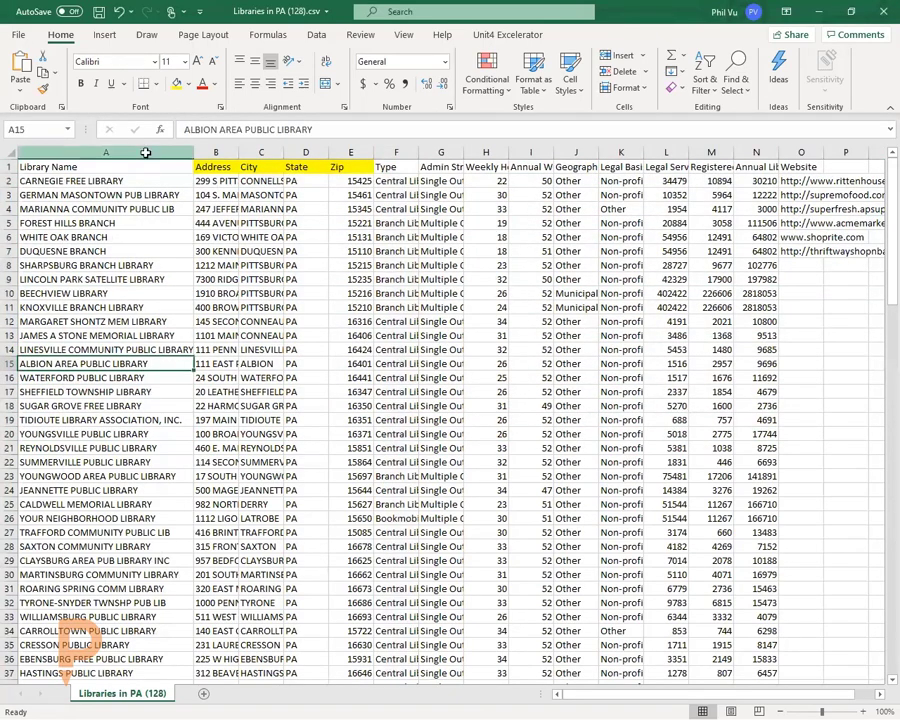
drag(145, 152, 770, 152)
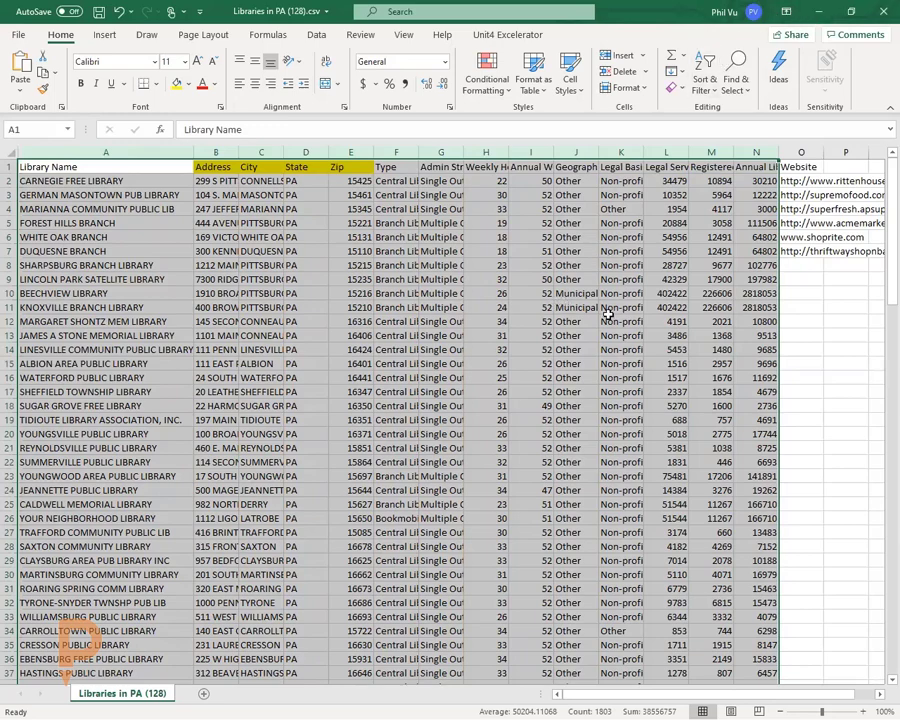
click(818, 11)
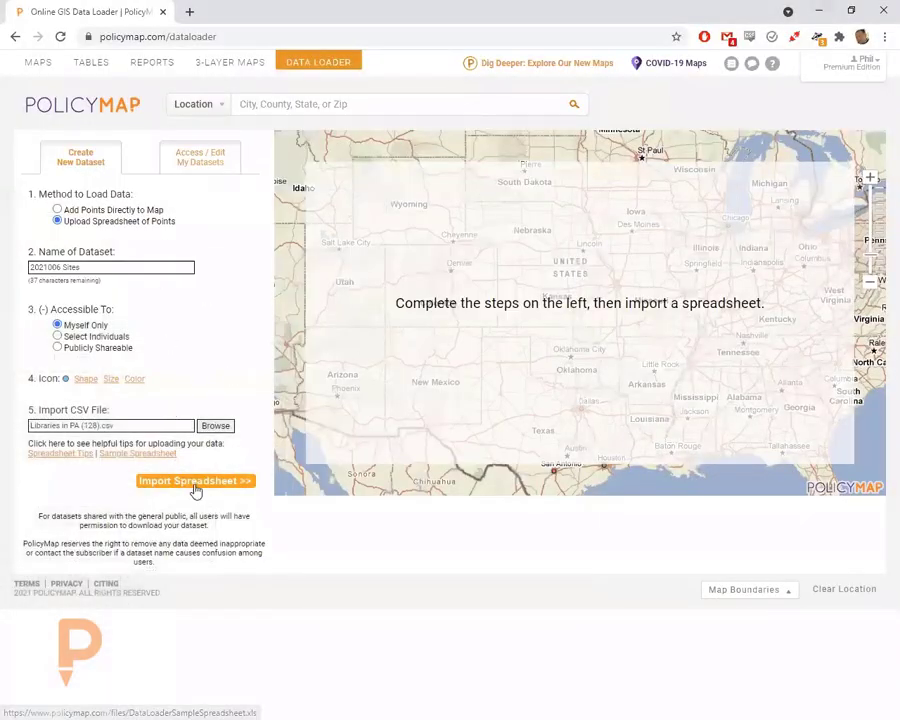
- Import the library spreadsheet, keep Annual Weeks Open as Number, and geocode 120 of 128 points
click(250, 483)
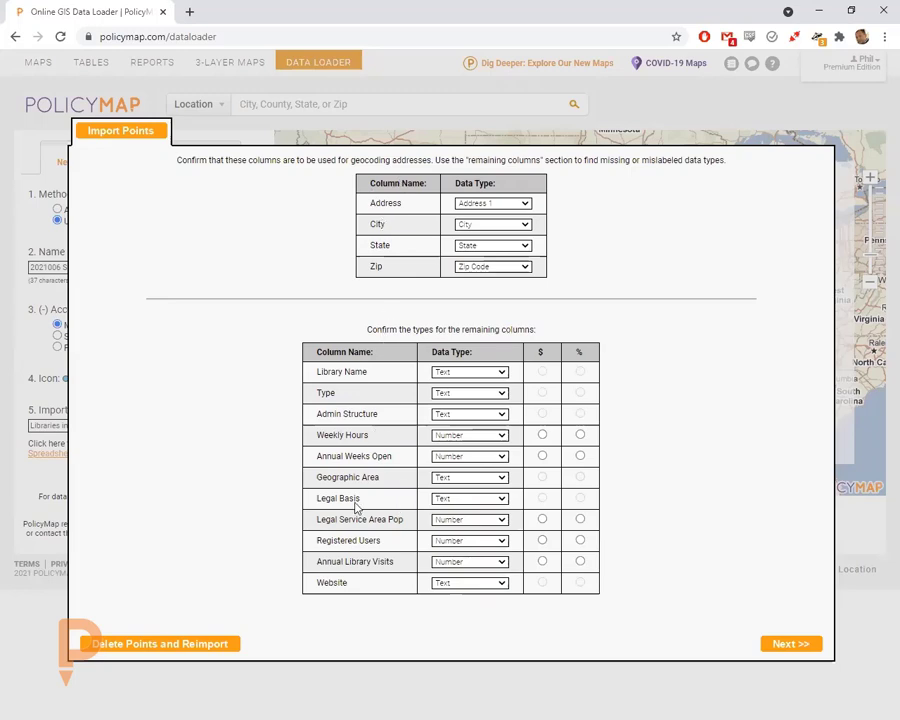
click(446, 458)
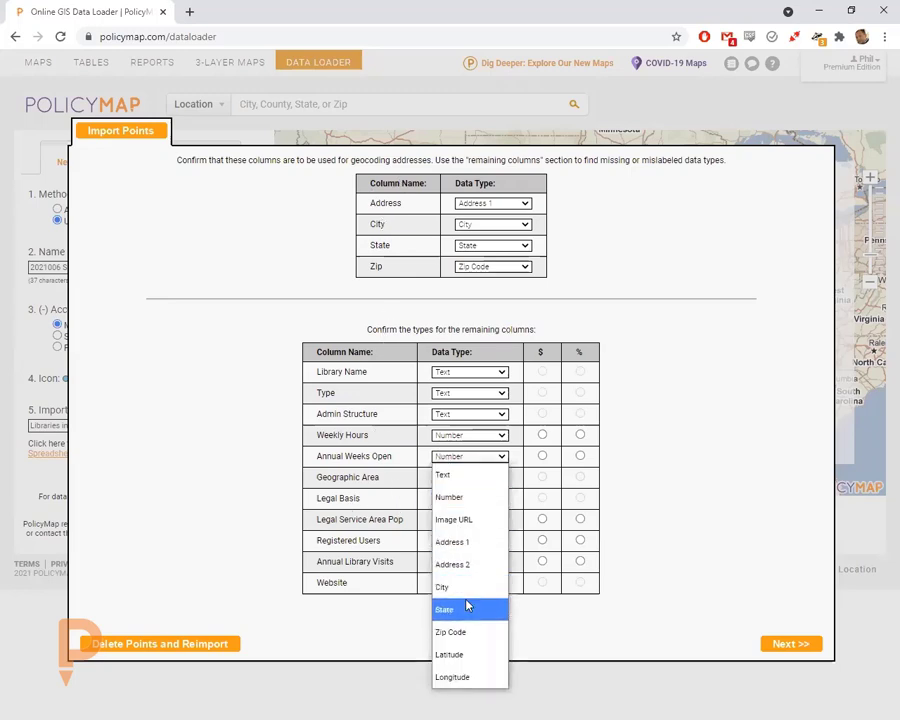
click(738, 560)
click(795, 646)
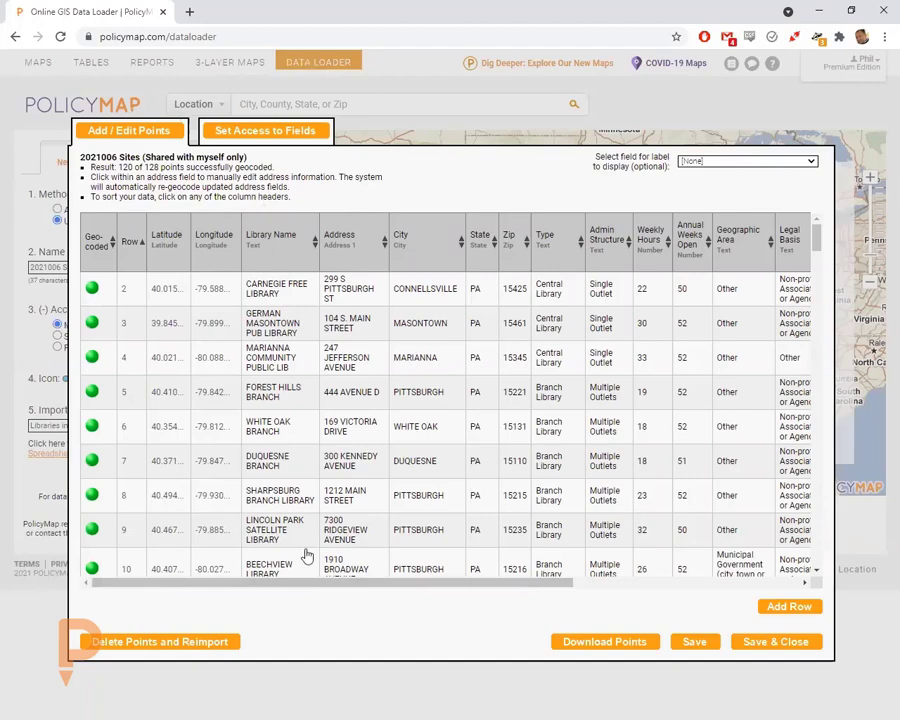
- Sort the sites table by Library Name, Row and Address, then by Geo-coded to list the eight failures first
drag(337, 585, 263, 597)
click(318, 238)
click(131, 242)
click(356, 239)
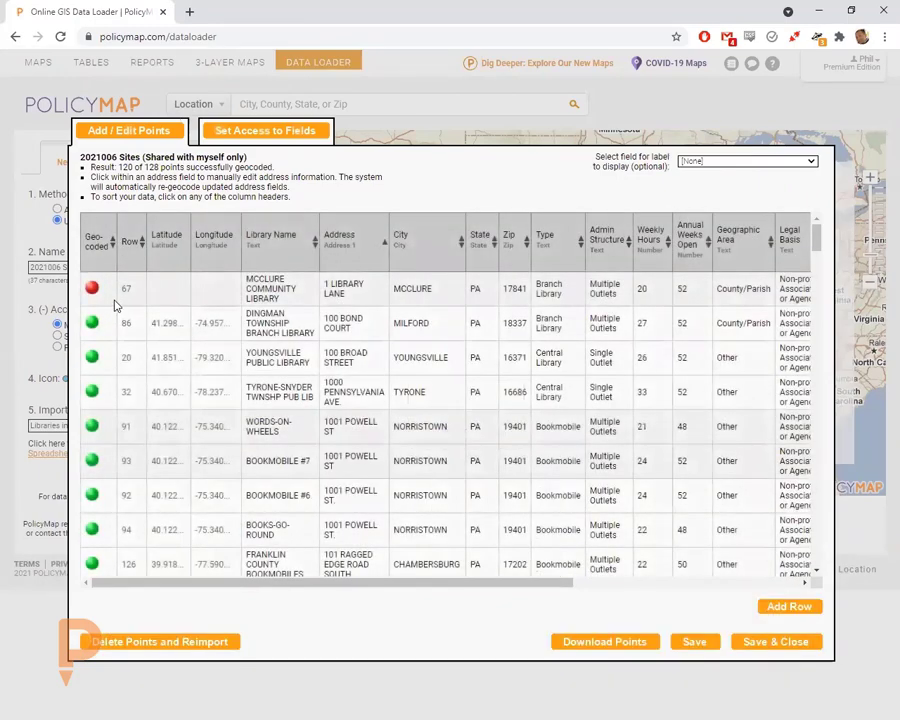
click(294, 333)
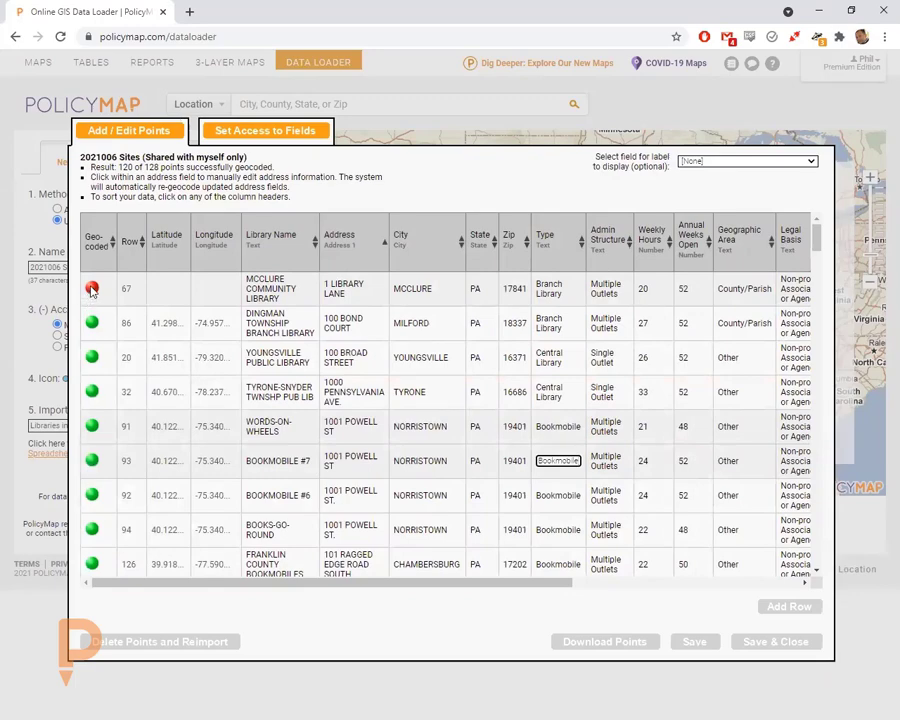
mouse_move(92, 288)
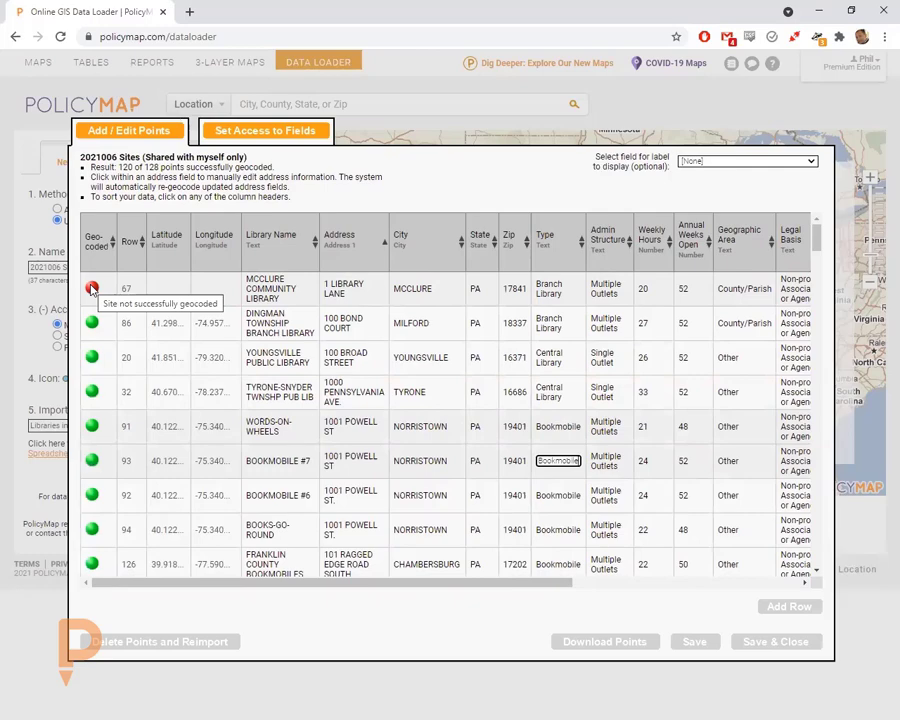
mouse_move(95, 327)
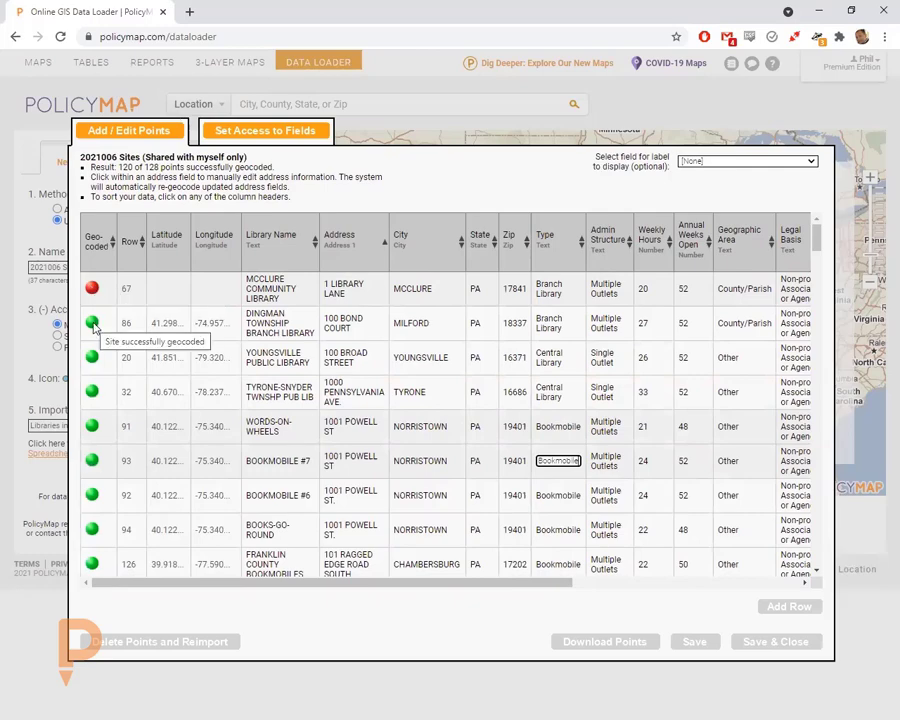
click(98, 242)
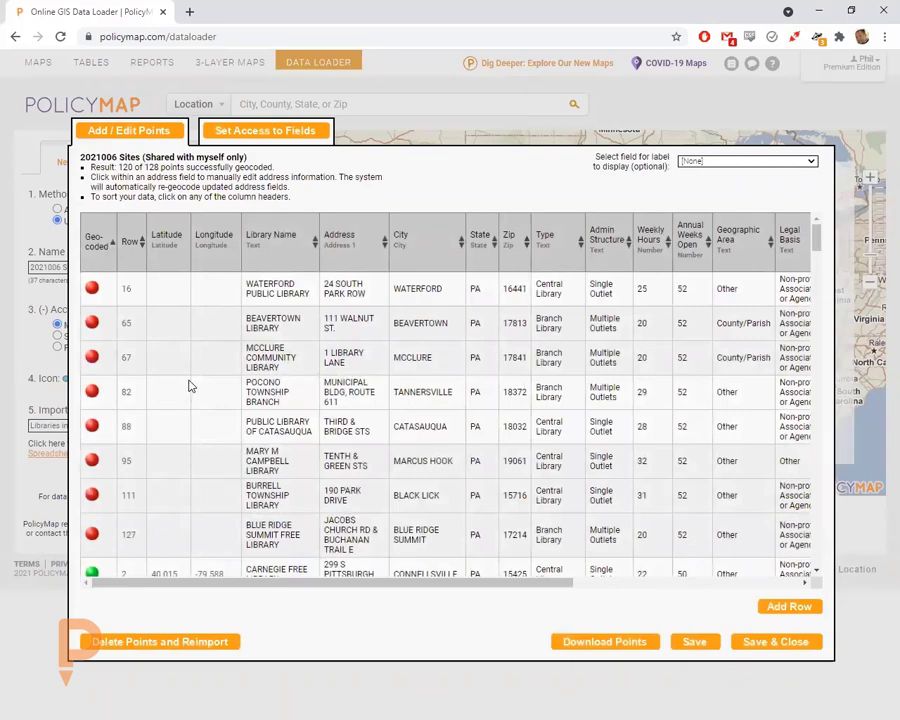
click(342, 428)
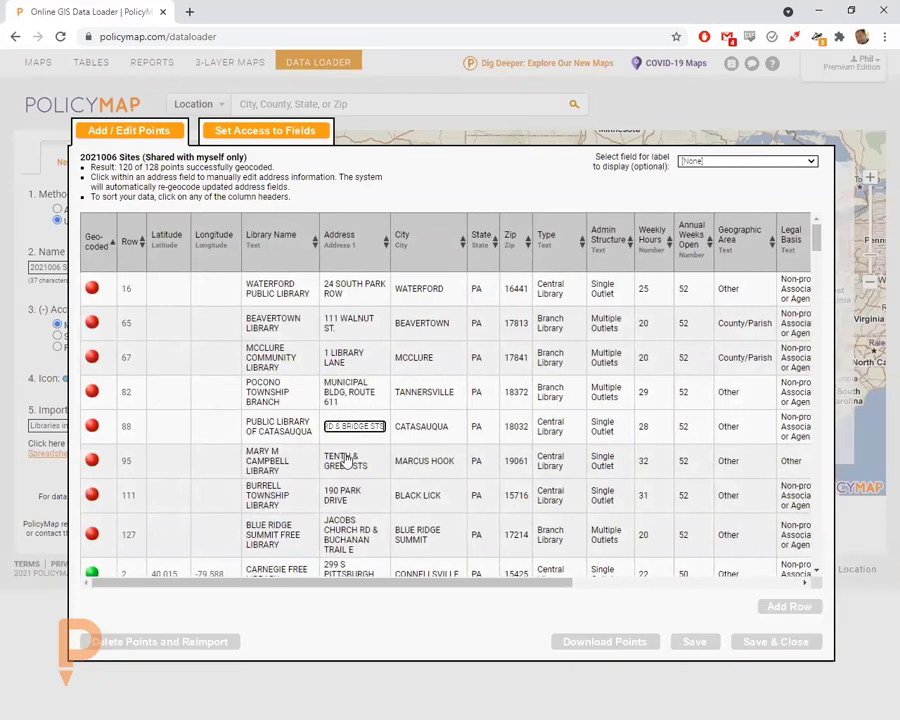
triple_click(355, 427)
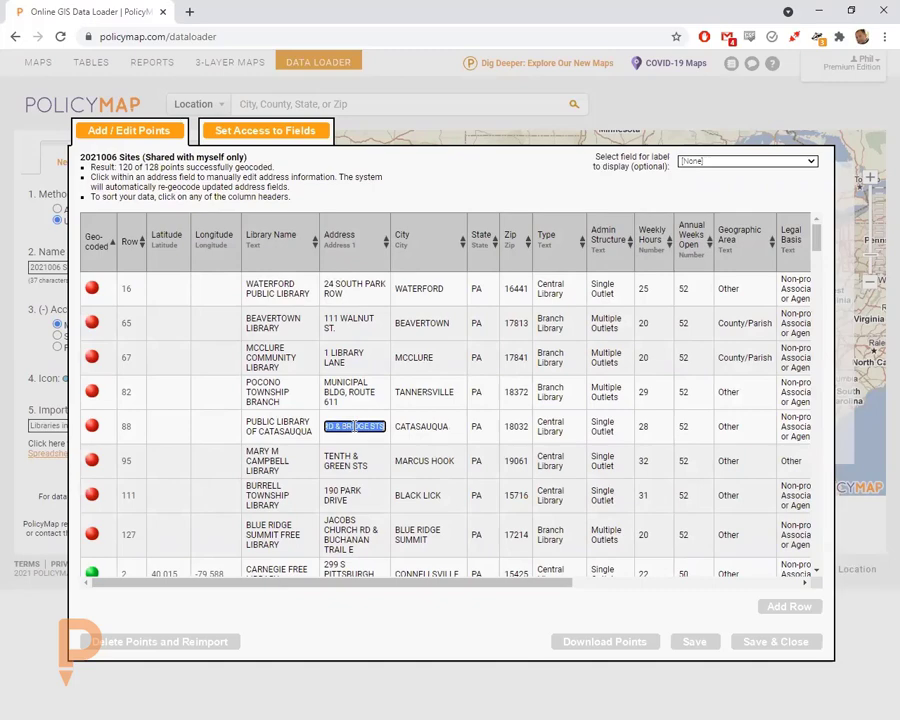
key(Tab)
key(Tab)
key(Tab)
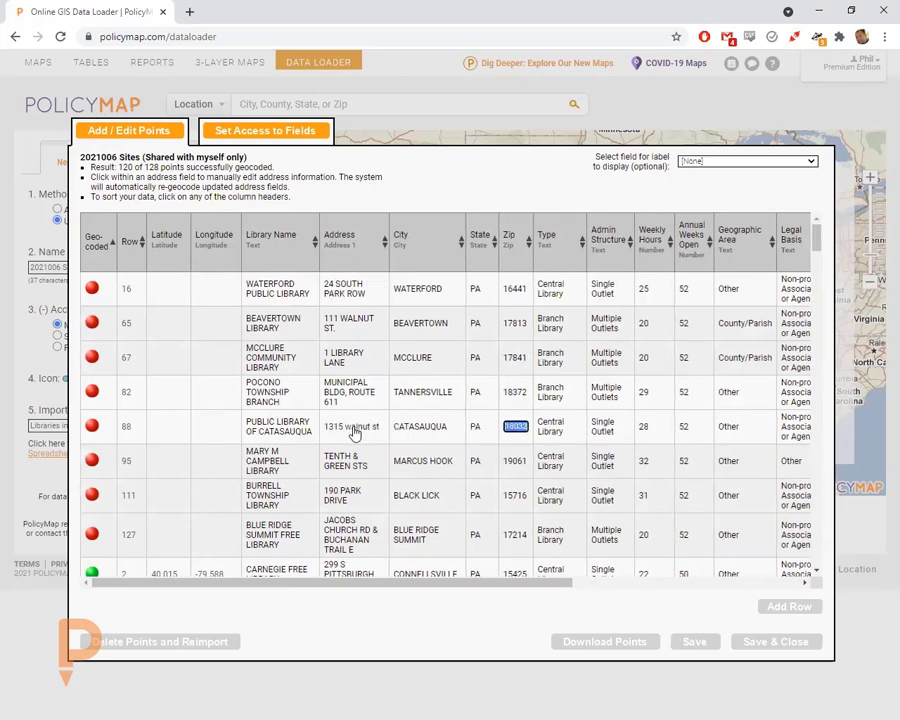
text(19107)
key(Return)
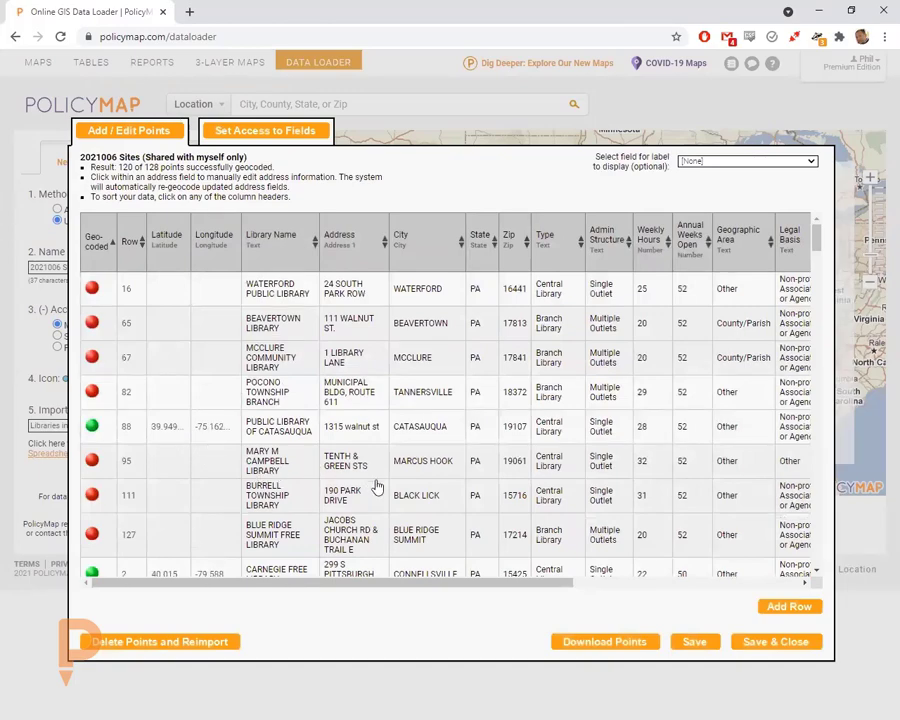
click(785, 641)
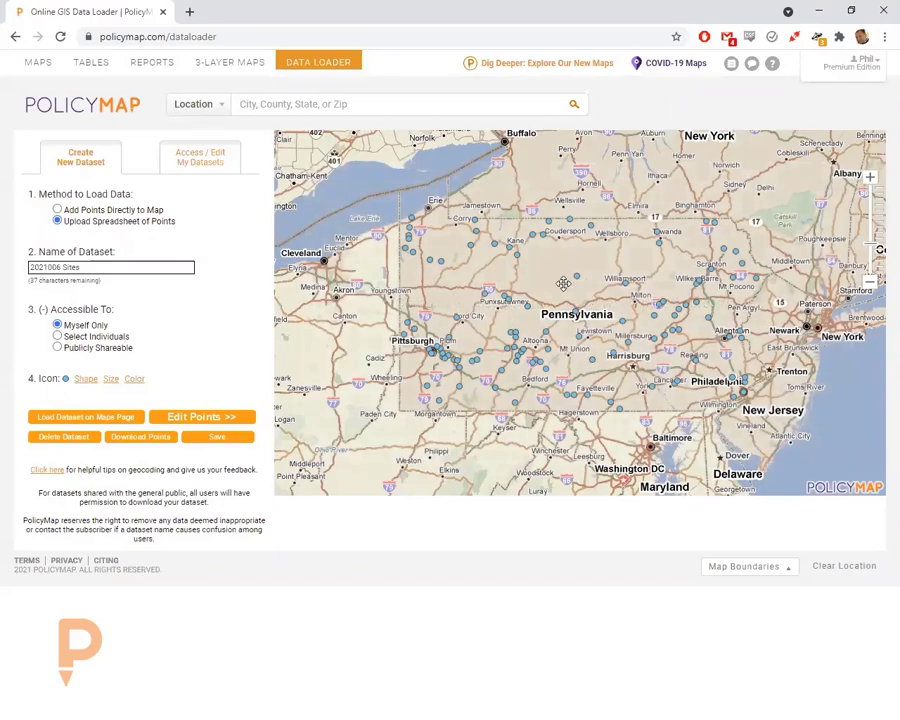
click(578, 276)
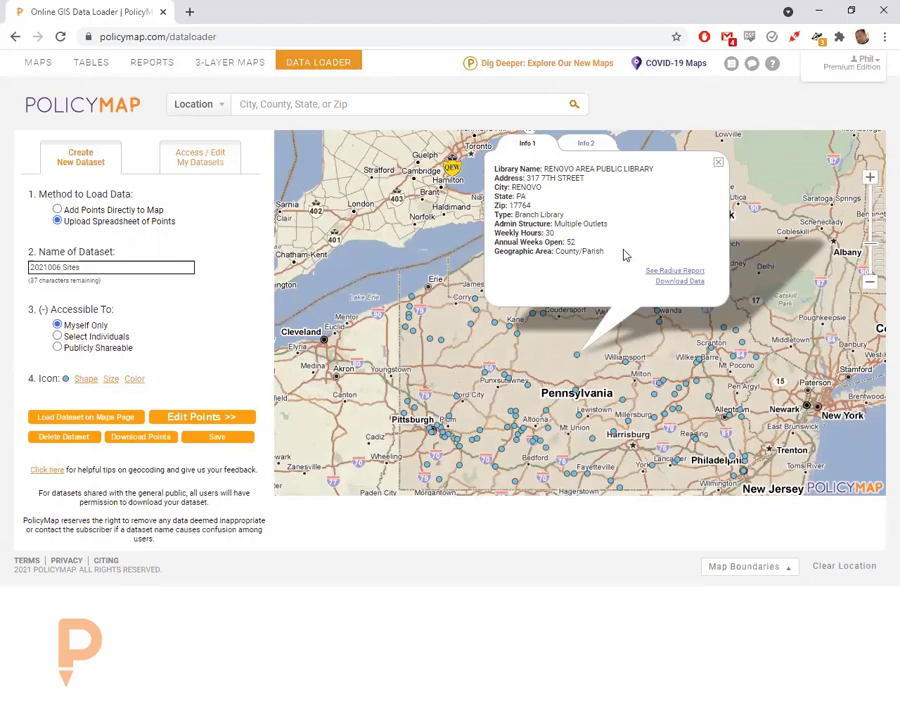
click(718, 161)
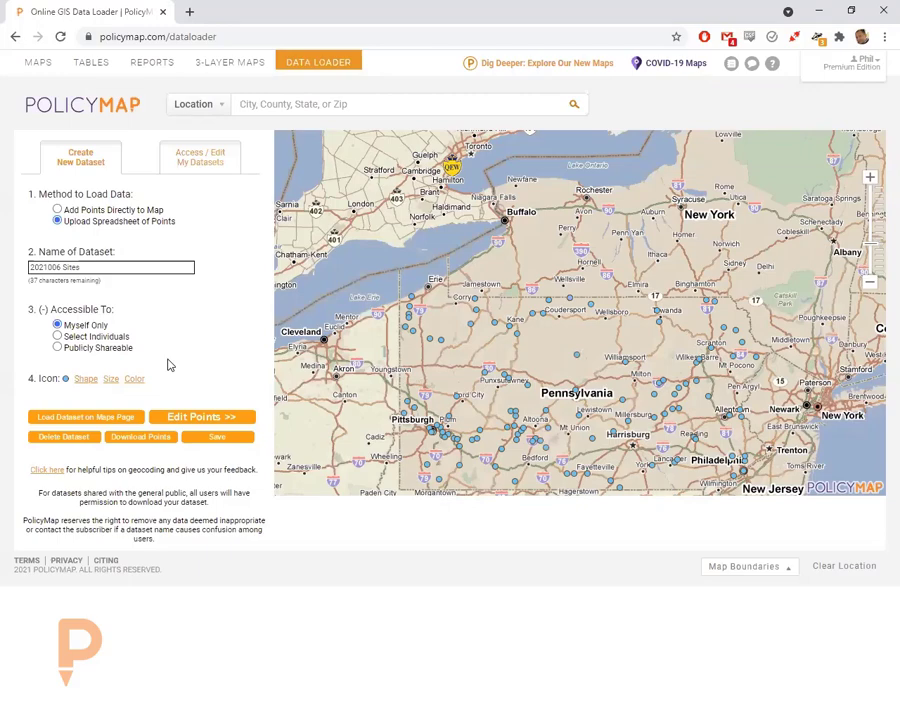
click(58, 338)
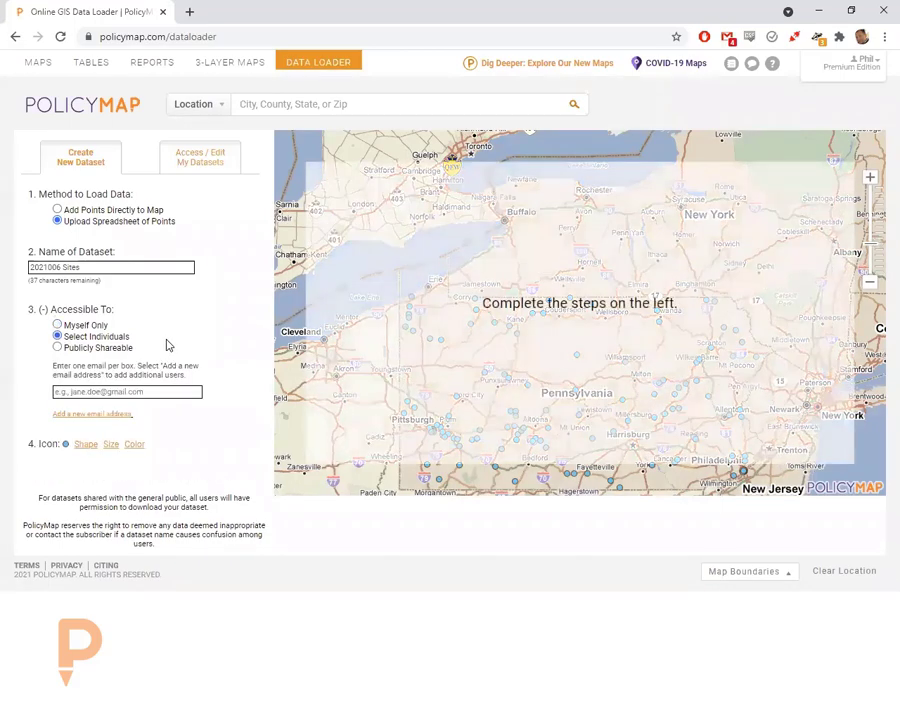
- Add and remove email address boxes for individual sharing, then set the dataset to Publicly Shareable
click(92, 414)
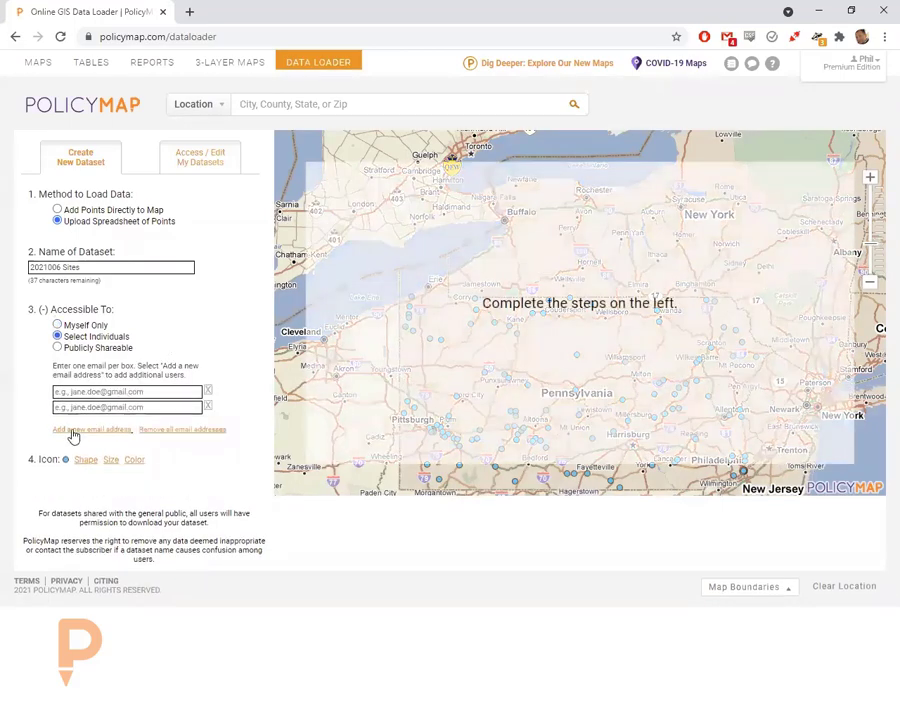
click(72, 430)
click(70, 447)
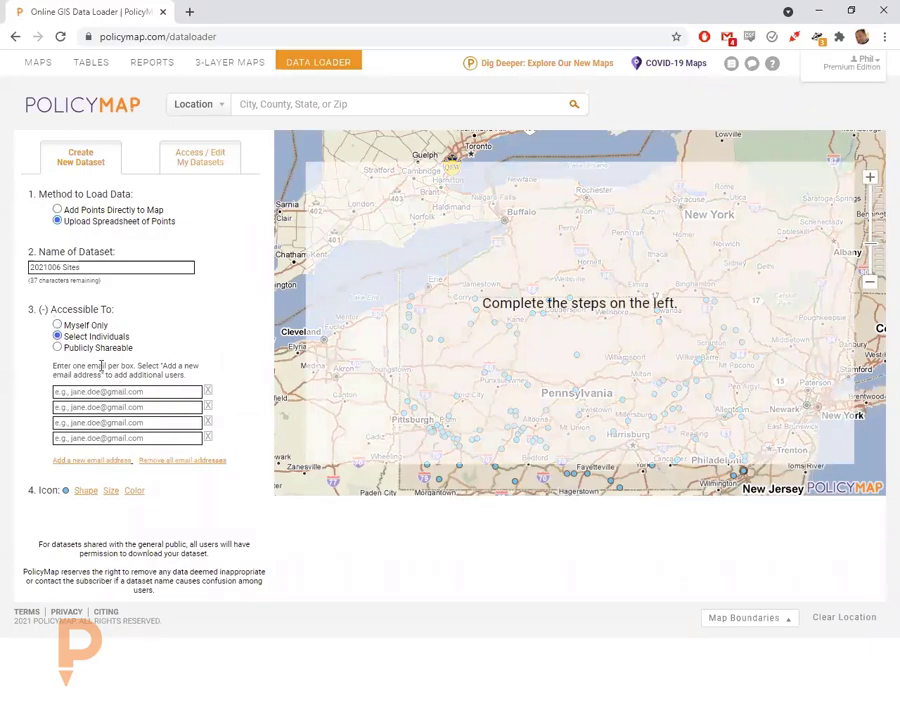
click(207, 392)
click(207, 392)
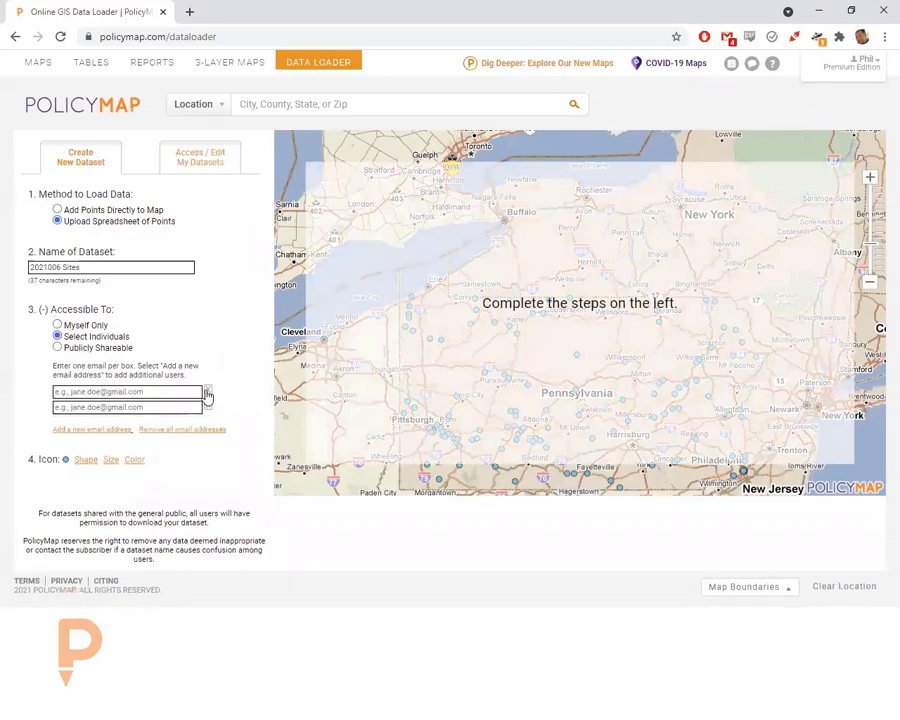
click(207, 392)
click(84, 347)
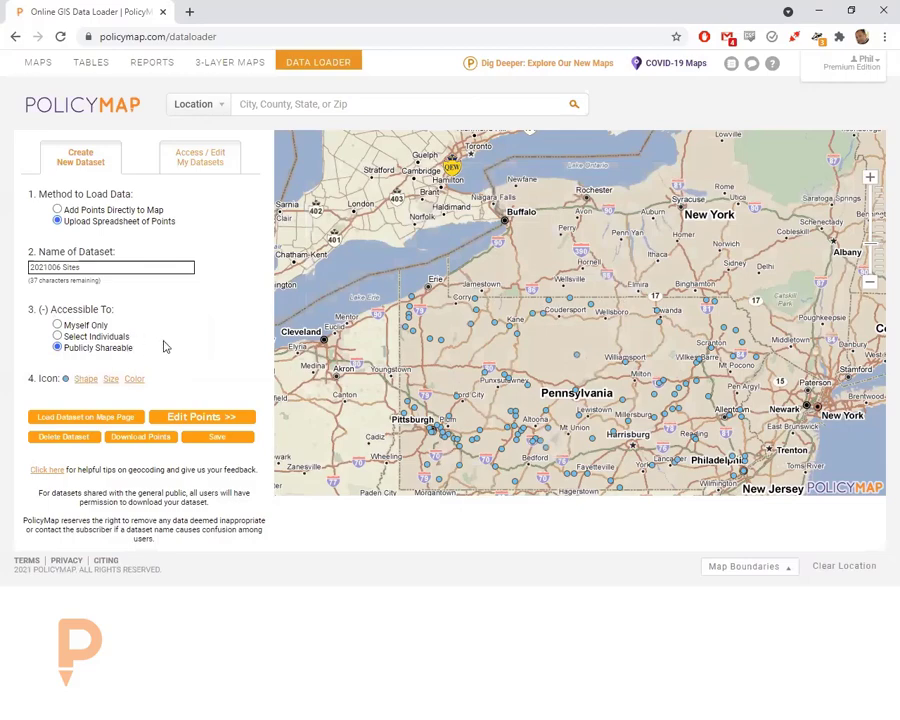
- Set the 2021006 Sites dataset's Accessible To option to Myself Only
click(57, 325)
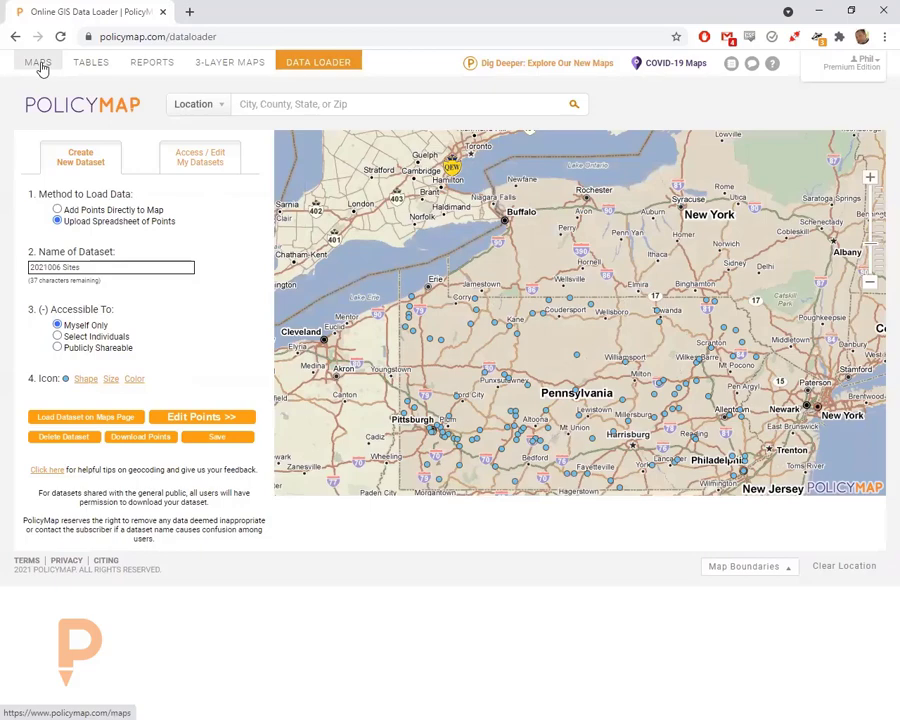
- Save the dataset, dismiss the confirmation, and move to the new beta PolicyMap via Explore Our New Maps
click(219, 438)
click(594, 422)
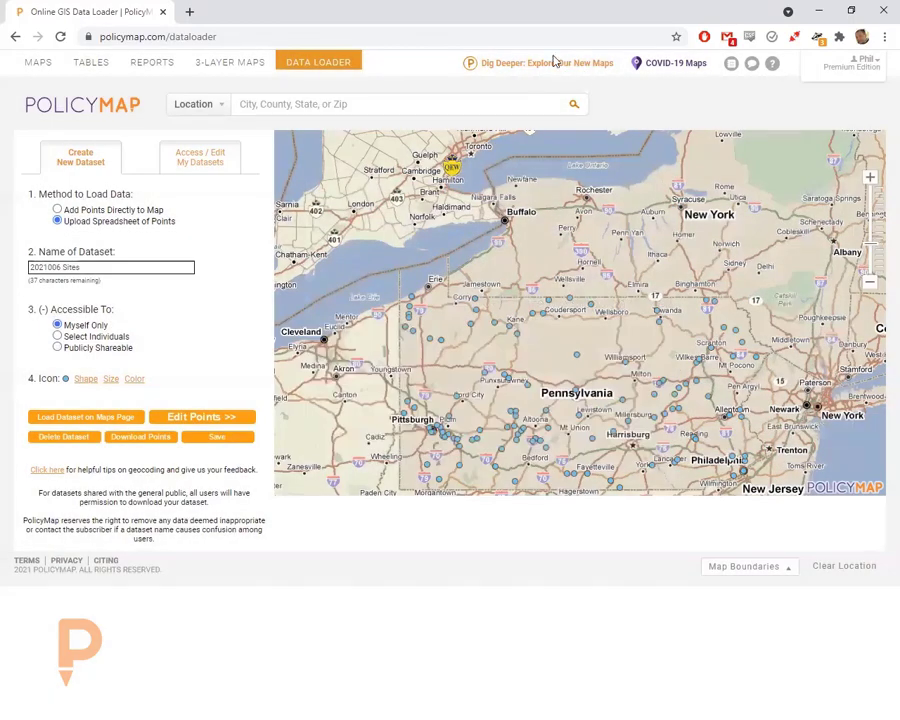
click(541, 67)
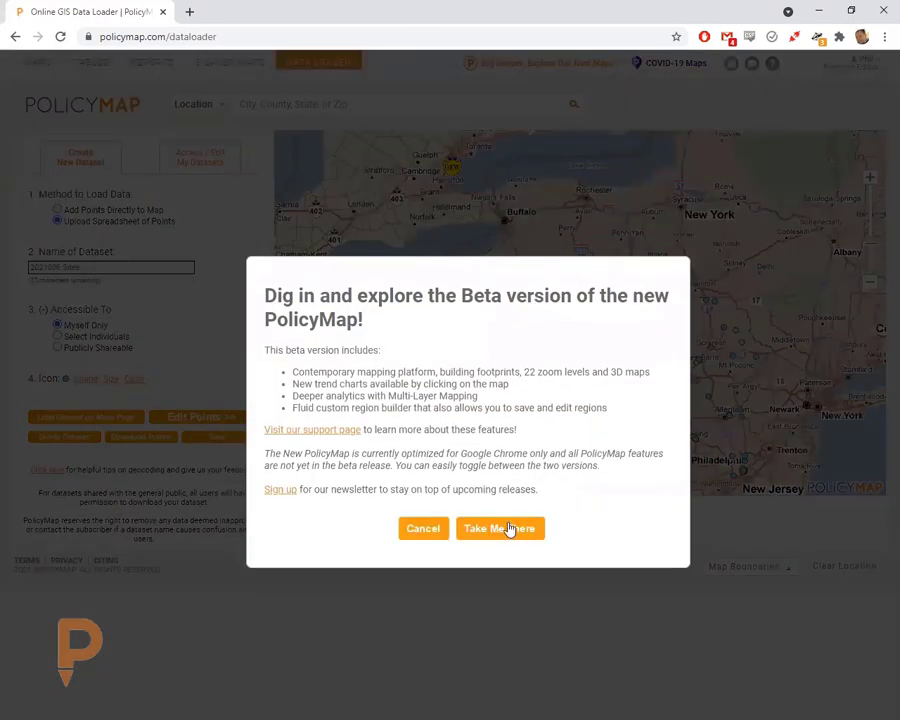
click(508, 528)
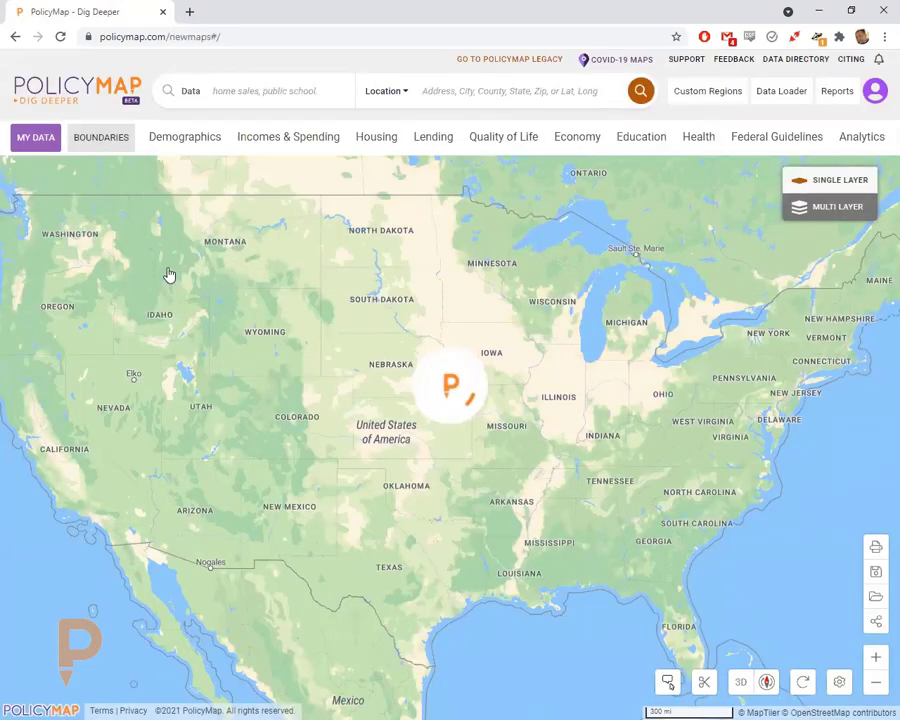
- Add the 2021006 Sites layer from My Data and frame the map over Pennsylvania
click(32, 141)
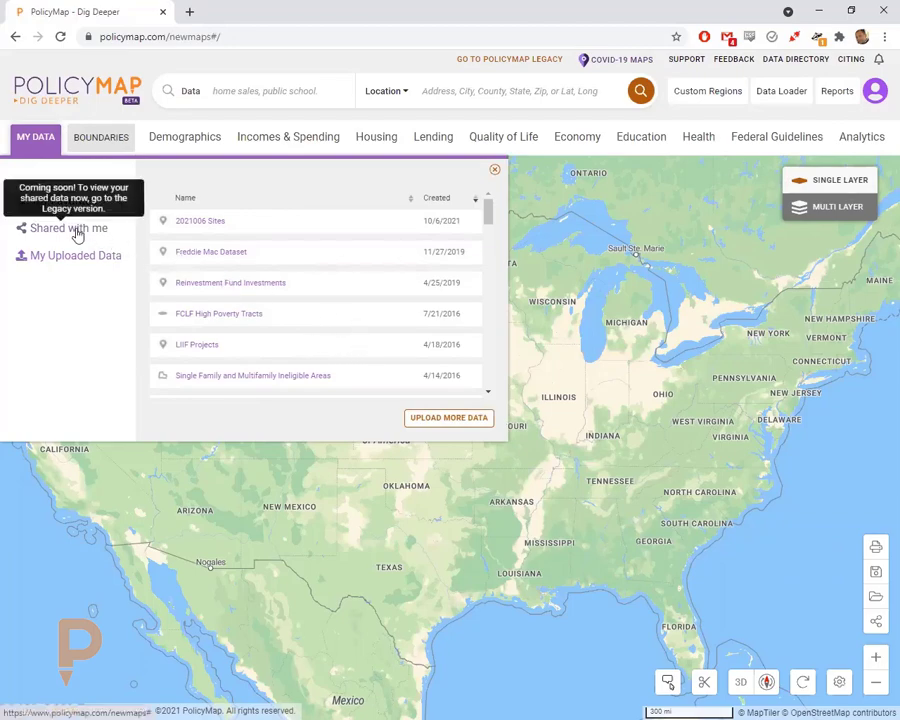
click(200, 222)
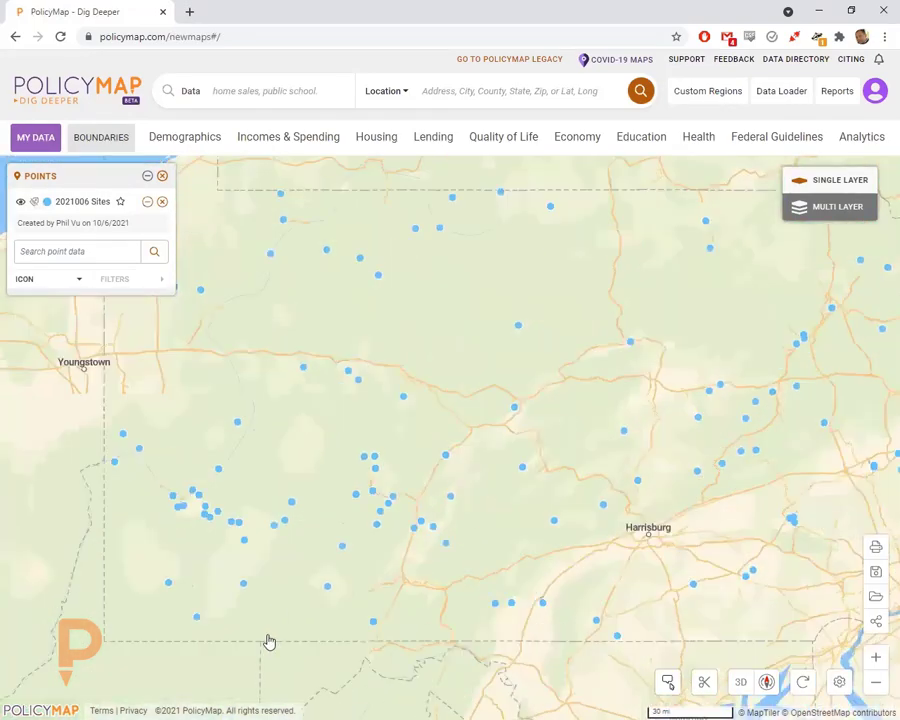
scroll(203, 628, down, 4)
drag(404, 452, 447, 405)
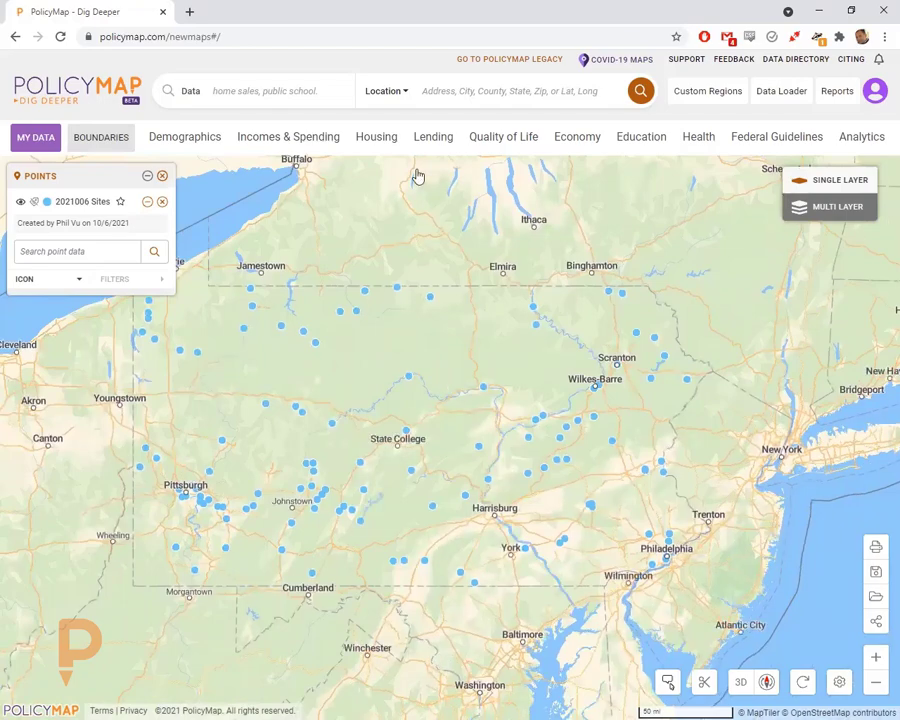
- Add the median household income layer for All Households from Incomes & Spending
click(292, 137)
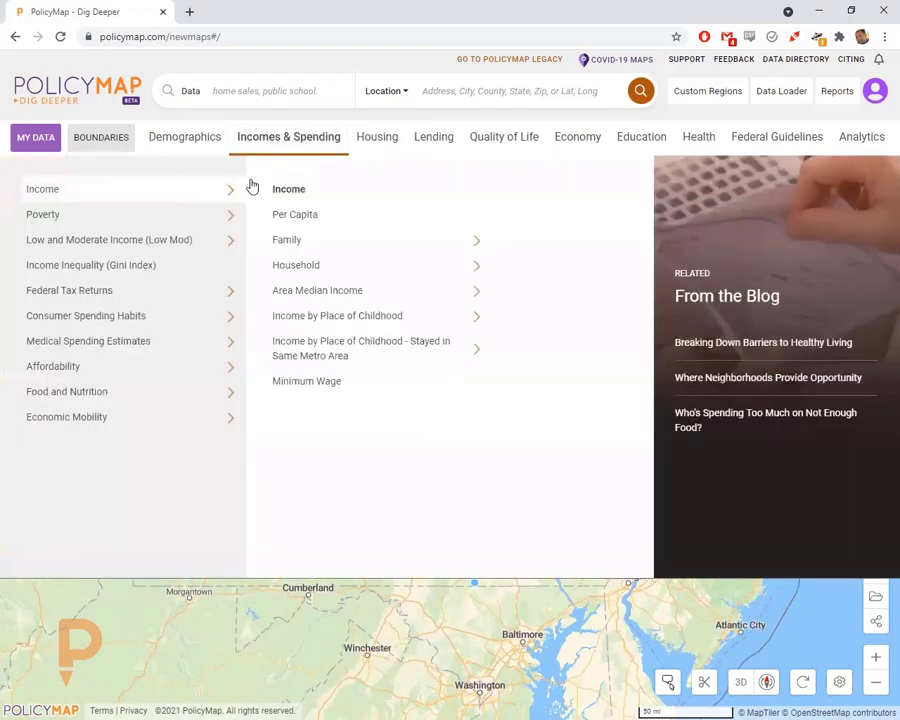
mouse_move(321, 262)
click(512, 215)
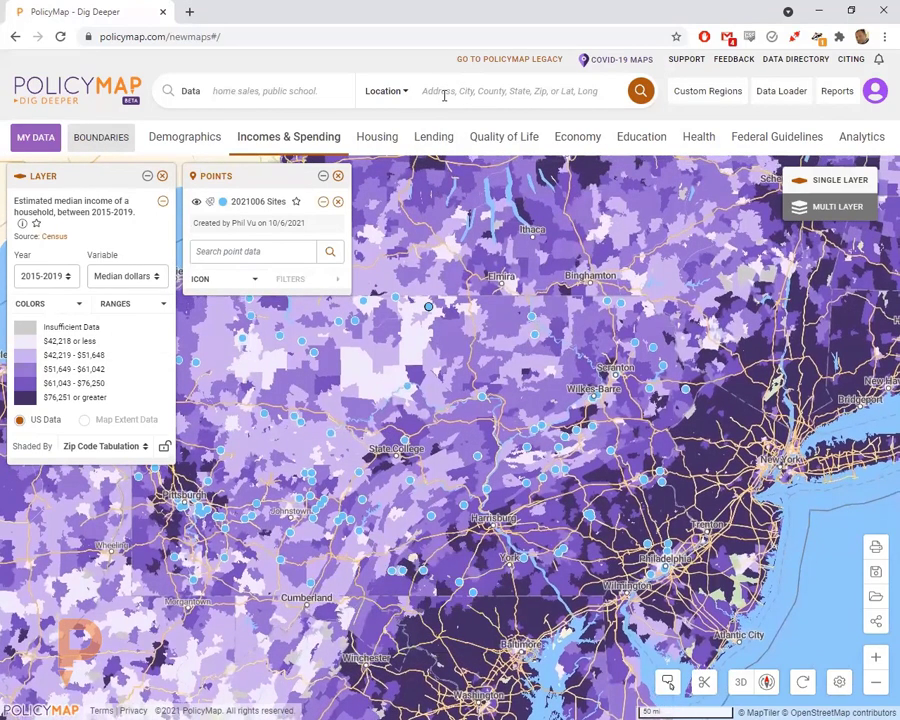
- Search the location 'pa' to zoom the map to Pennsylvania
click(442, 88)
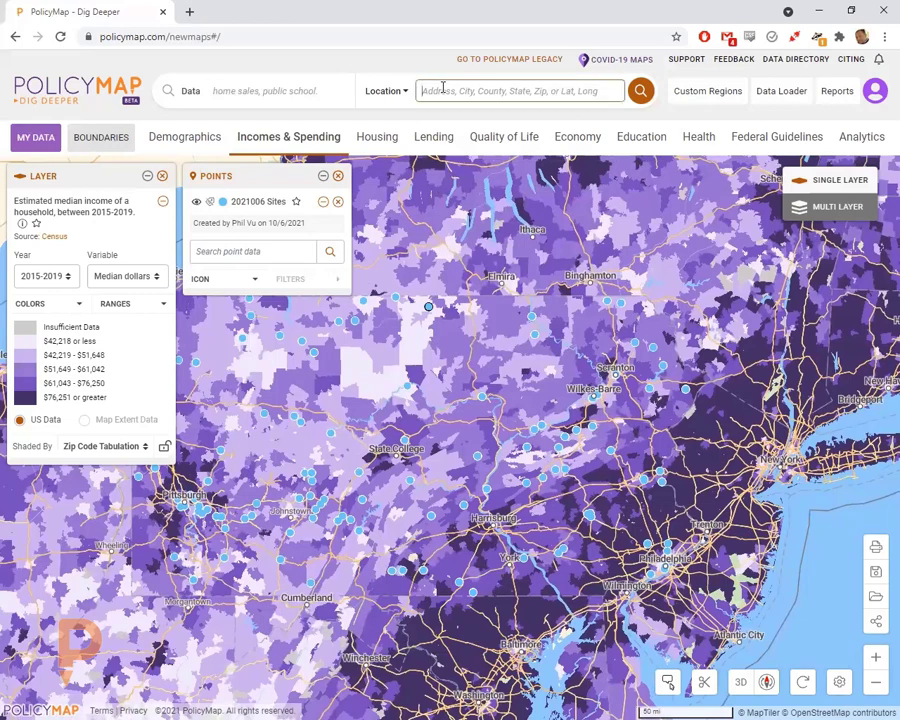
text(pa)
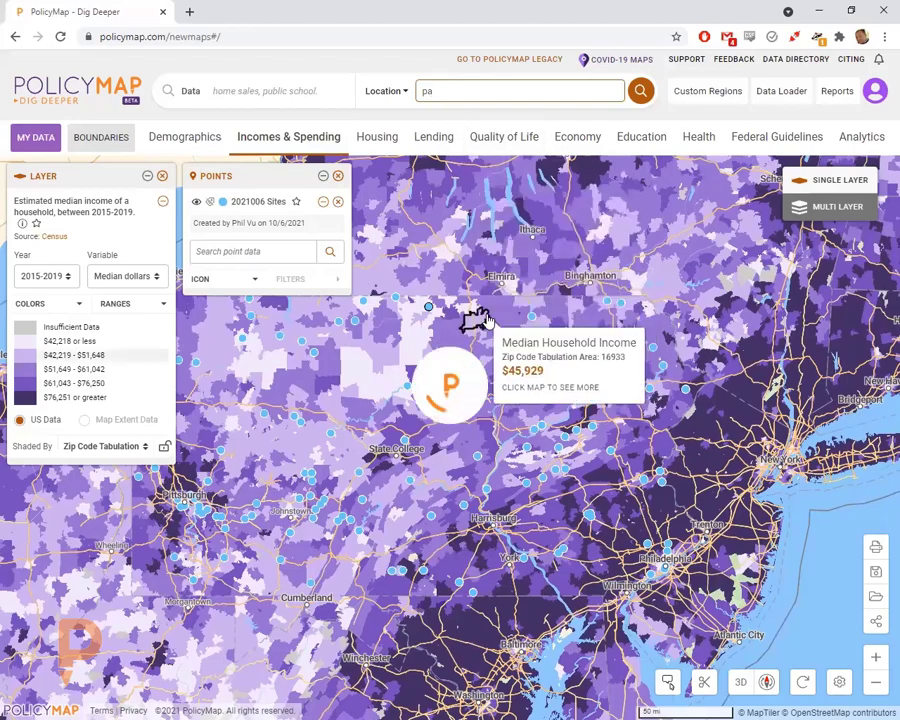
key(Return)
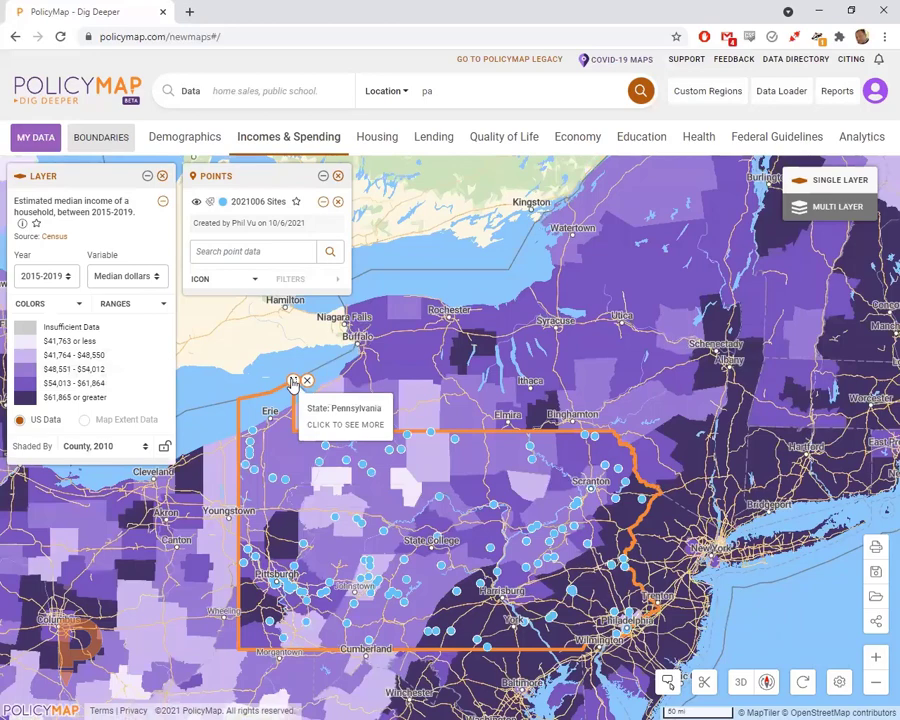
- List Pennsylvania's median household income by county in a data table
click(293, 383)
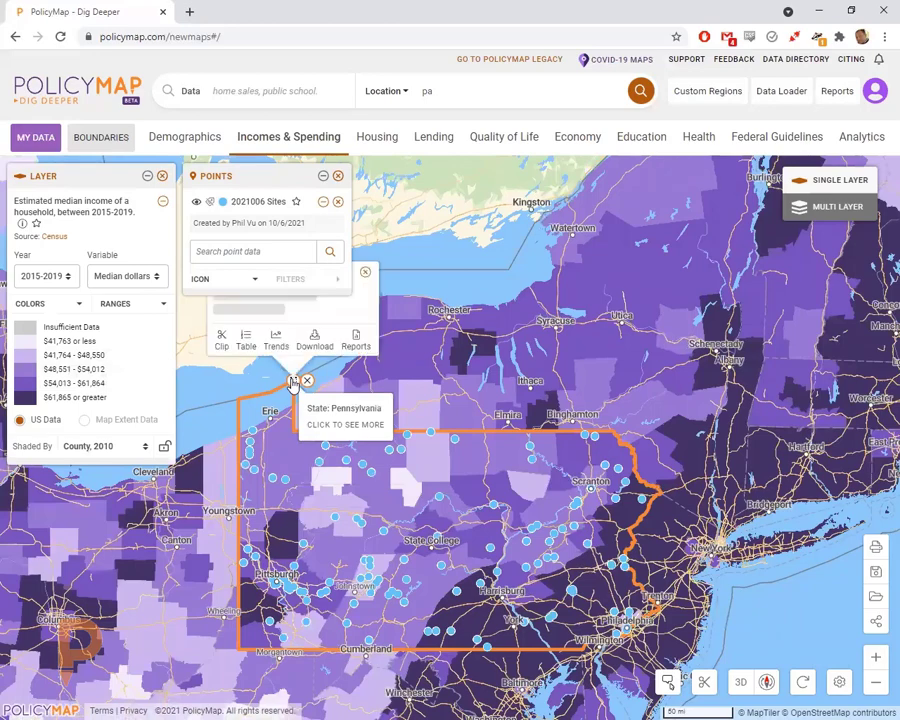
click(243, 346)
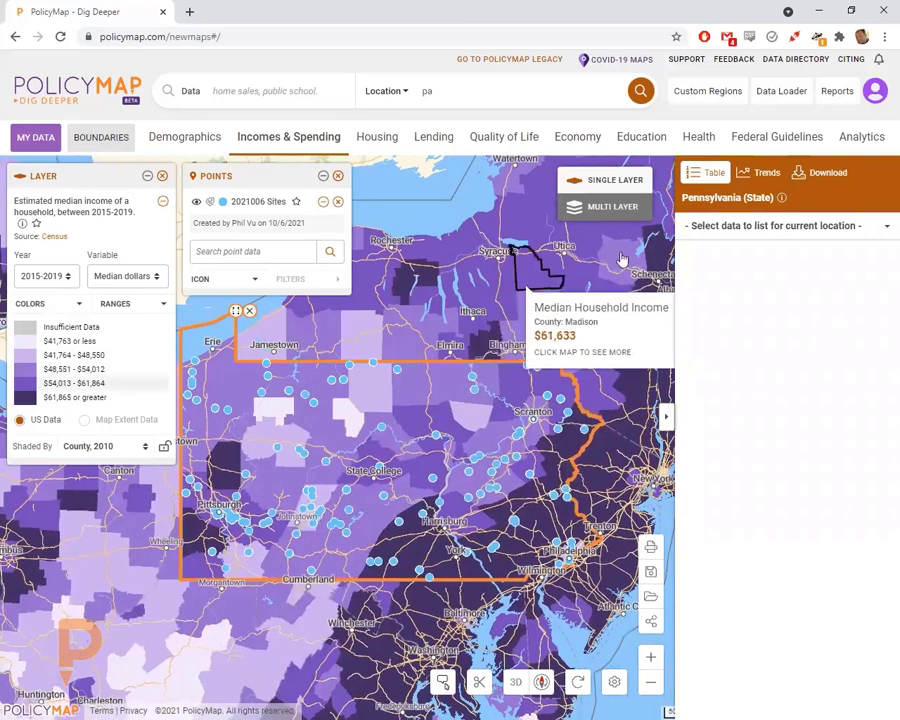
click(690, 226)
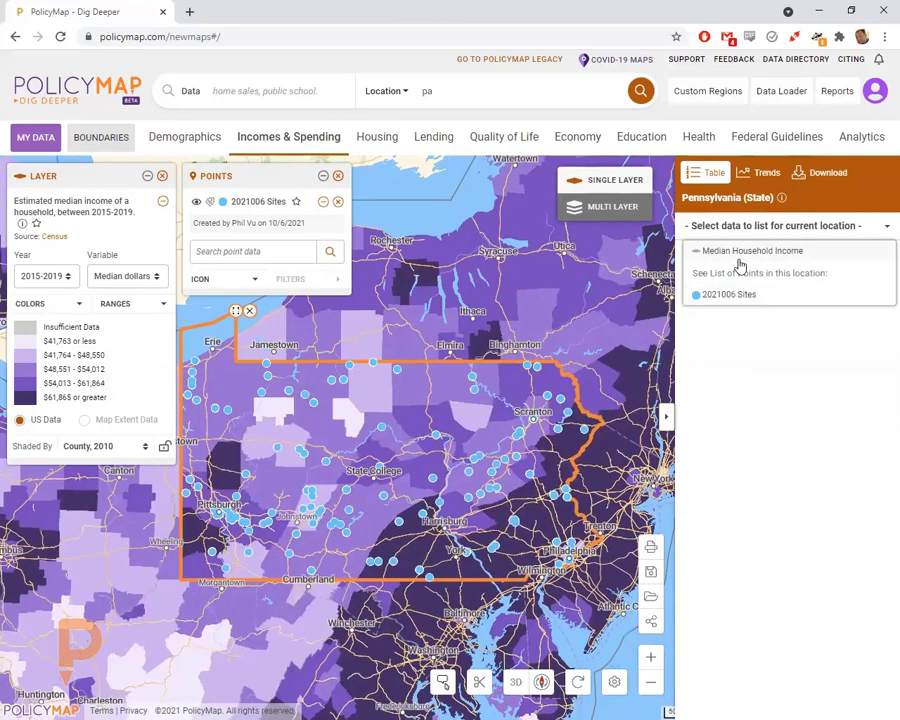
click(740, 252)
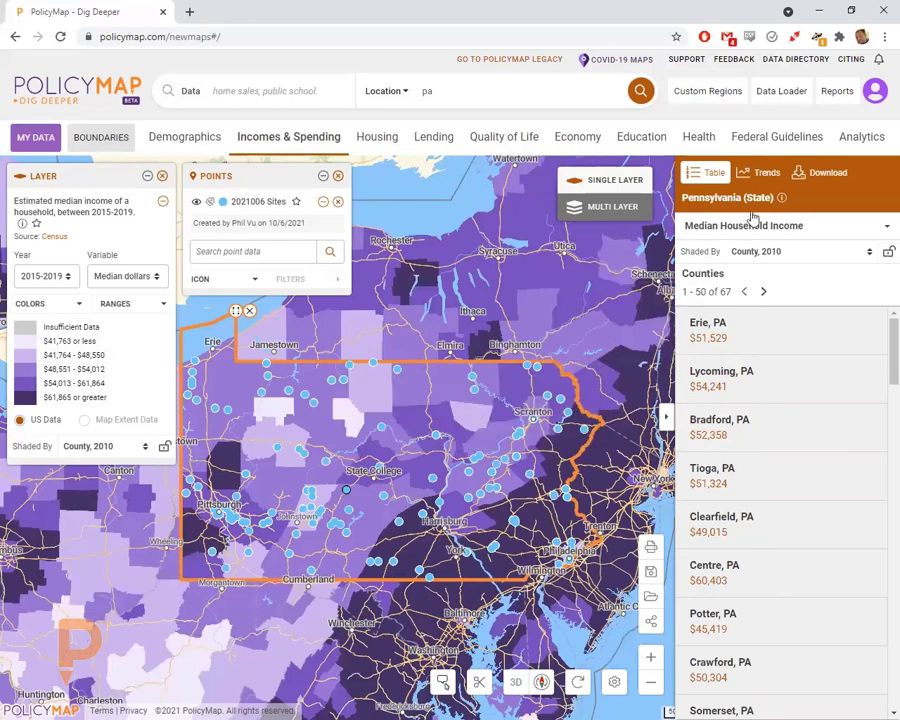
click(795, 231)
click(733, 293)
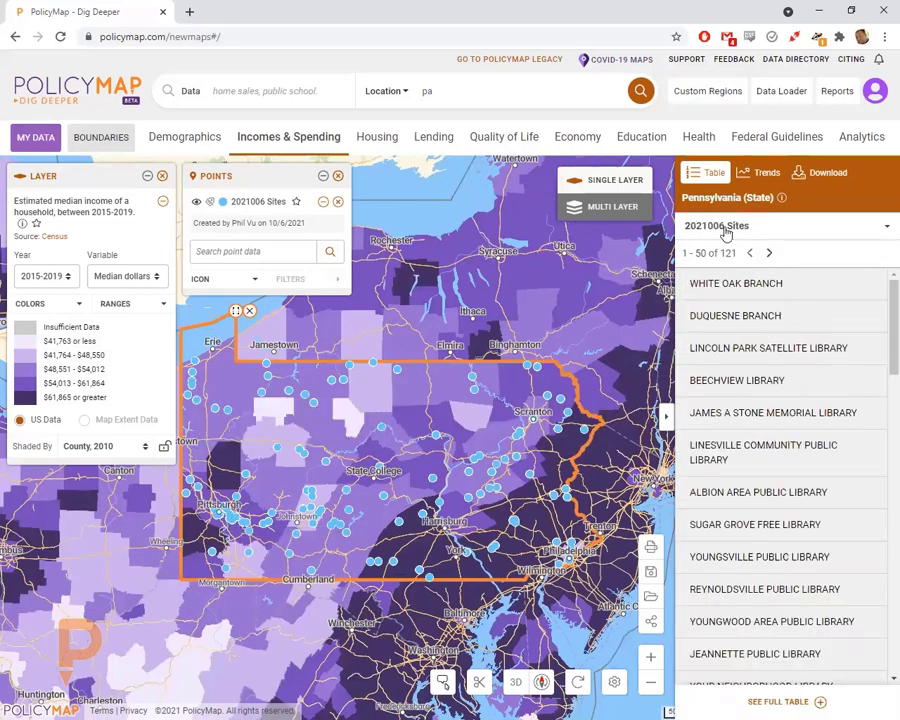
click(818, 172)
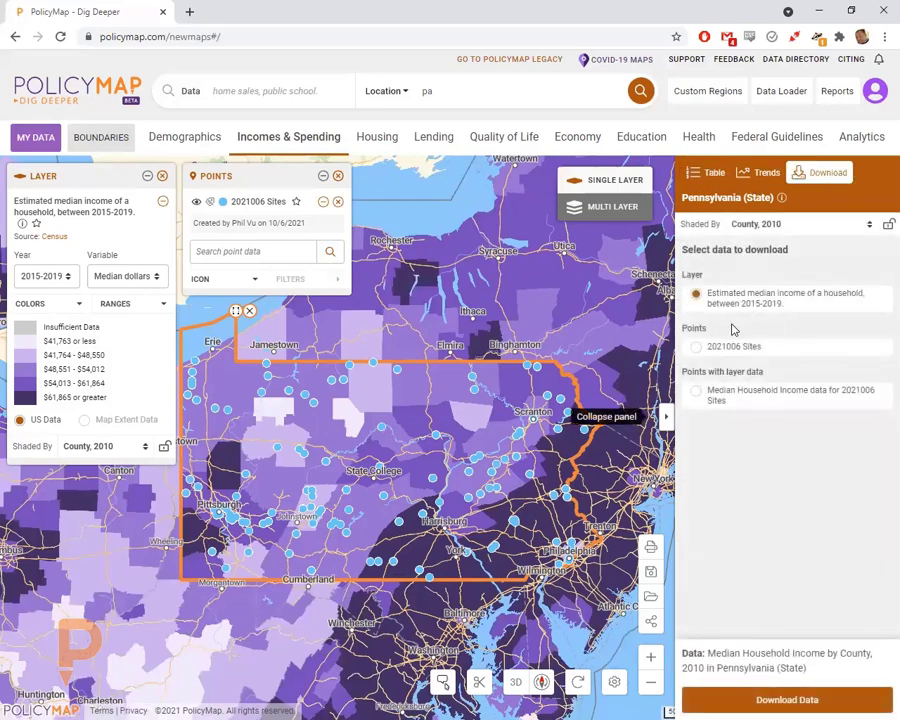
- Set the download to 'Points with layer data', shaded by 2010 Zip Code Tabulation Area
click(715, 396)
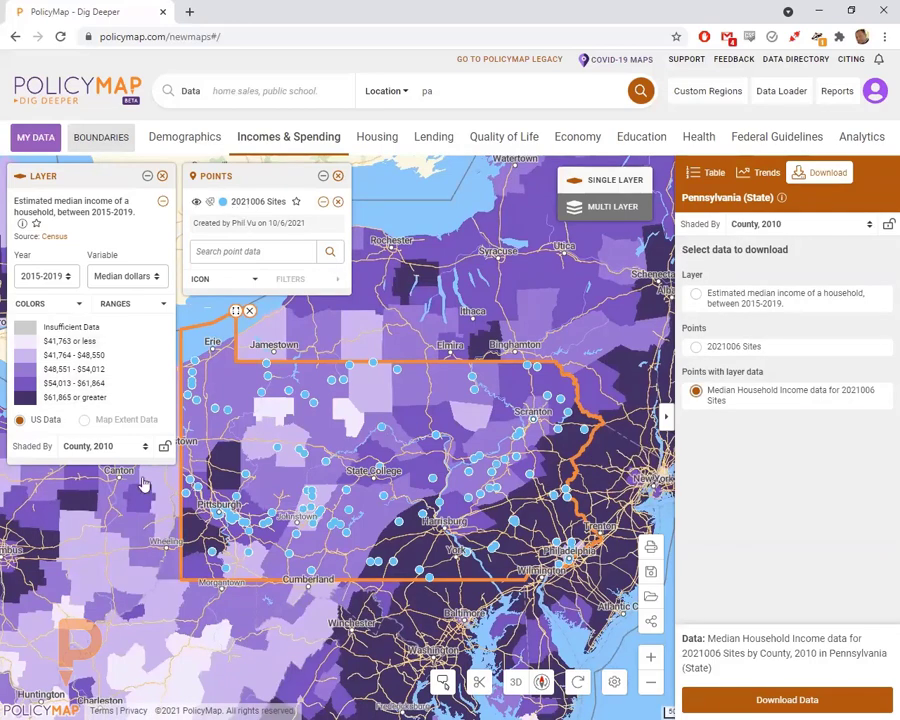
click(85, 448)
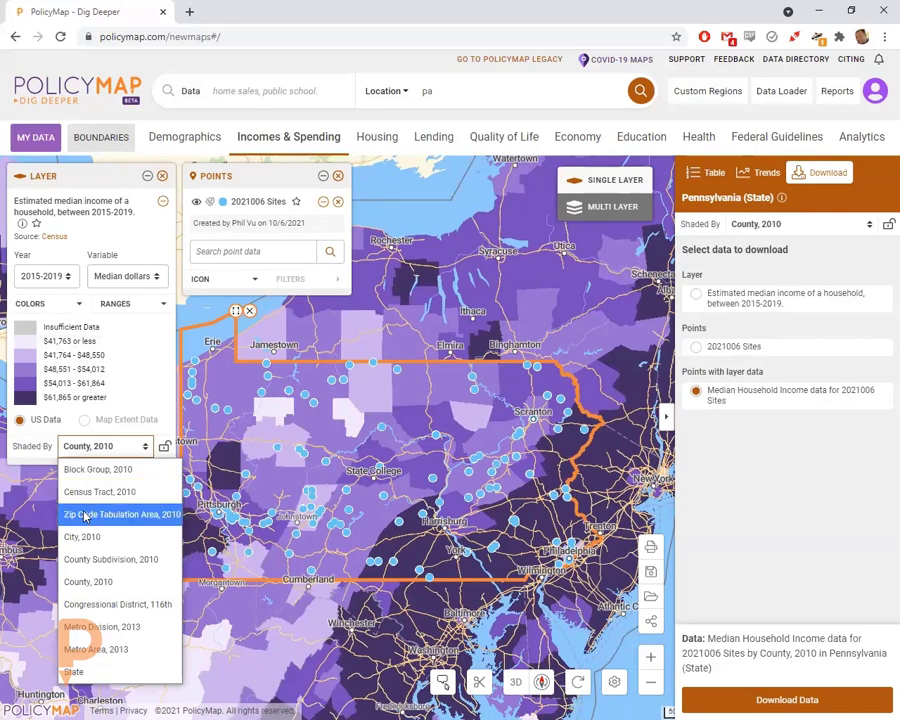
click(86, 512)
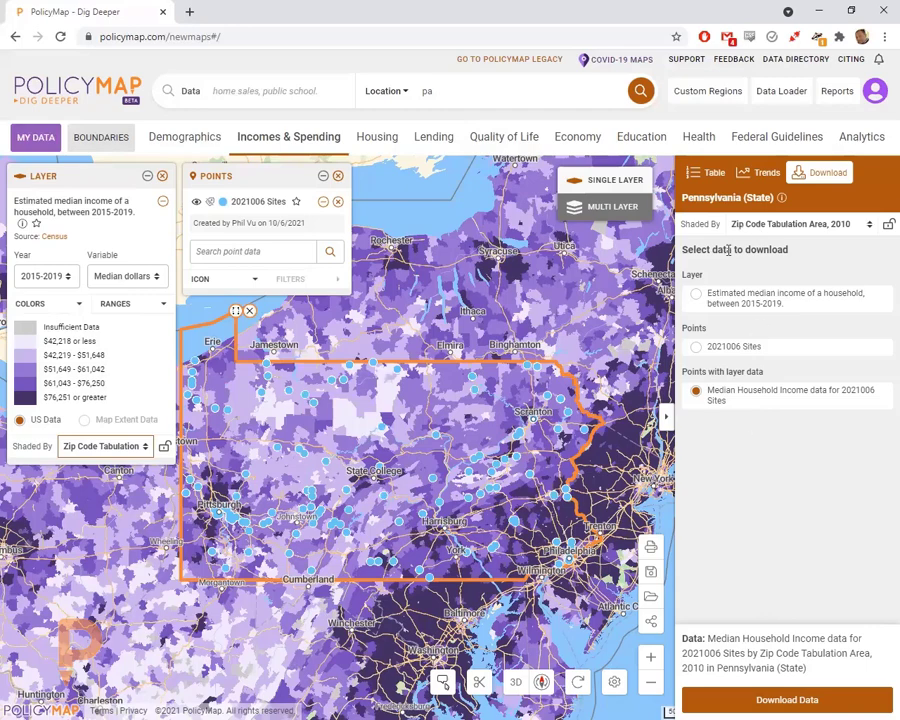
click(425, 91)
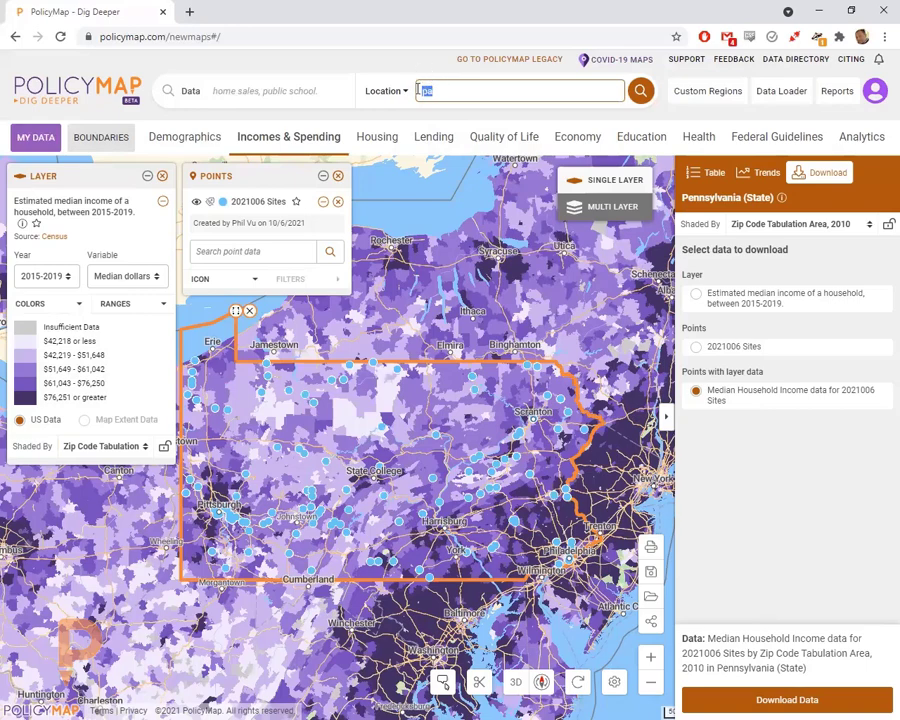
- Search 'us' to show the whole United States, pick the income Layer for download, then go to Legacy maps
text(us)
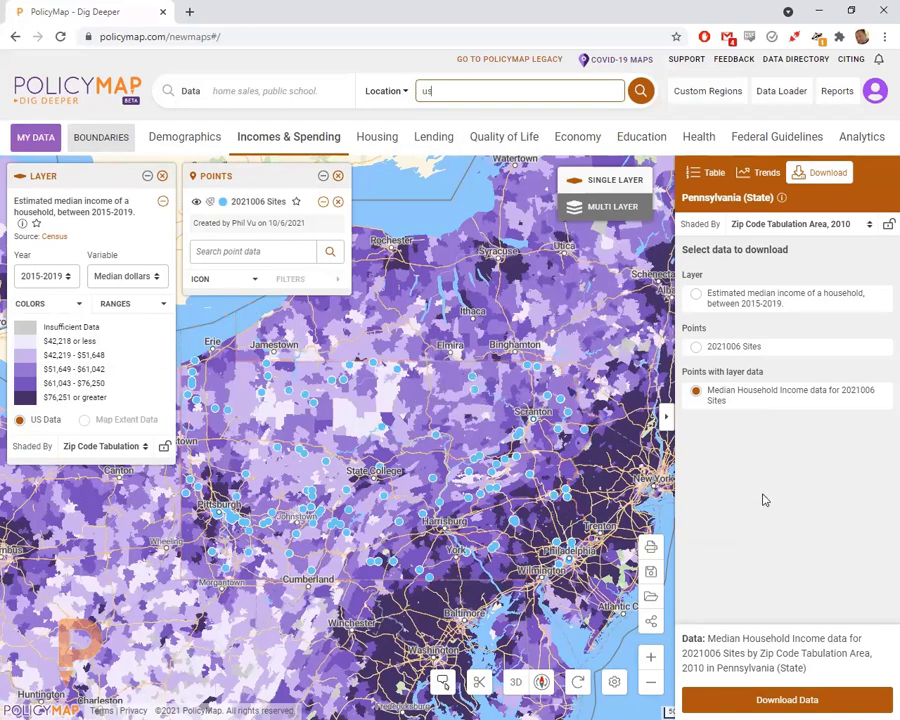
key(Return)
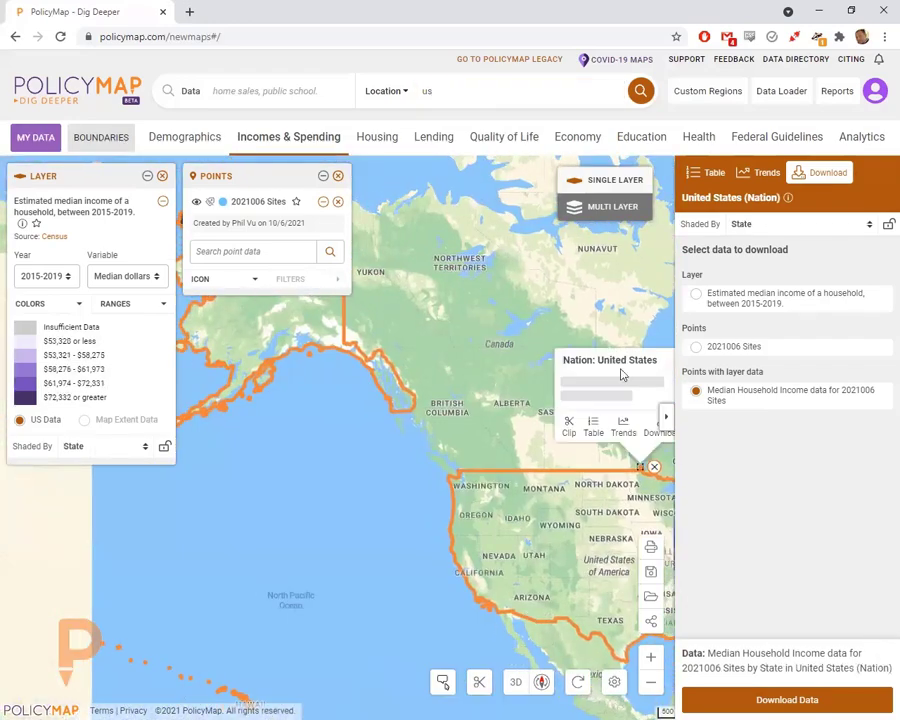
click(749, 302)
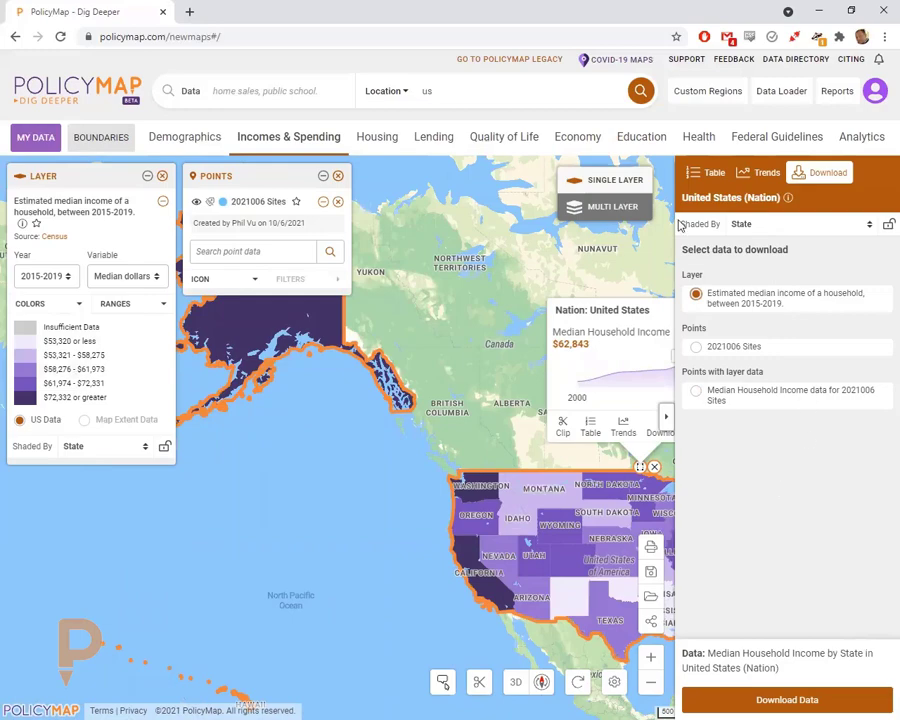
click(511, 64)
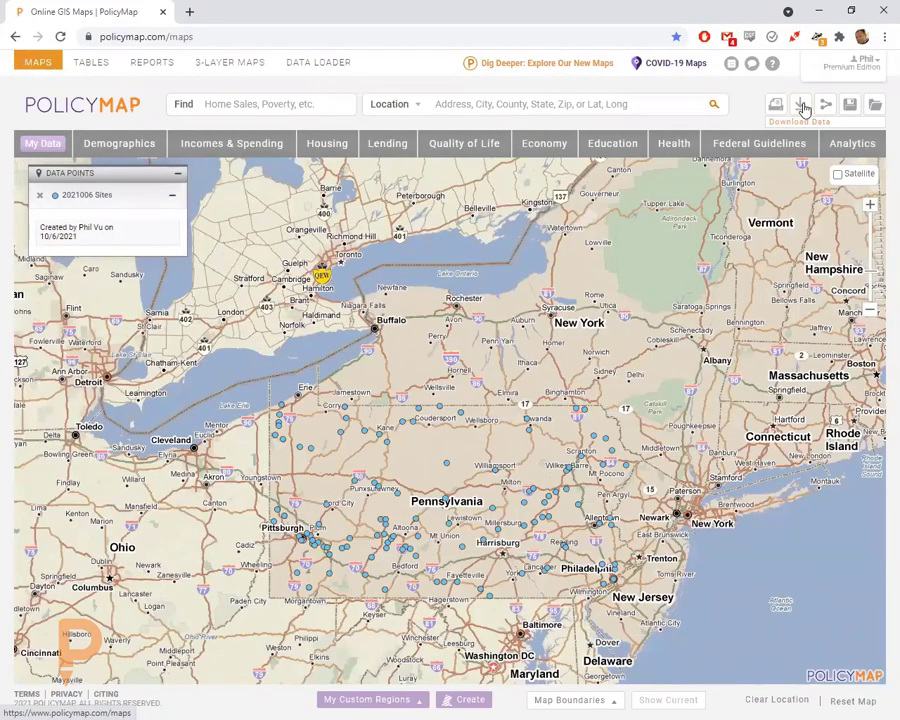
- Return to the new maps via the 'Dig Deeper: Explore Our New Maps' link
click(522, 66)
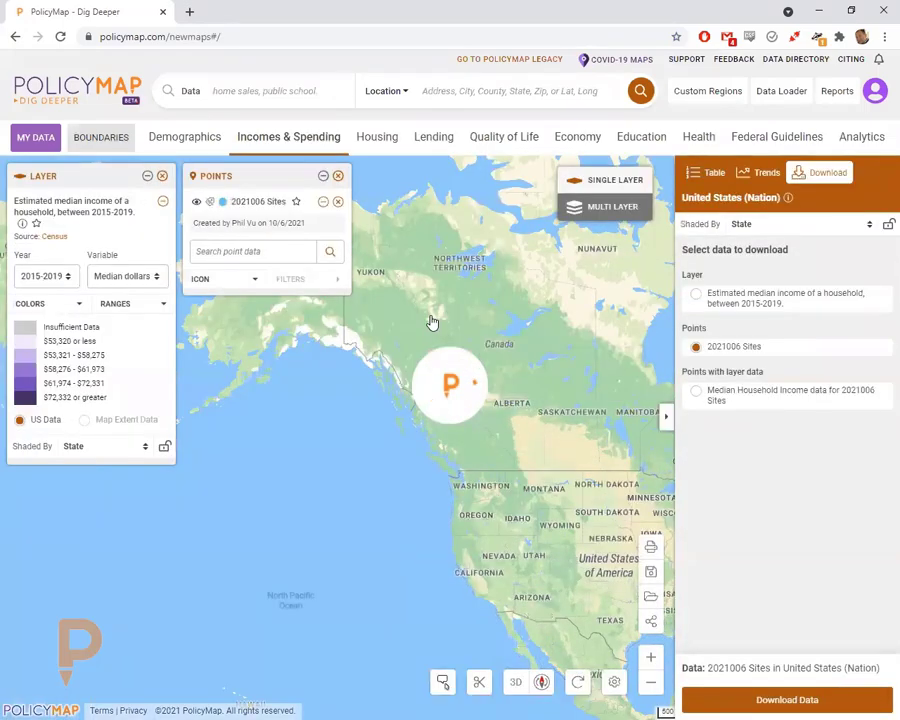
- Remove the library points, income layer and US boundary, then centre the map on the lower 48
click(338, 176)
click(162, 176)
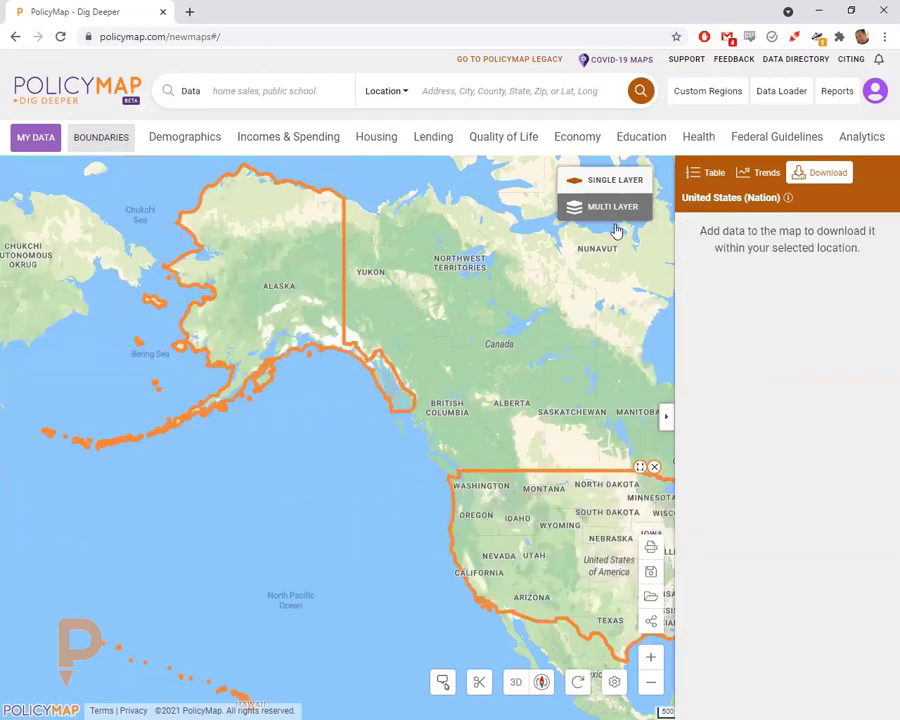
scroll(424, 305, down, 2)
click(483, 379)
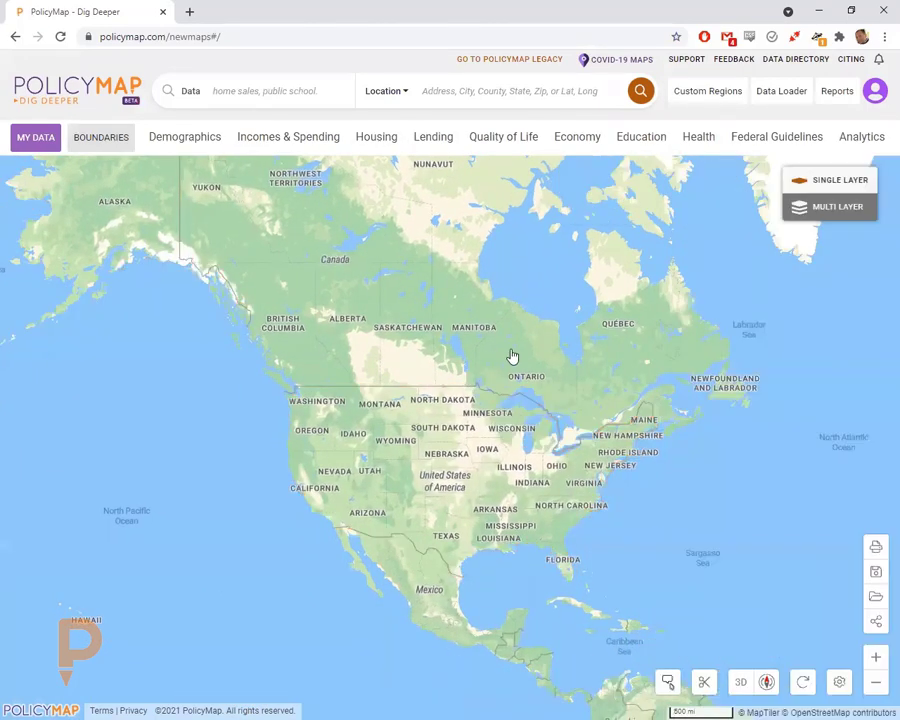
scroll(518, 369, up, 1)
drag(516, 364, 460, 230)
scroll(476, 279, up, 6)
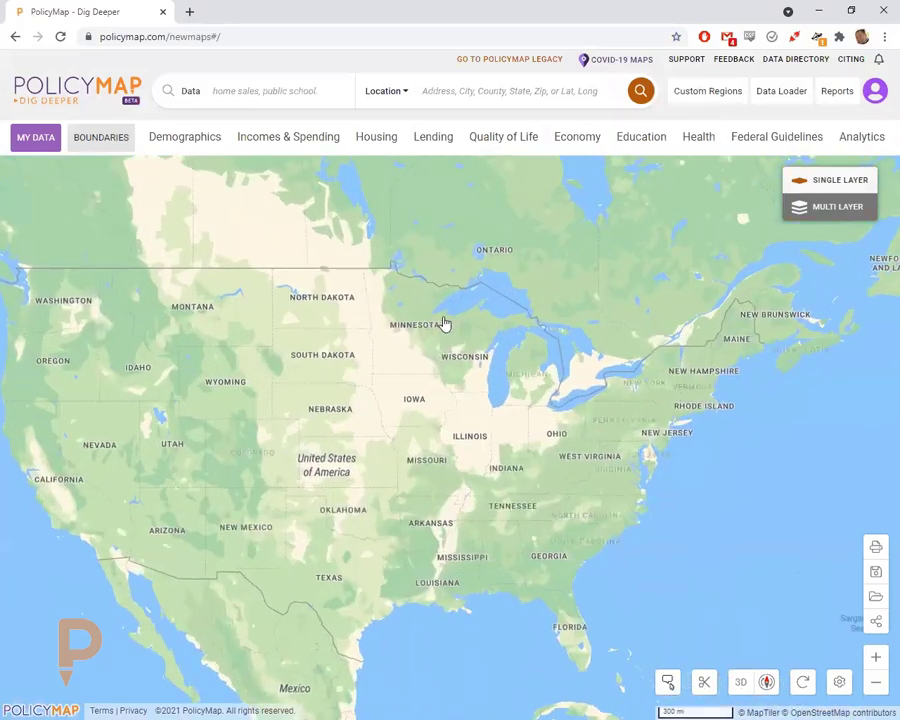
drag(442, 323, 481, 287)
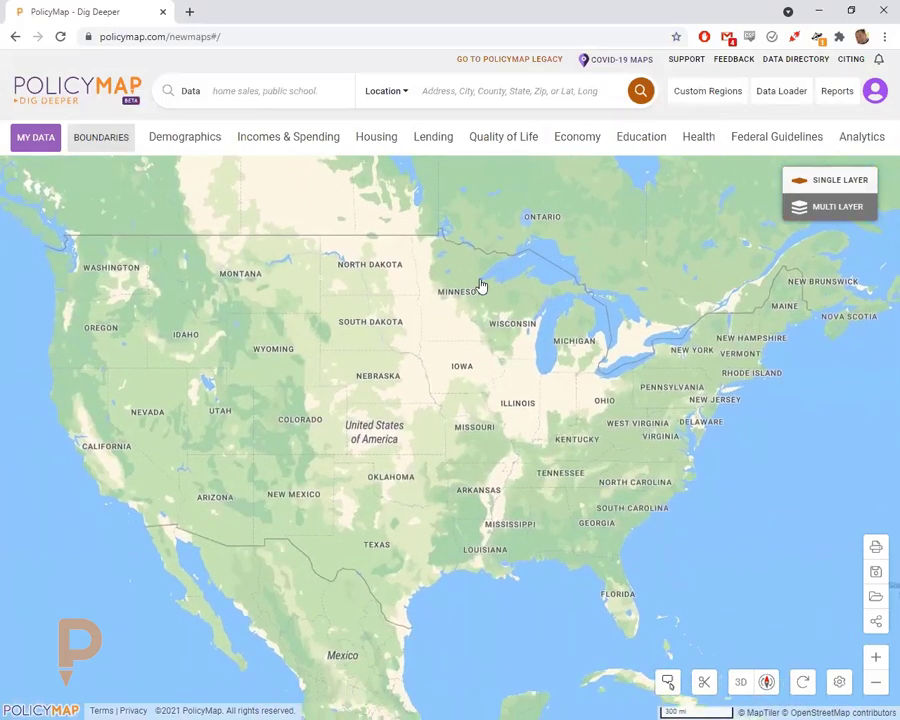